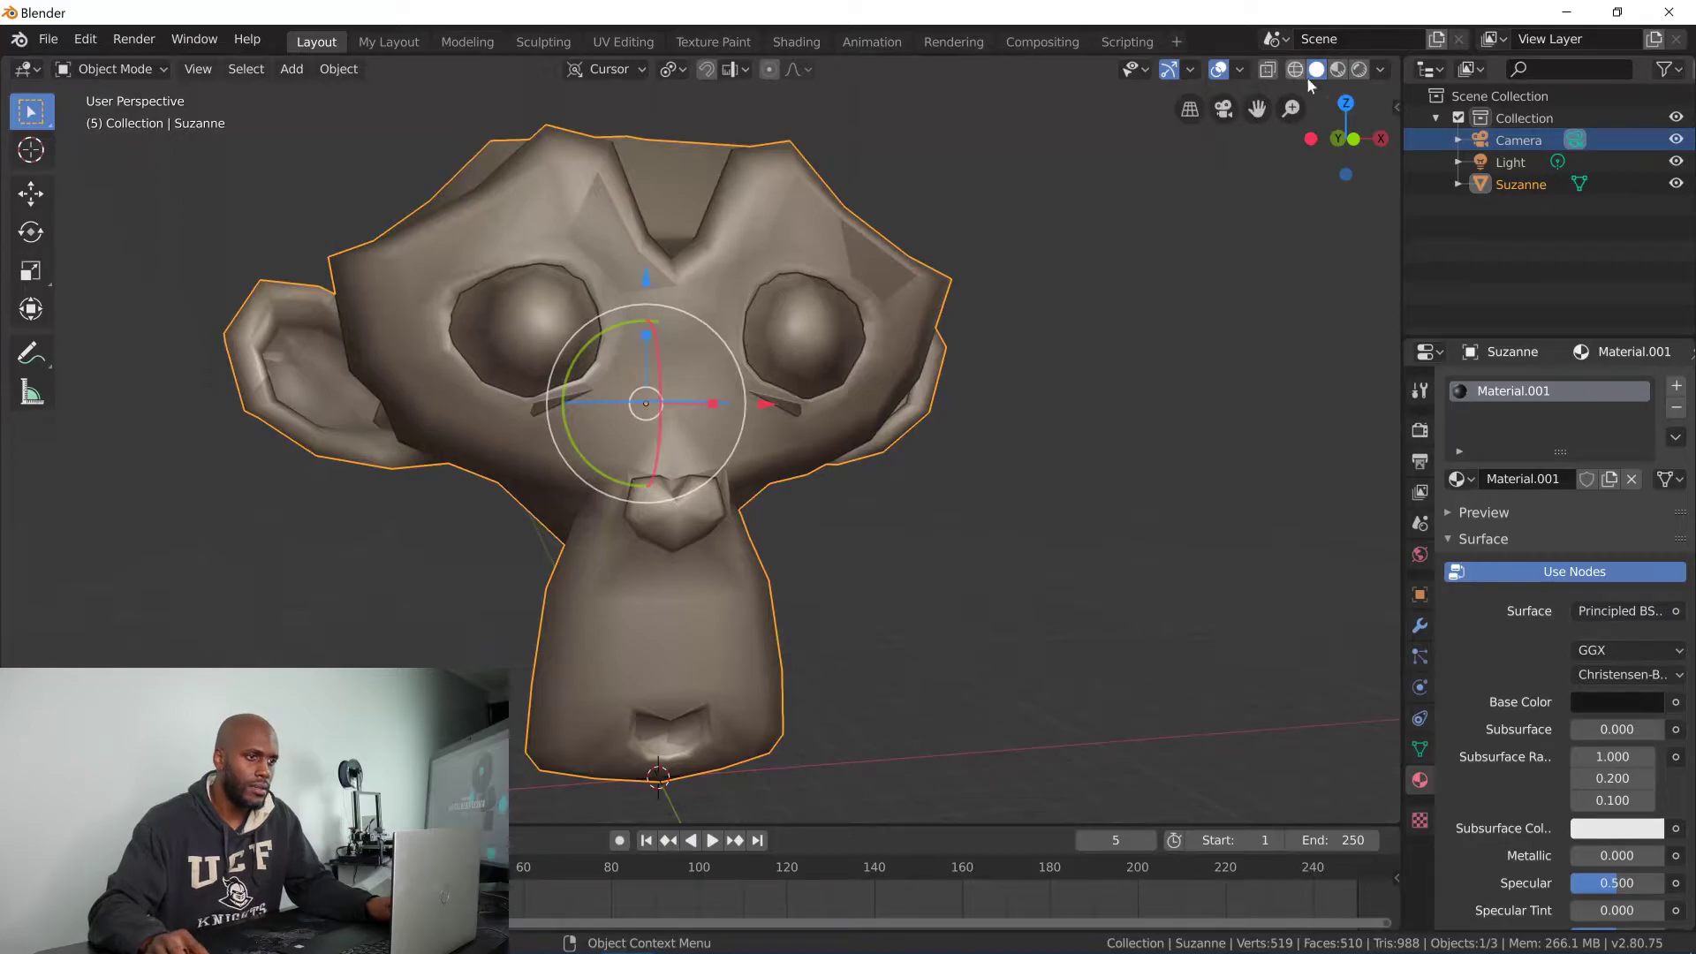
- Change the viewport's solid shading from the brown look to a neutral grey look
click(1379, 70)
click(1283, 175)
mouse_move(1062, 277)
middle_down()
mouse_move(924, 344)
mouse_move(981, 306)
middle_up()
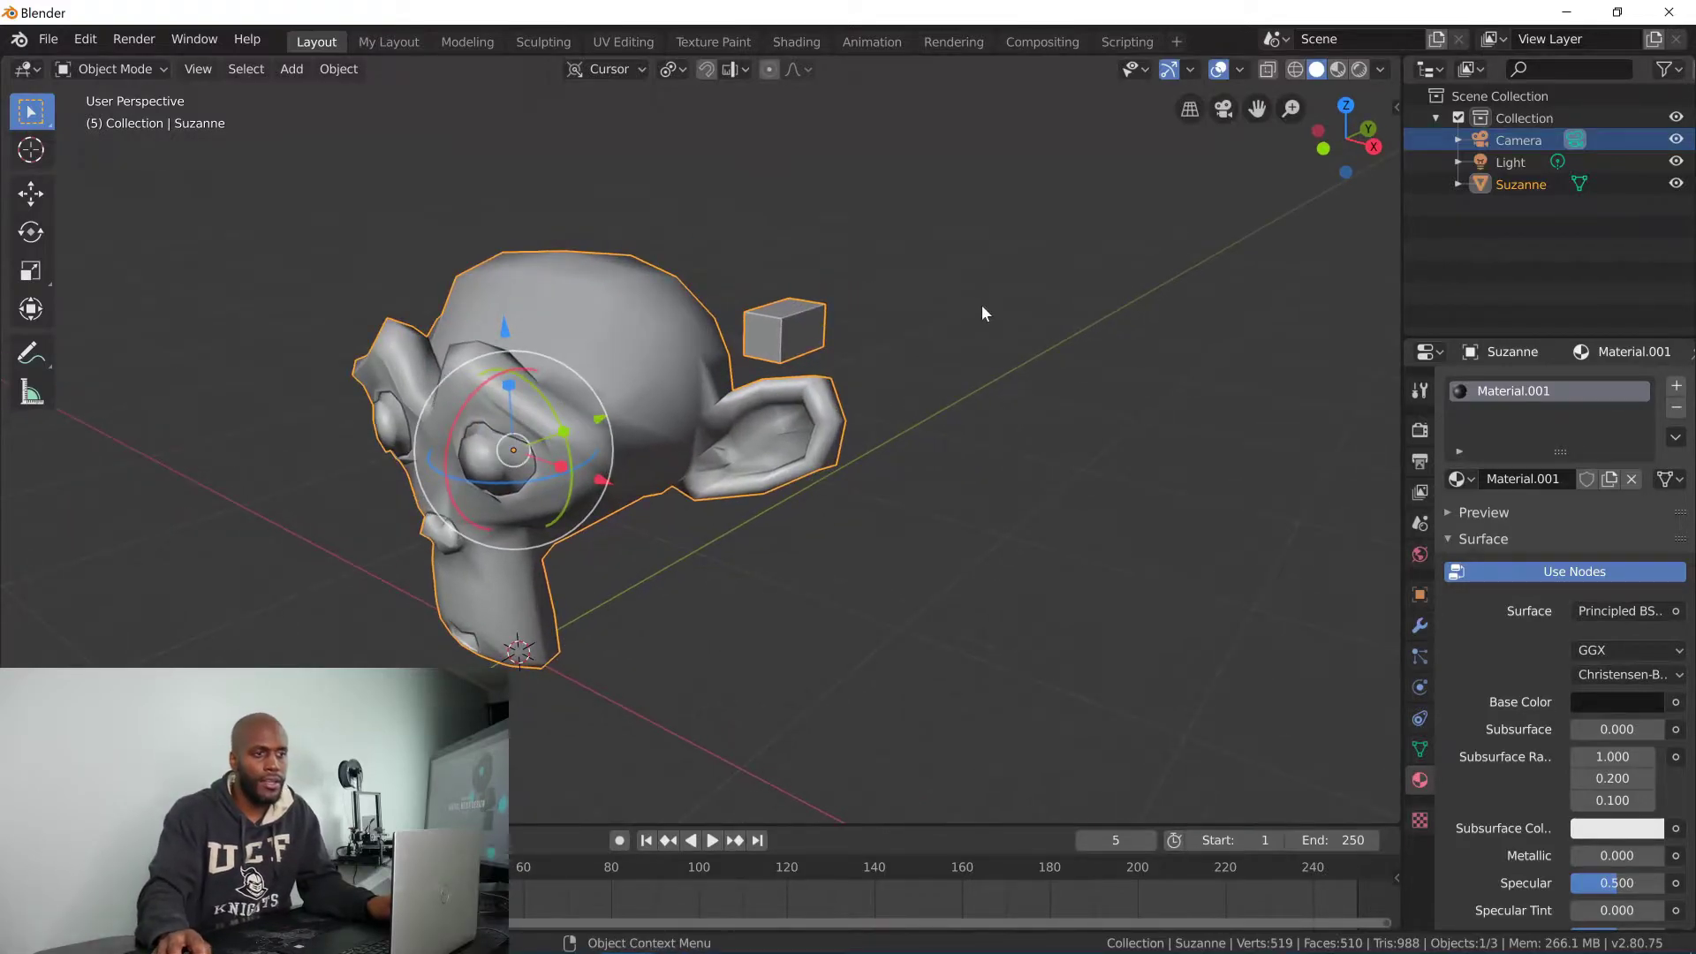
- Select the camera, the light and Suzanne in turn to match each outliner entry with its object in the viewport
click(1482, 221)
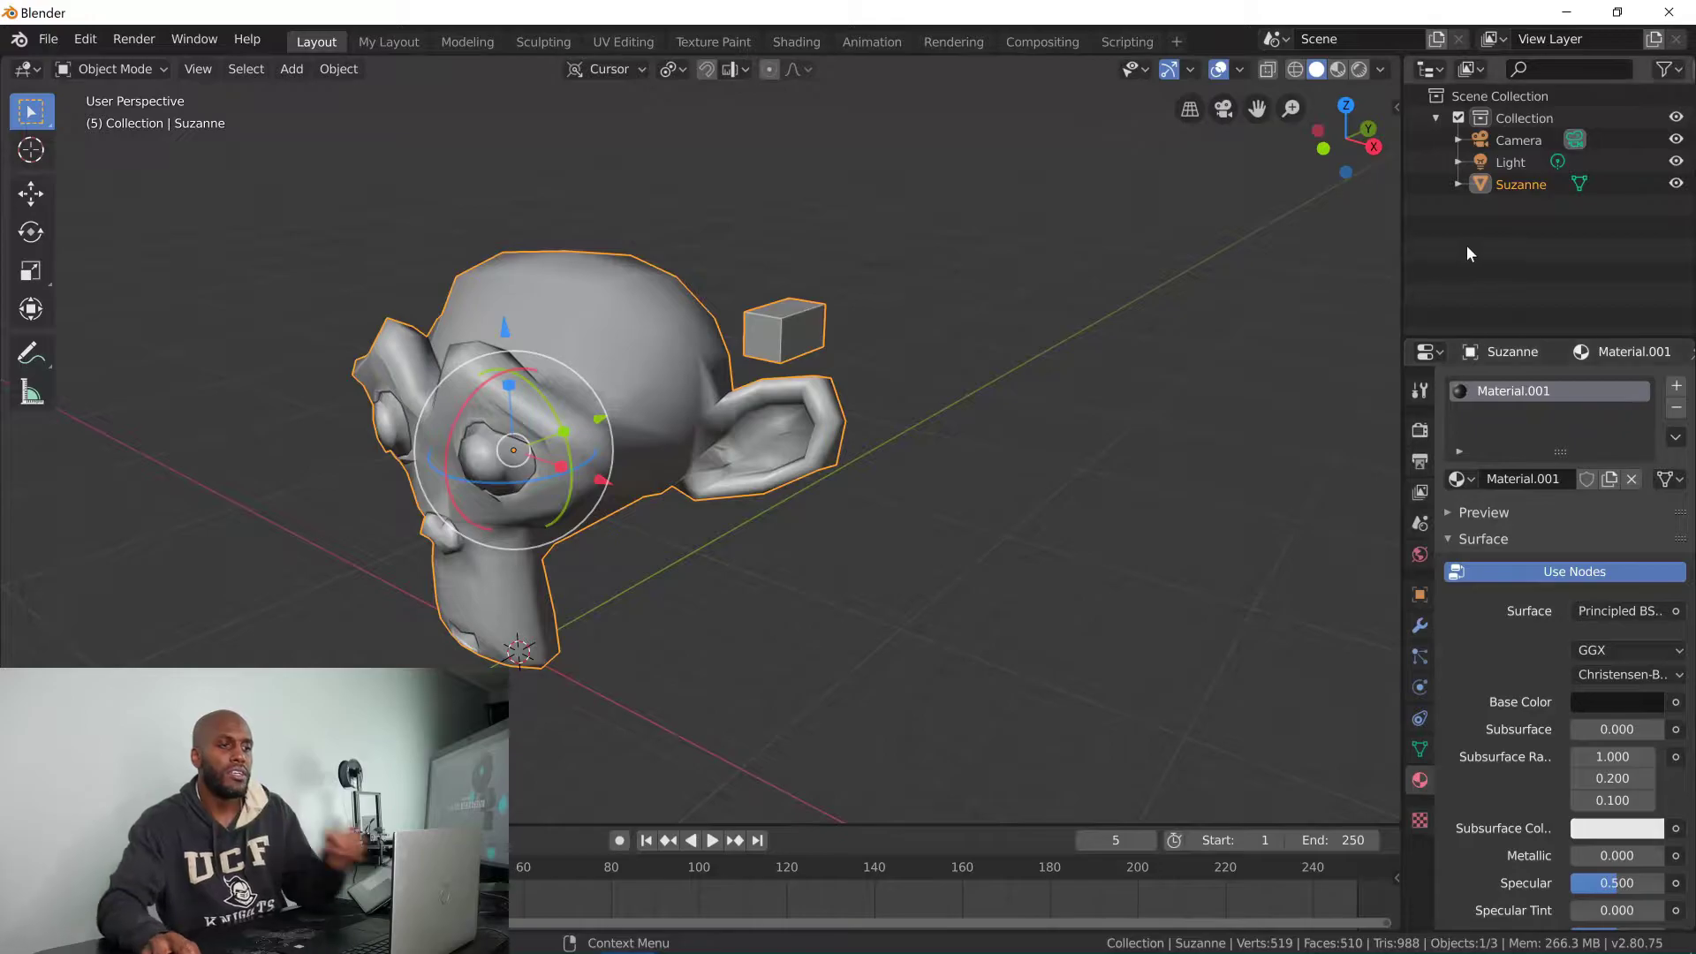
click(1489, 141)
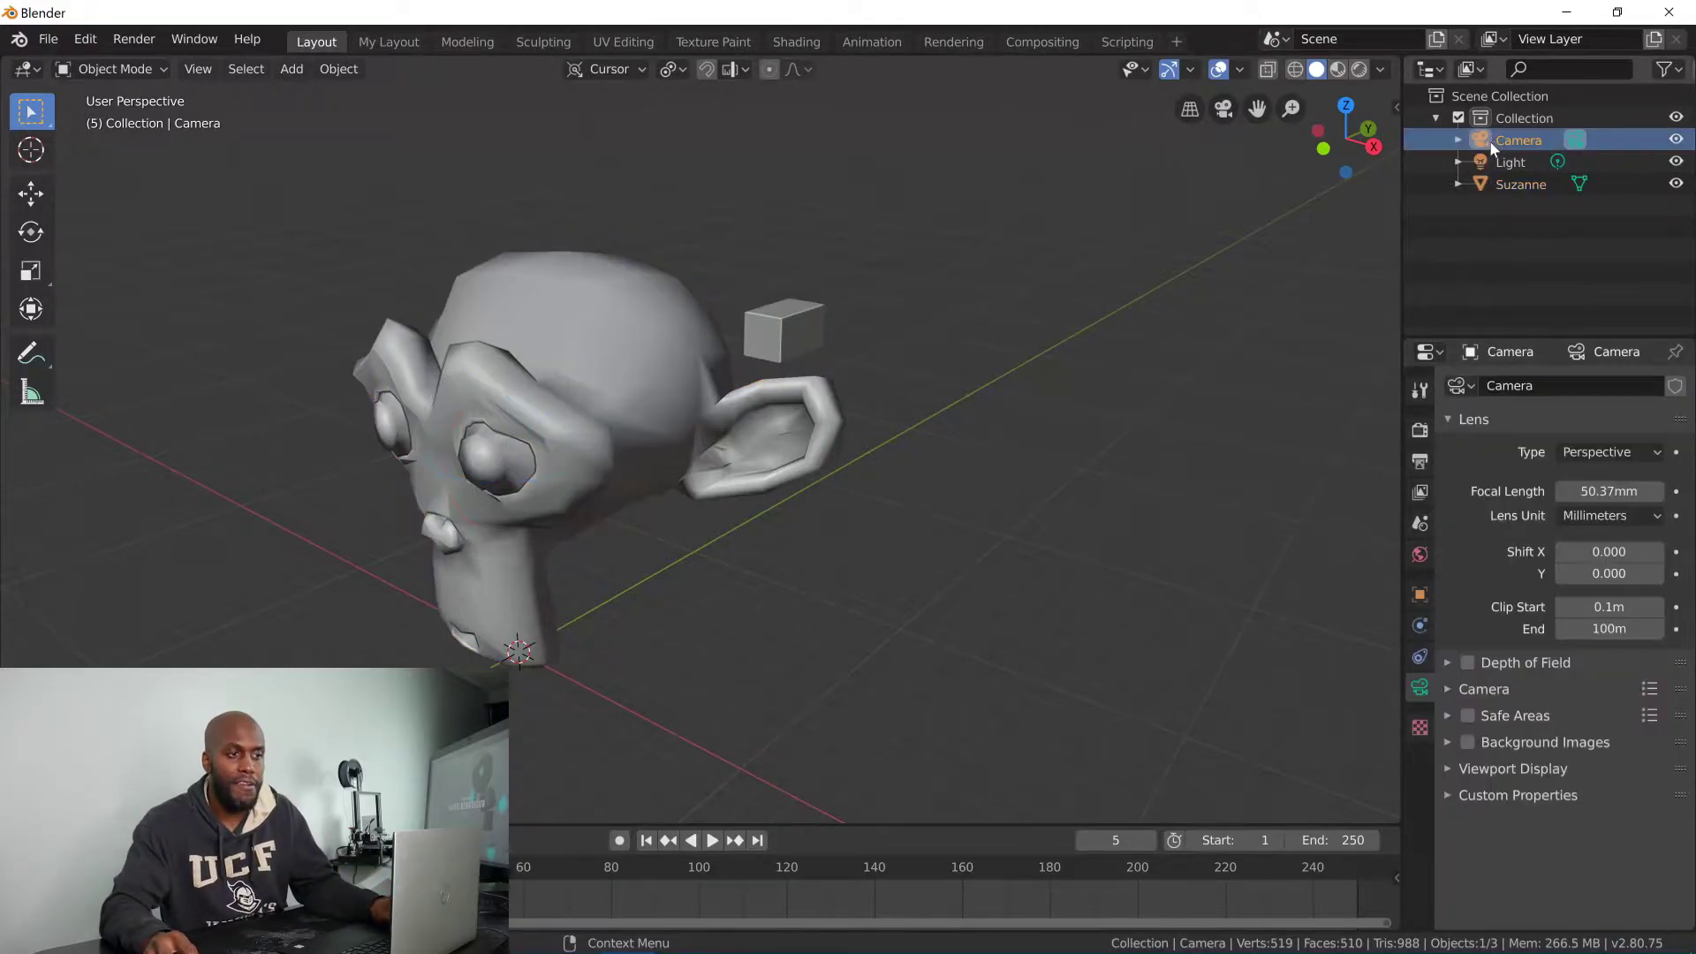
scroll(1092, 258, down, 1)
scroll(1091, 258, down, 3)
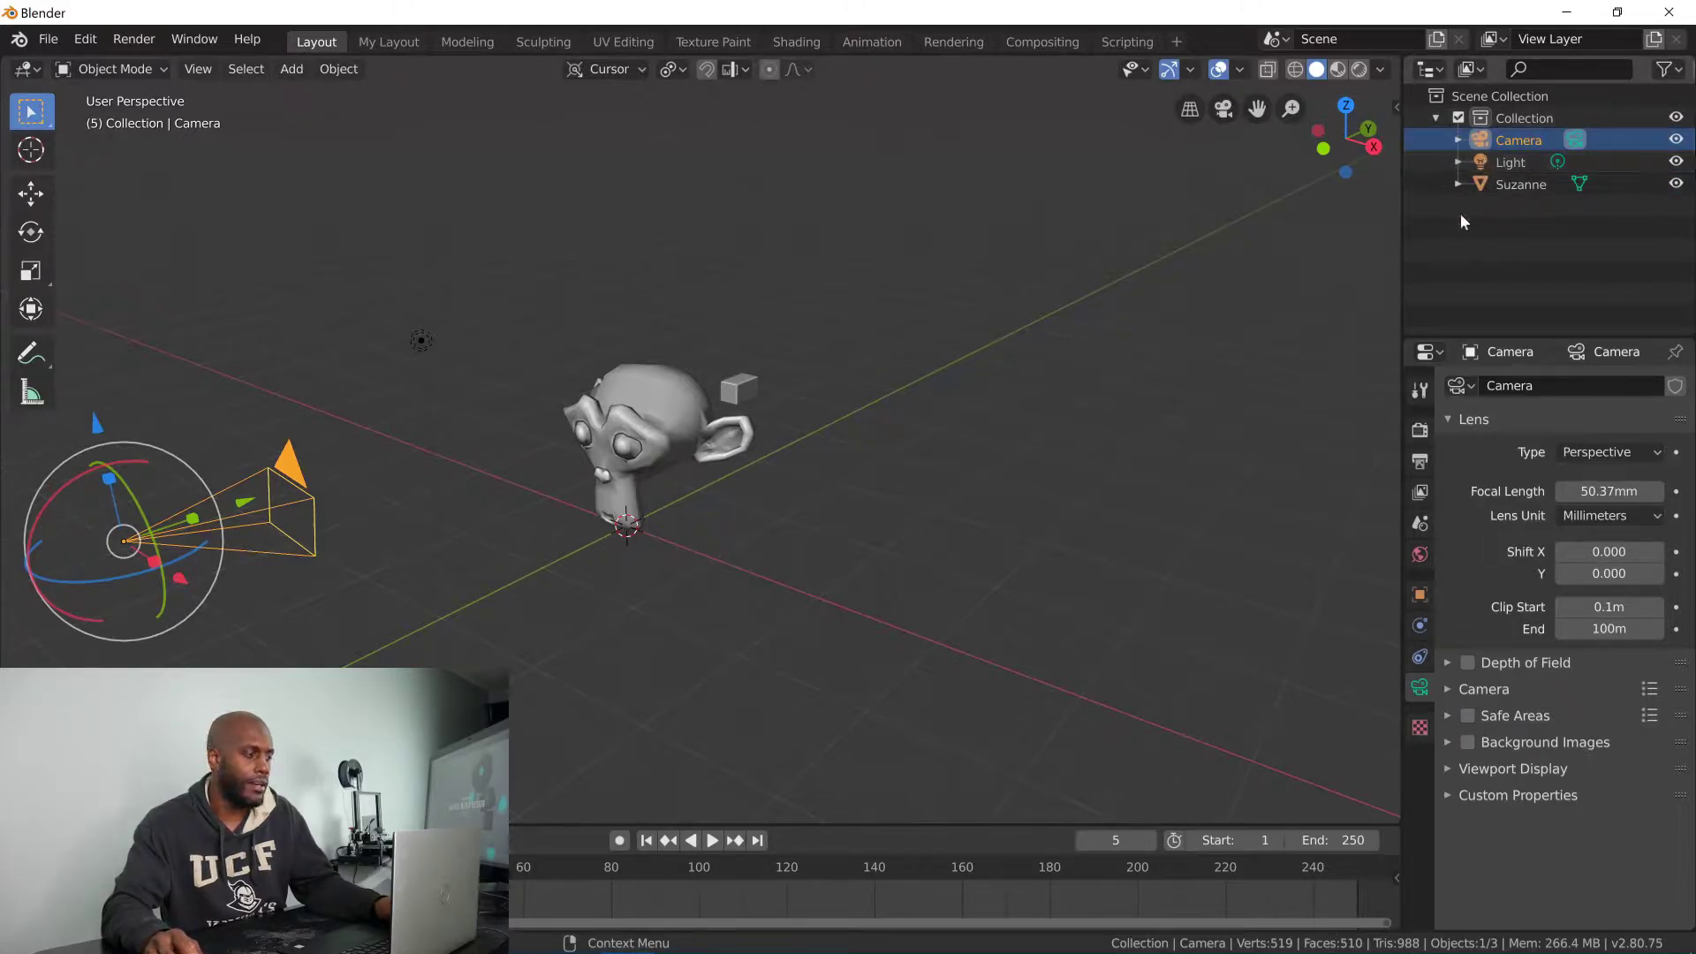
middle_drag(400, 437, 625, 455)
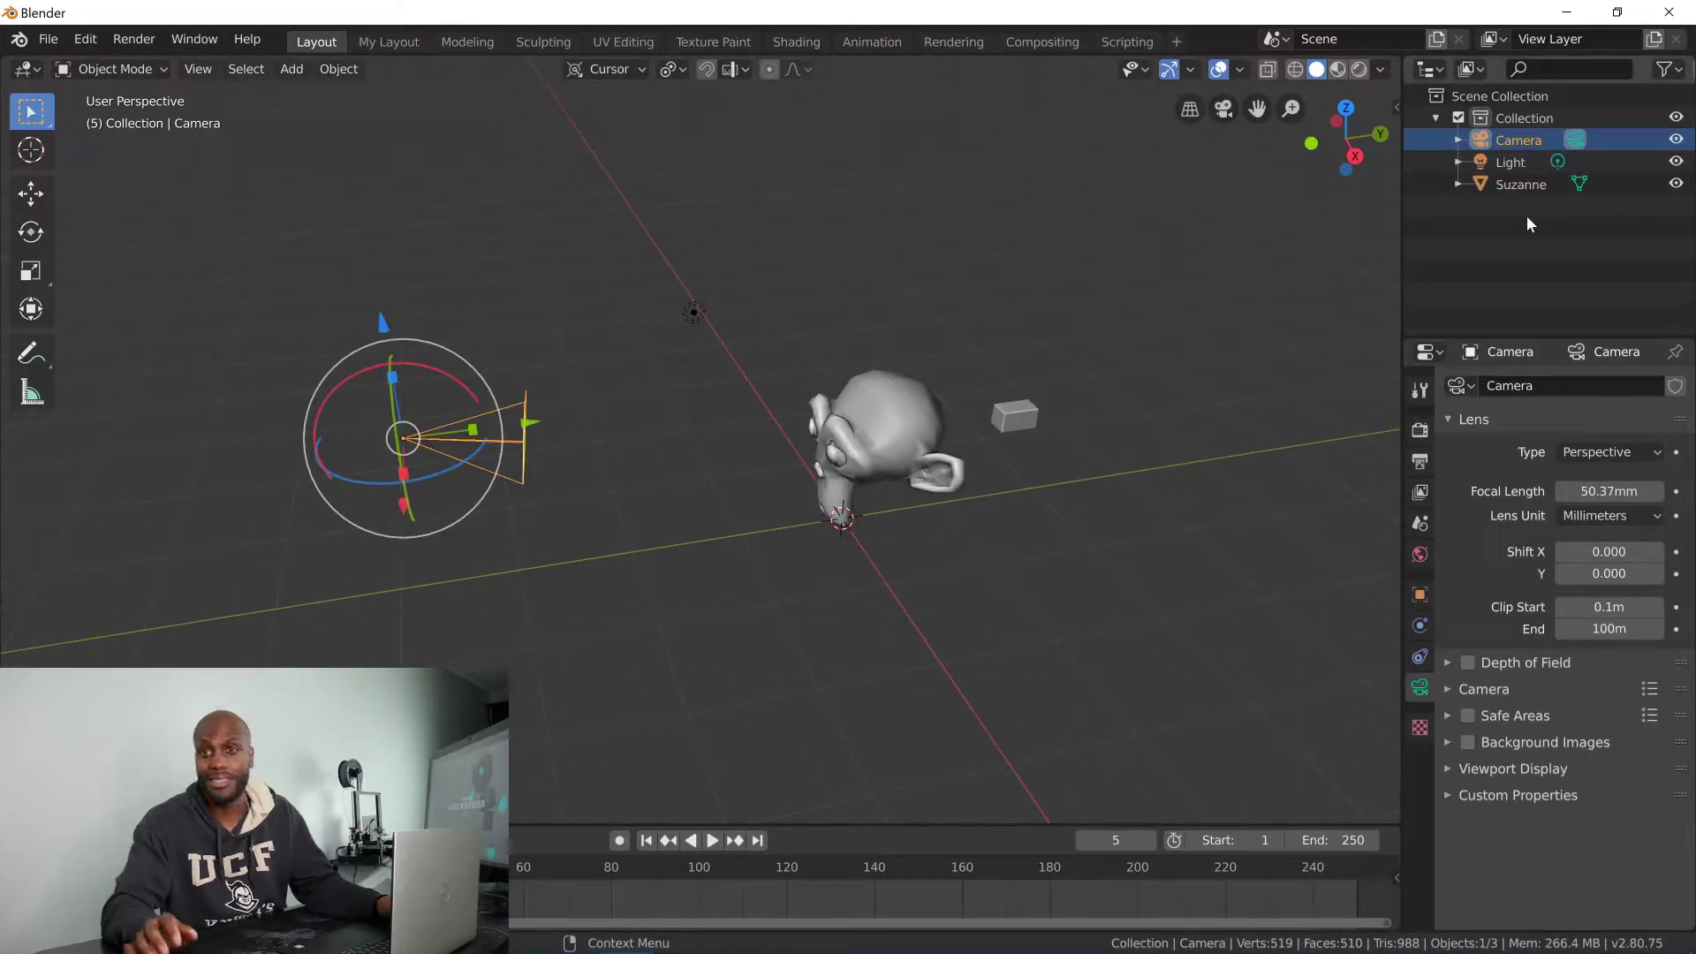
click(1512, 163)
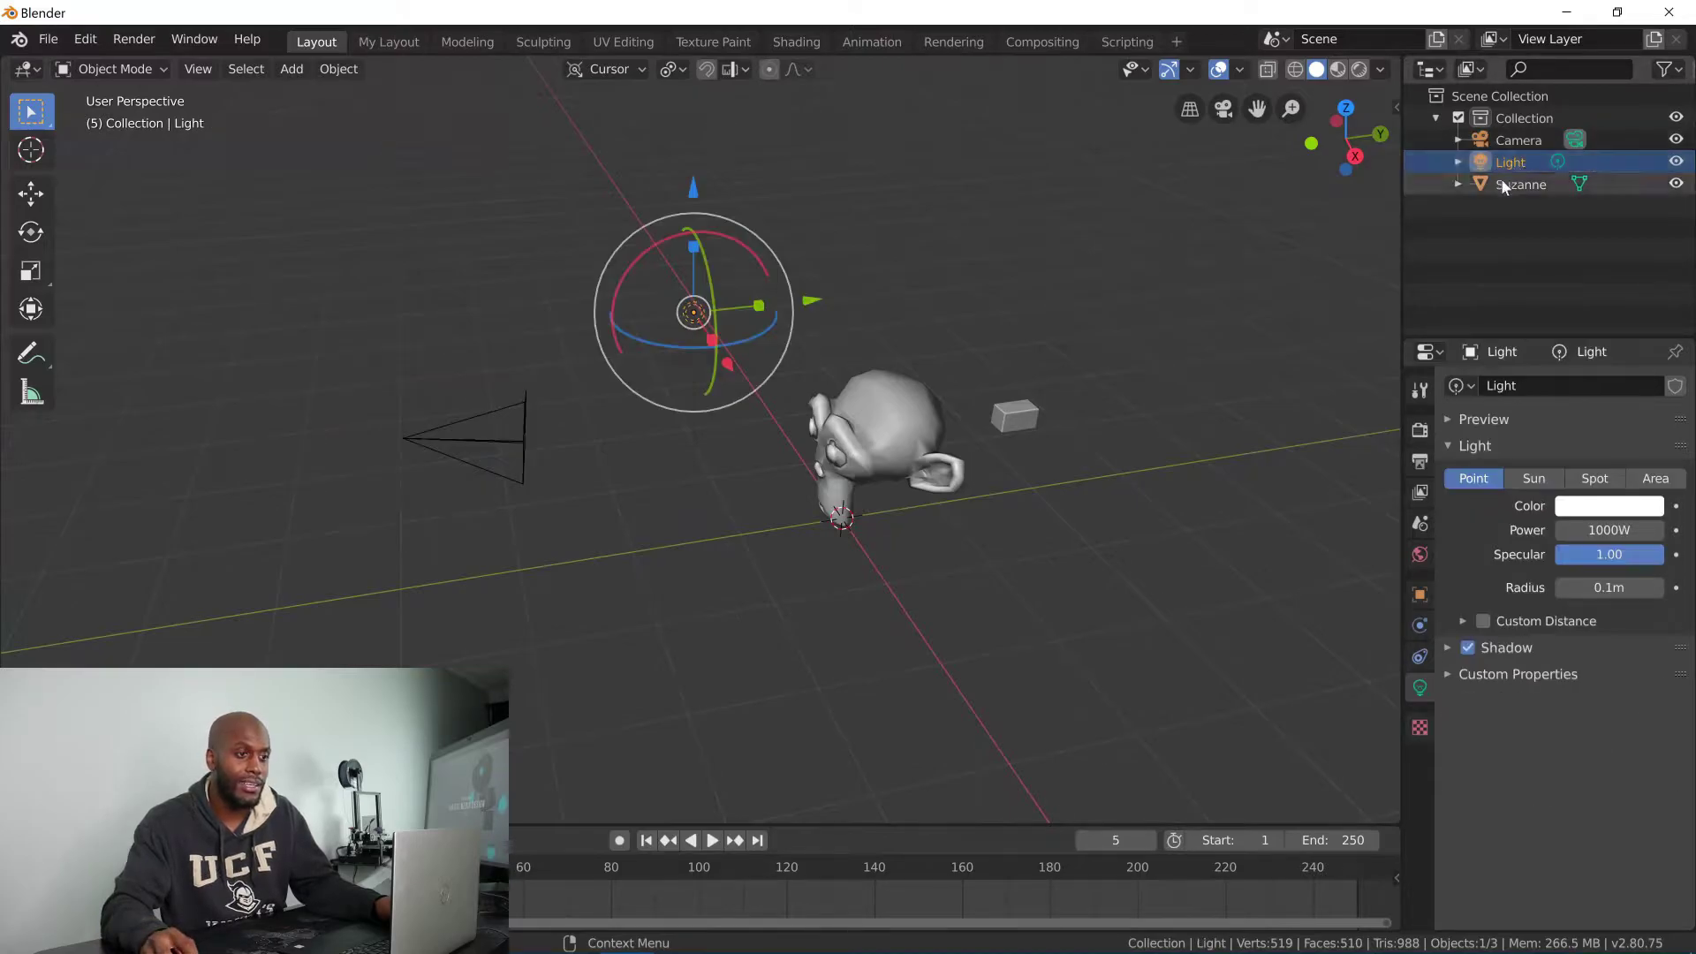
click(1506, 183)
click(531, 412)
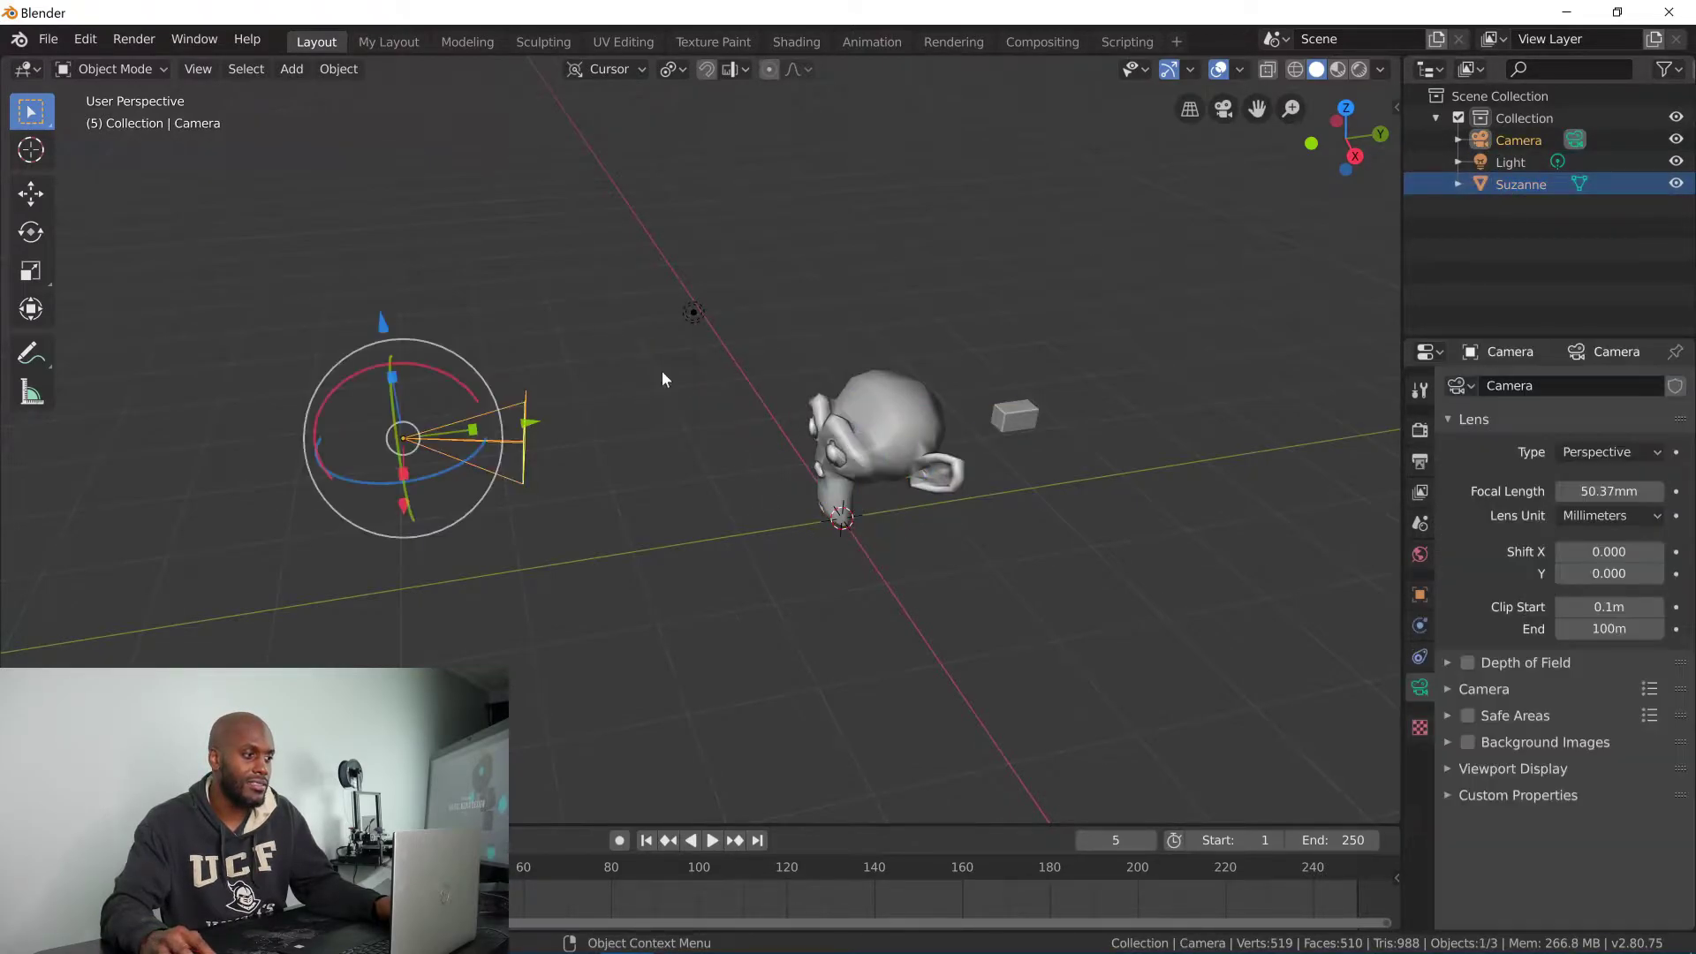
middle_drag(772, 357, 770, 353)
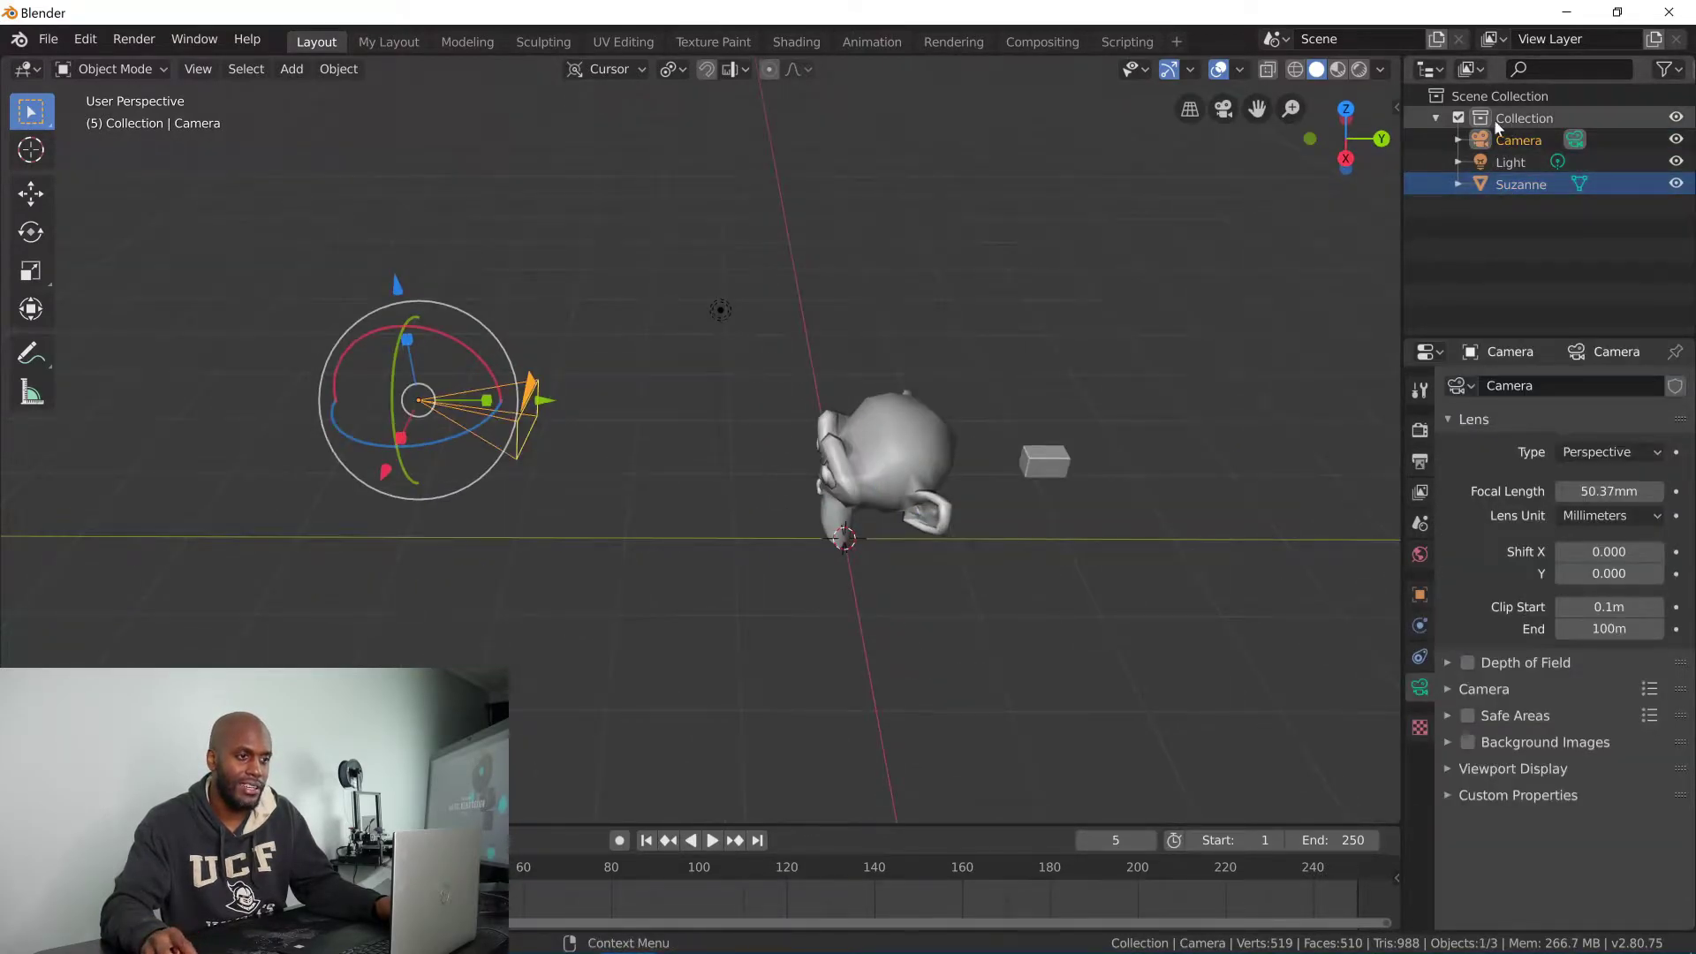
click(1506, 161)
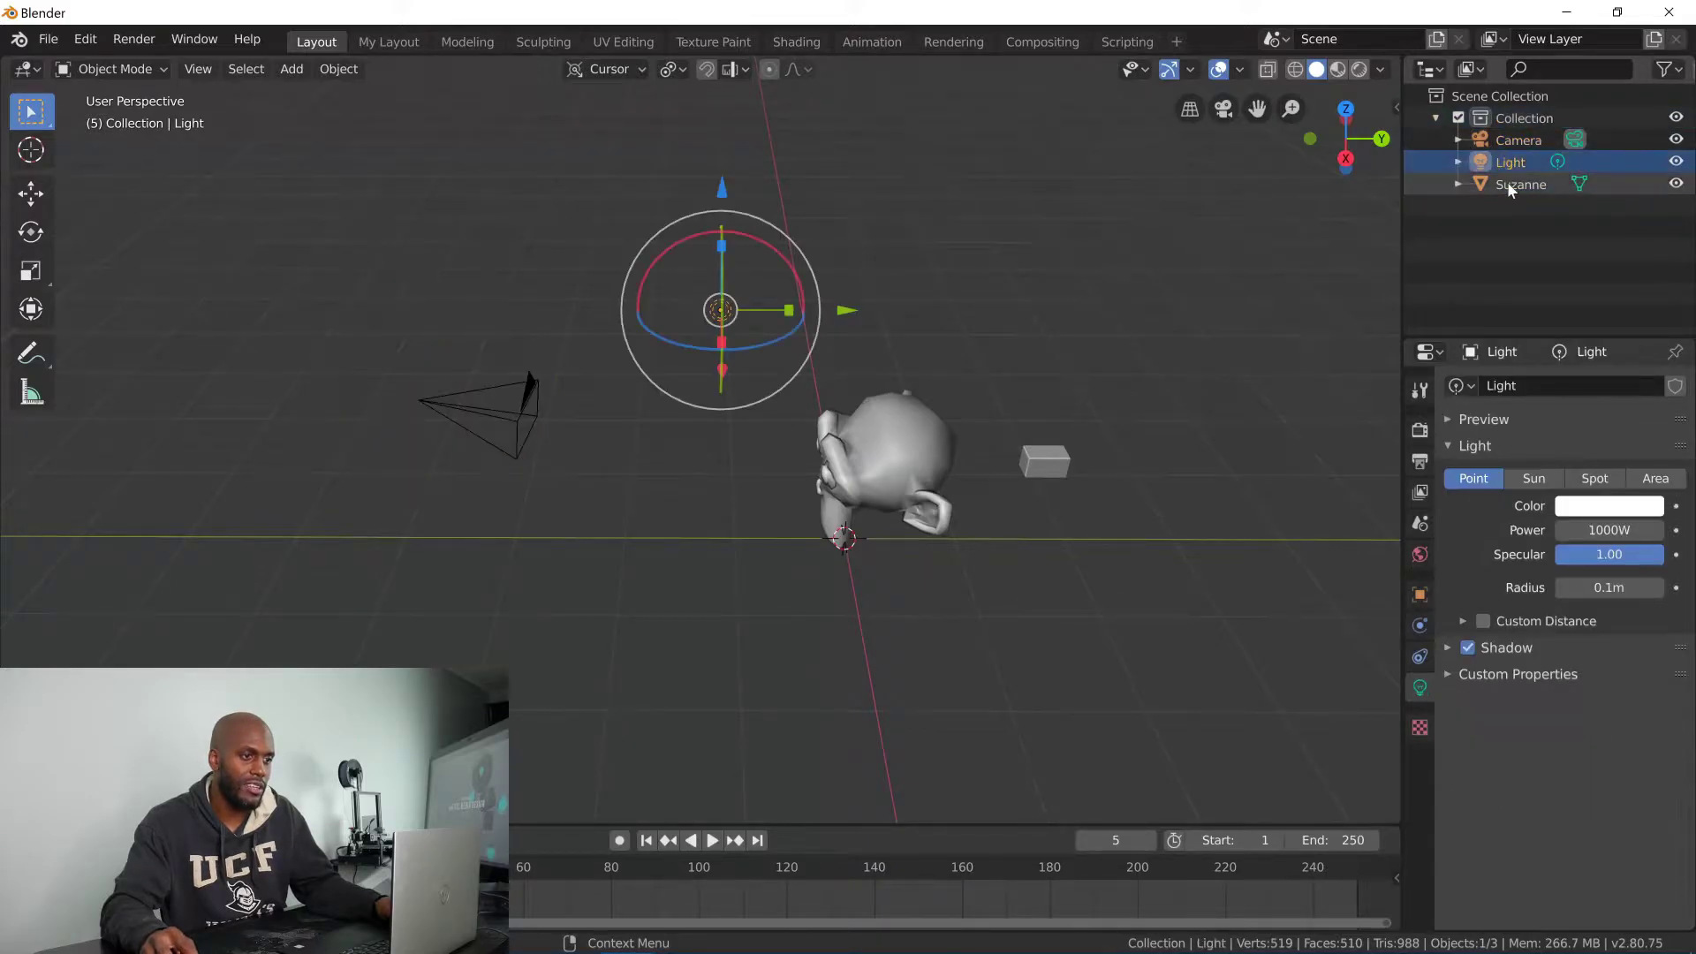
click(1499, 183)
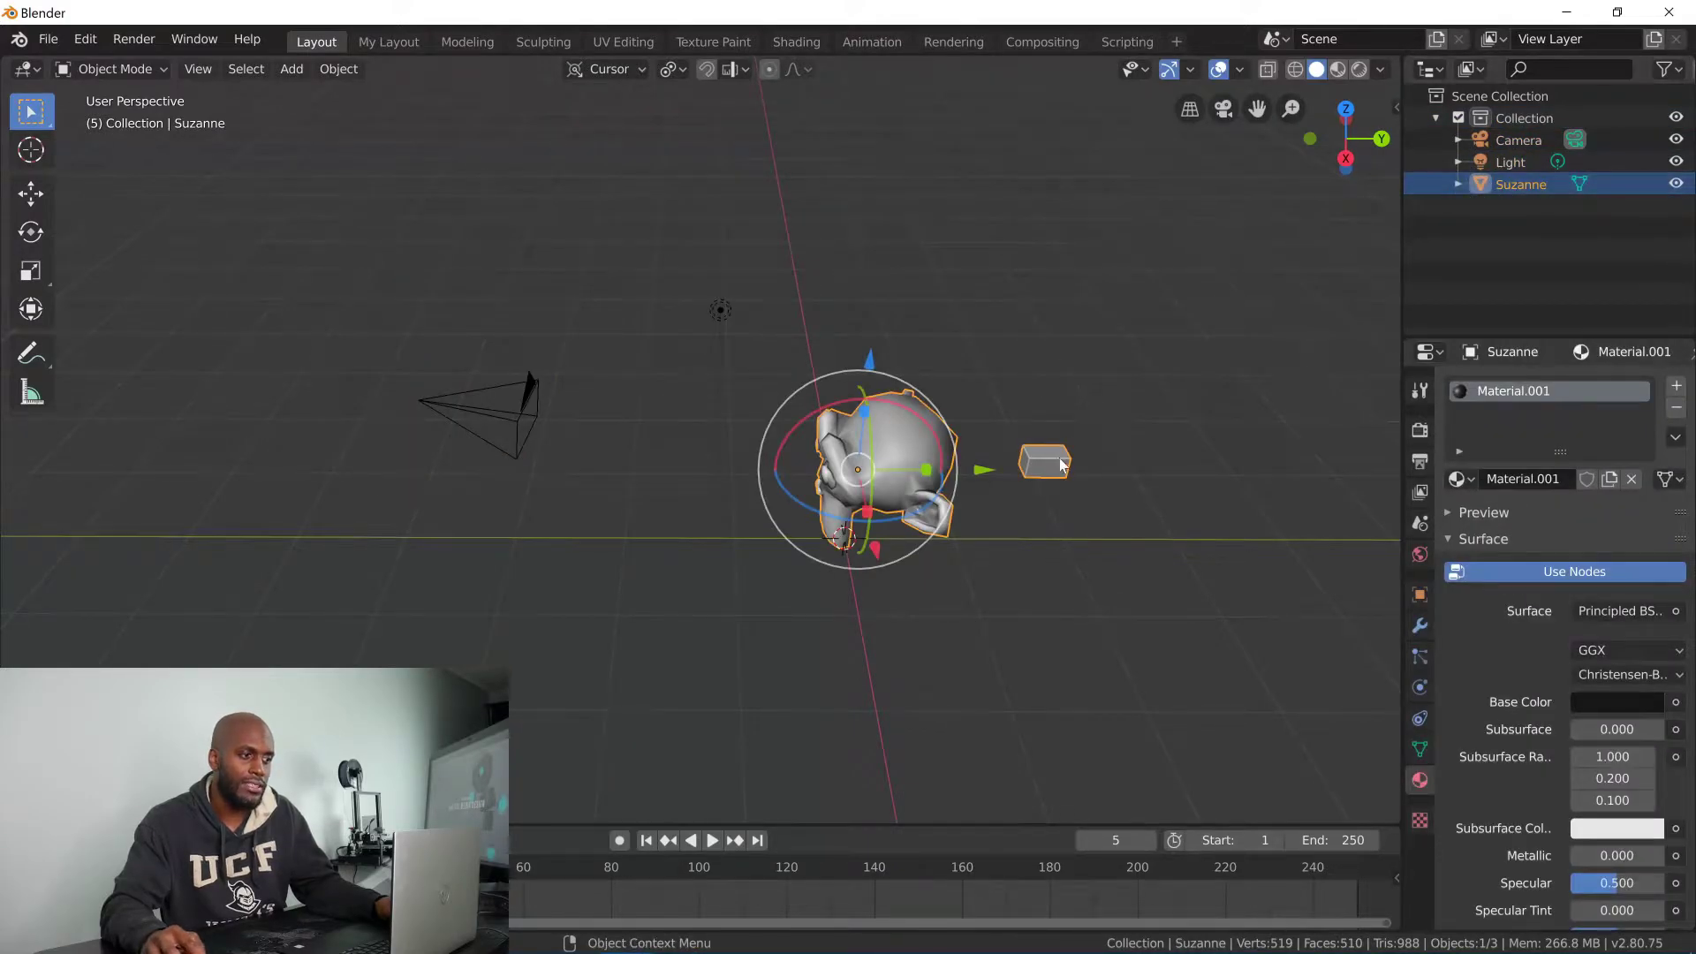
click(723, 314)
- Collapse and re-expand the Collection and the Light entry to examine the outliner's hierarchy
click(1437, 118)
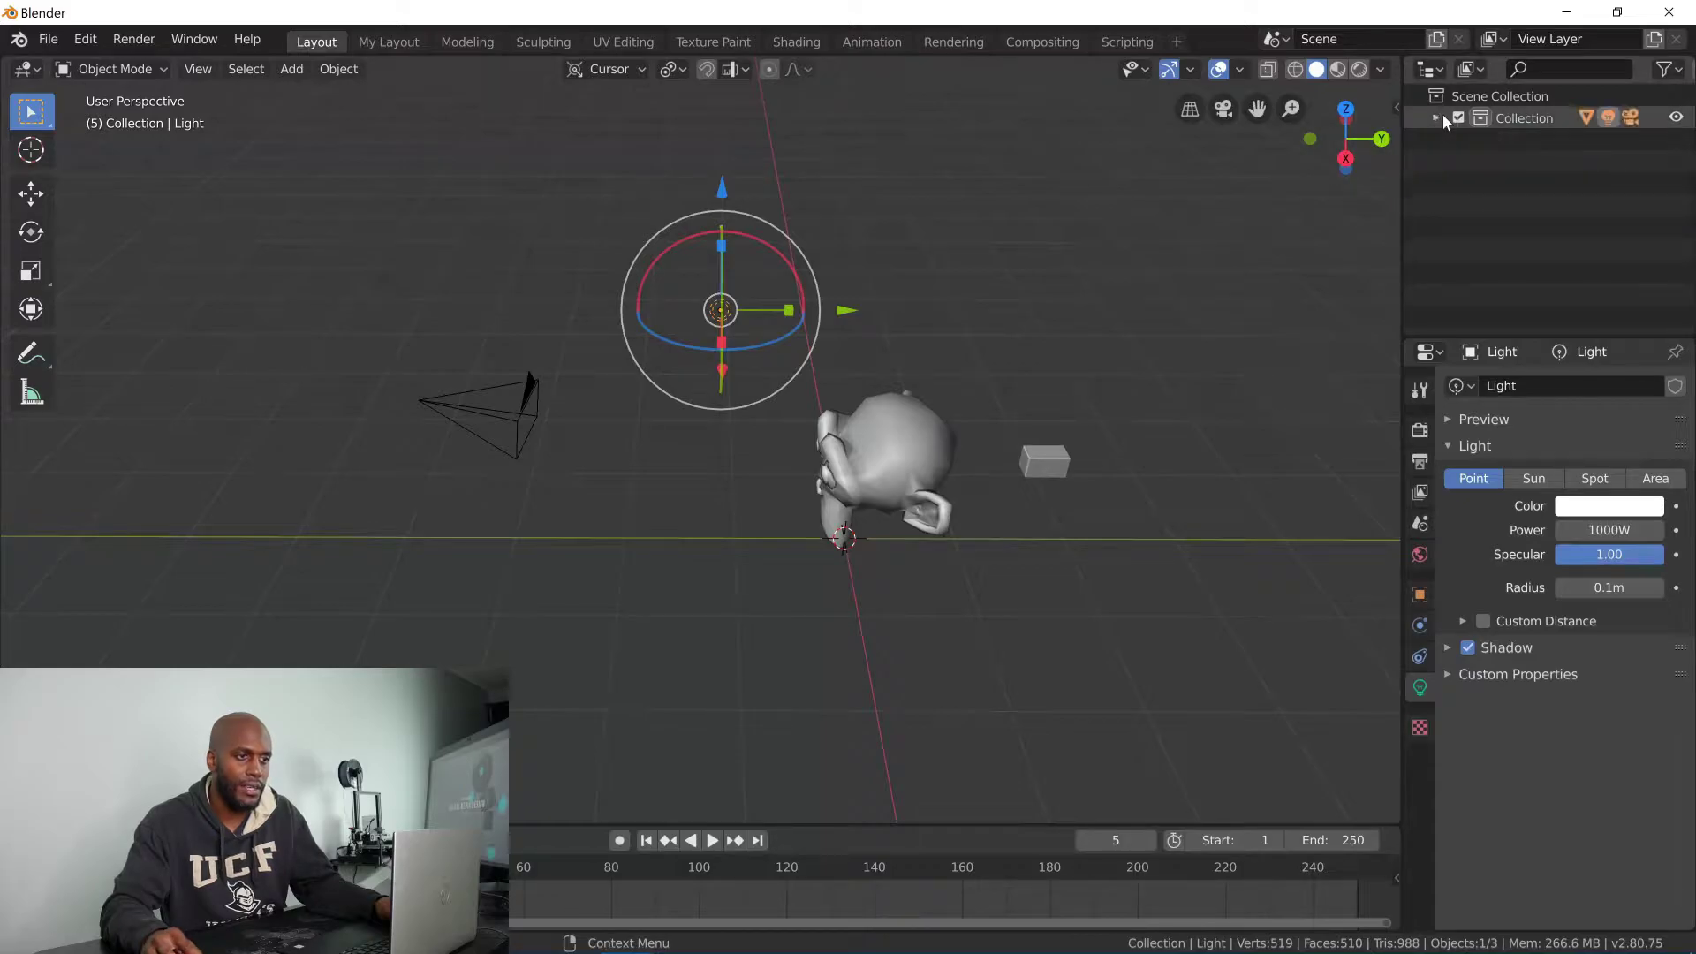
click(1517, 120)
click(1436, 119)
click(1459, 163)
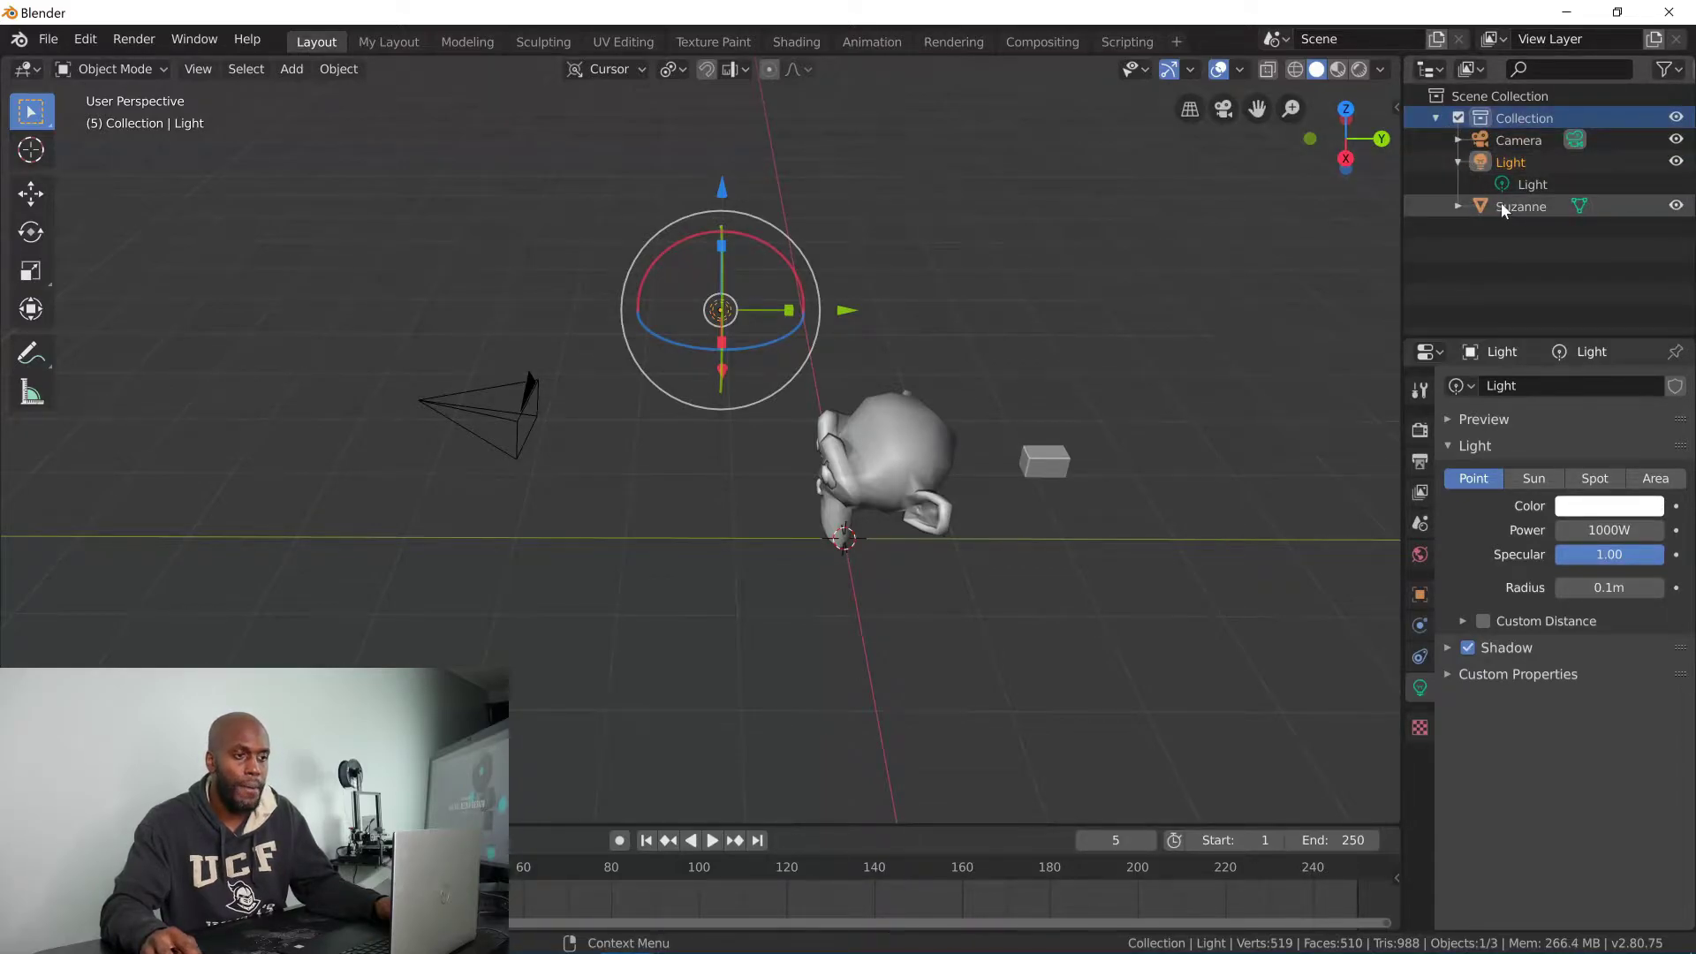
drag(1512, 204, 1478, 166)
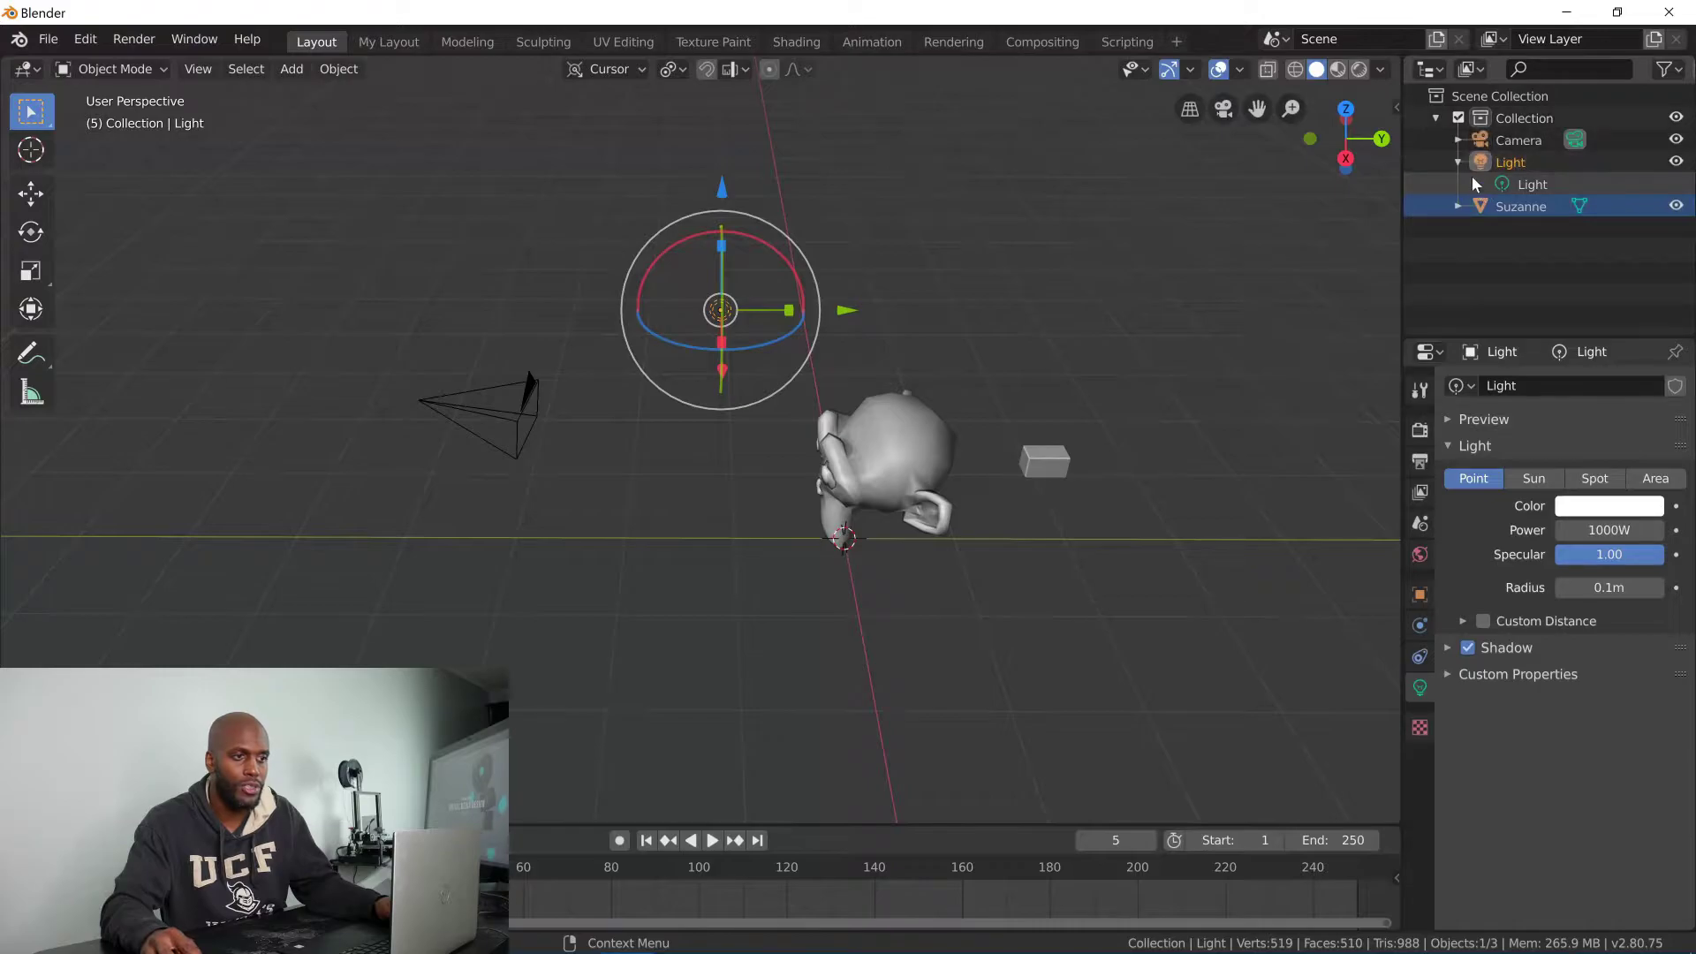
click(1459, 162)
click(1456, 162)
click(1455, 162)
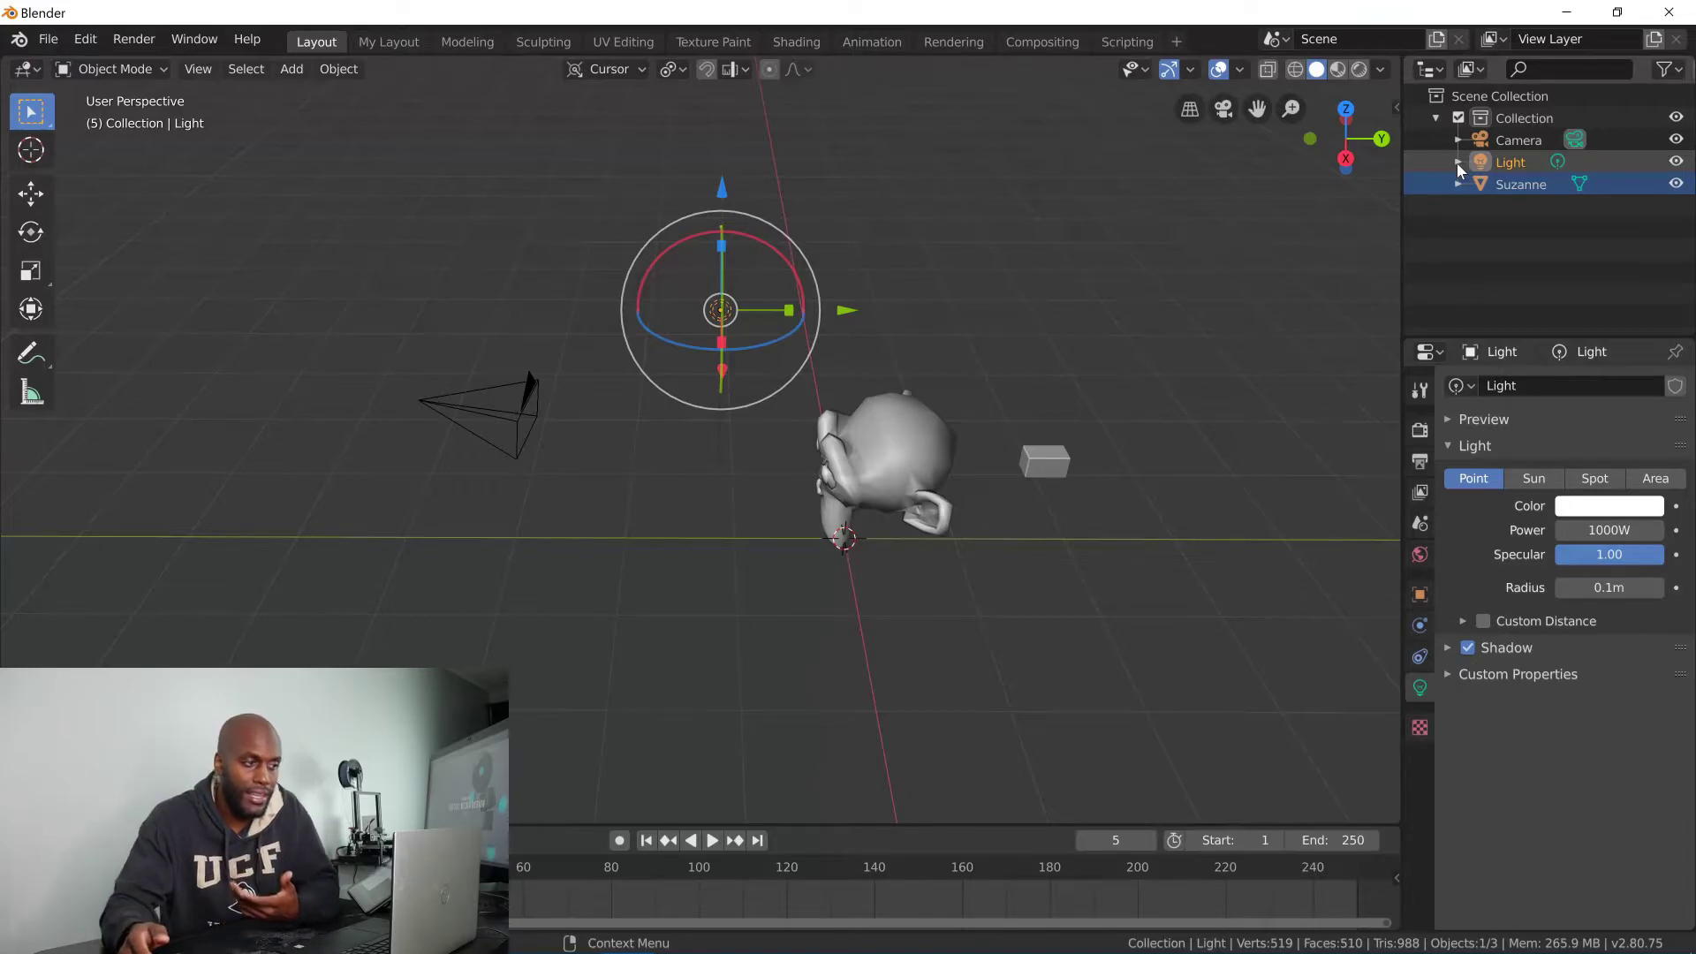
click(1519, 239)
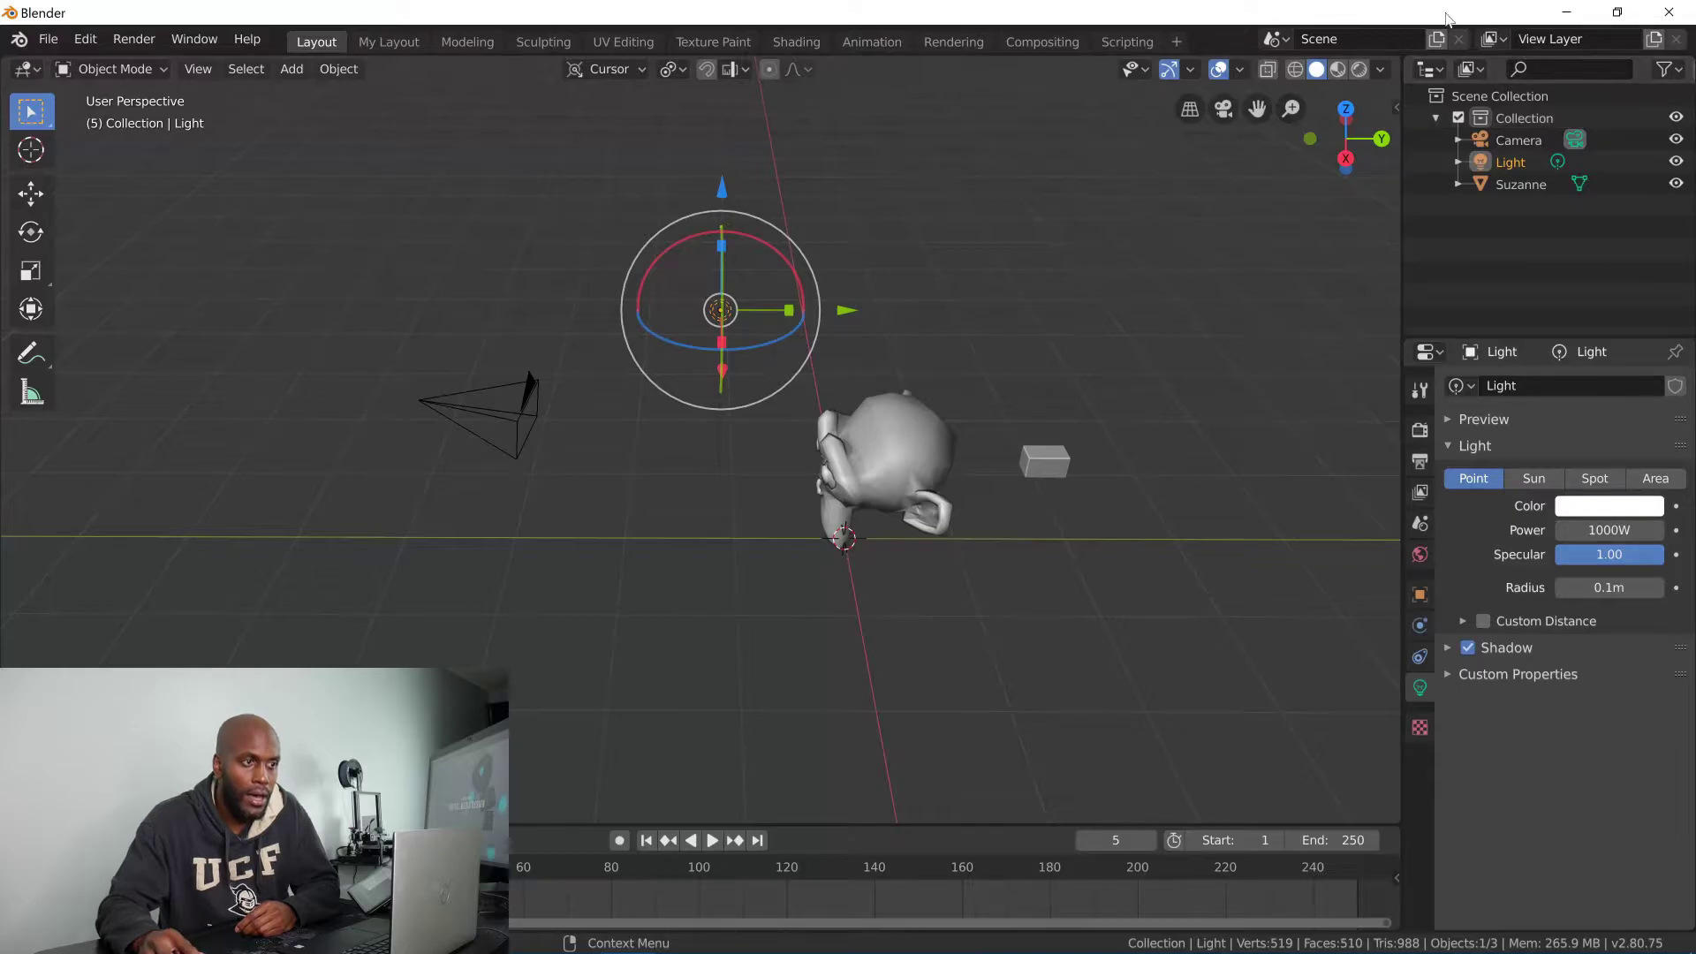
- Widen the outliner and show its selectability and render visibility toggle columns
drag(1402, 76, 1047, 76)
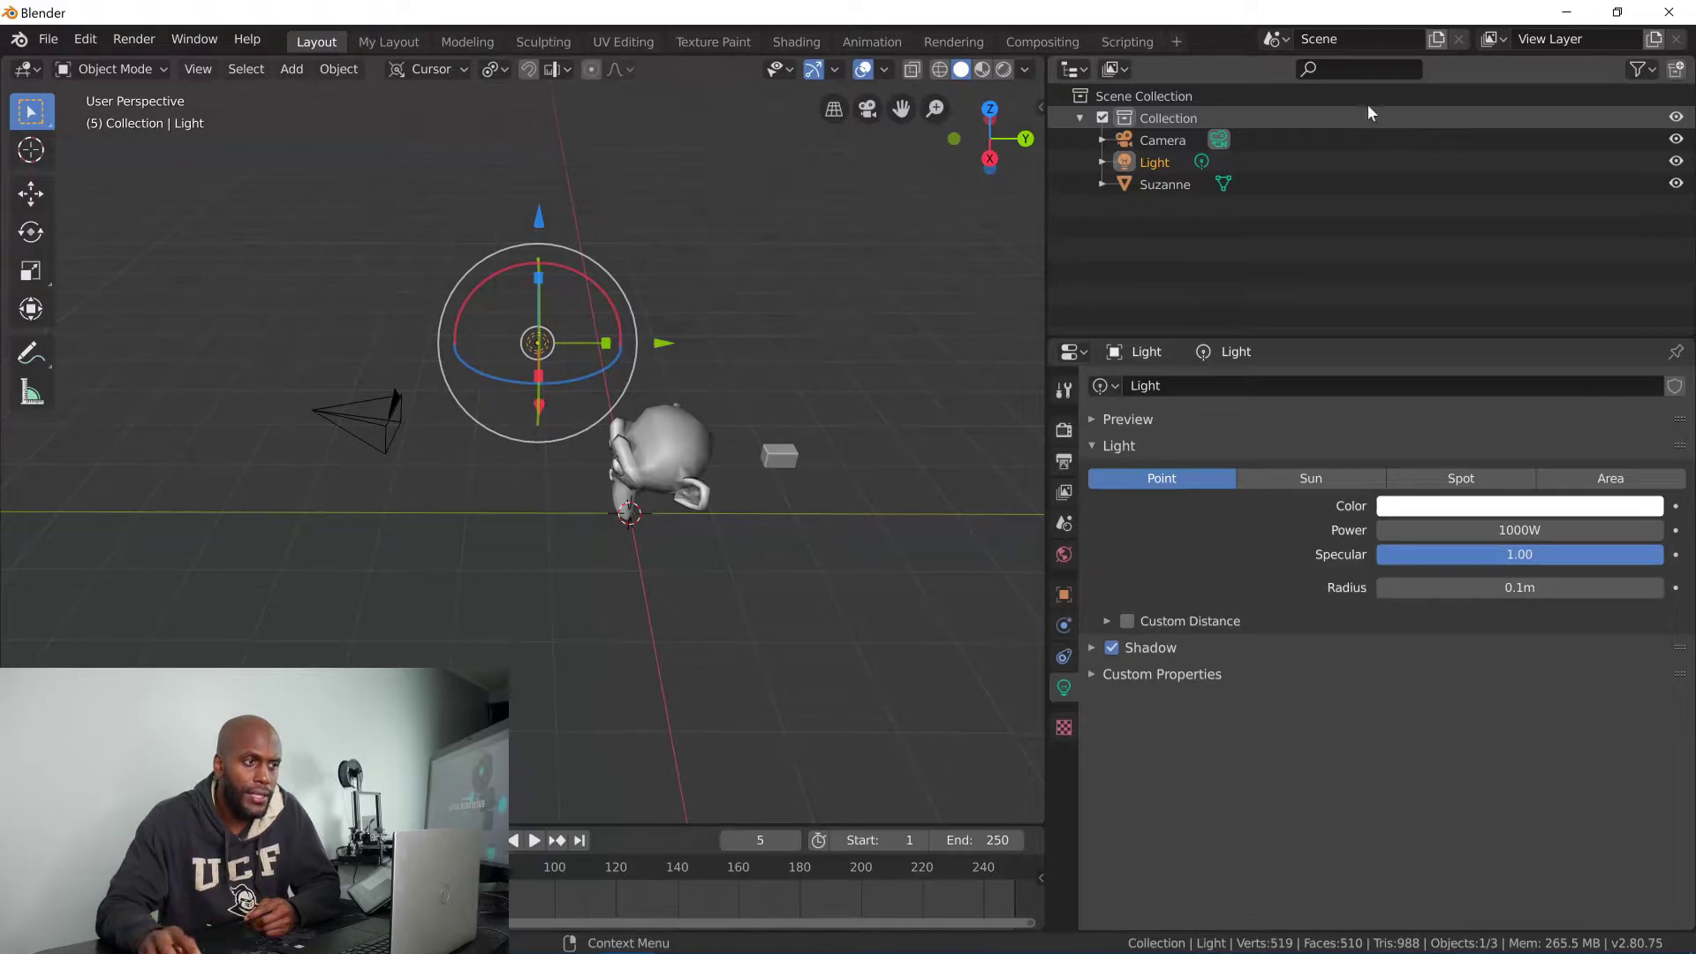
click(1645, 69)
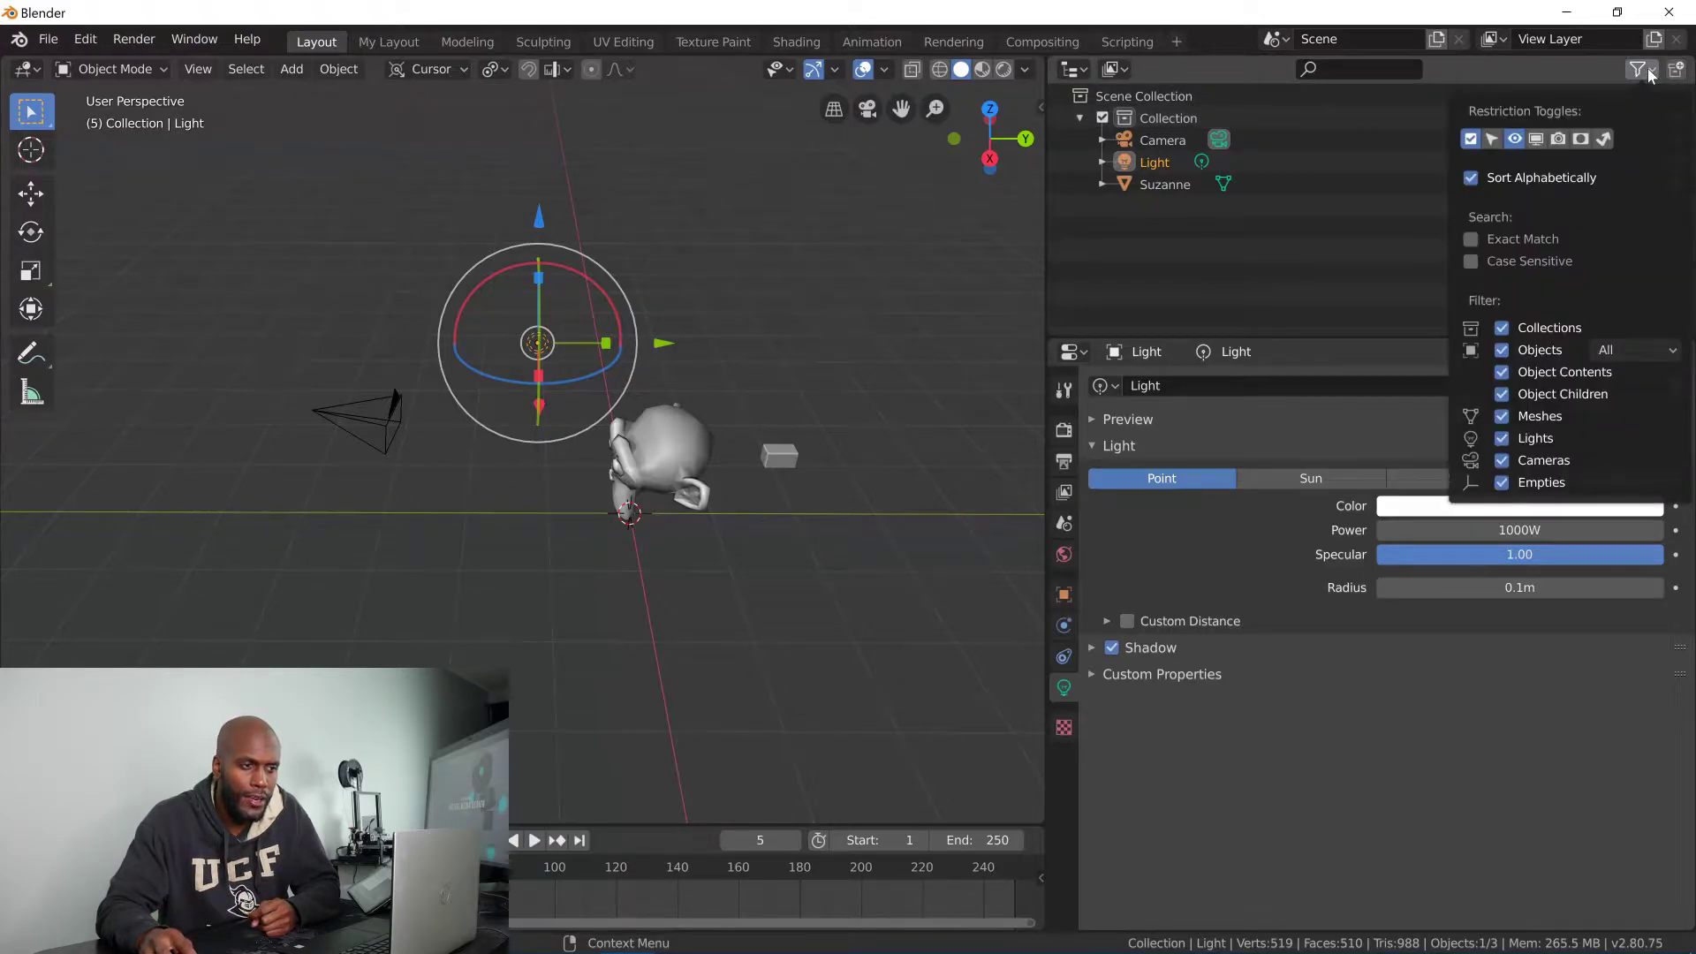
click(1493, 140)
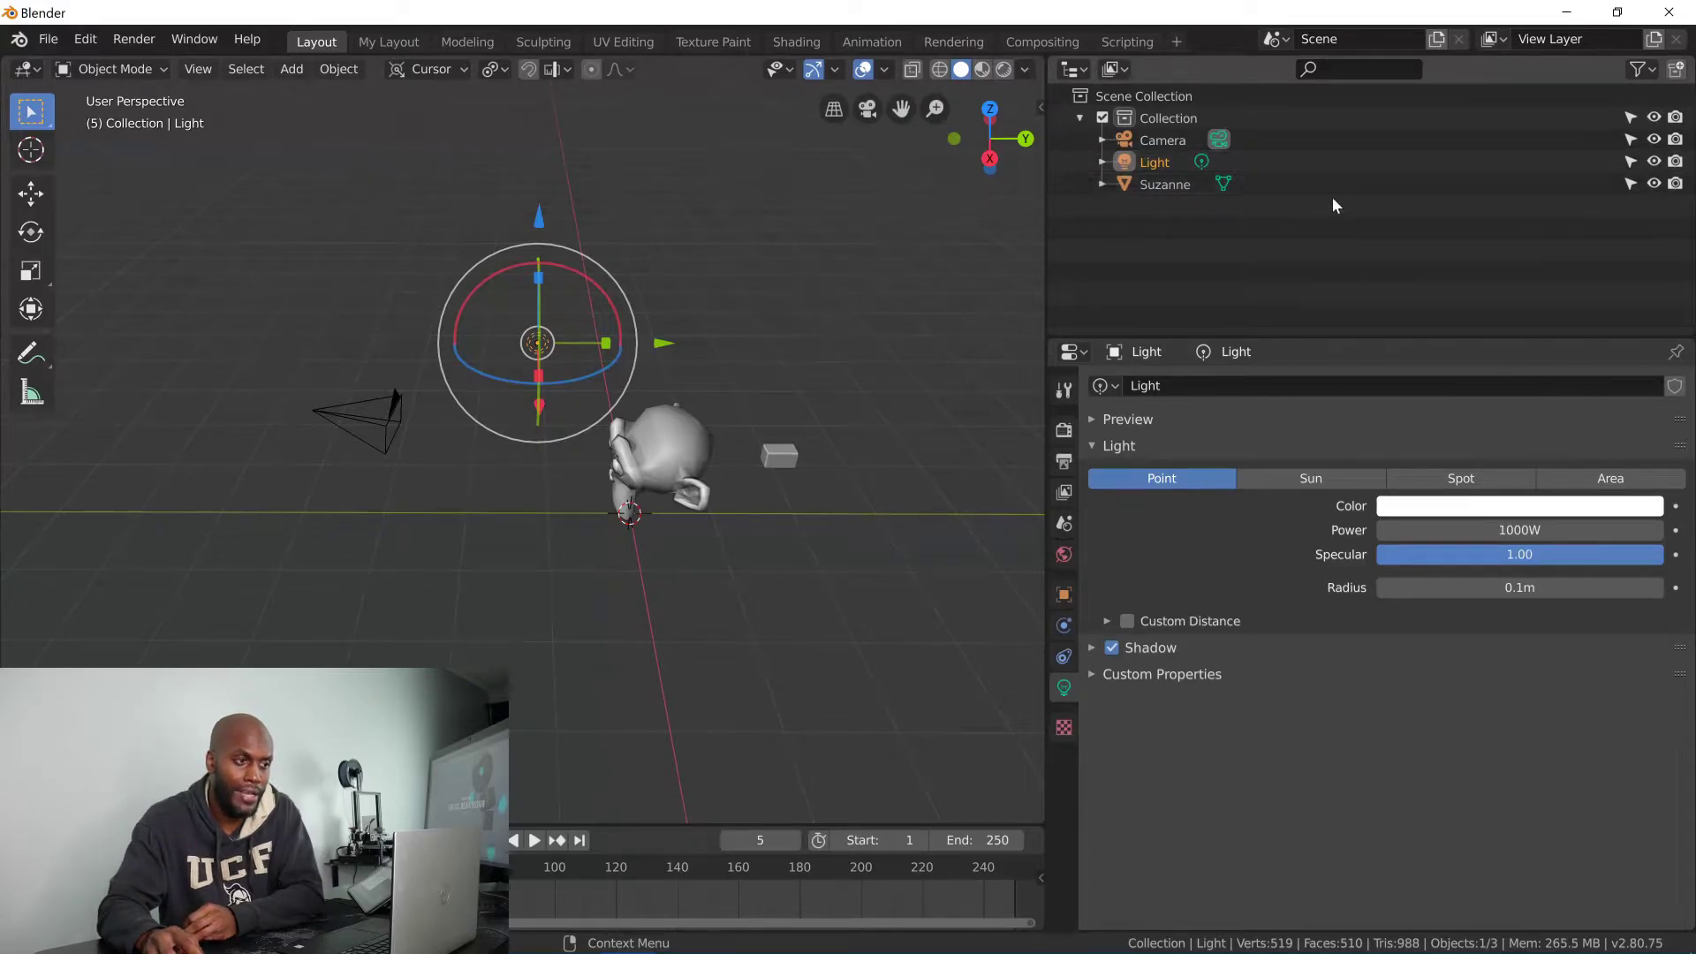
click(680, 459)
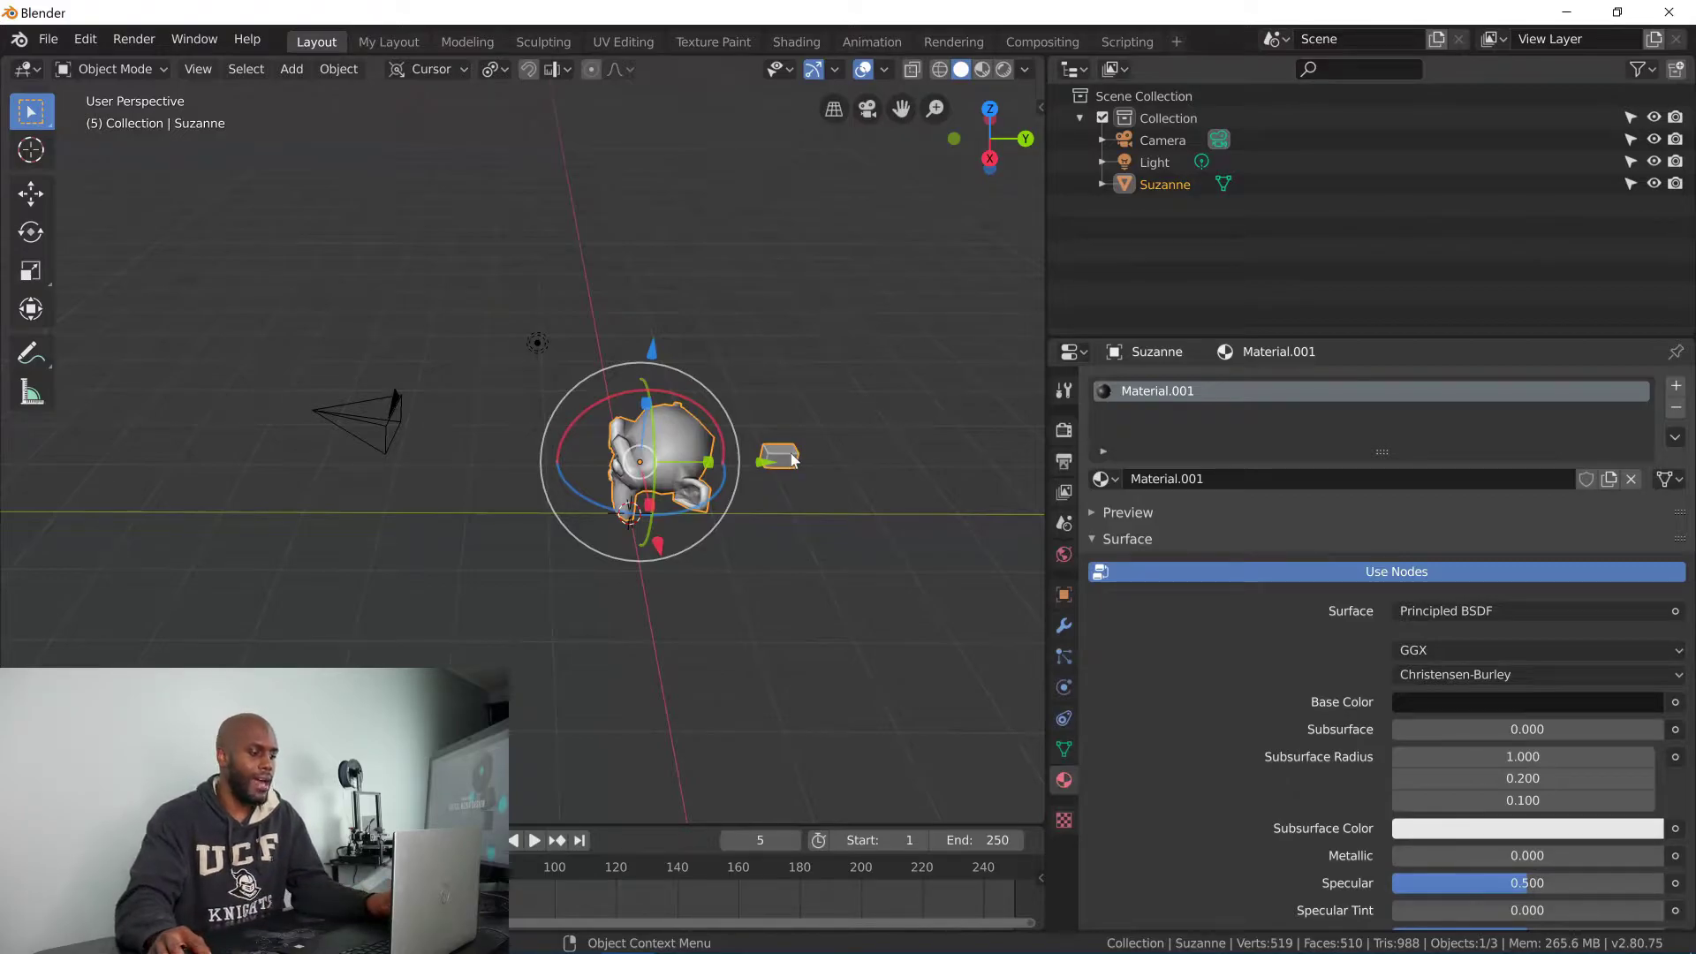
right_click(789, 454)
click(567, 310)
click(710, 452)
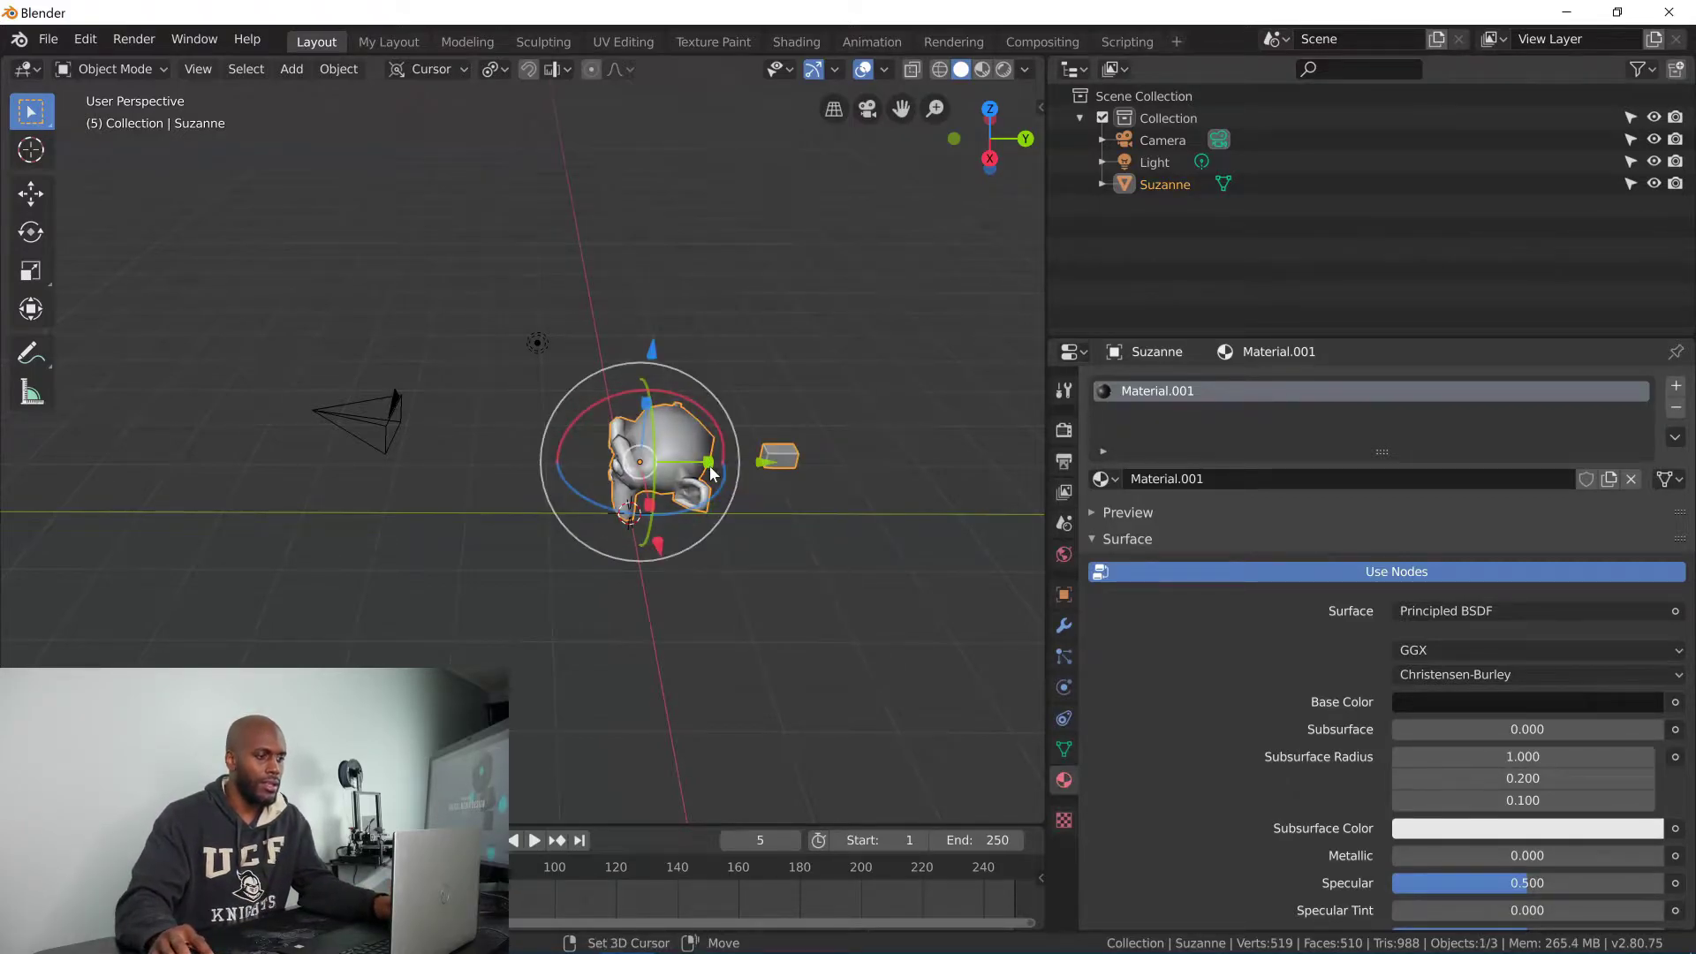
key(shift+d)
click(716, 536)
key(ctrl+z)
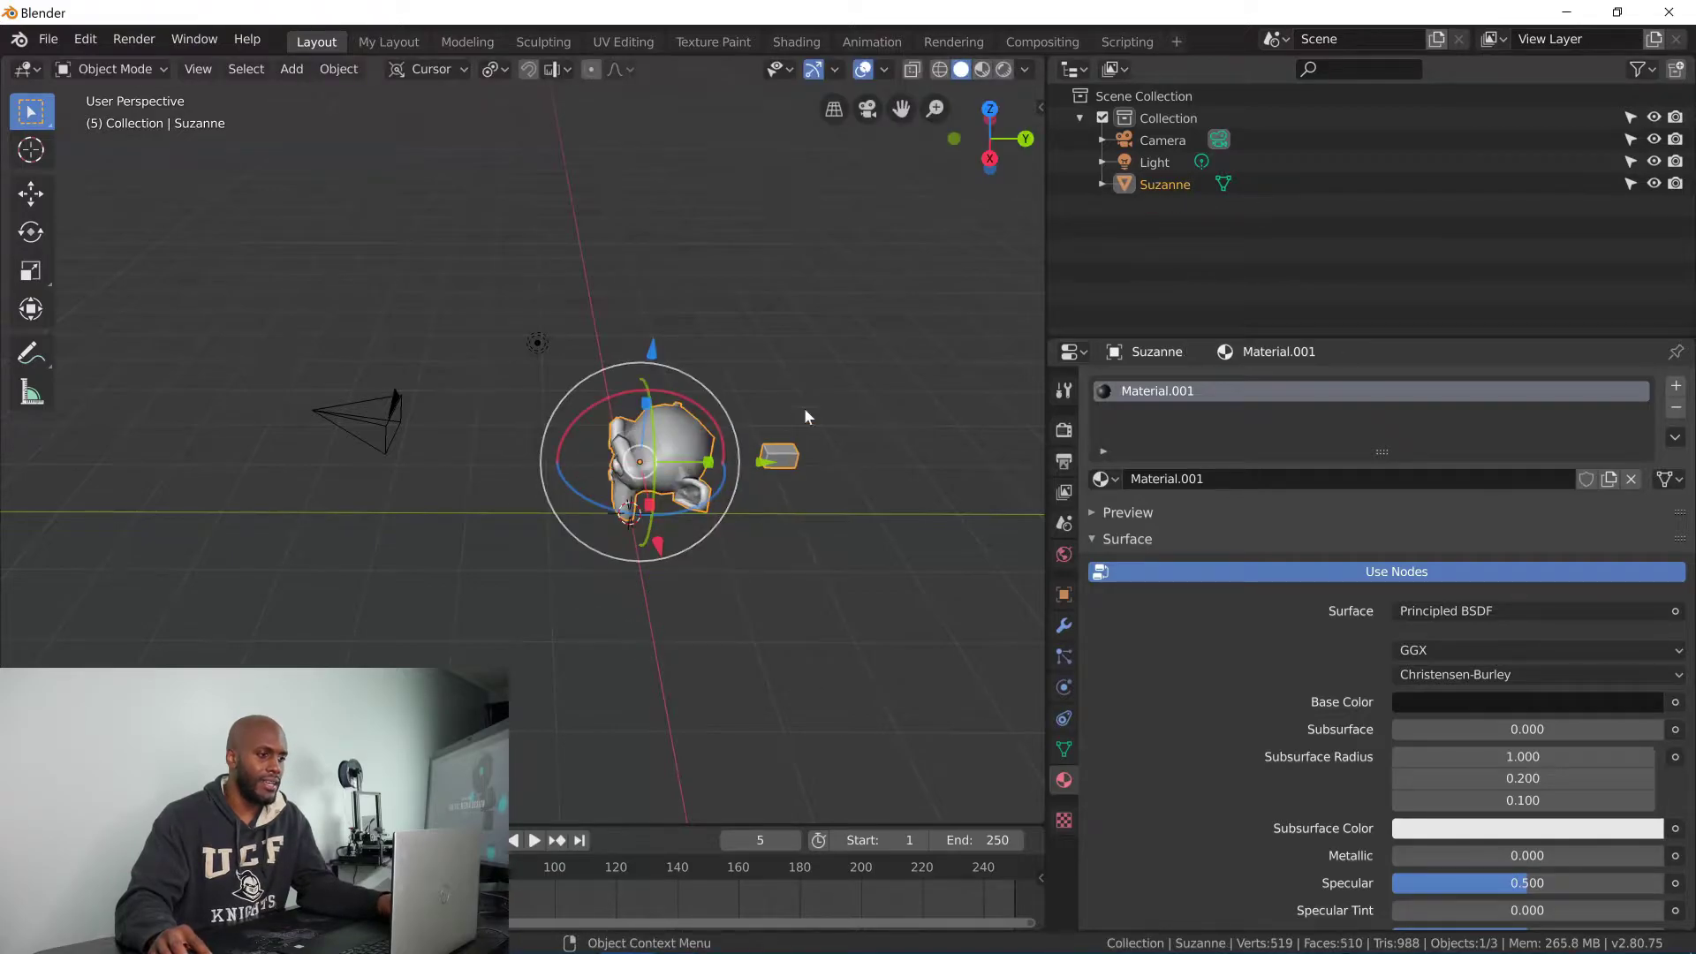
- Search the Object Mode commands for Suzanne for a way to separate the loose box from the head
key(alt+a)
click(779, 462)
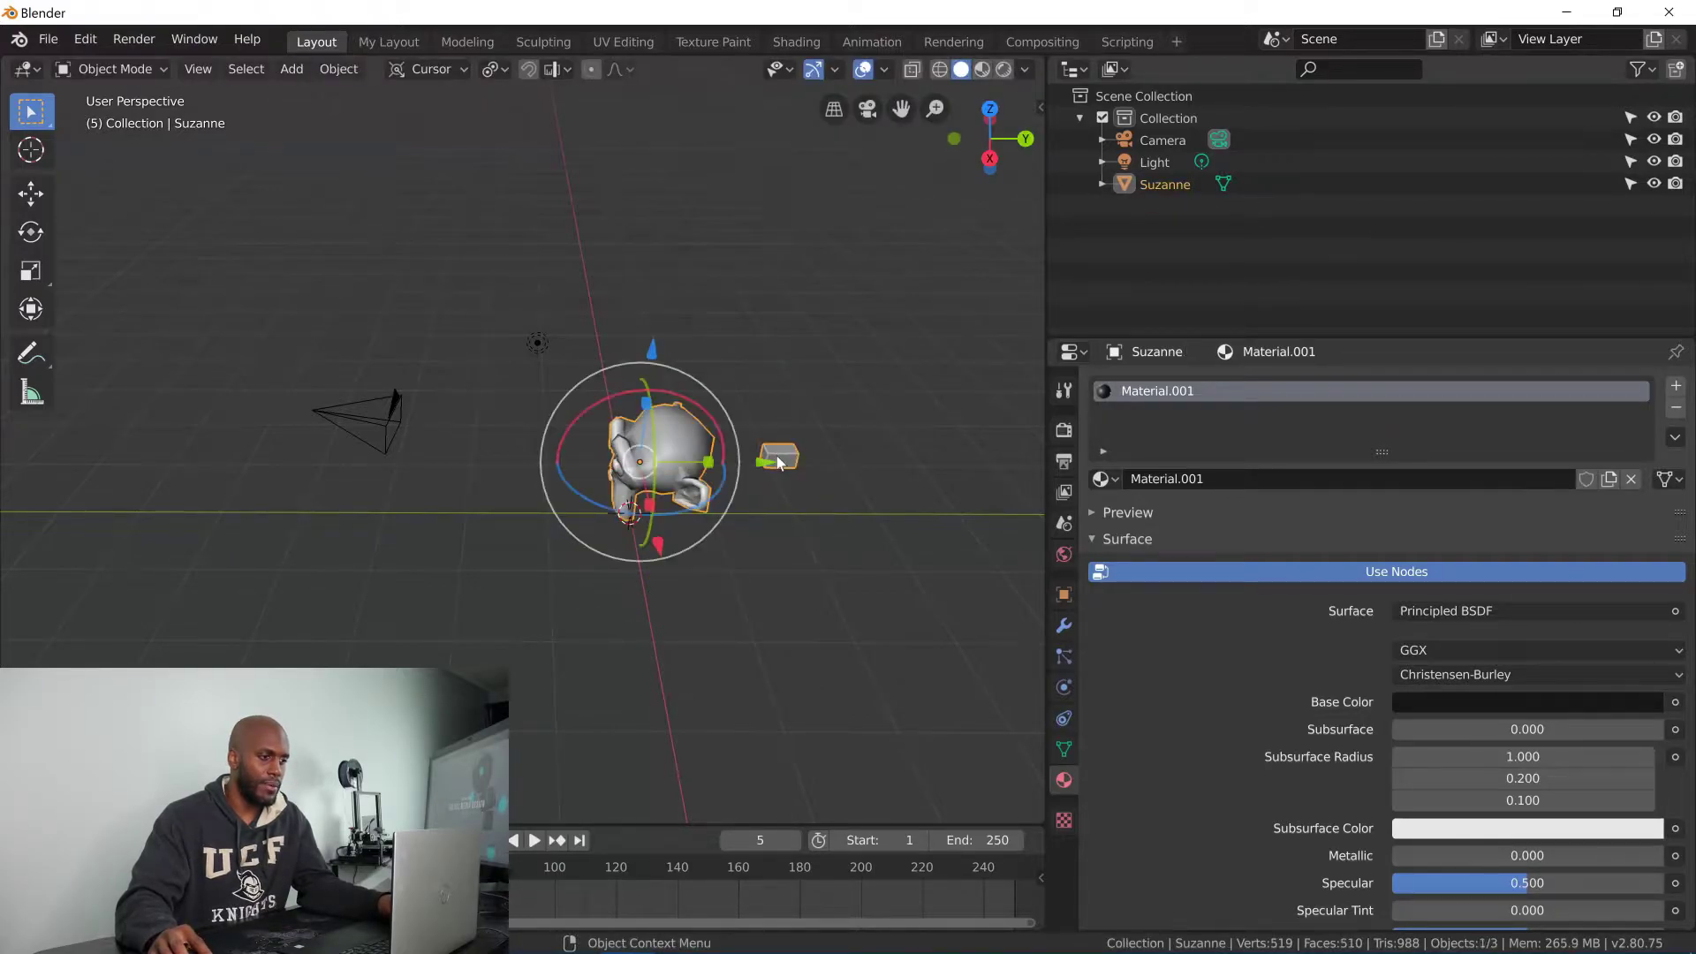
right_click(779, 462)
mouse_move(799, 598)
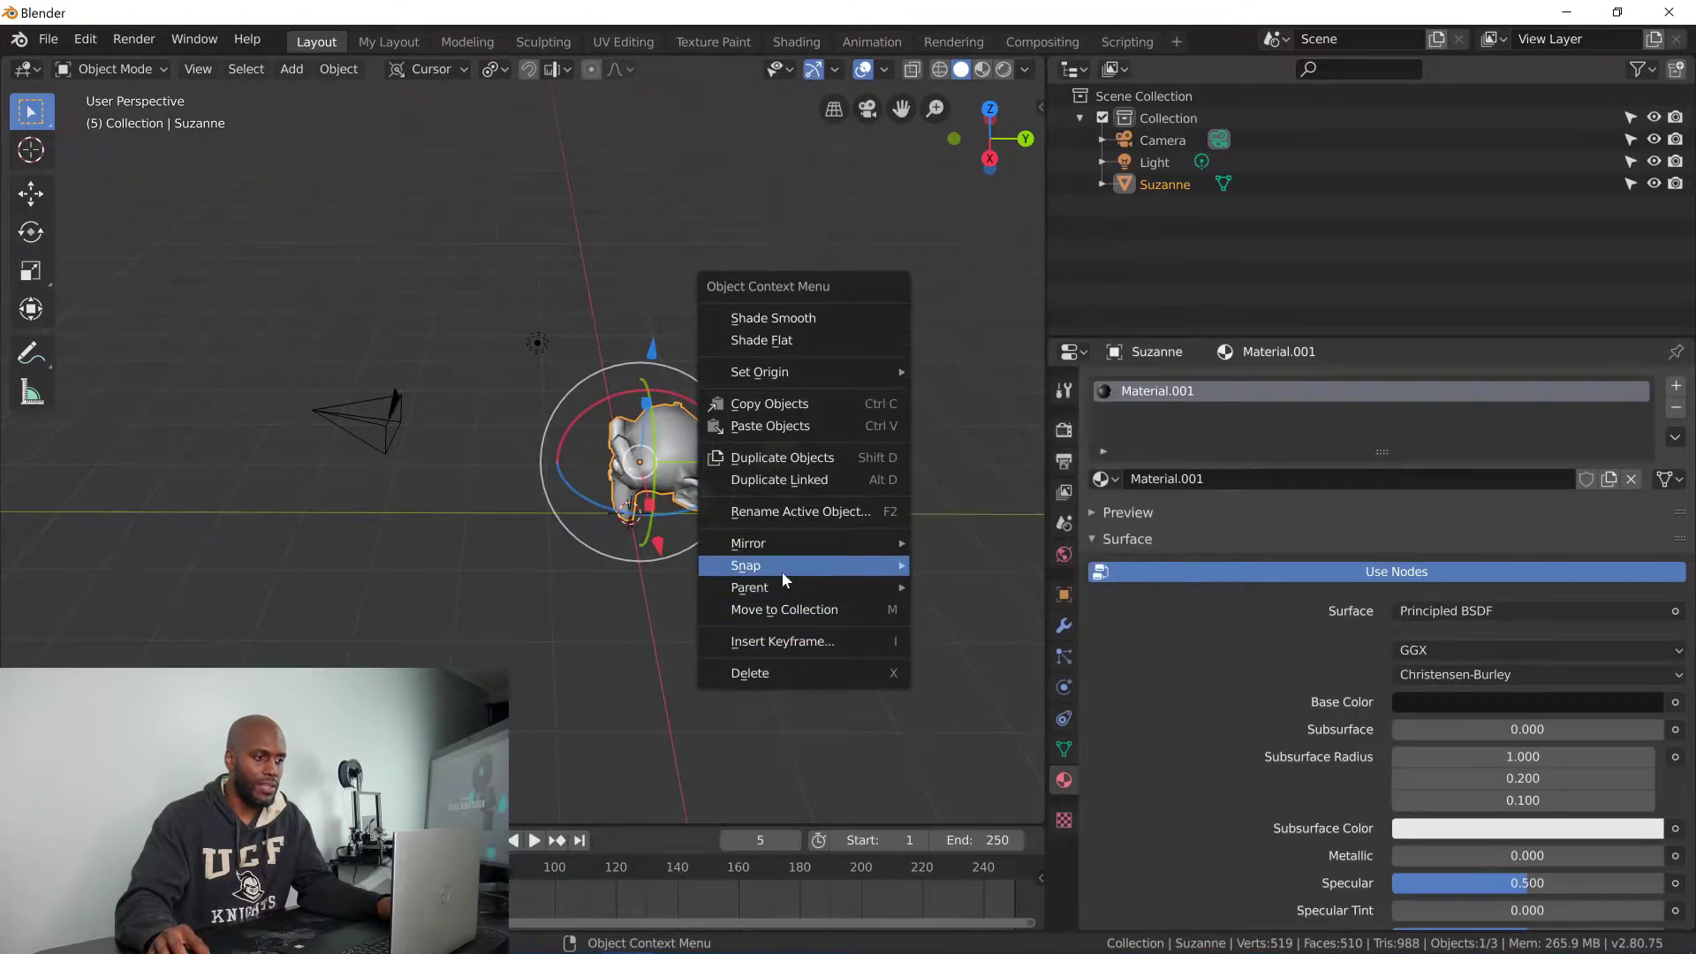
mouse_move(781, 570)
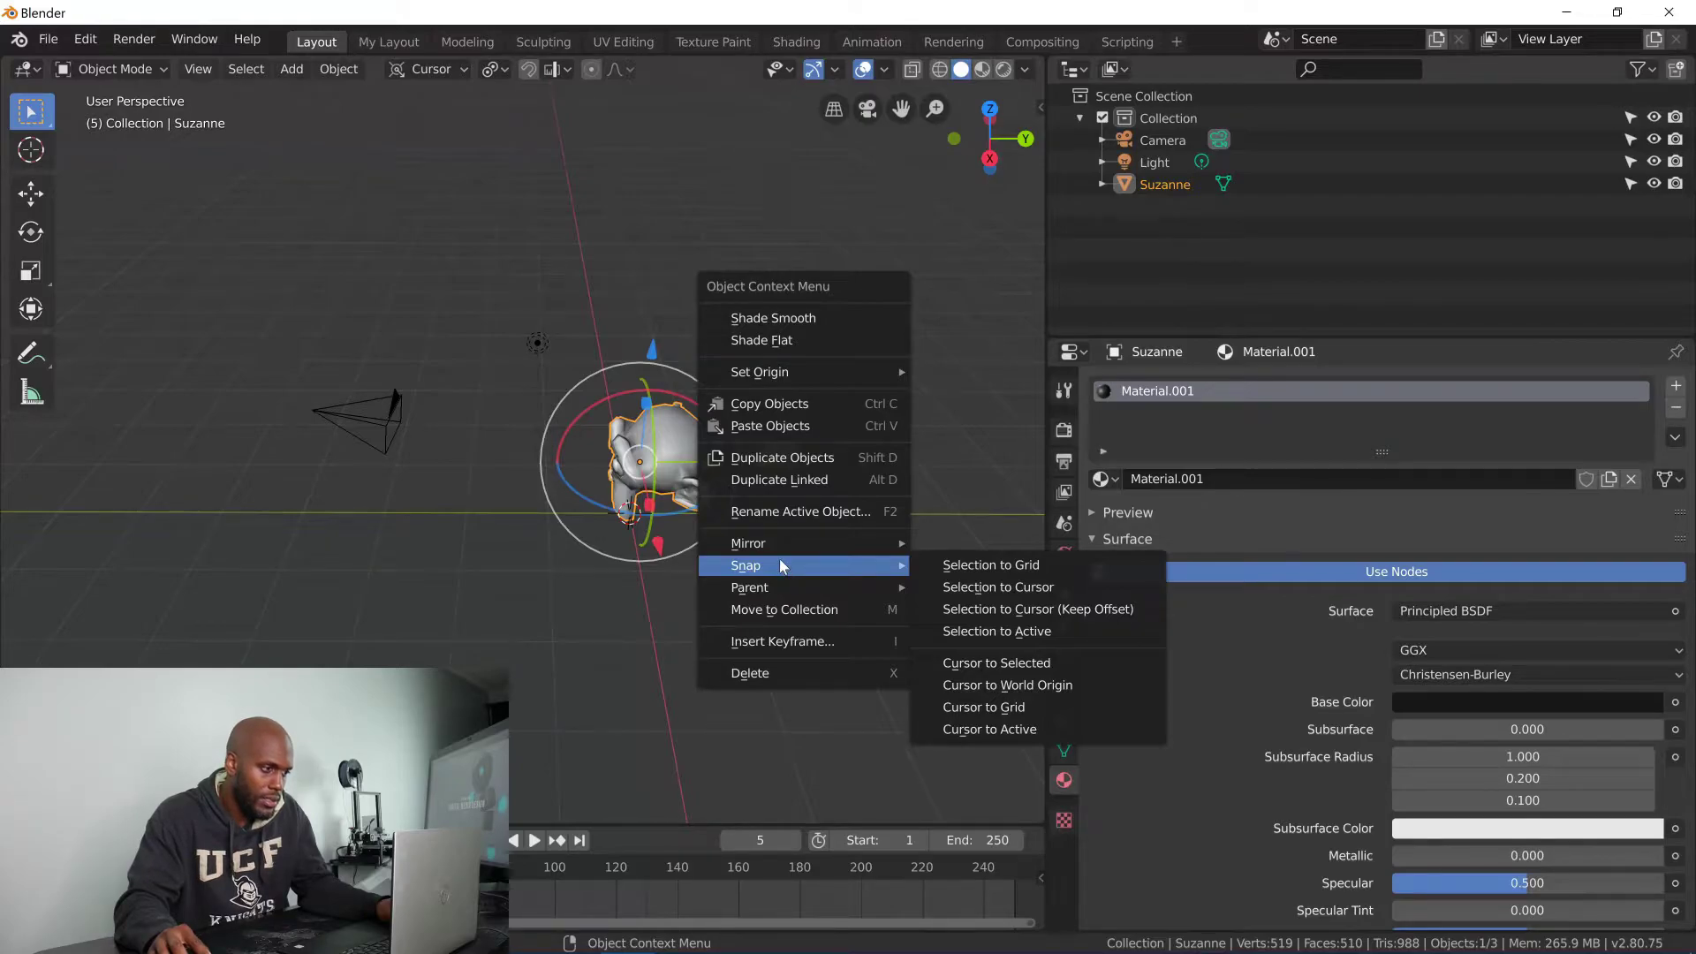
click(321, 70)
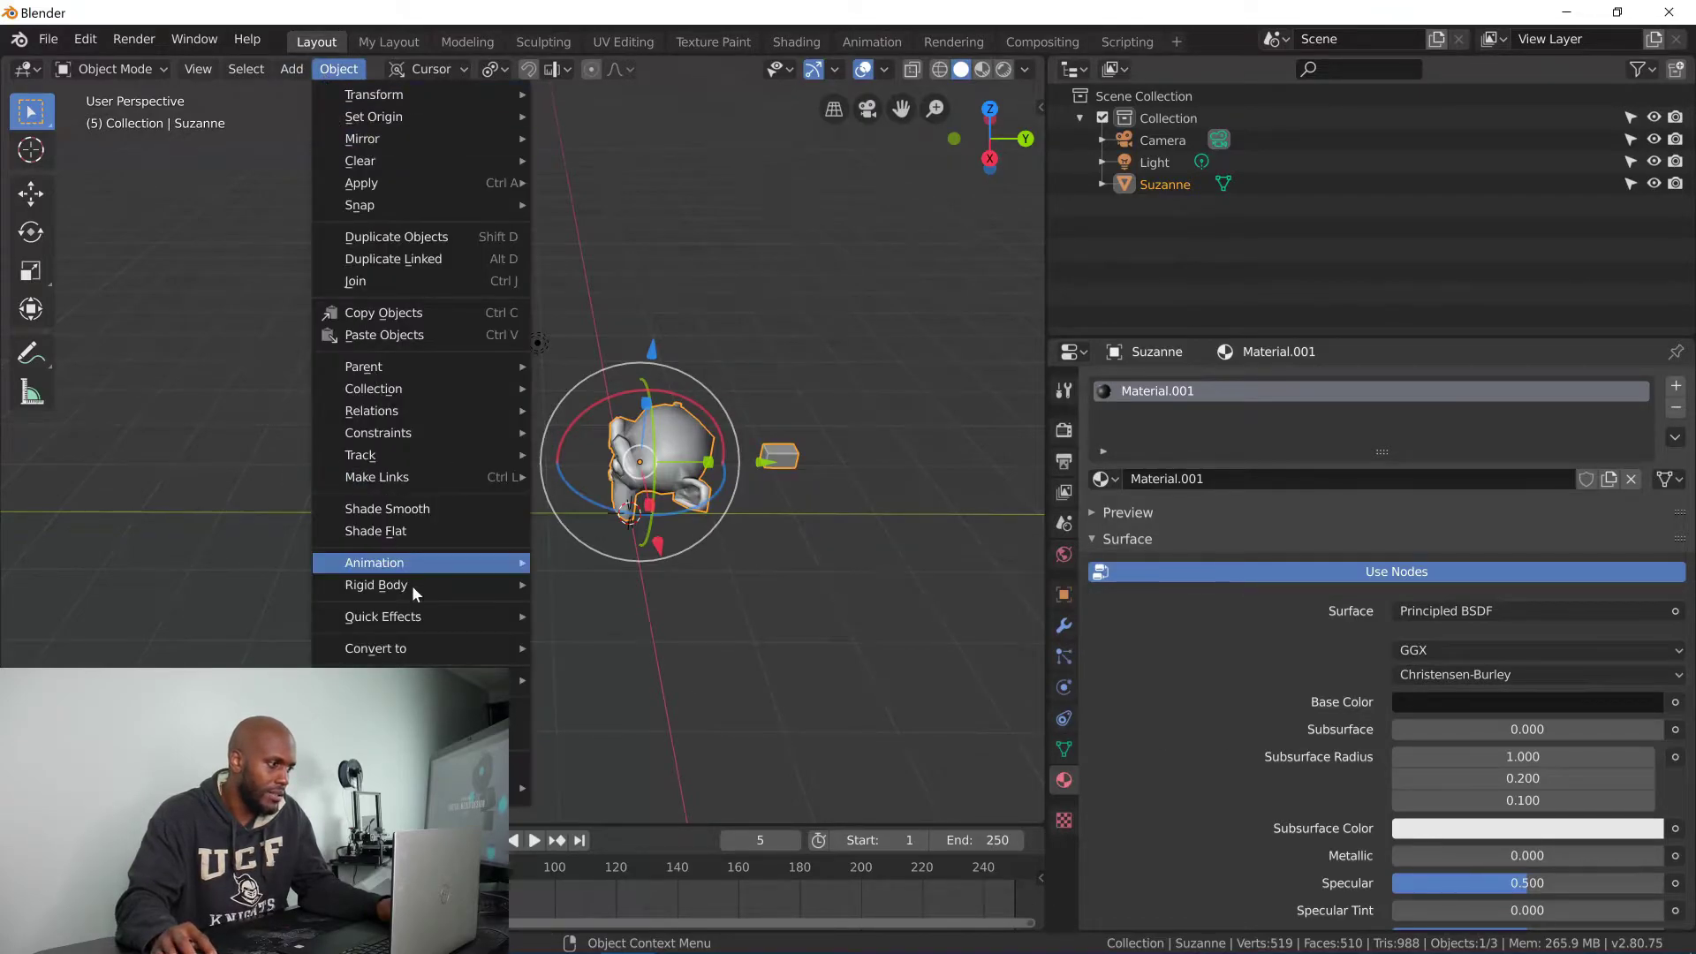
mouse_move(412, 616)
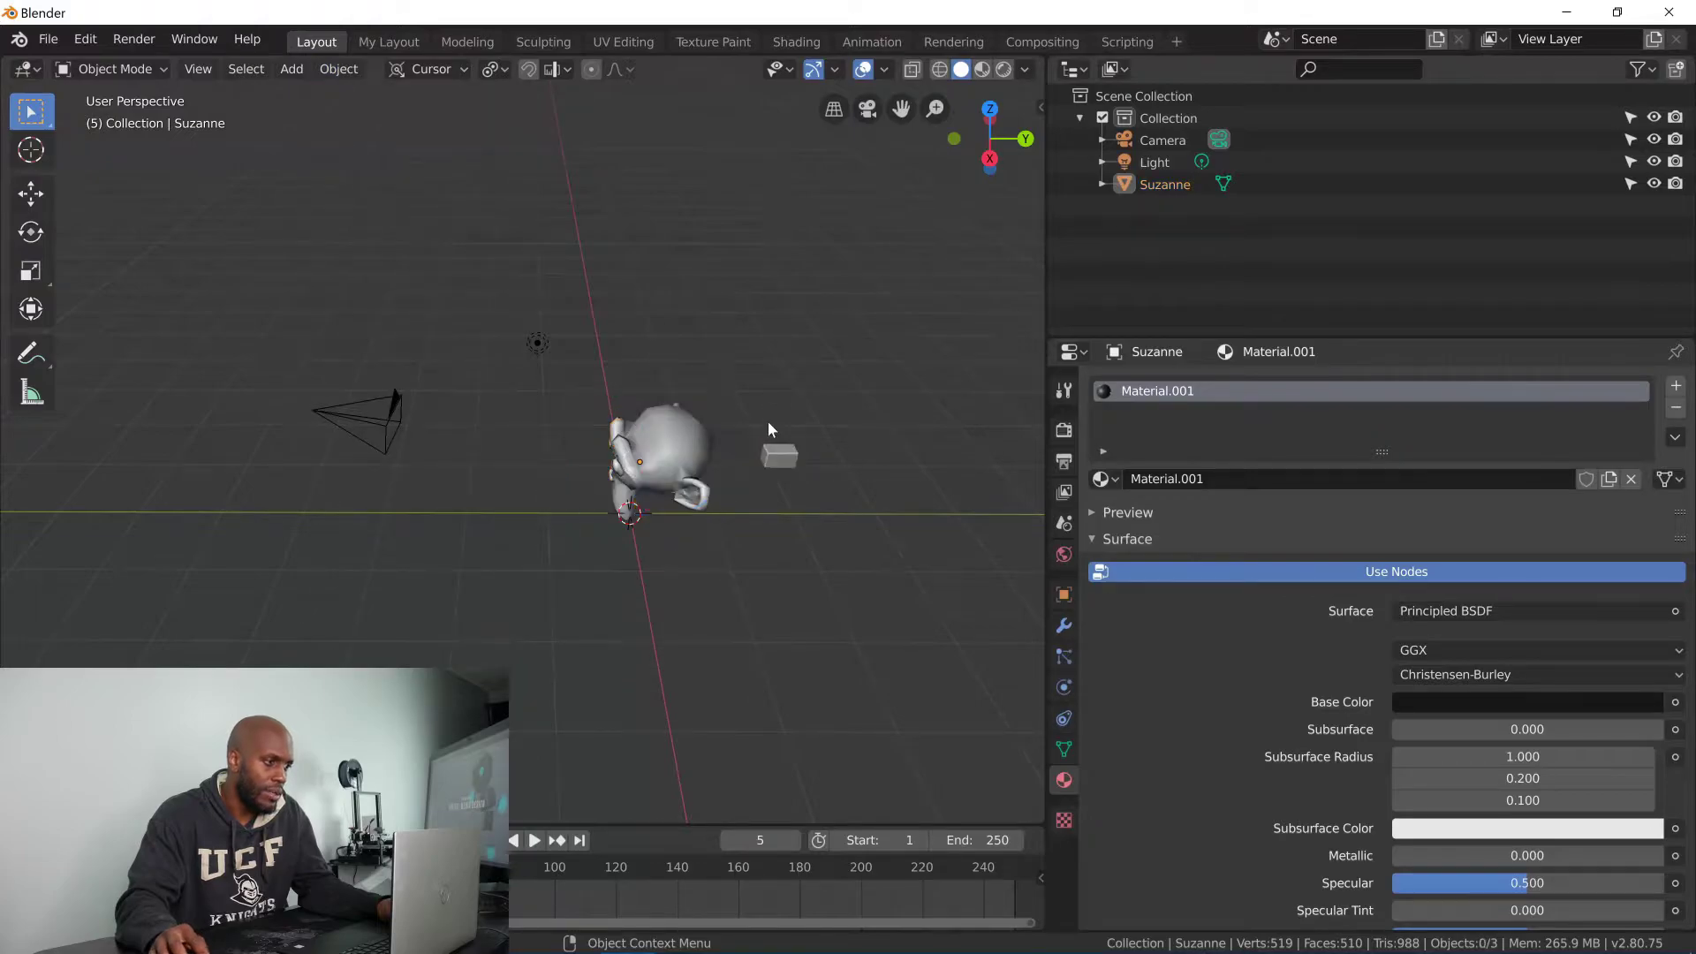
right_click(705, 455)
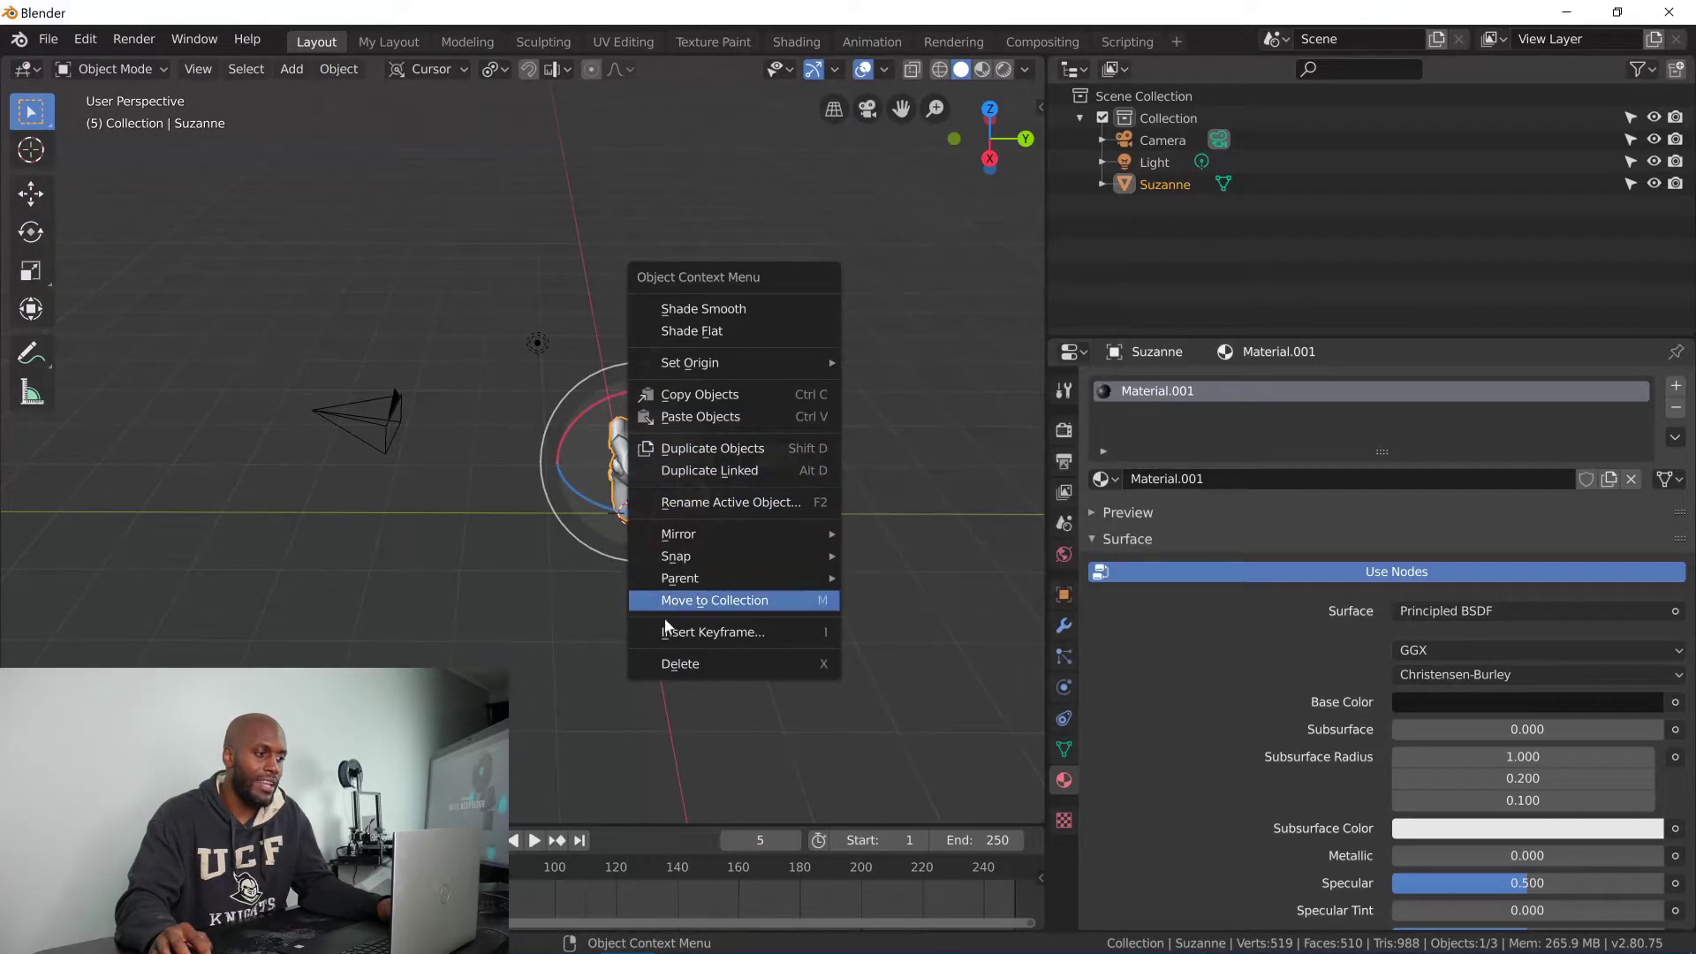
click(351, 78)
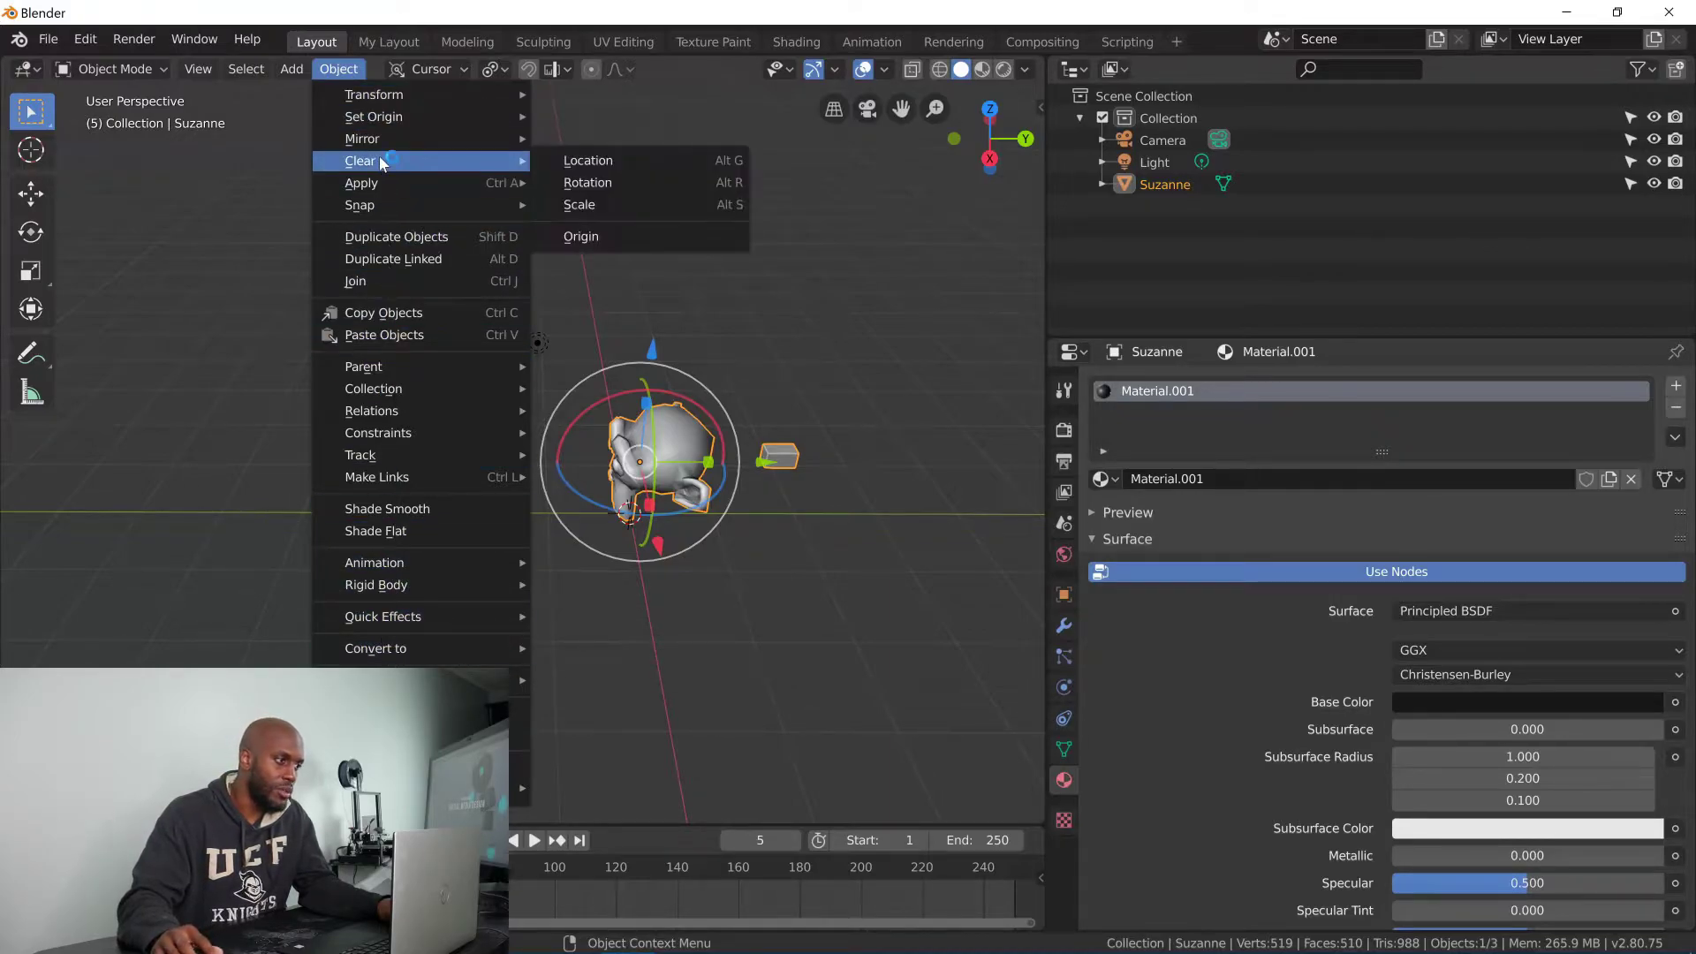
mouse_move(385, 184)
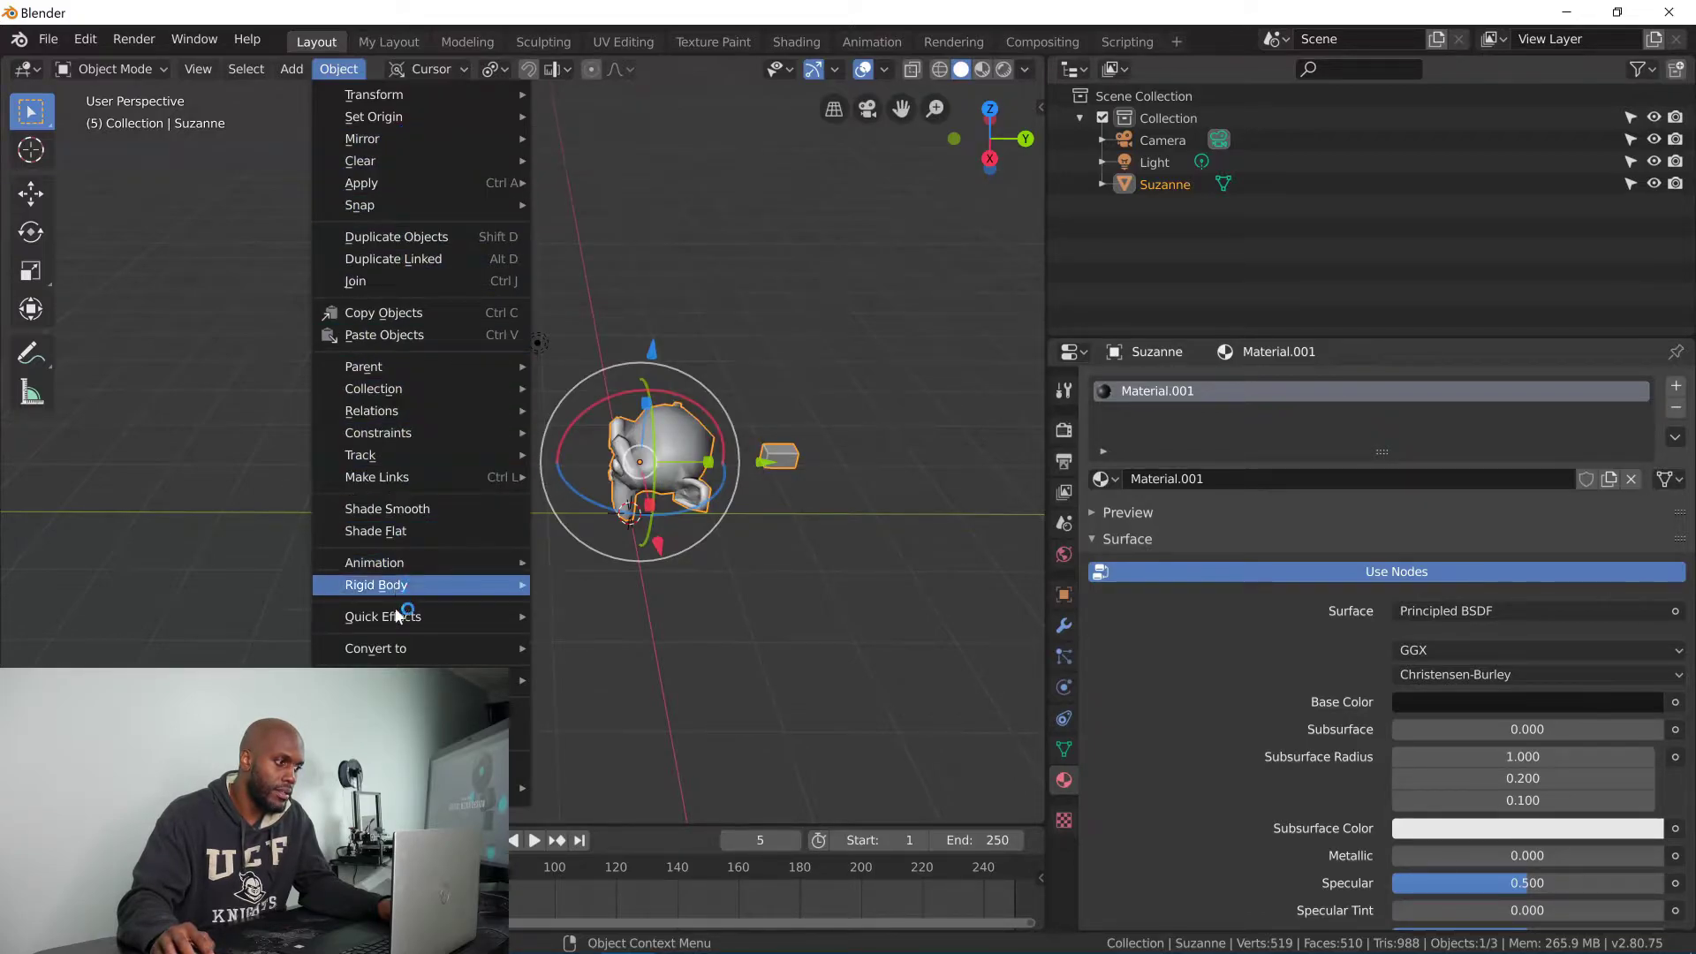
mouse_move(397, 658)
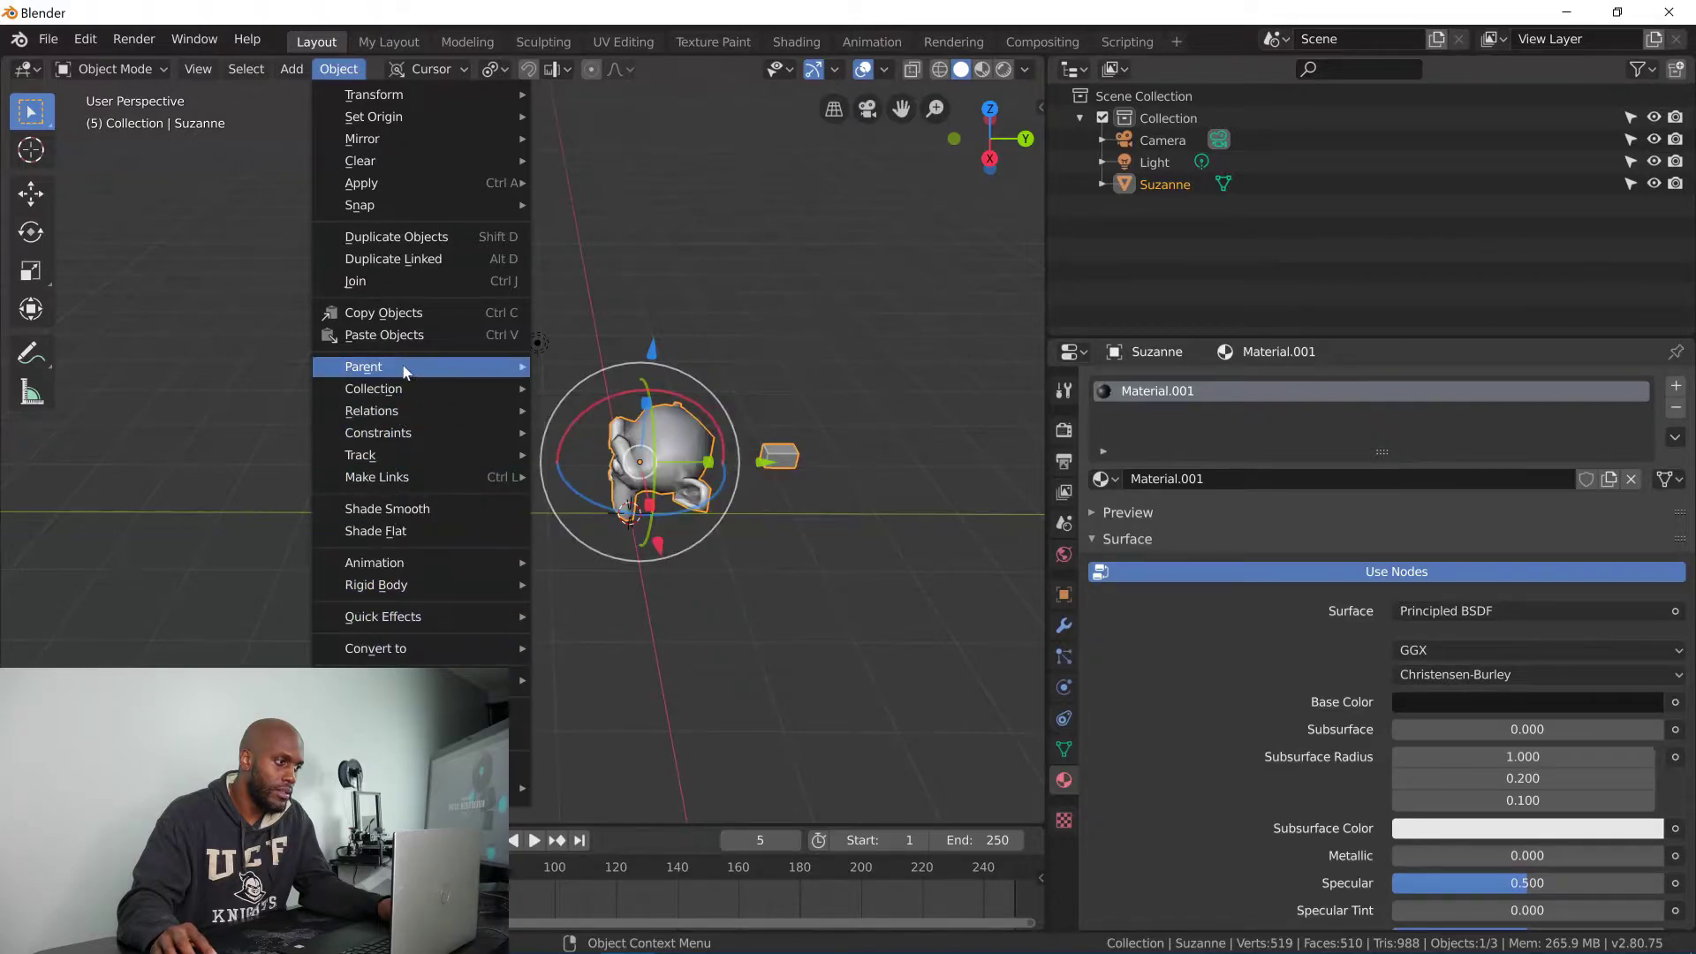
click(707, 274)
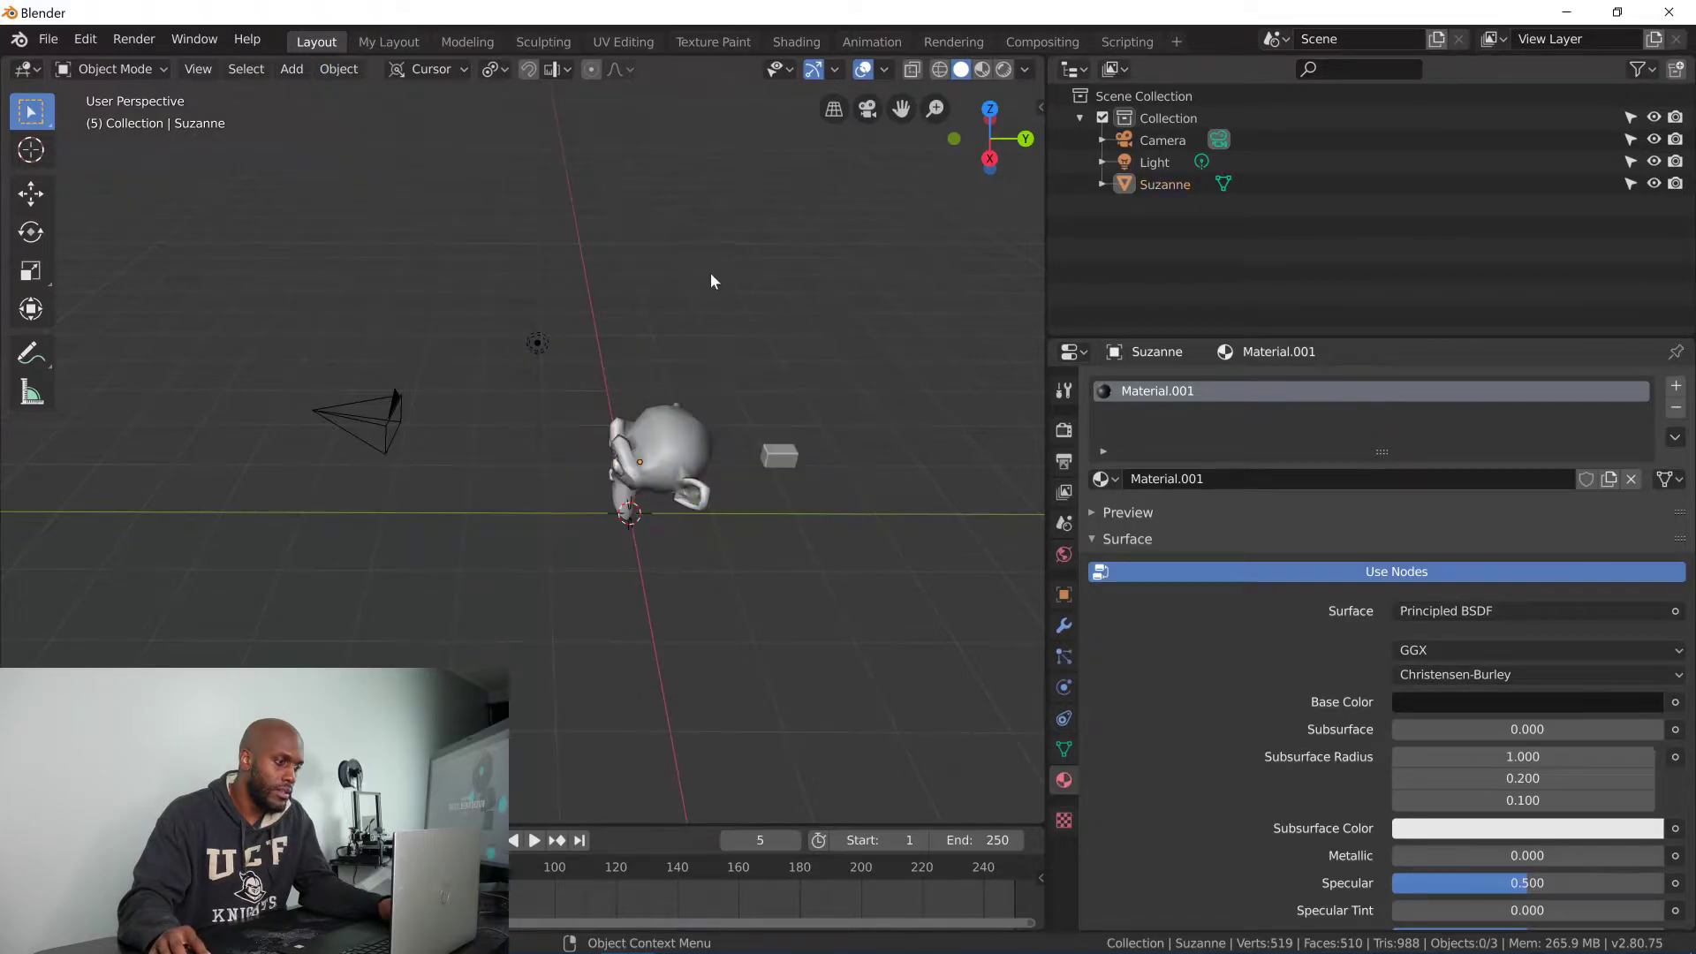
- Switch Suzanne from Object Mode to Edit Mode
click(139, 71)
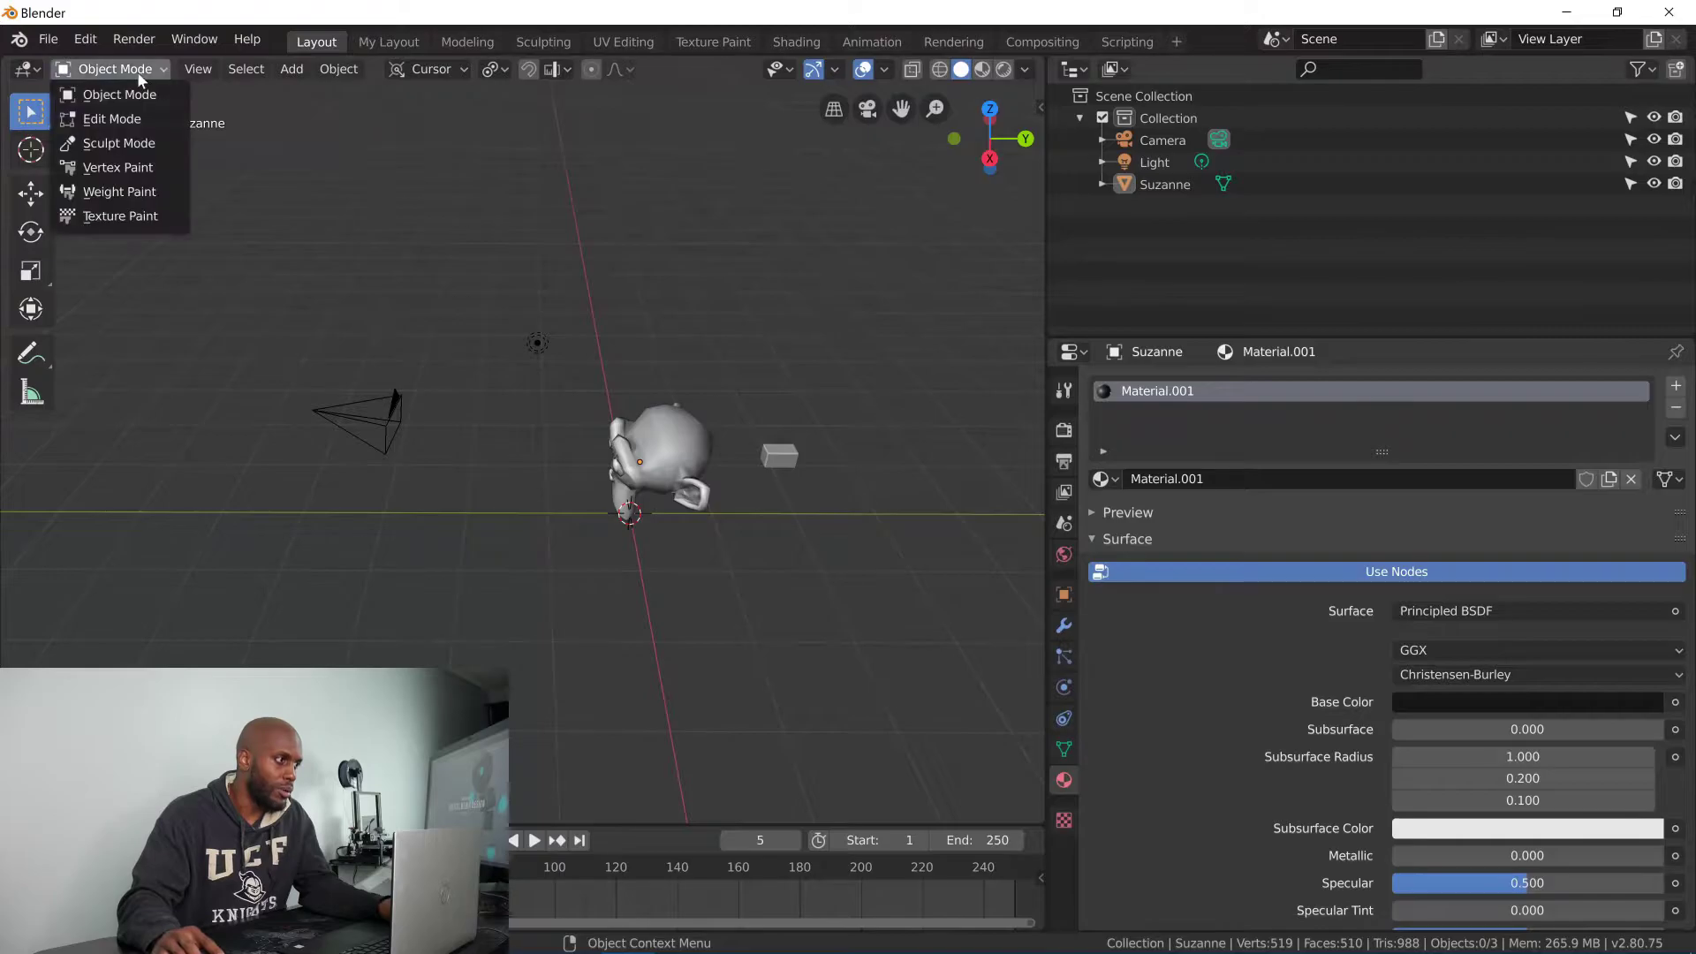
click(137, 121)
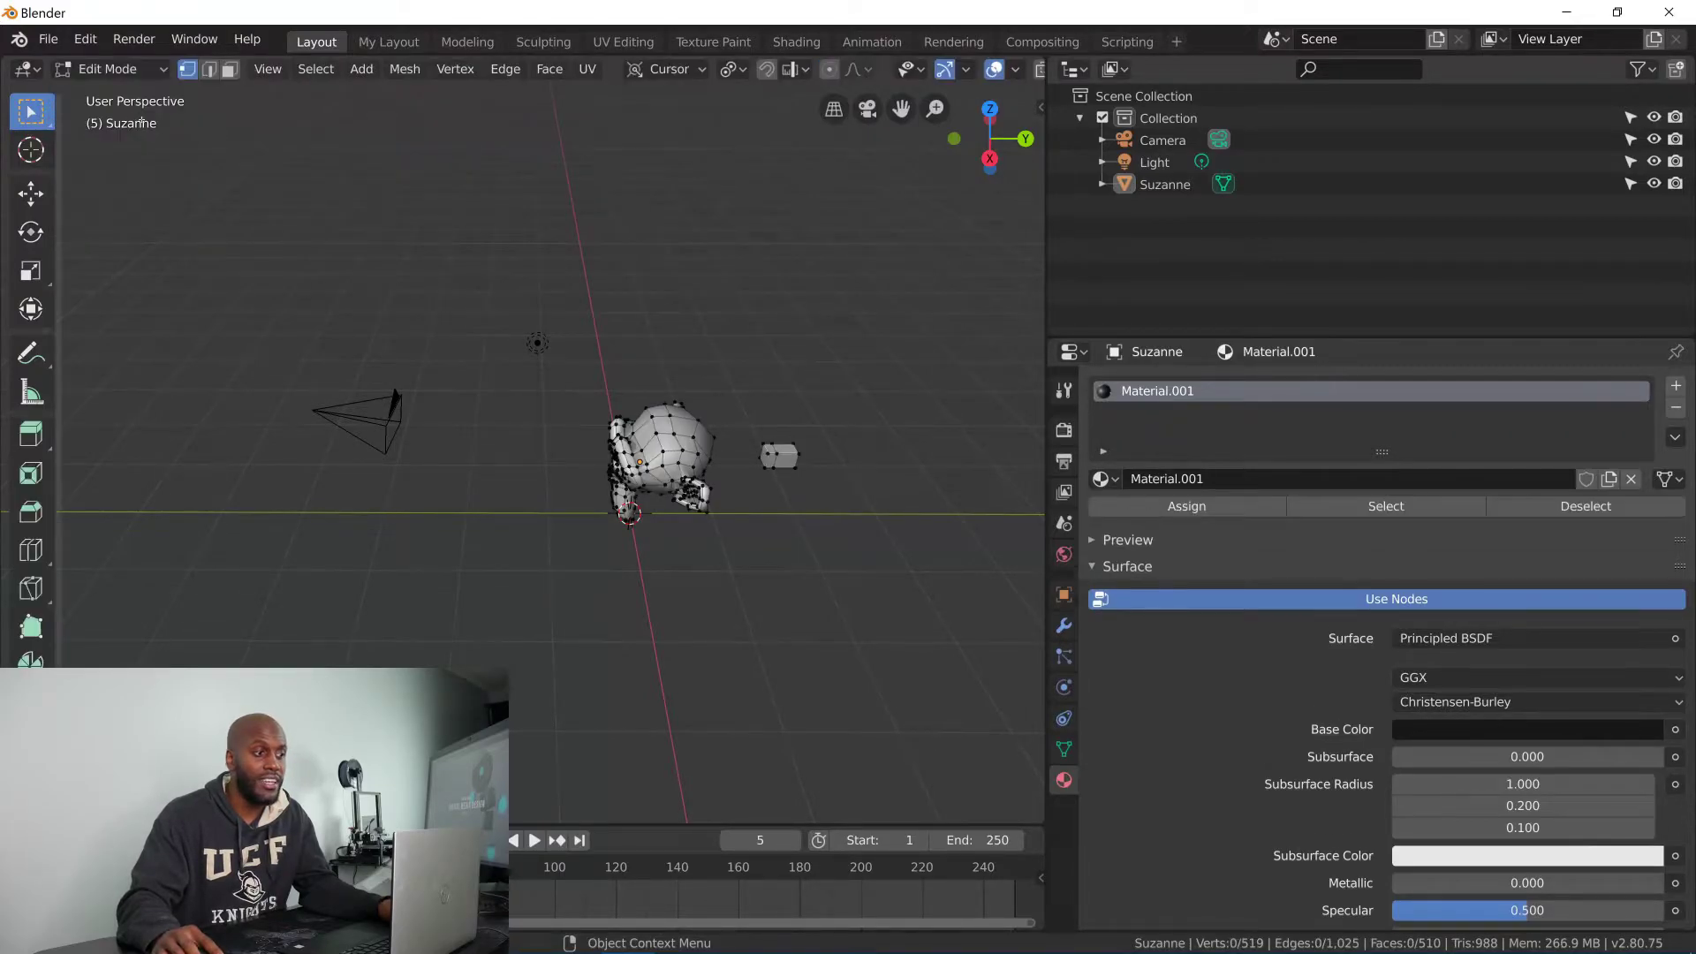
- Try to separate a box selection covering both the head and the loose box into its own object, and undo the separation
drag(565, 336, 888, 550)
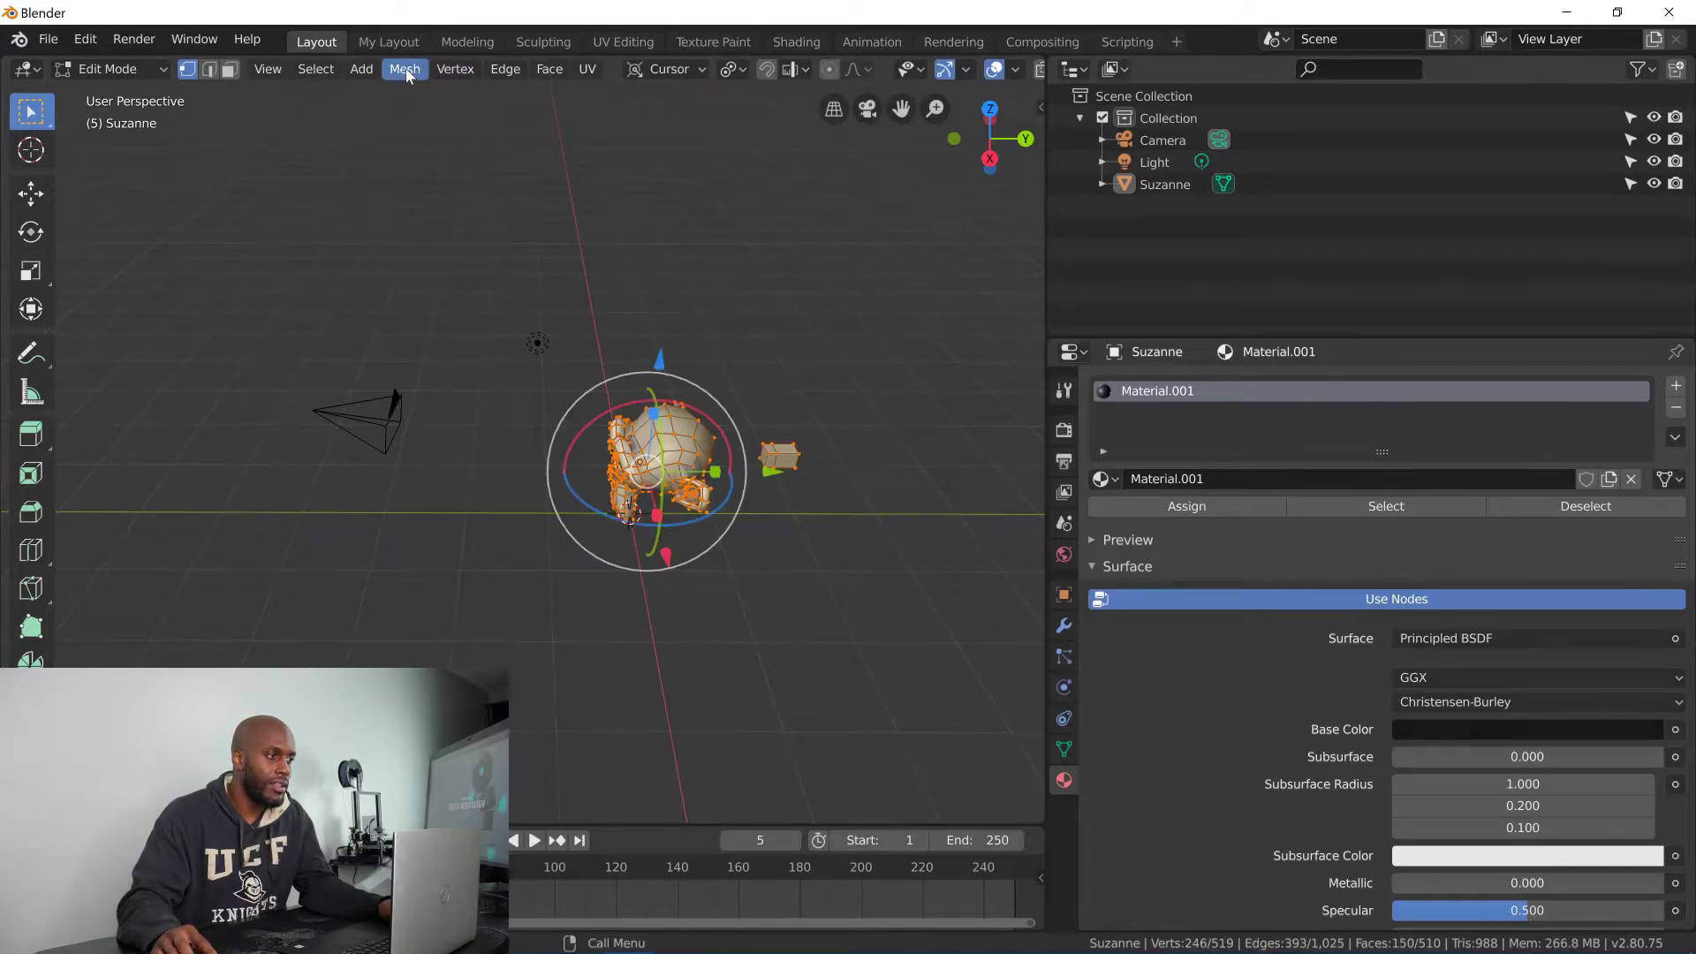
click(405, 74)
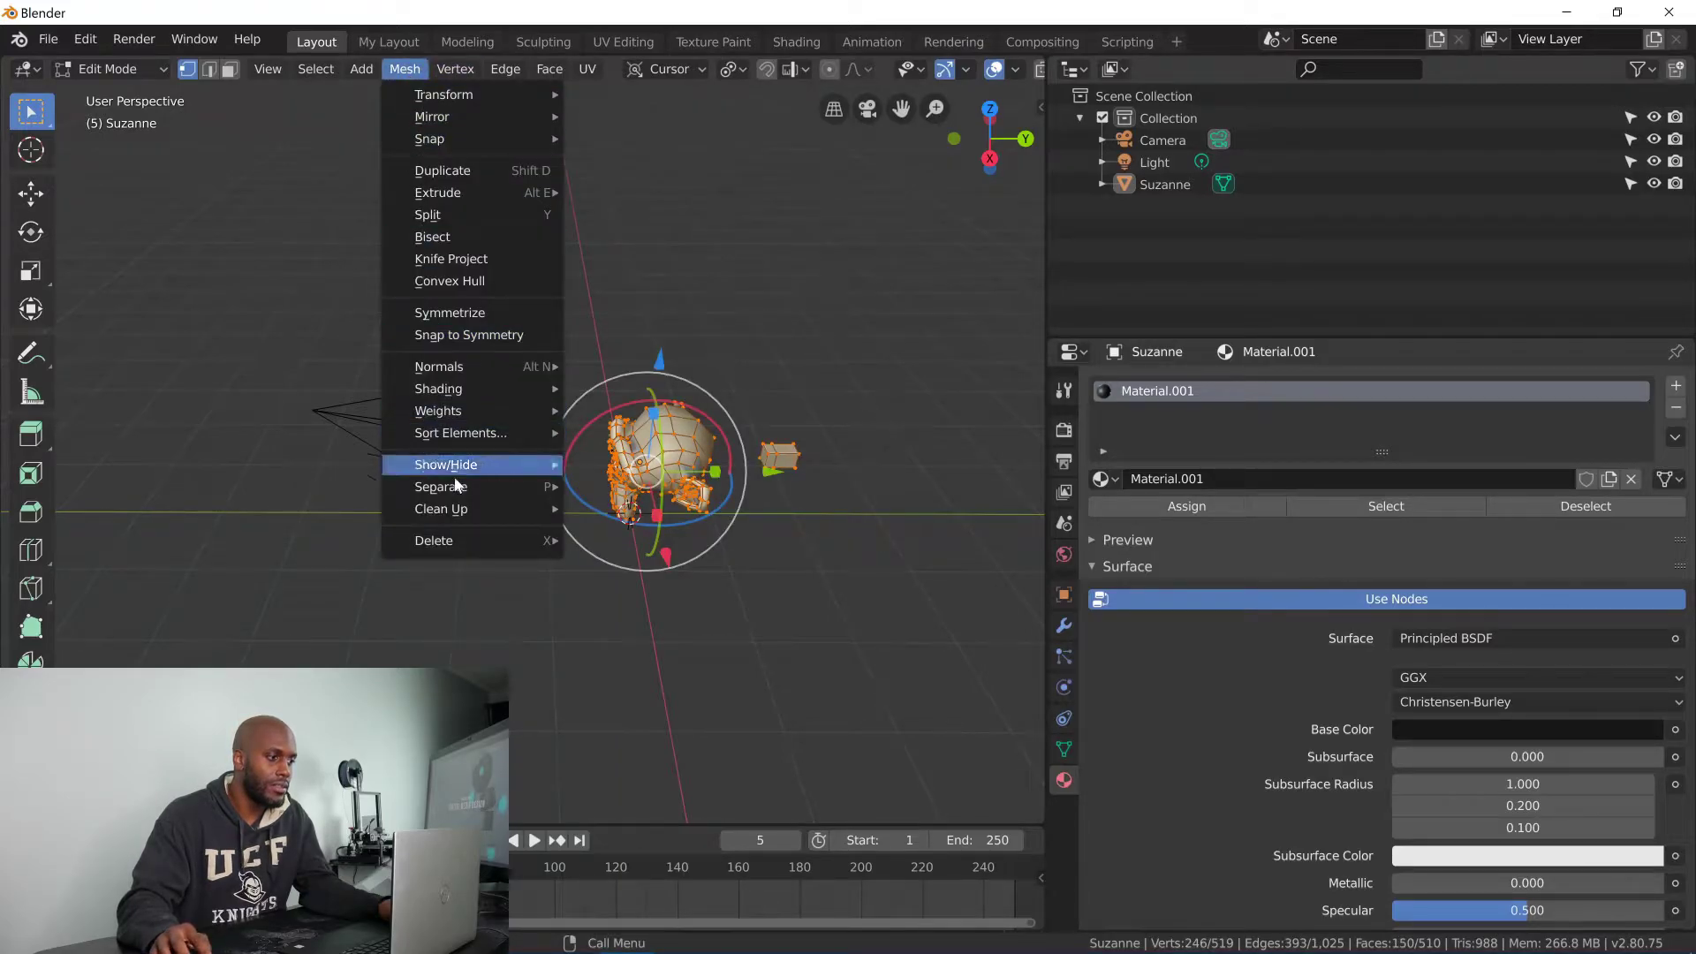
mouse_move(458, 493)
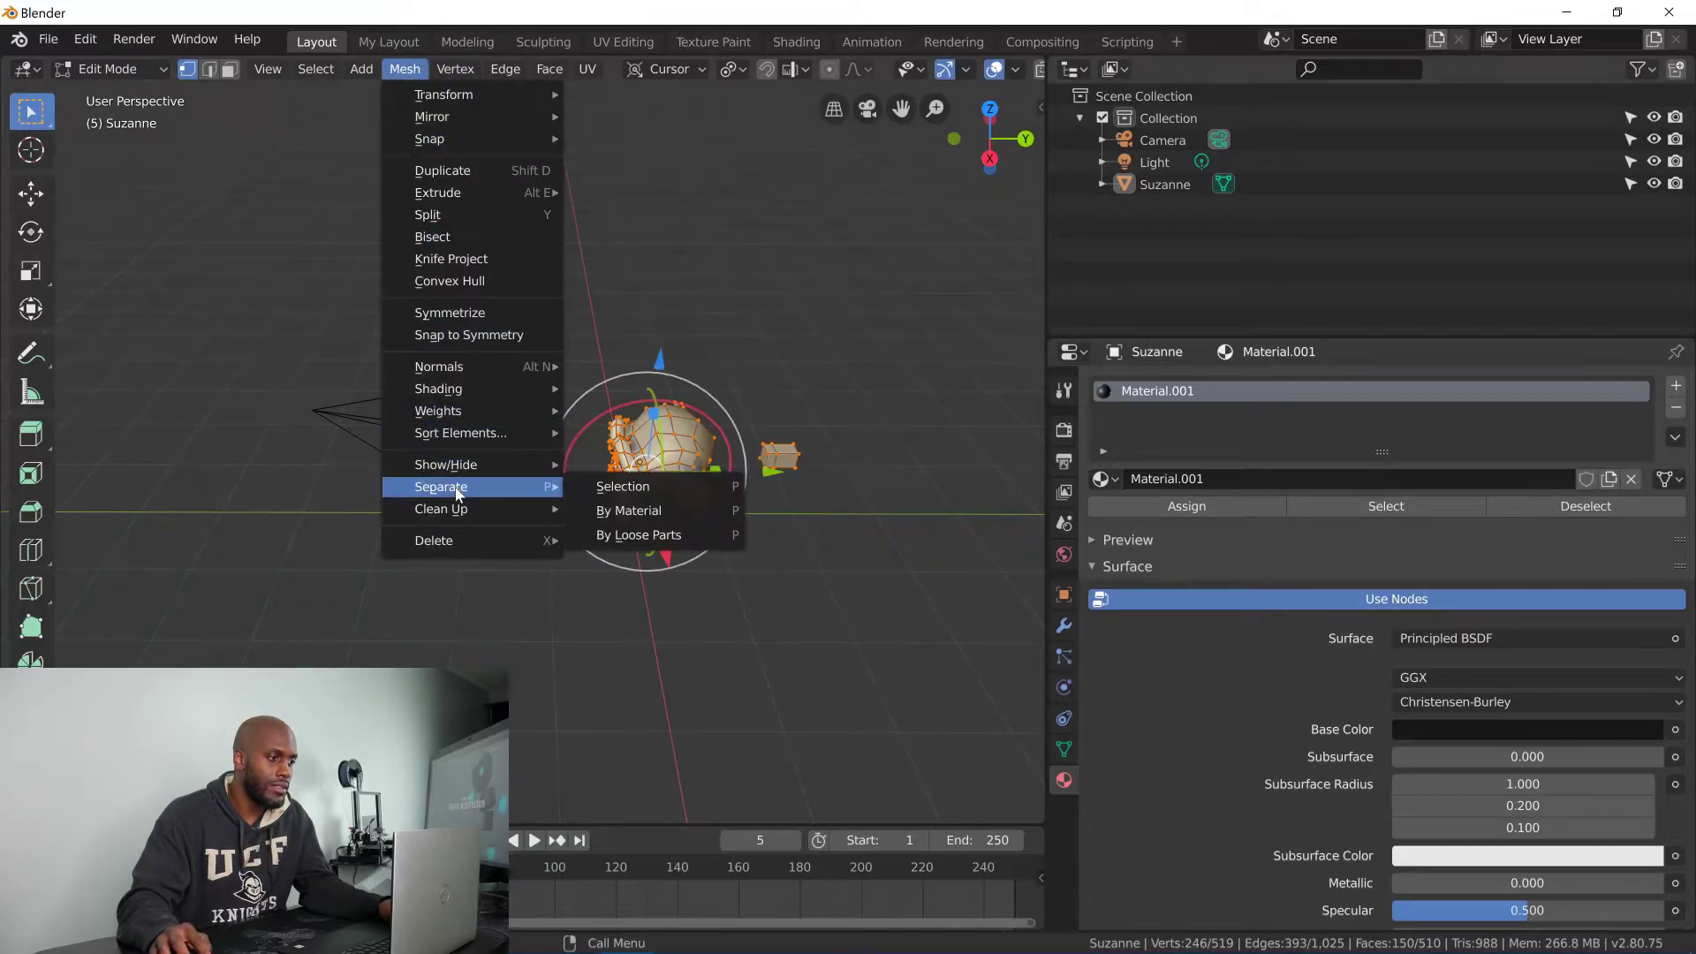
click(622, 486)
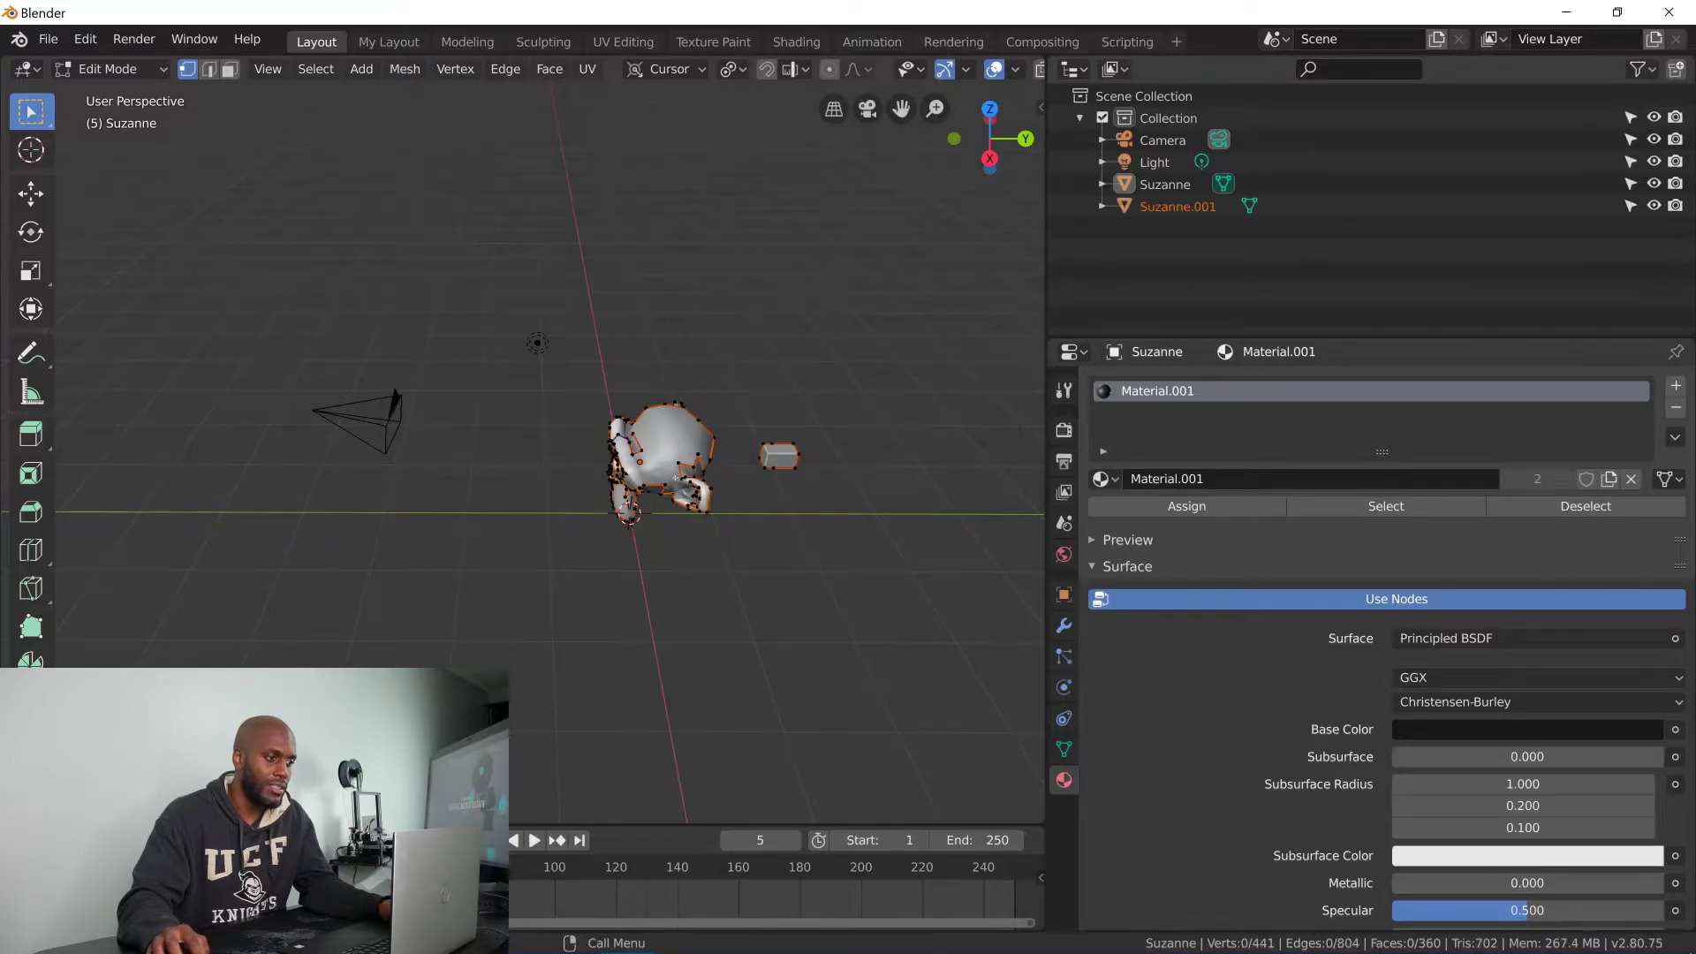
key(ctrl+z)
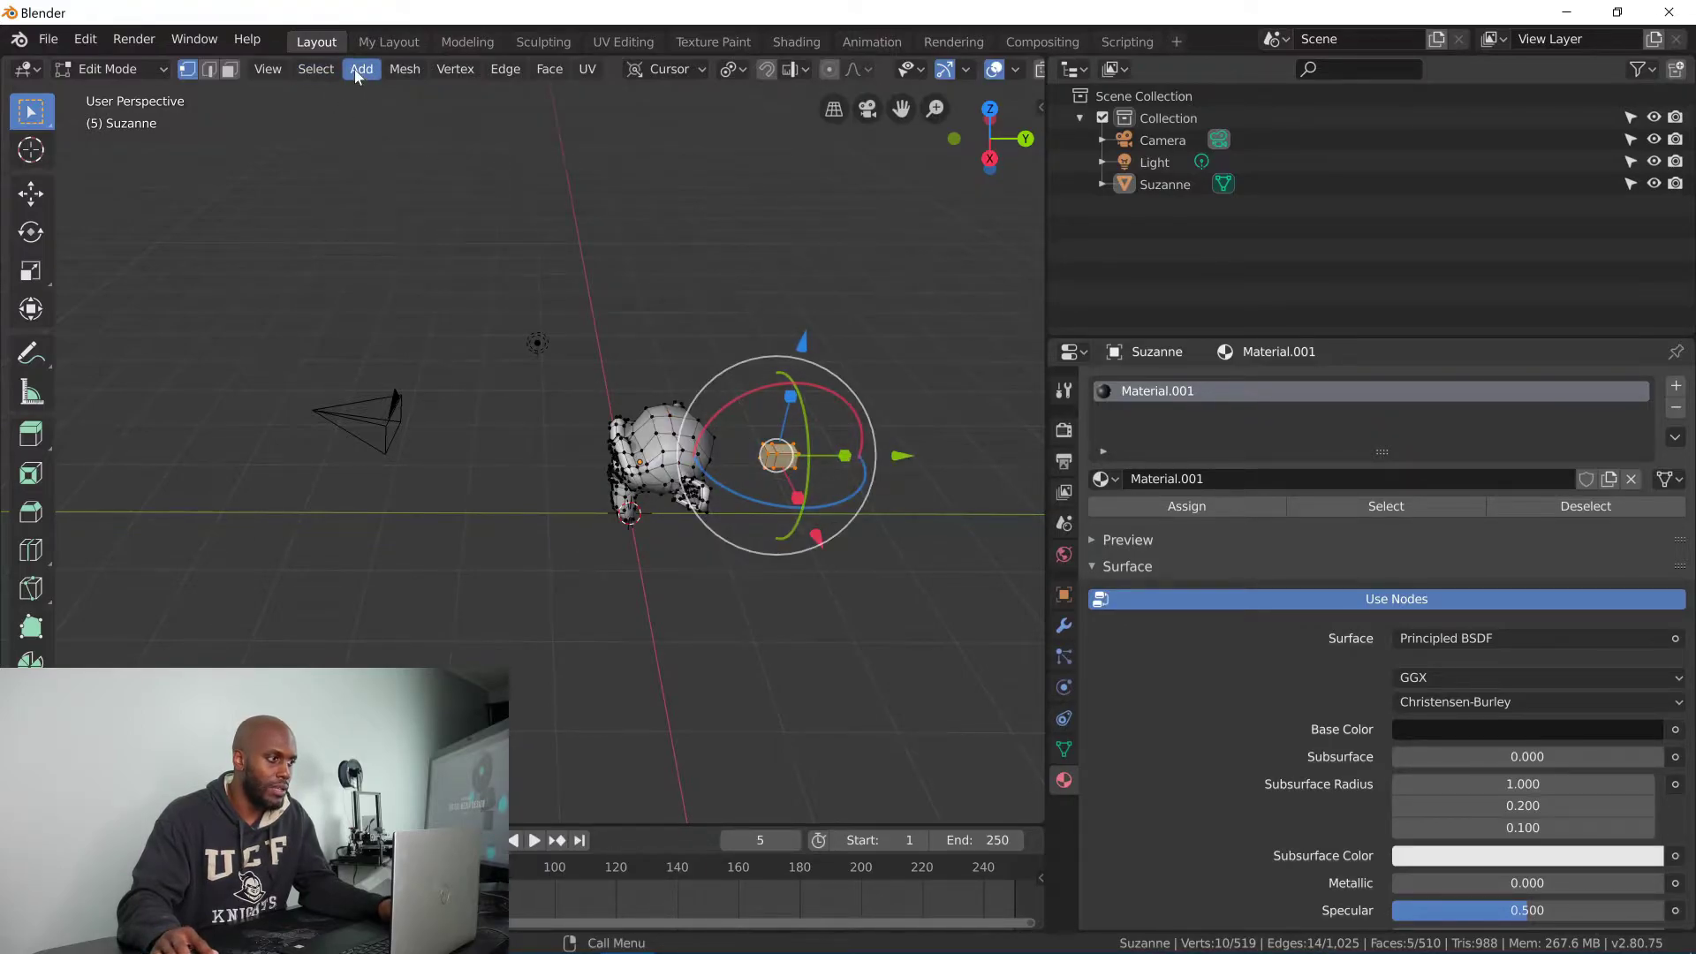
- Separate only the selected loose box geometry from Suzanne into its own object and return to Object Mode
click(405, 69)
mouse_move(492, 487)
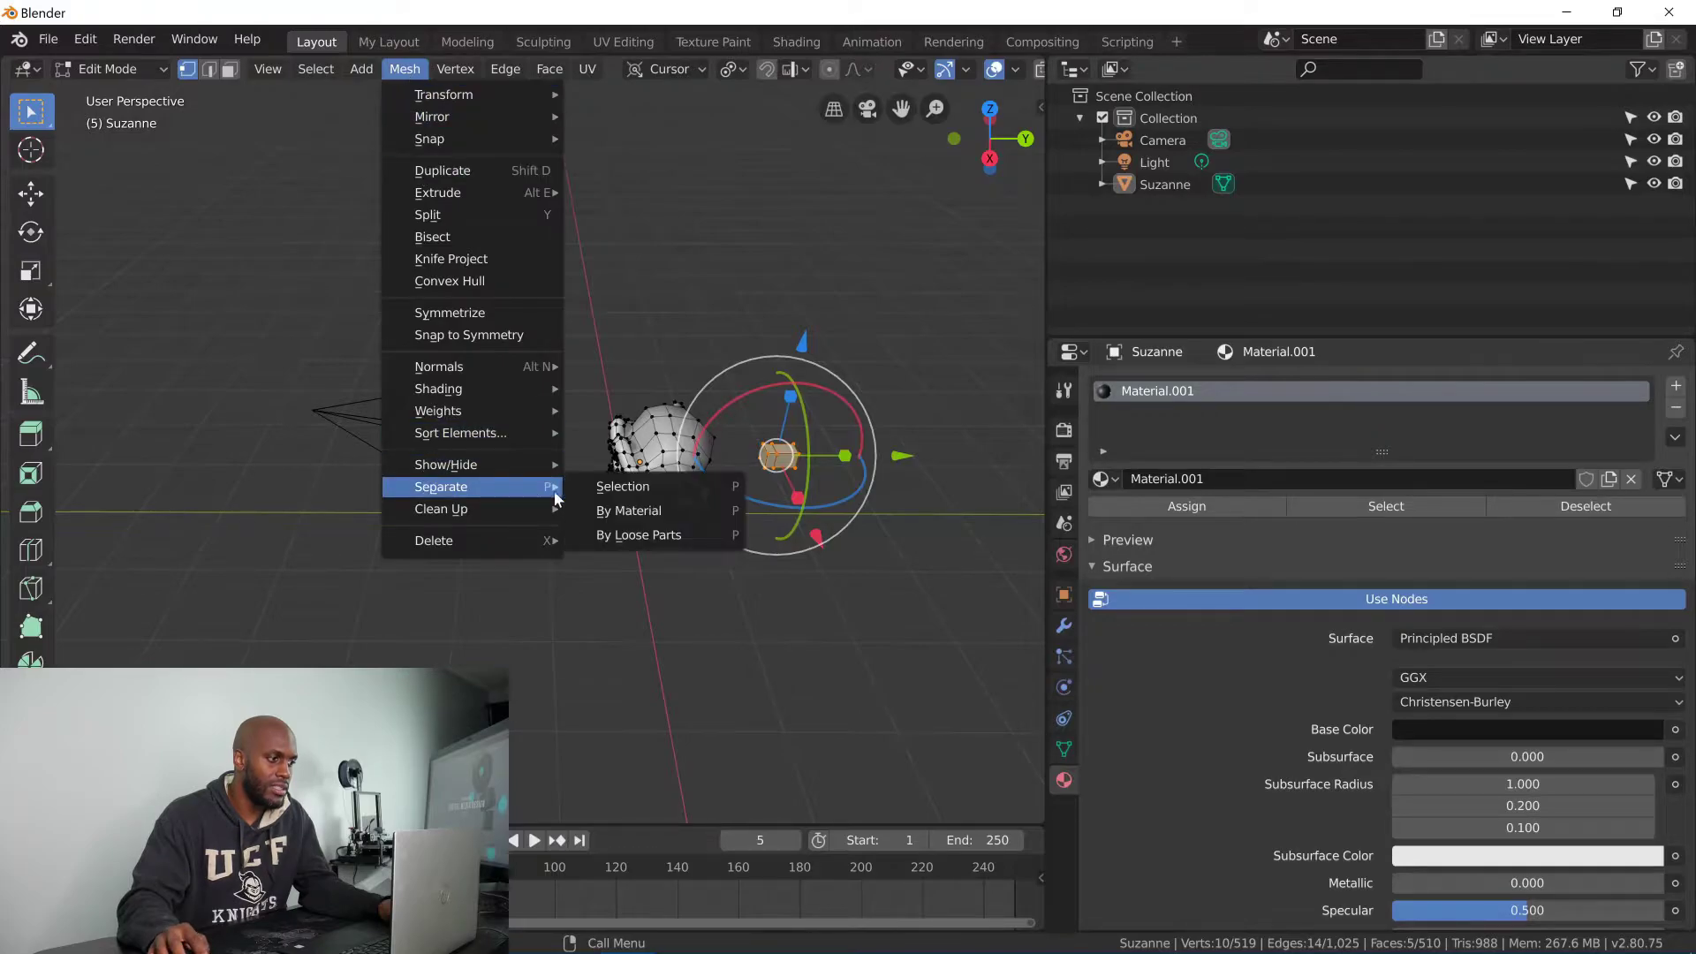
click(625, 485)
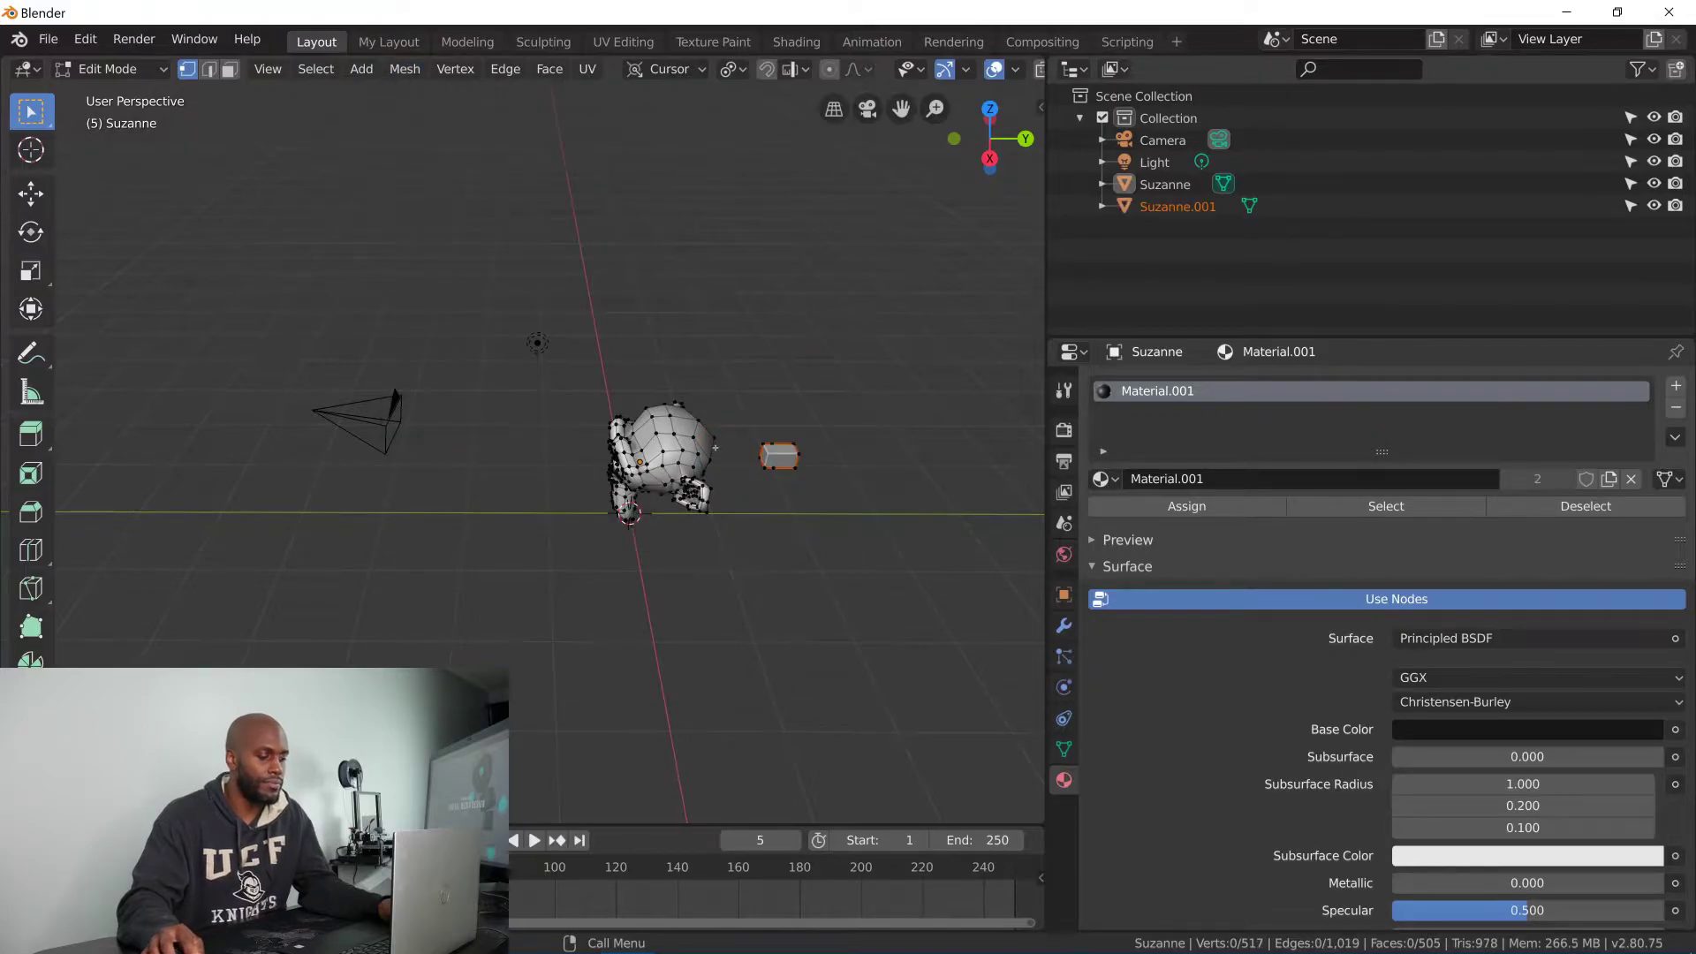
key(Tab)
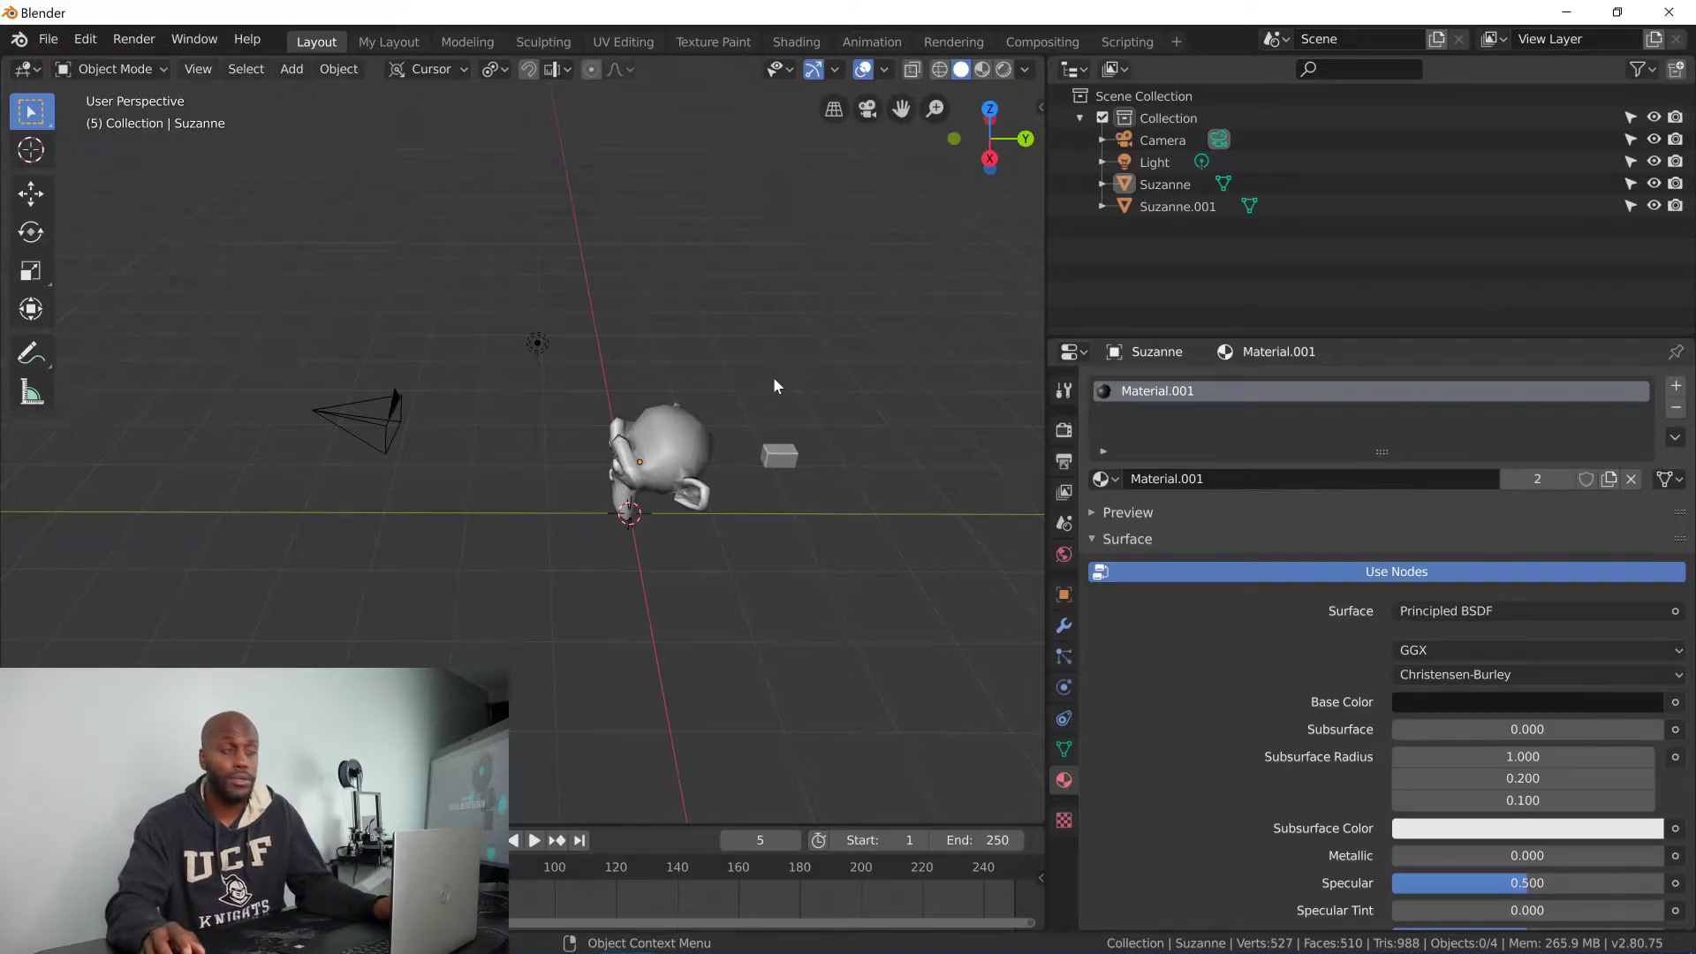
- Switch Suzanne repeatedly between Edit Mode and Object Mode to compare the two modes, finishing in Object Mode
click(110, 69)
click(115, 117)
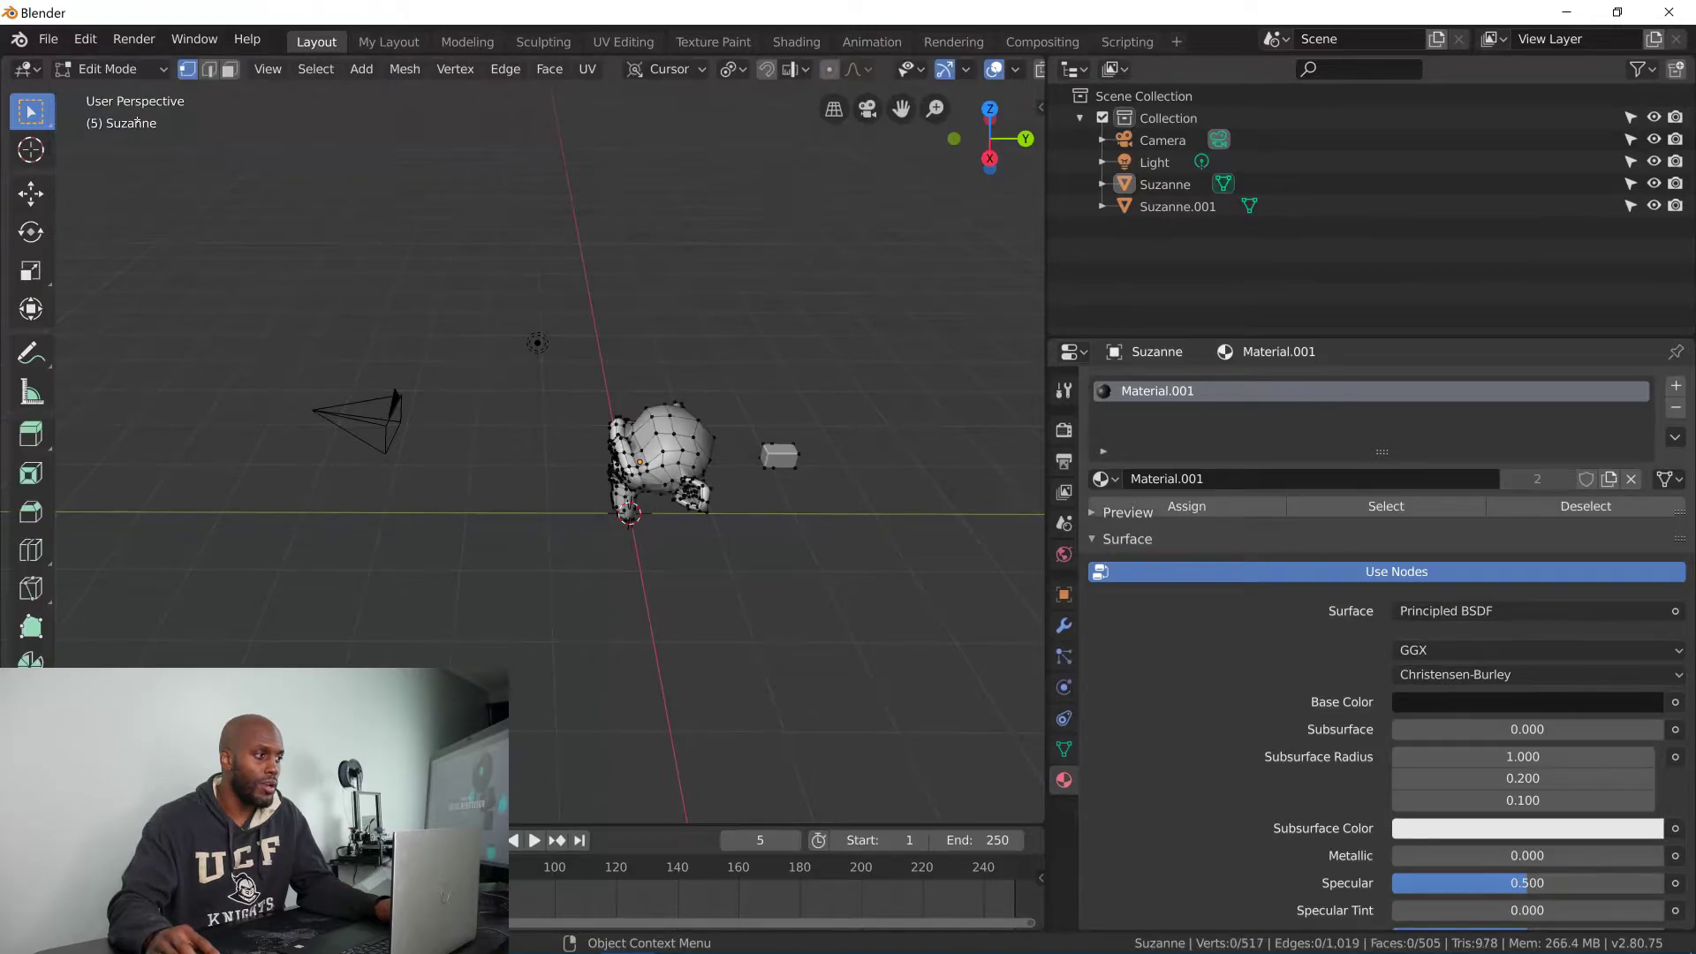
click(121, 70)
click(115, 95)
click(112, 70)
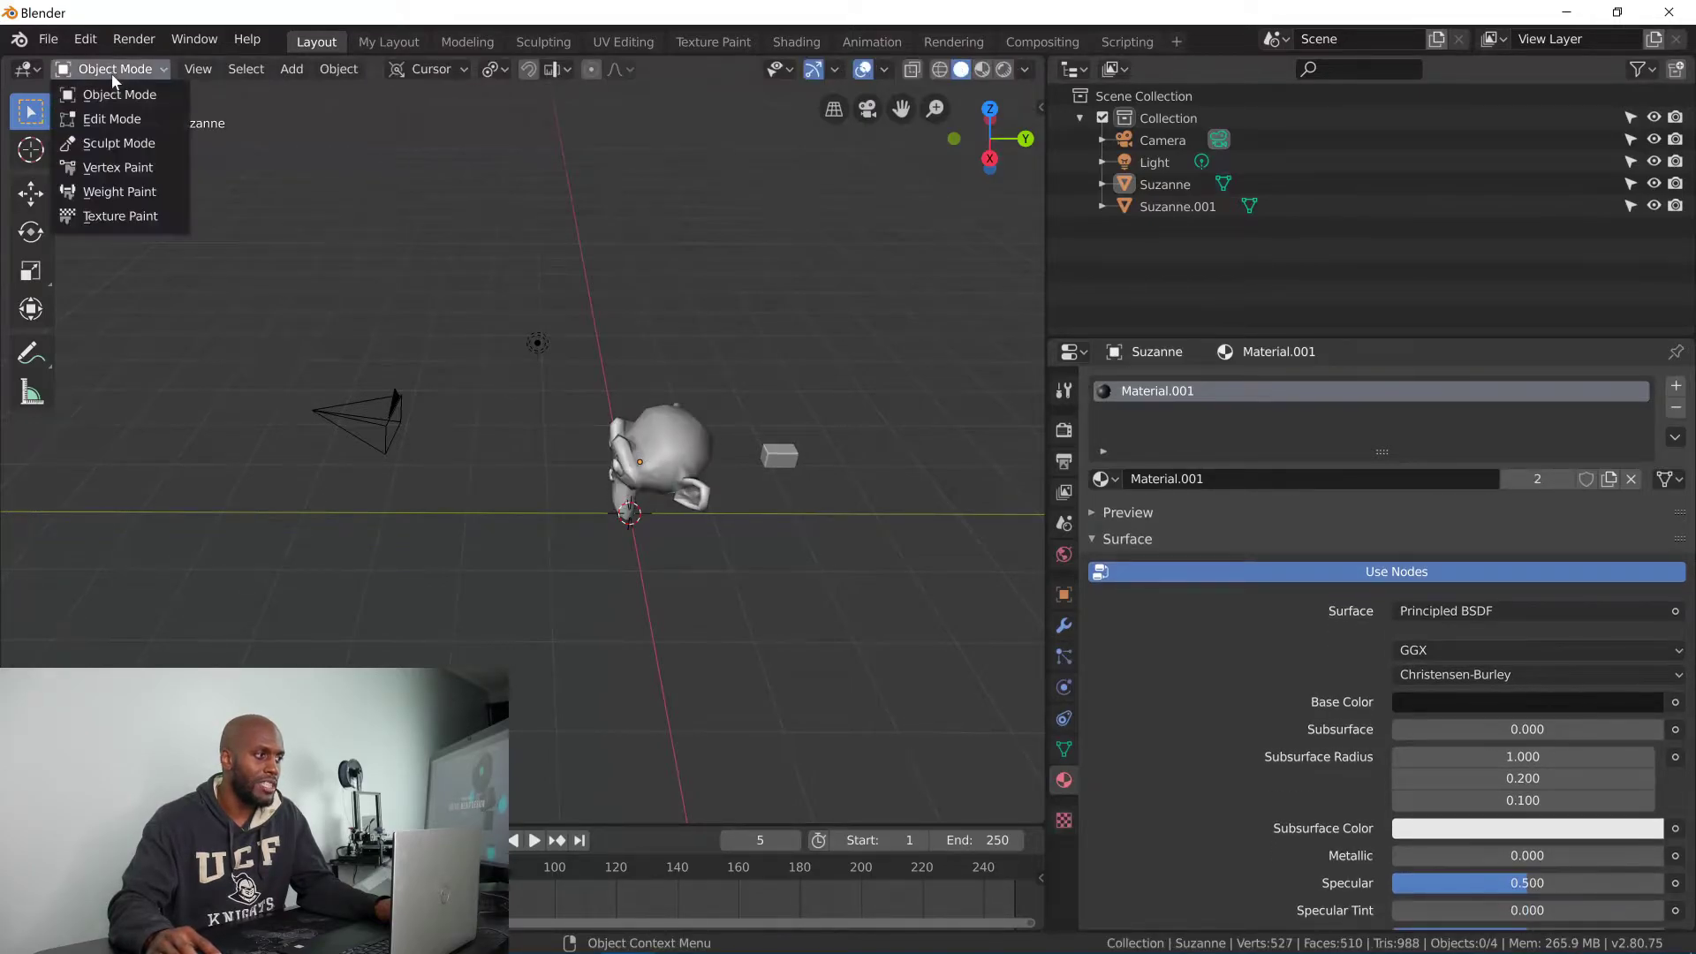
click(115, 118)
click(113, 71)
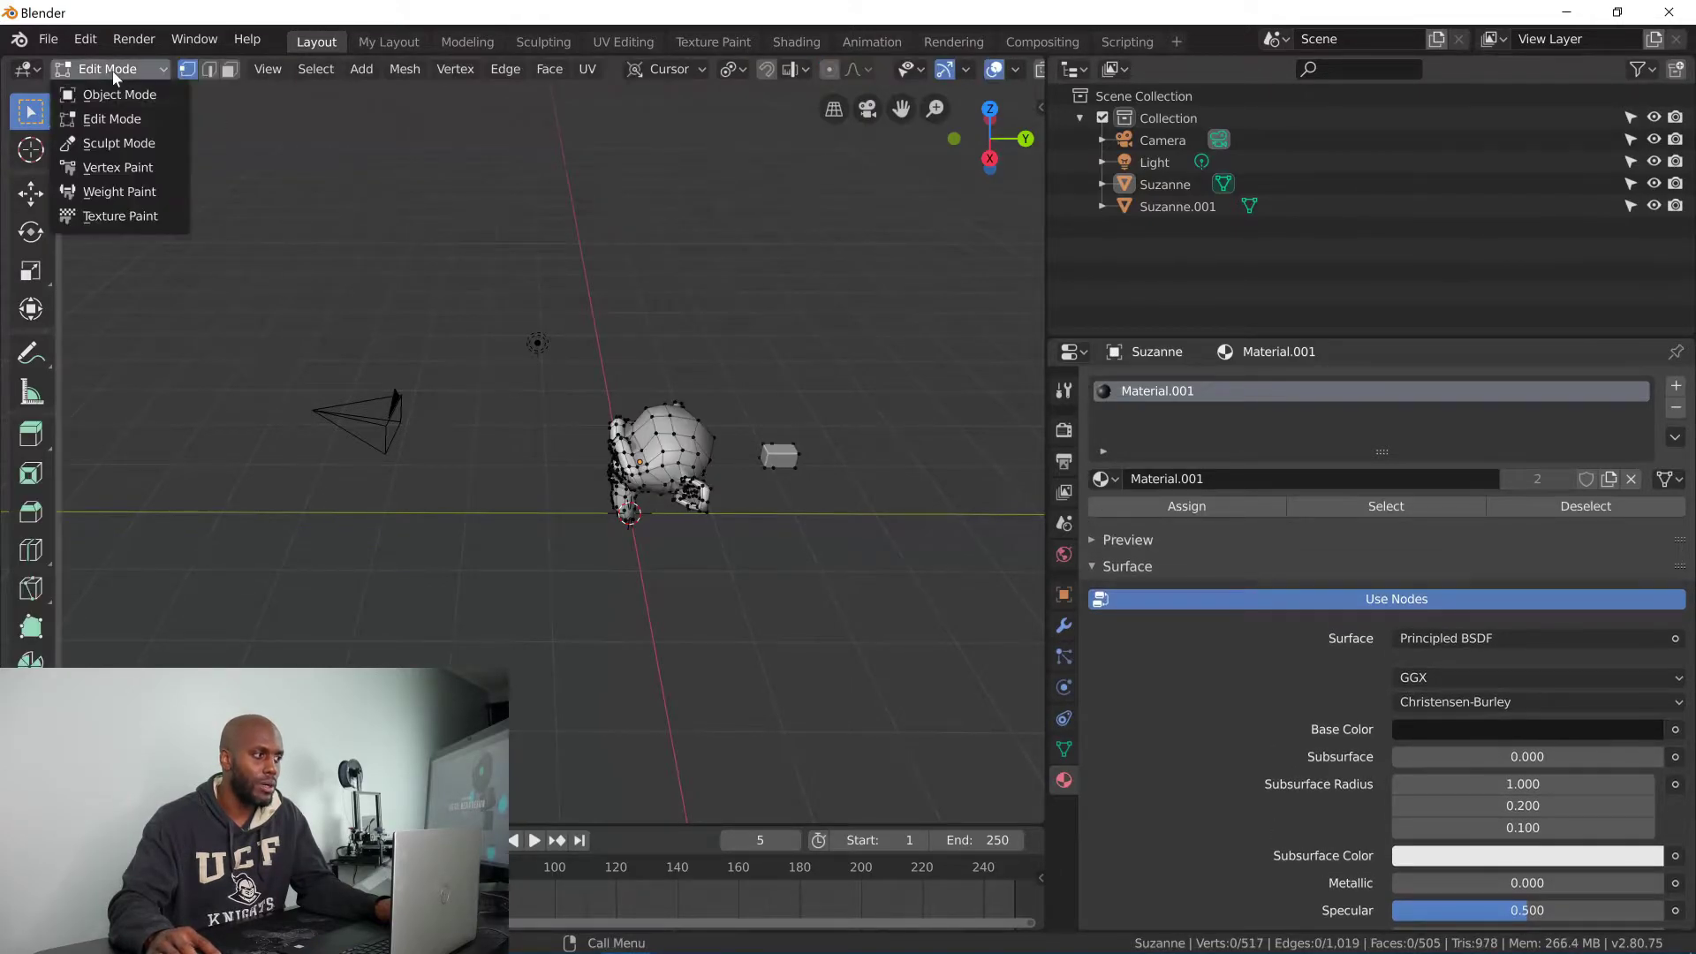
click(114, 118)
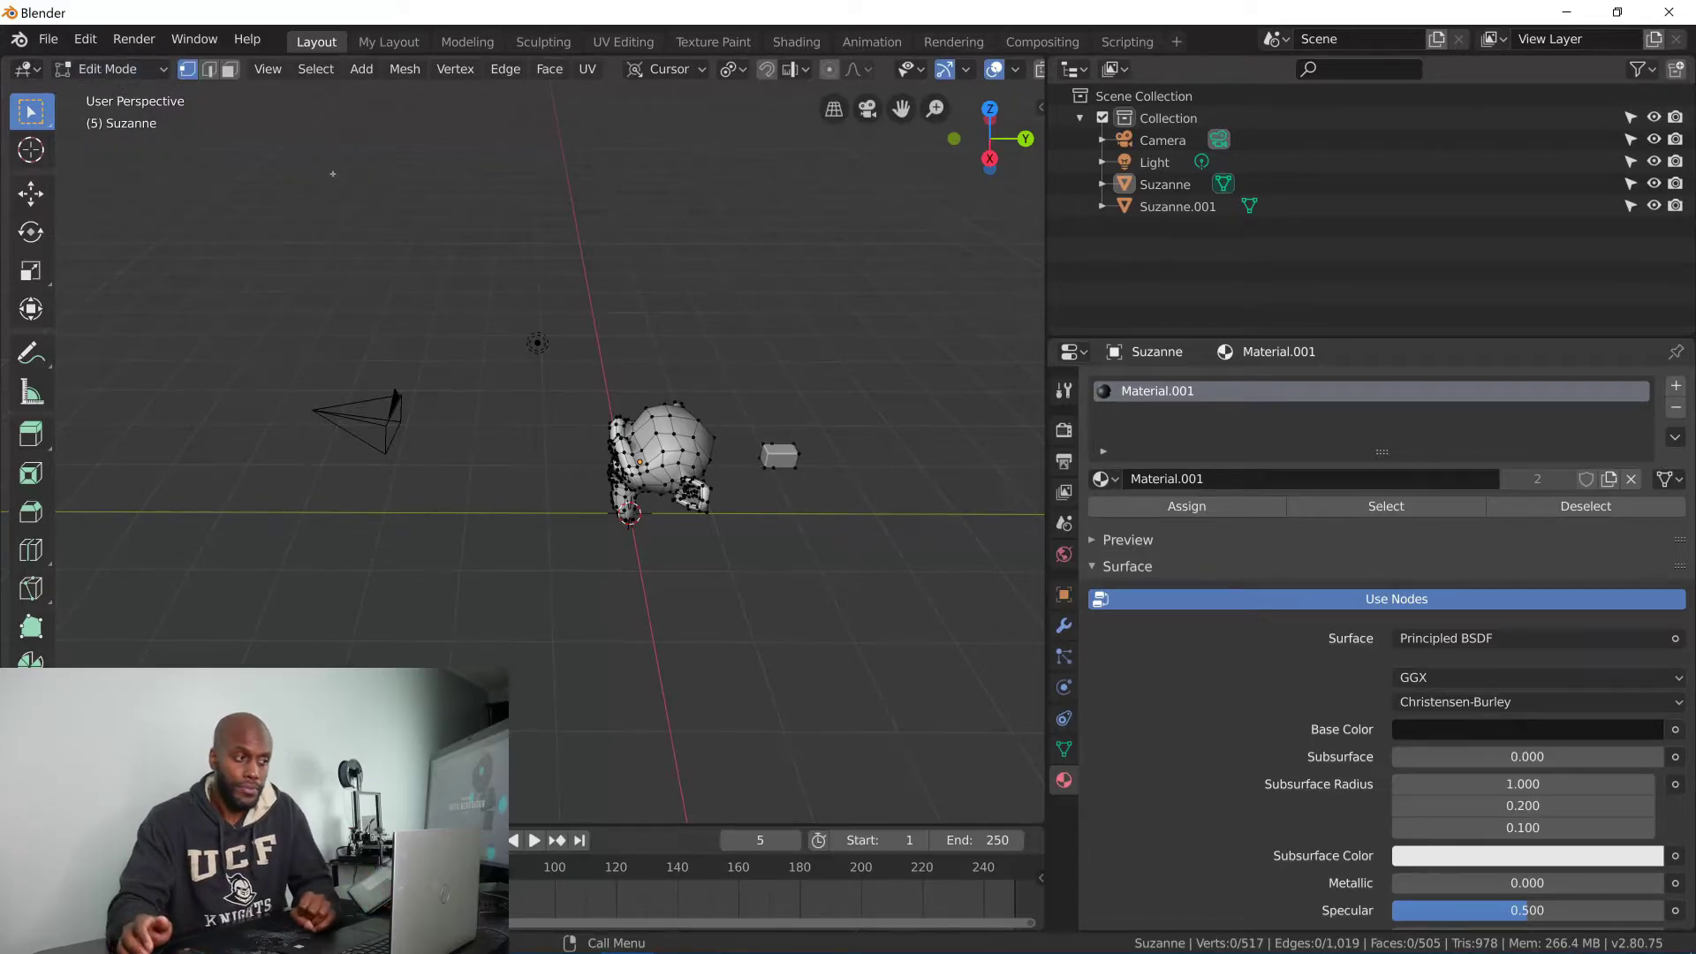
click(113, 69)
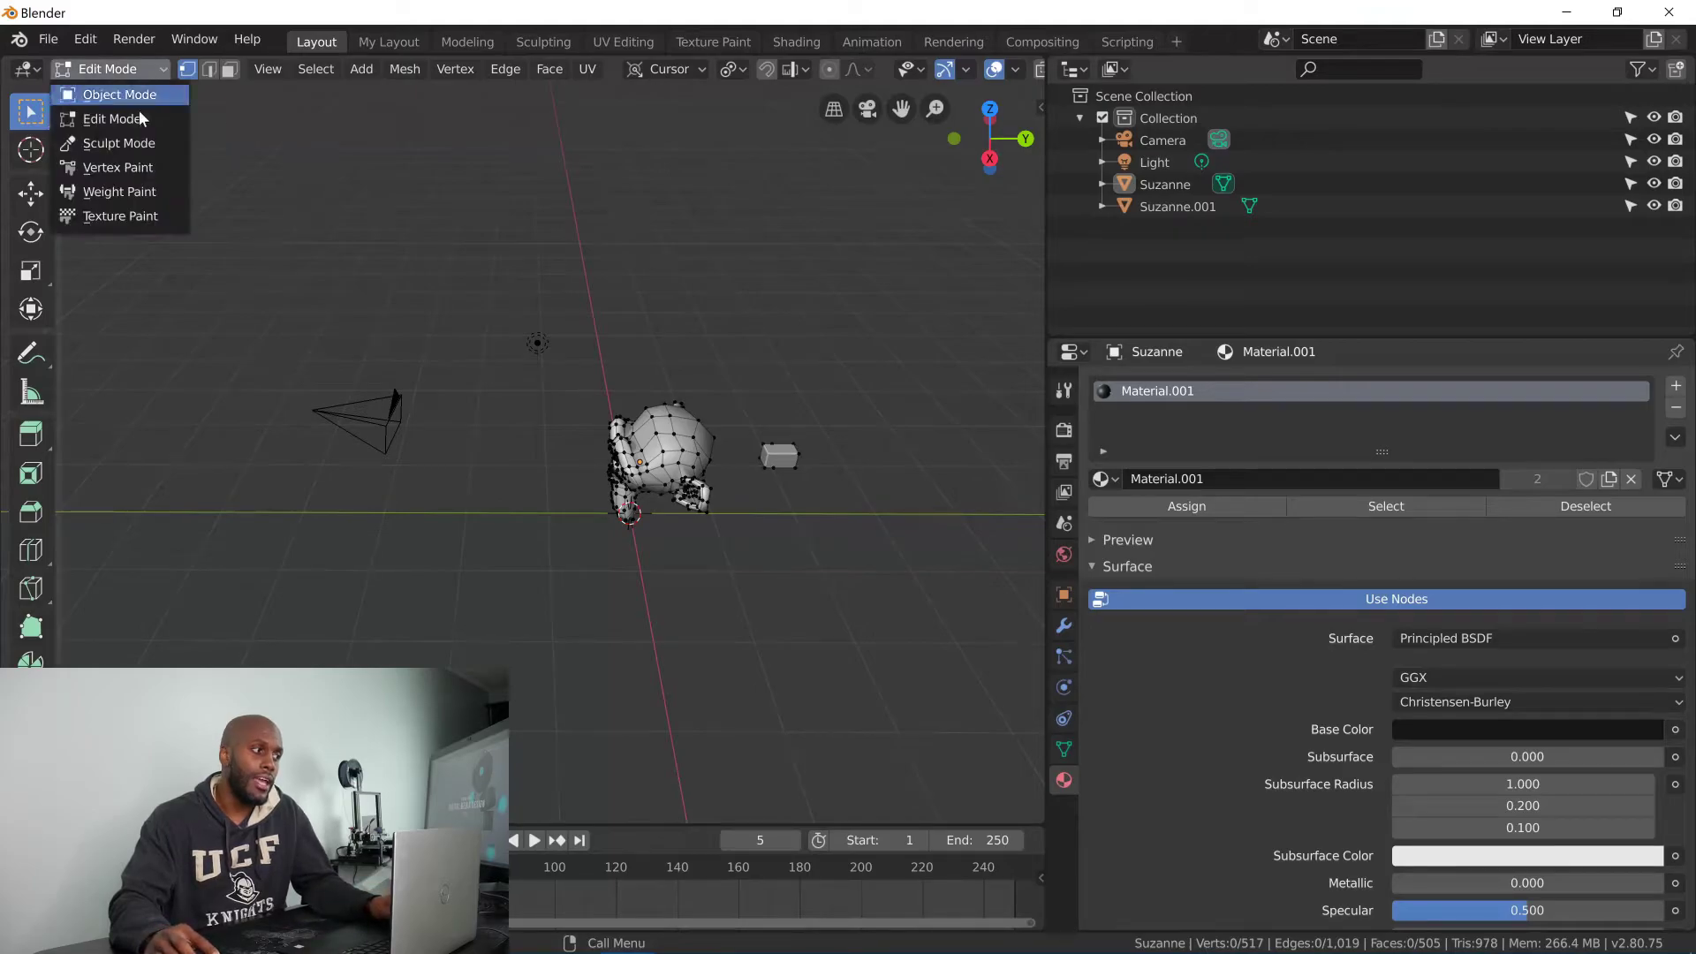
click(134, 93)
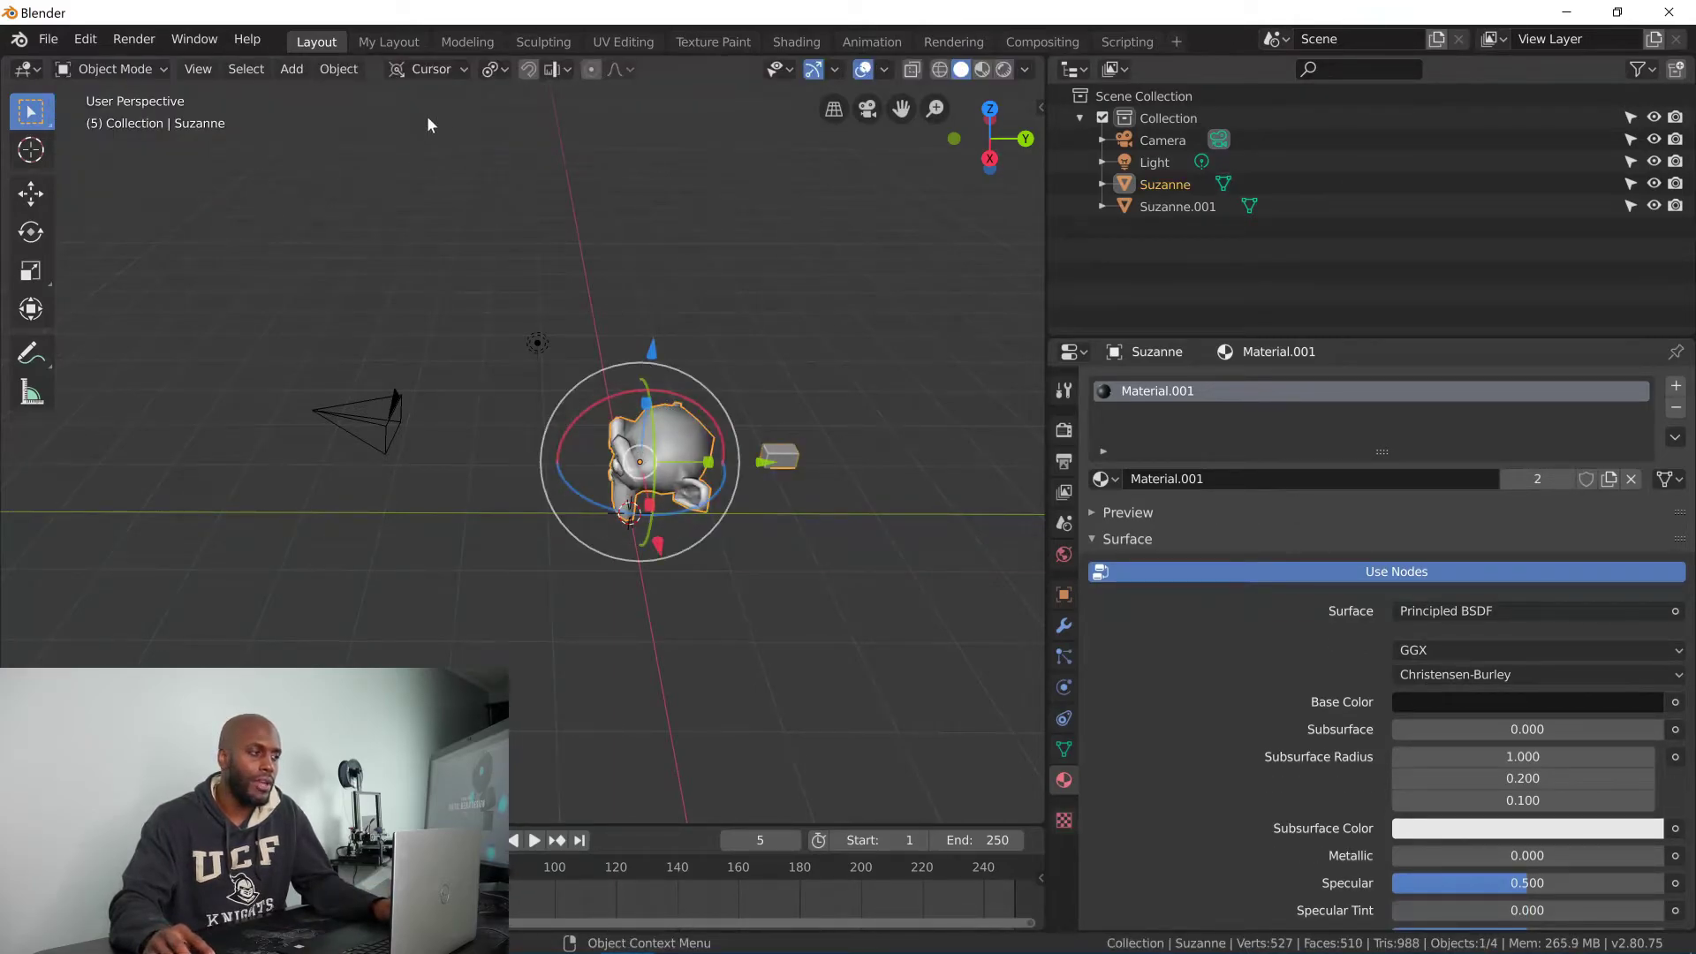
click(319, 71)
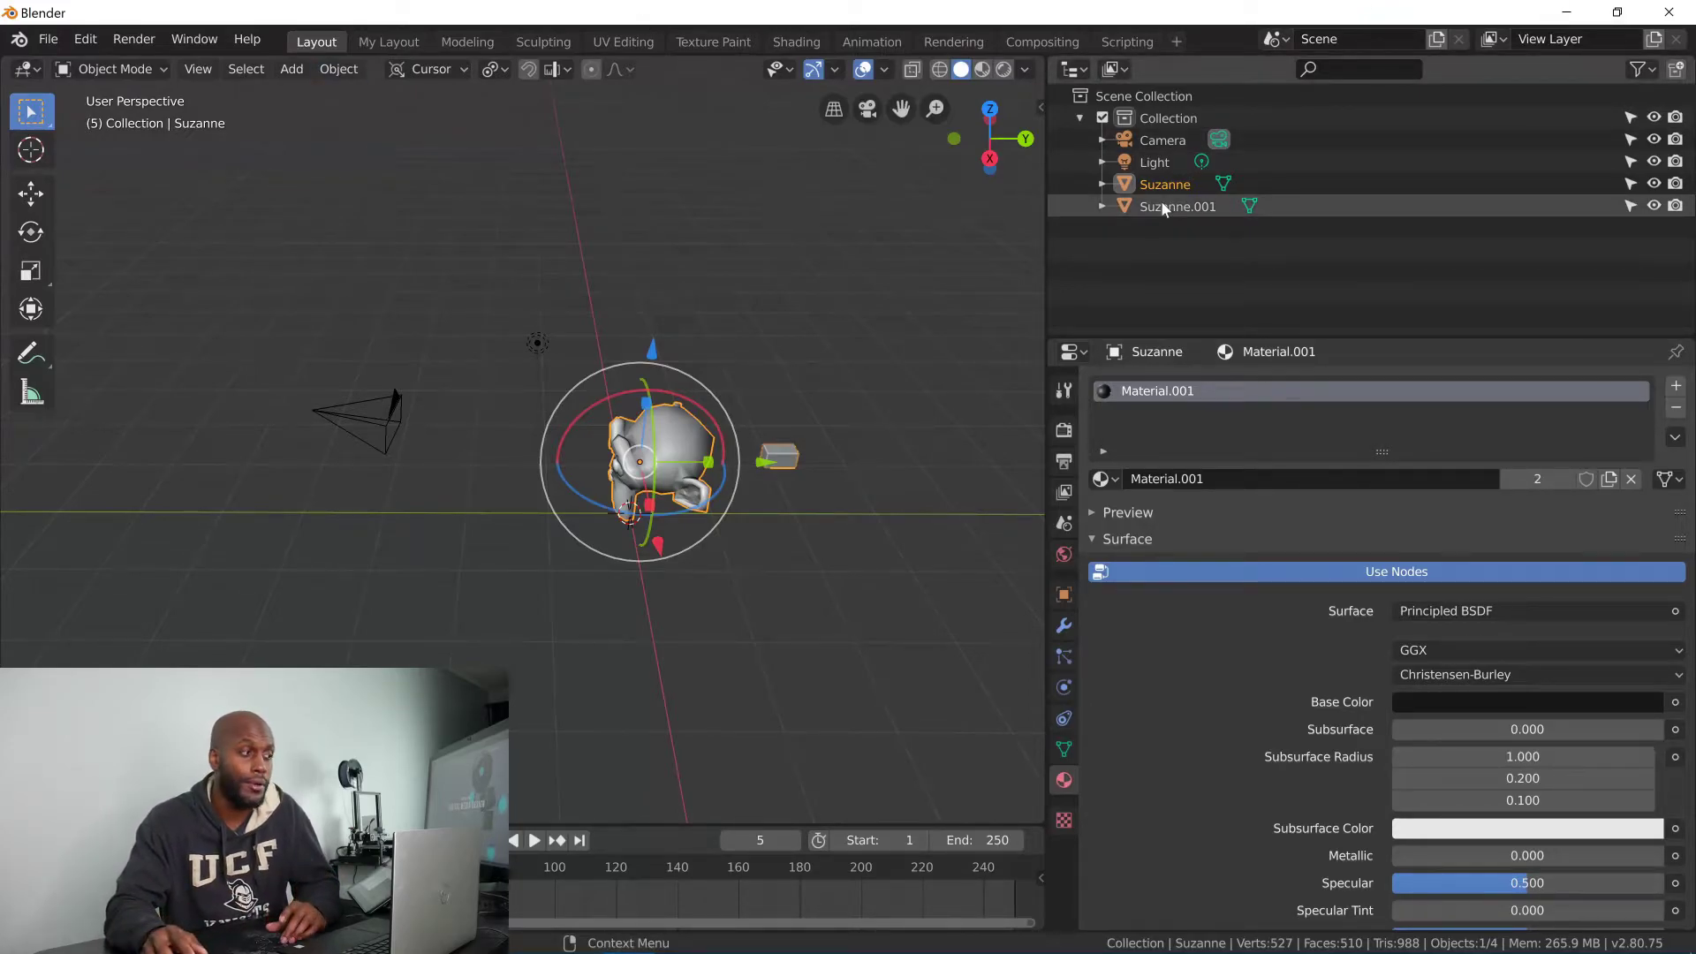
- In Edit Mode, examine the mesh and vertex commands, including Normals and the Separate options Selection, By Material and By Loose Parts
click(157, 67)
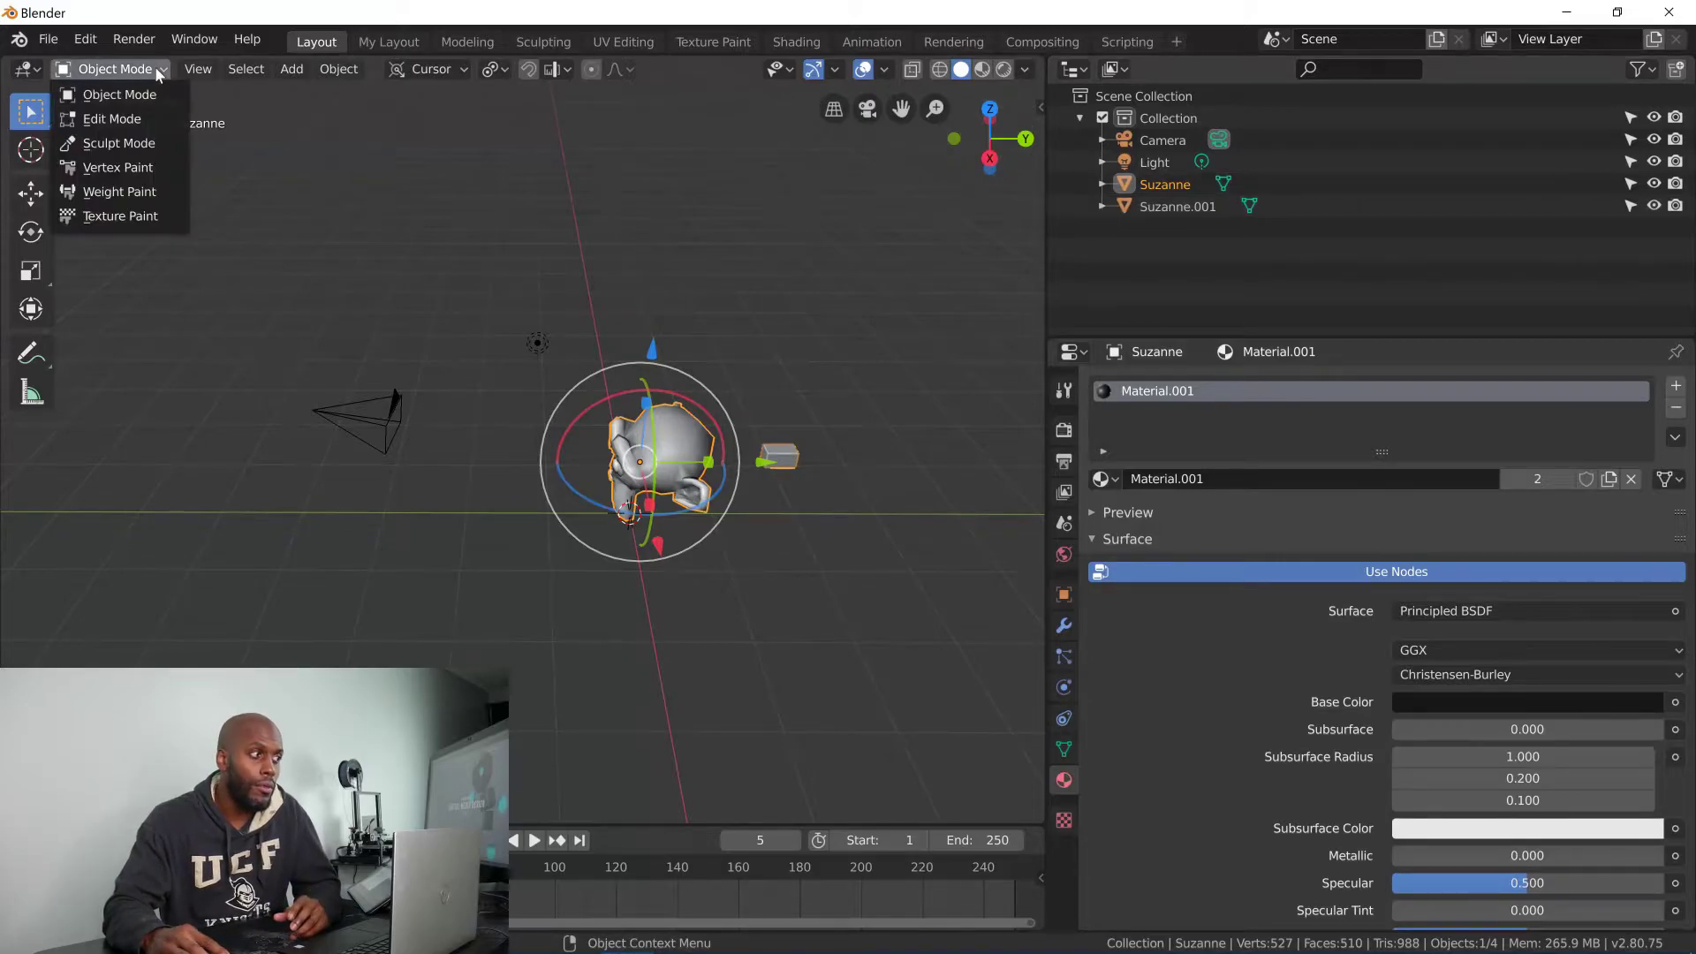
click(131, 116)
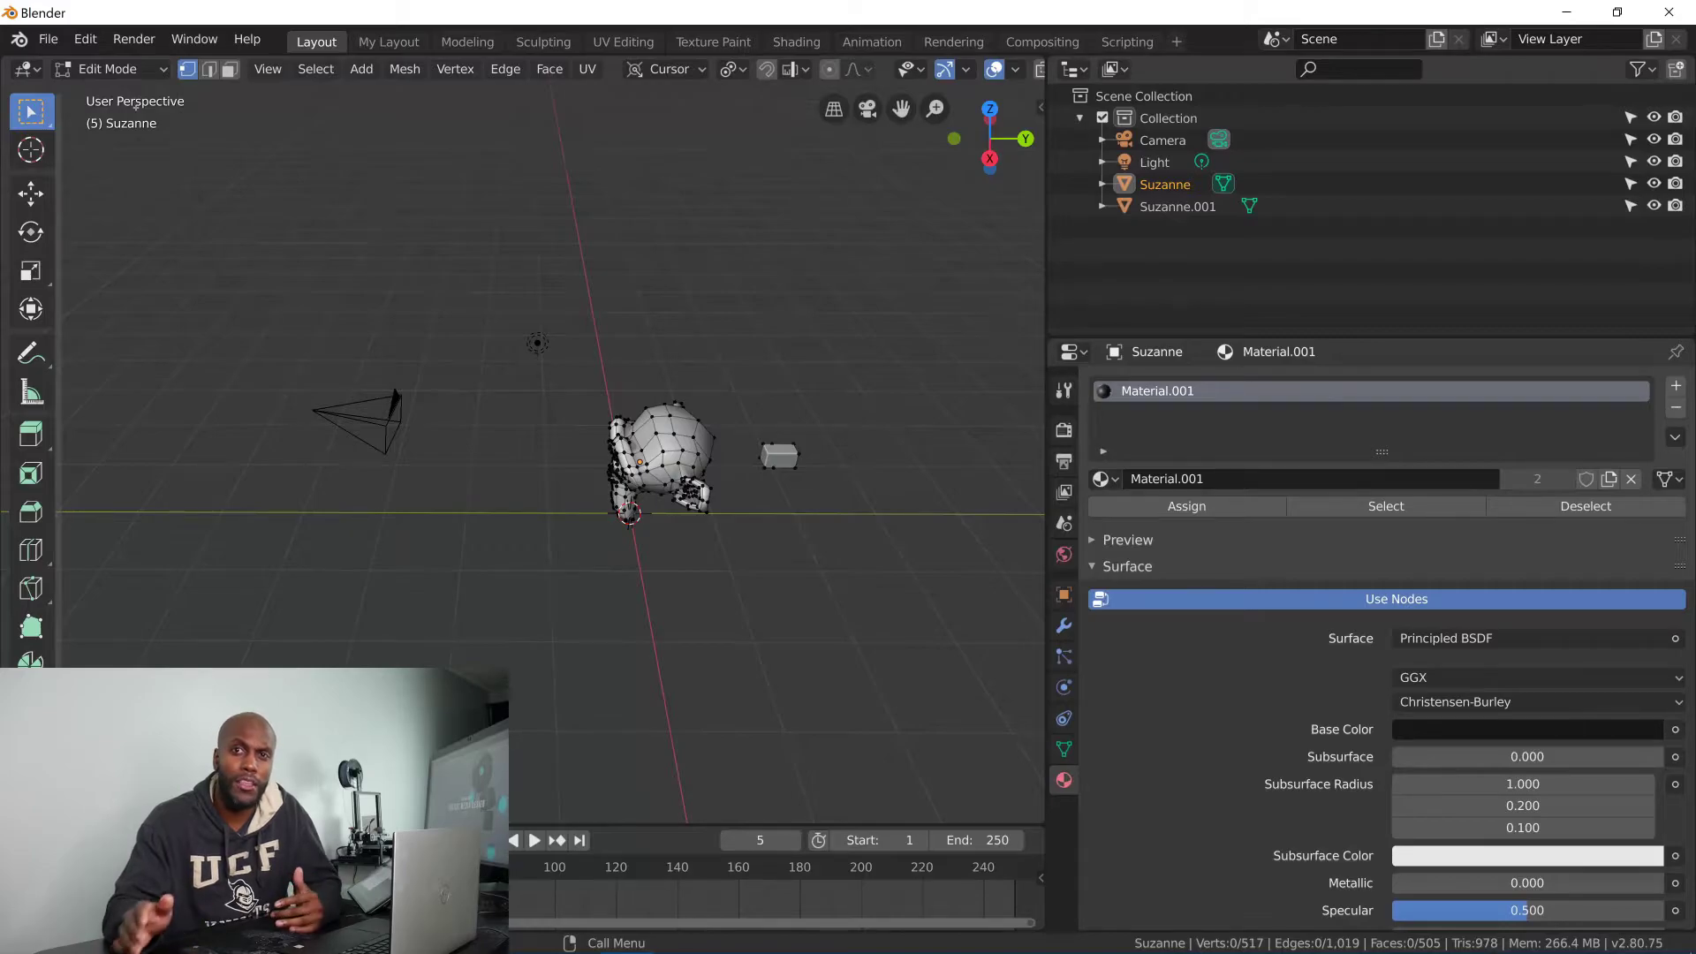
click(362, 70)
mouse_move(402, 74)
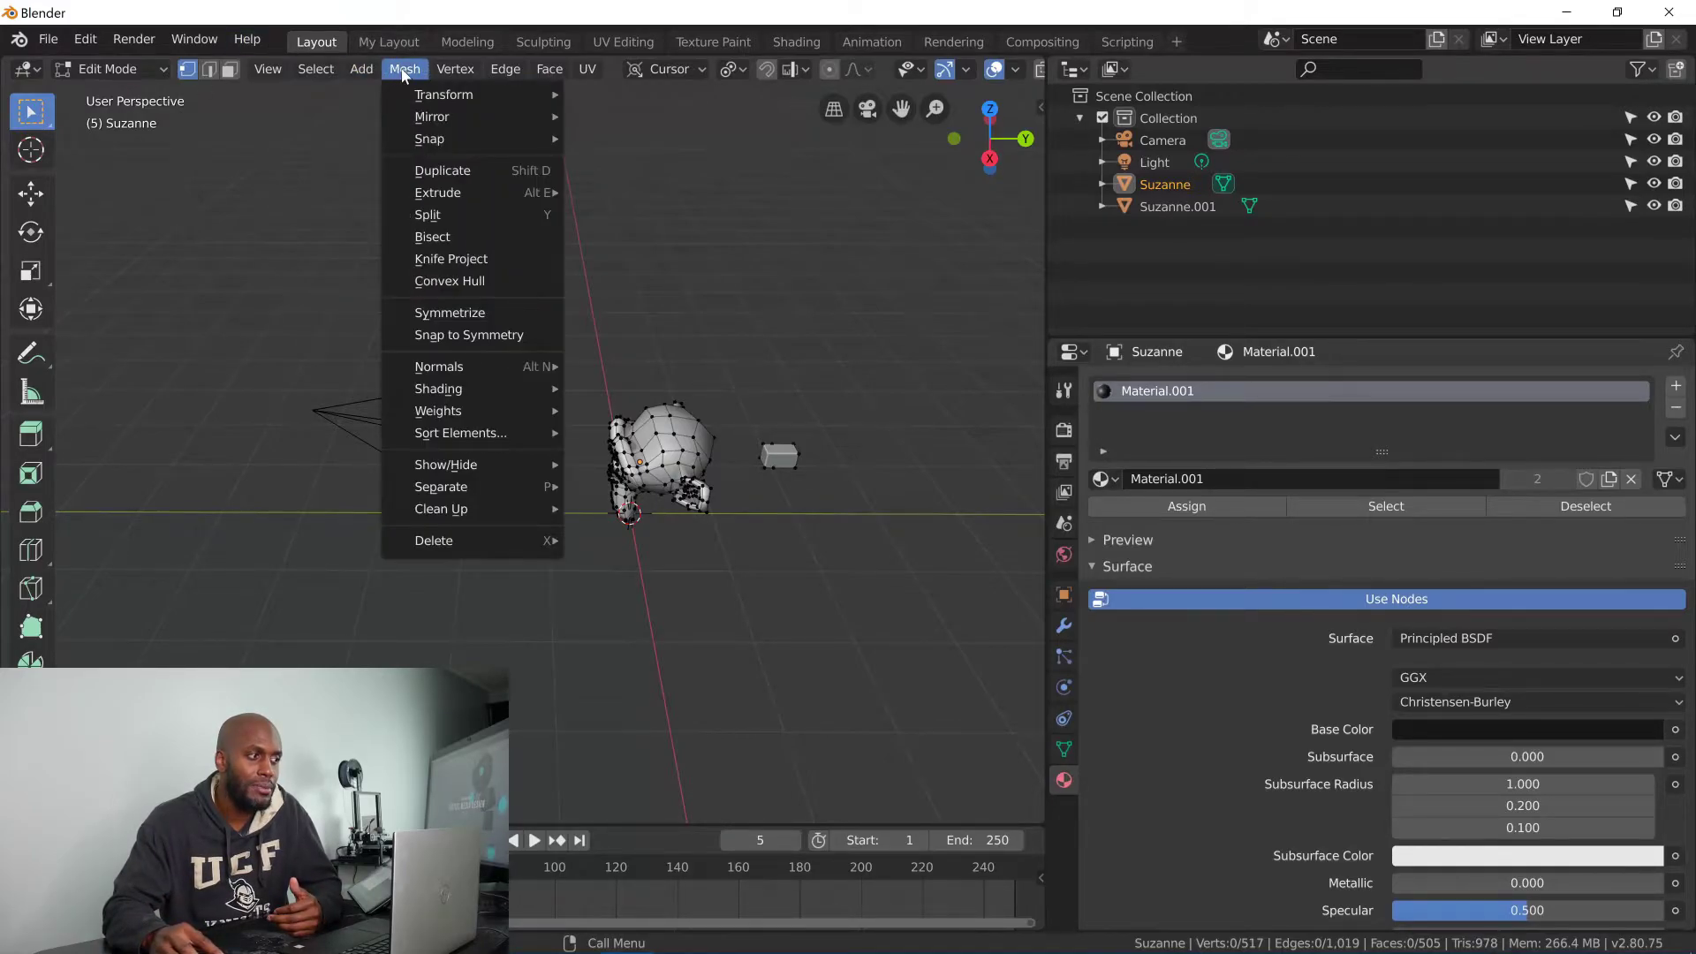
mouse_move(454, 69)
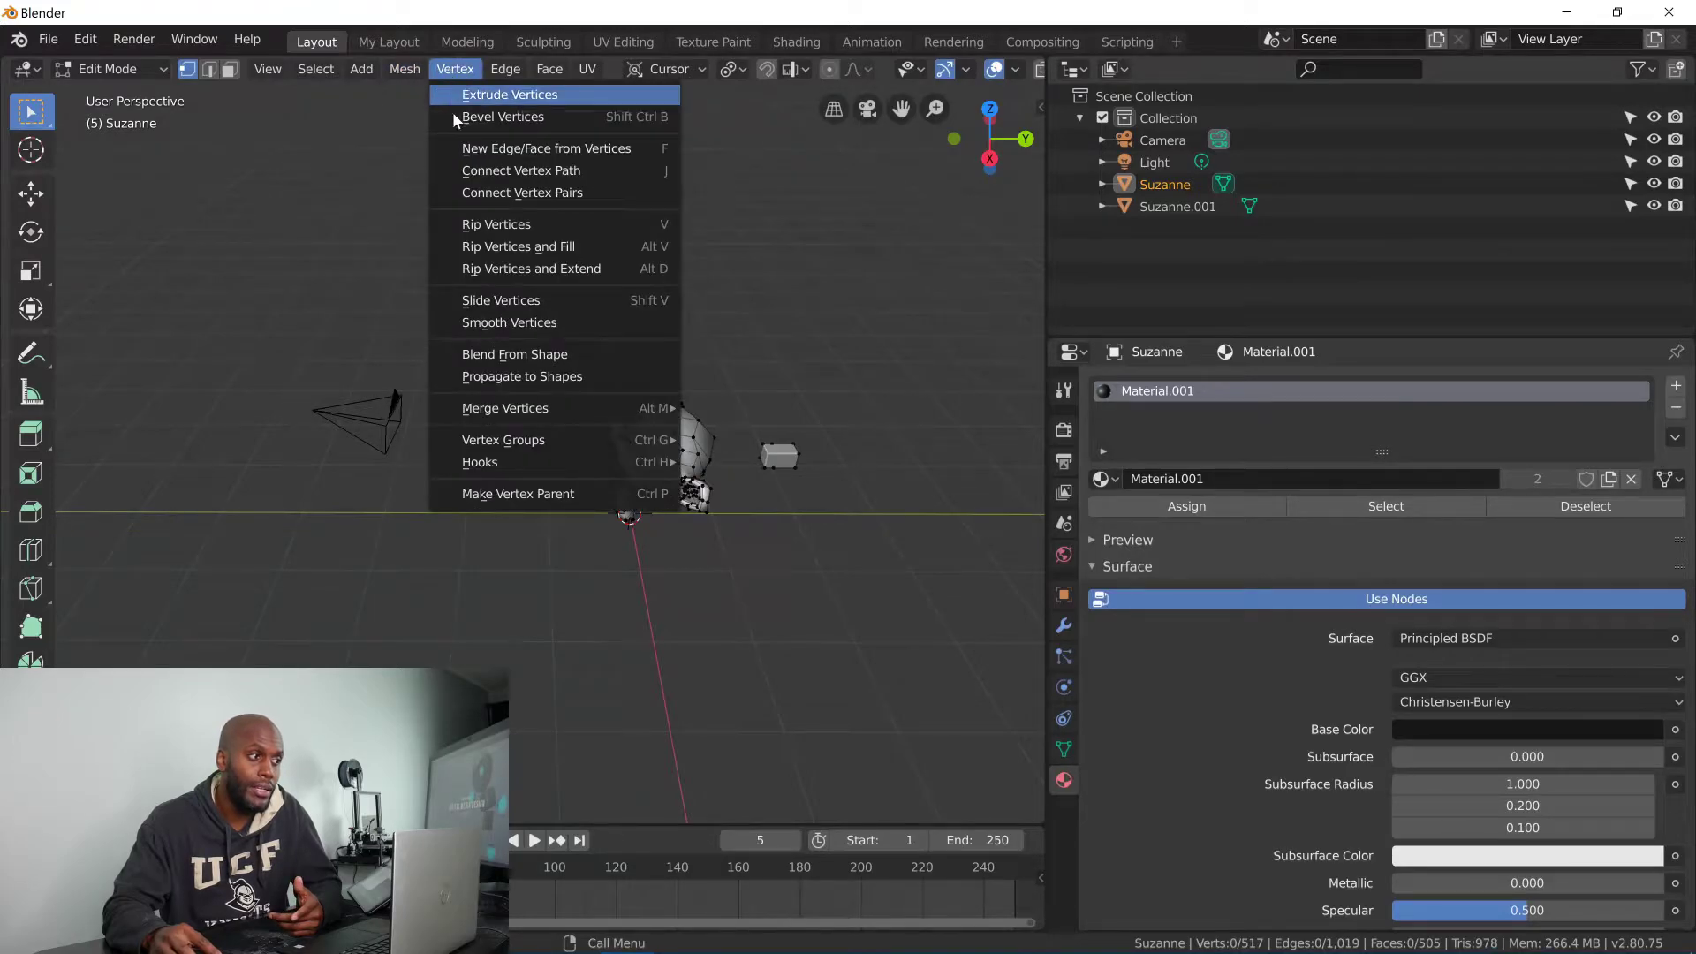
mouse_move(482, 415)
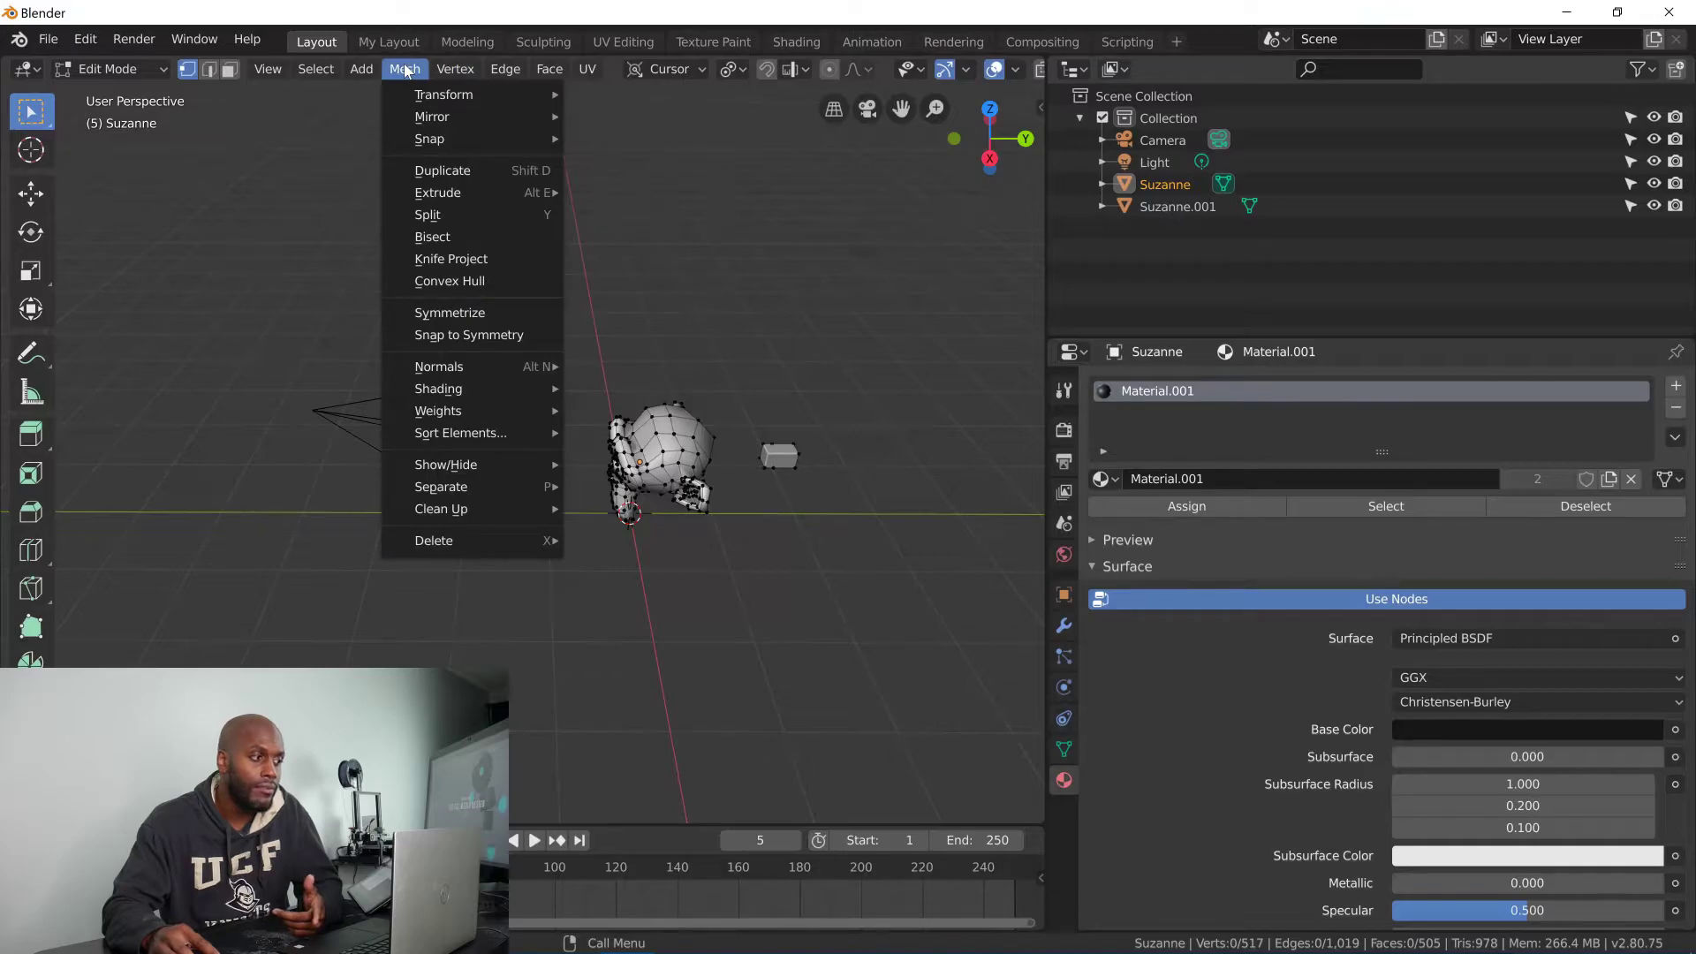
mouse_move(465, 367)
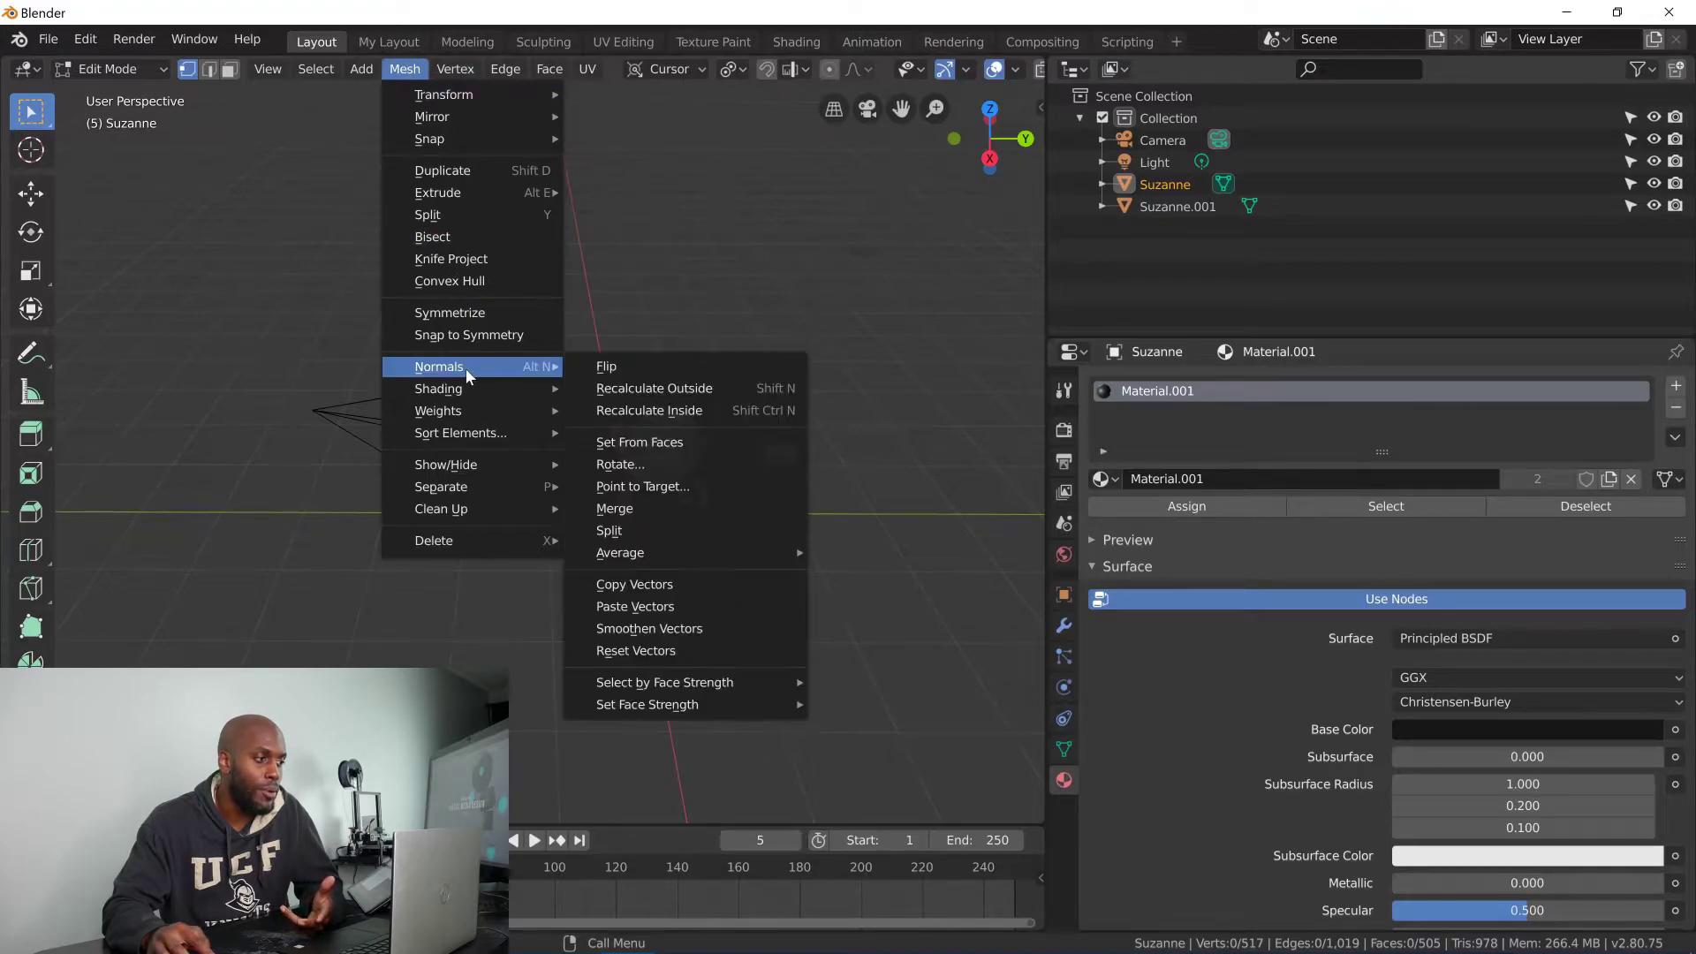
click(405, 71)
mouse_move(471, 369)
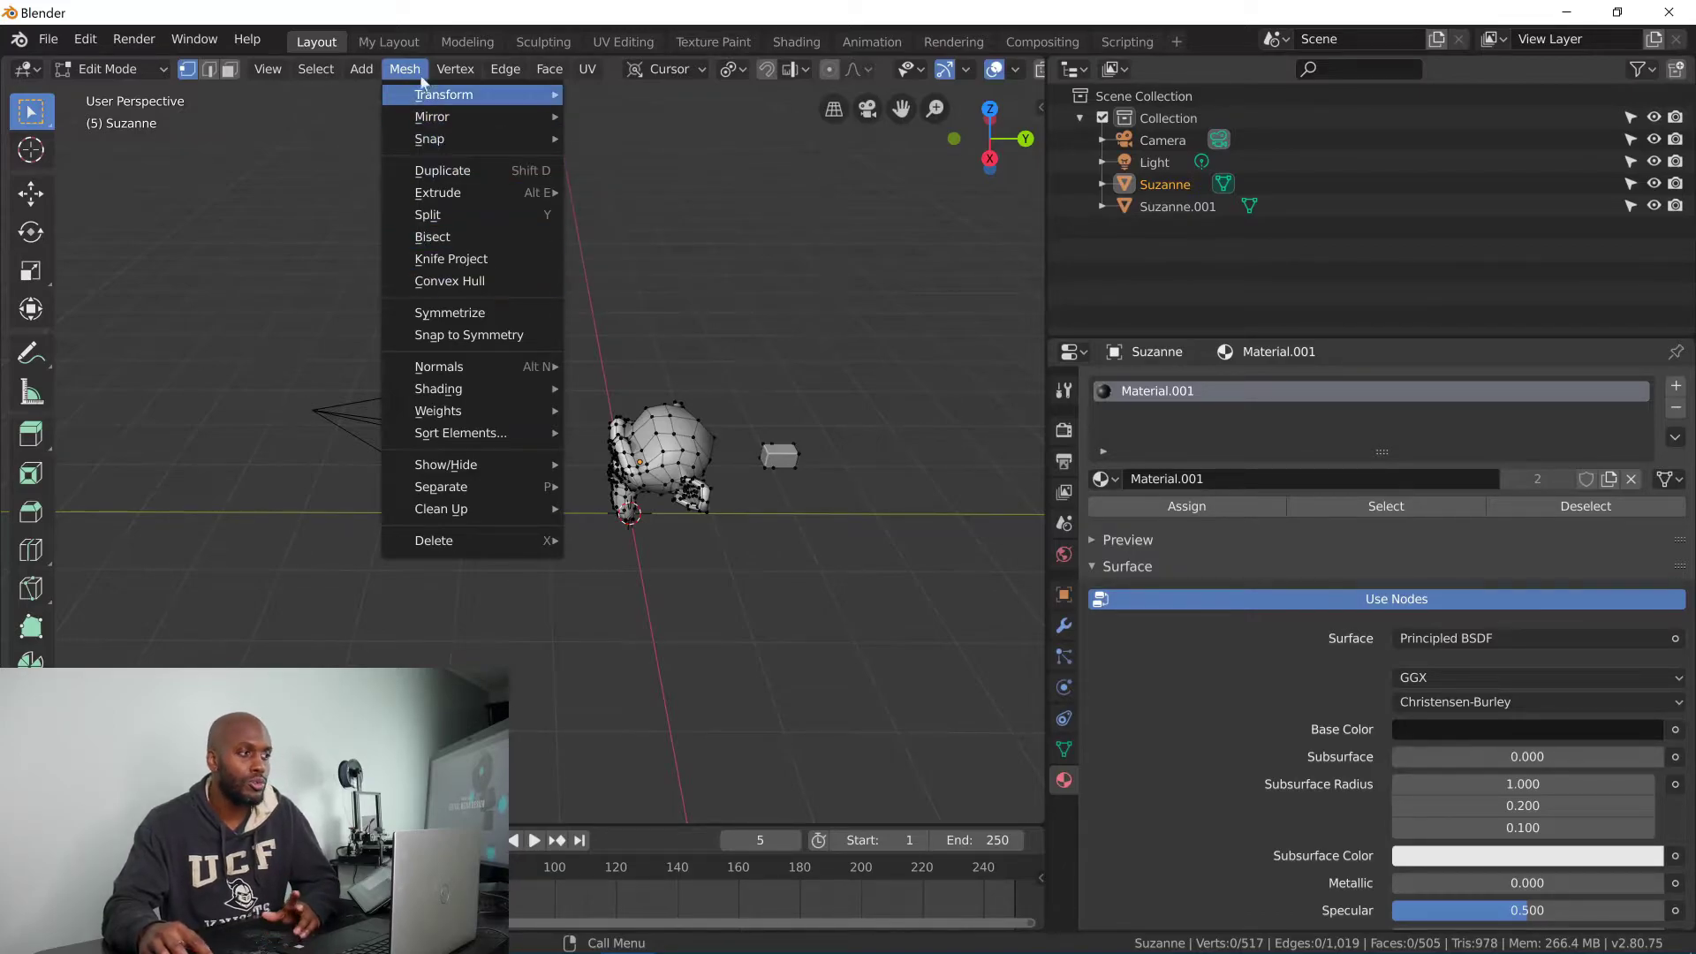
mouse_move(435, 71)
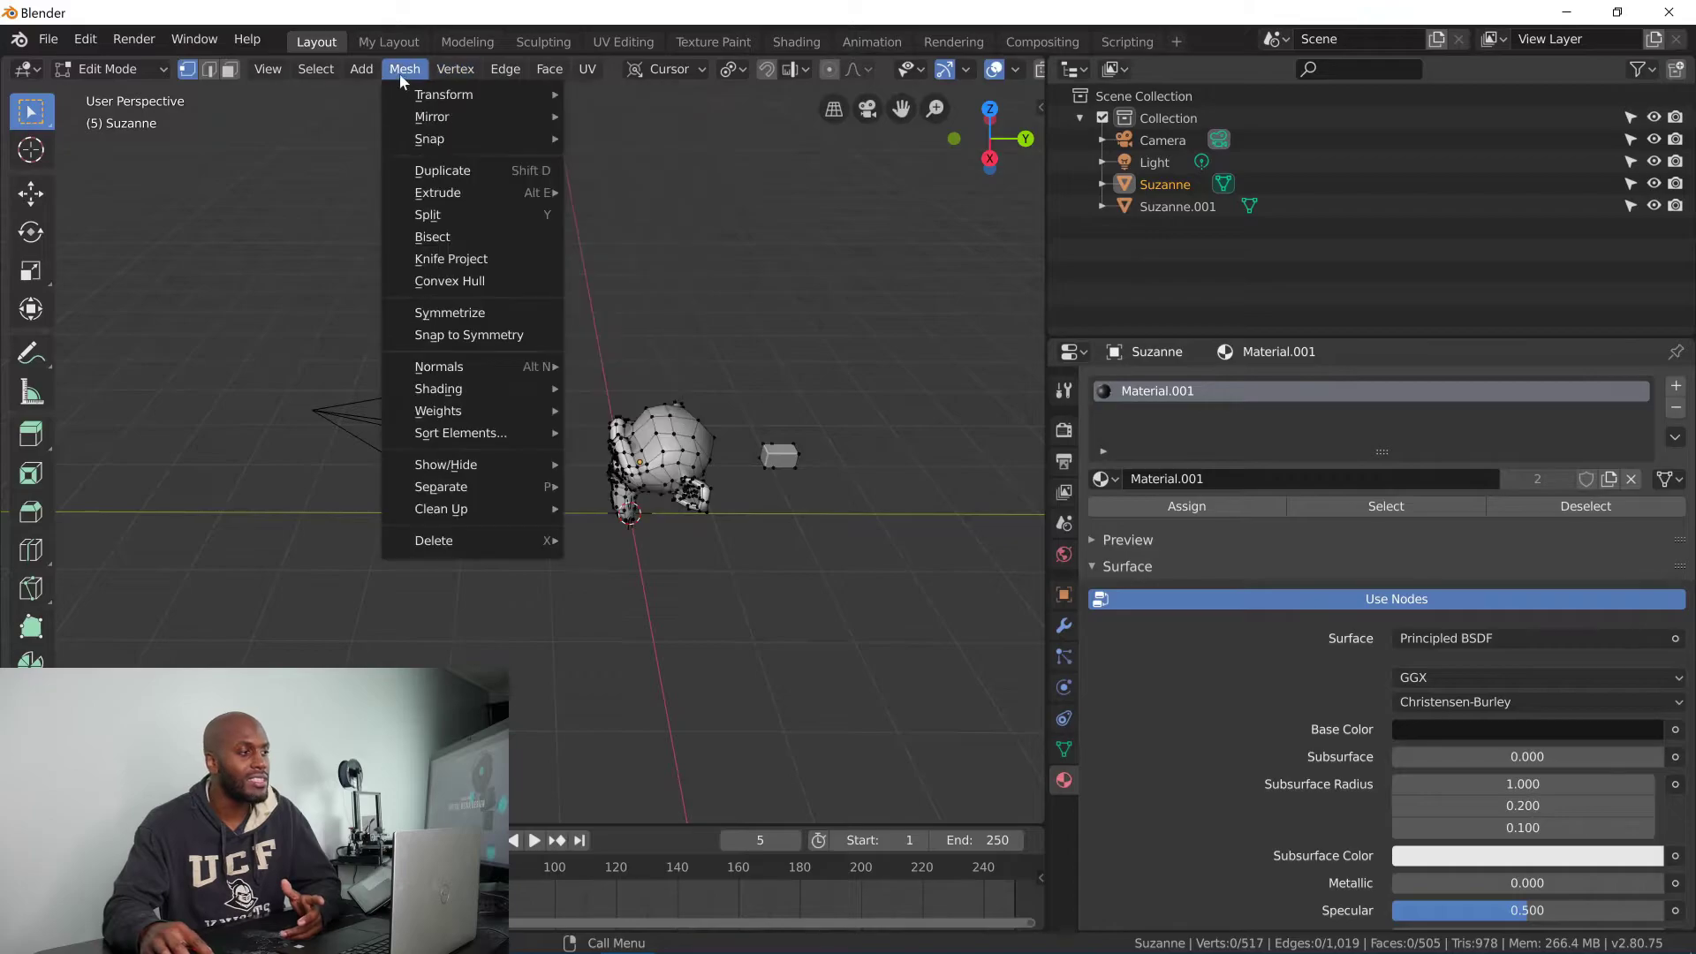
mouse_move(363, 78)
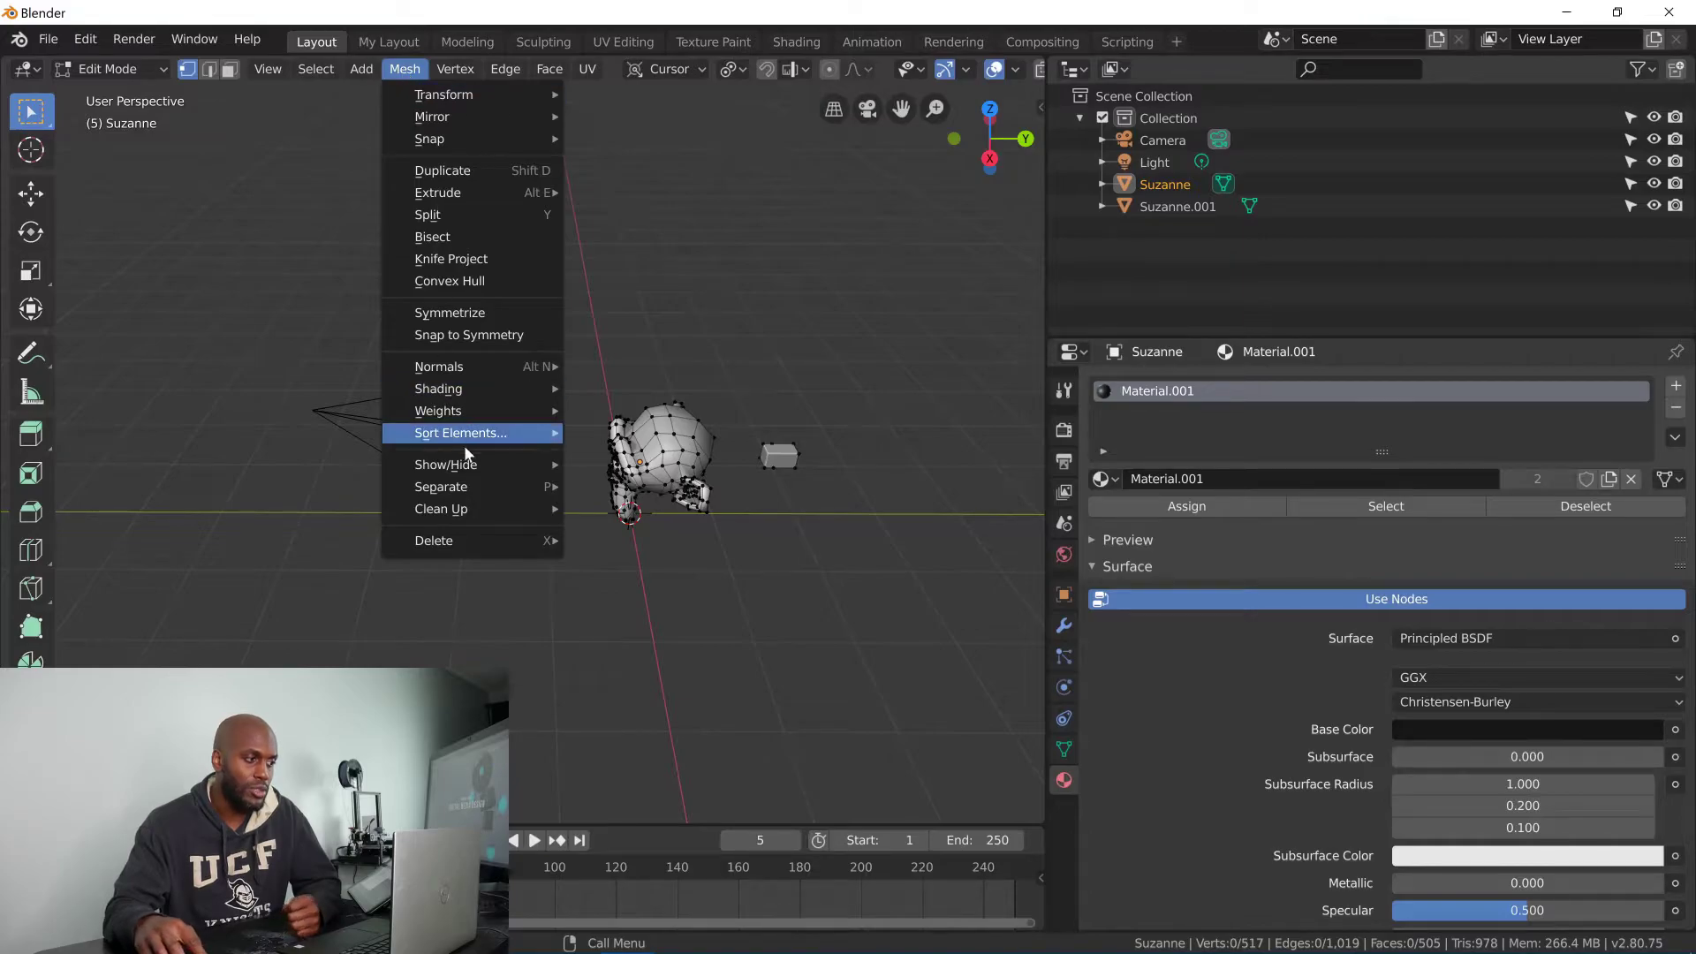
mouse_move(476, 490)
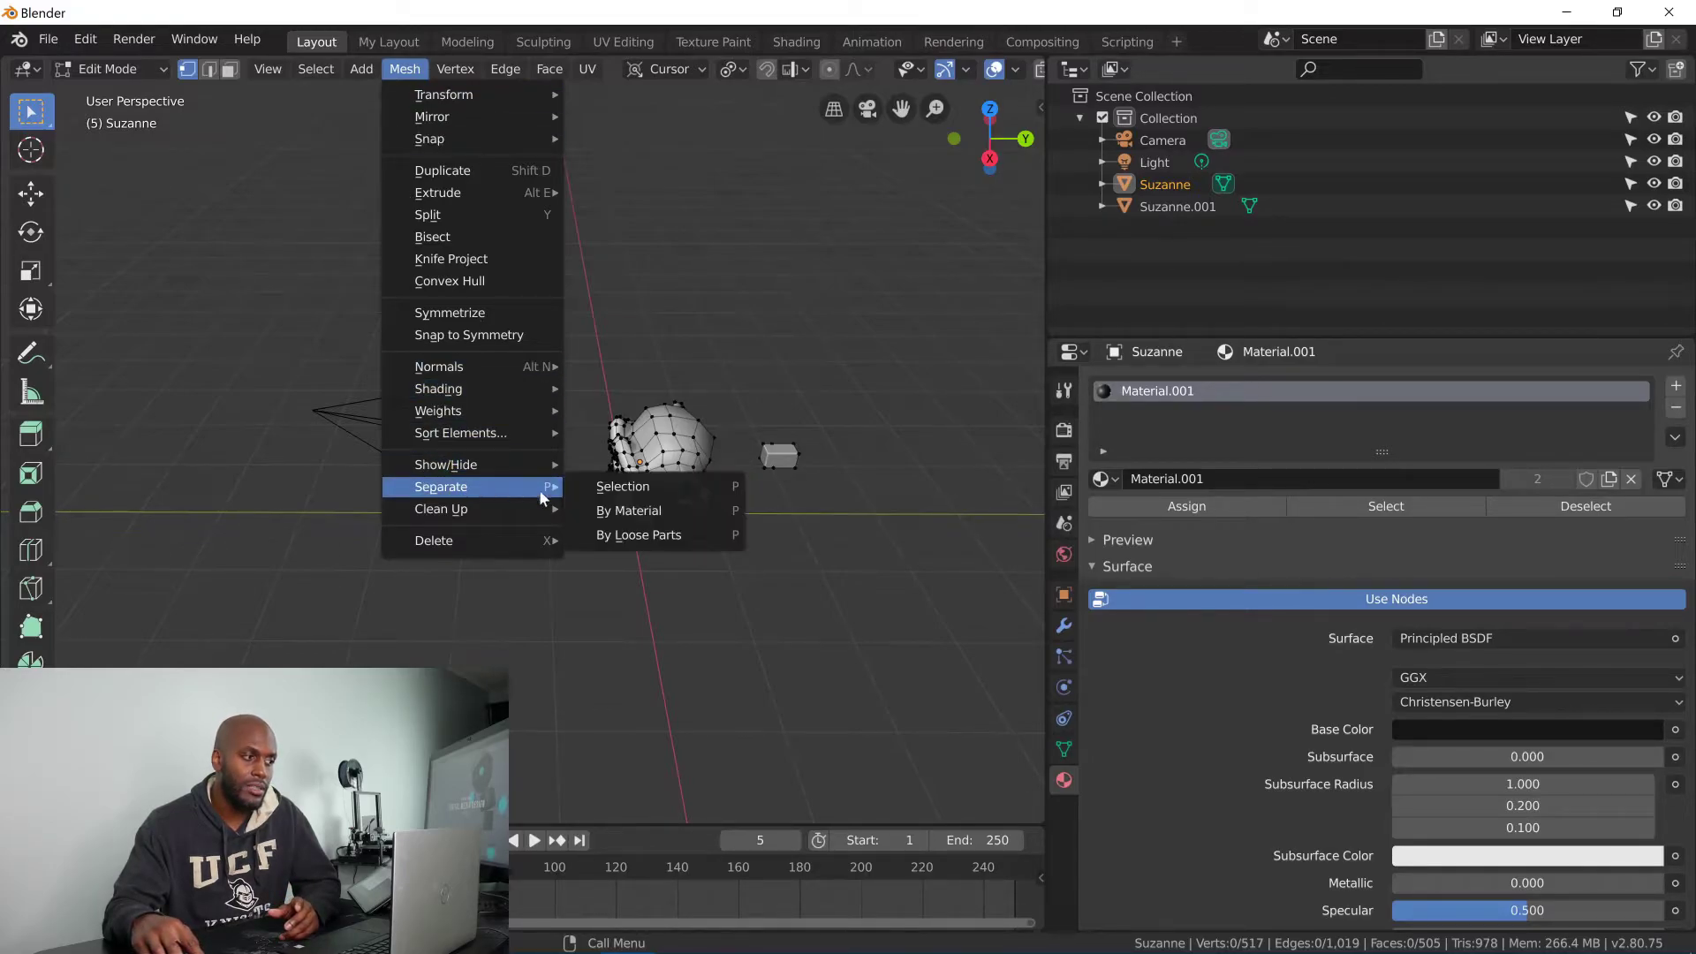
key(Escape)
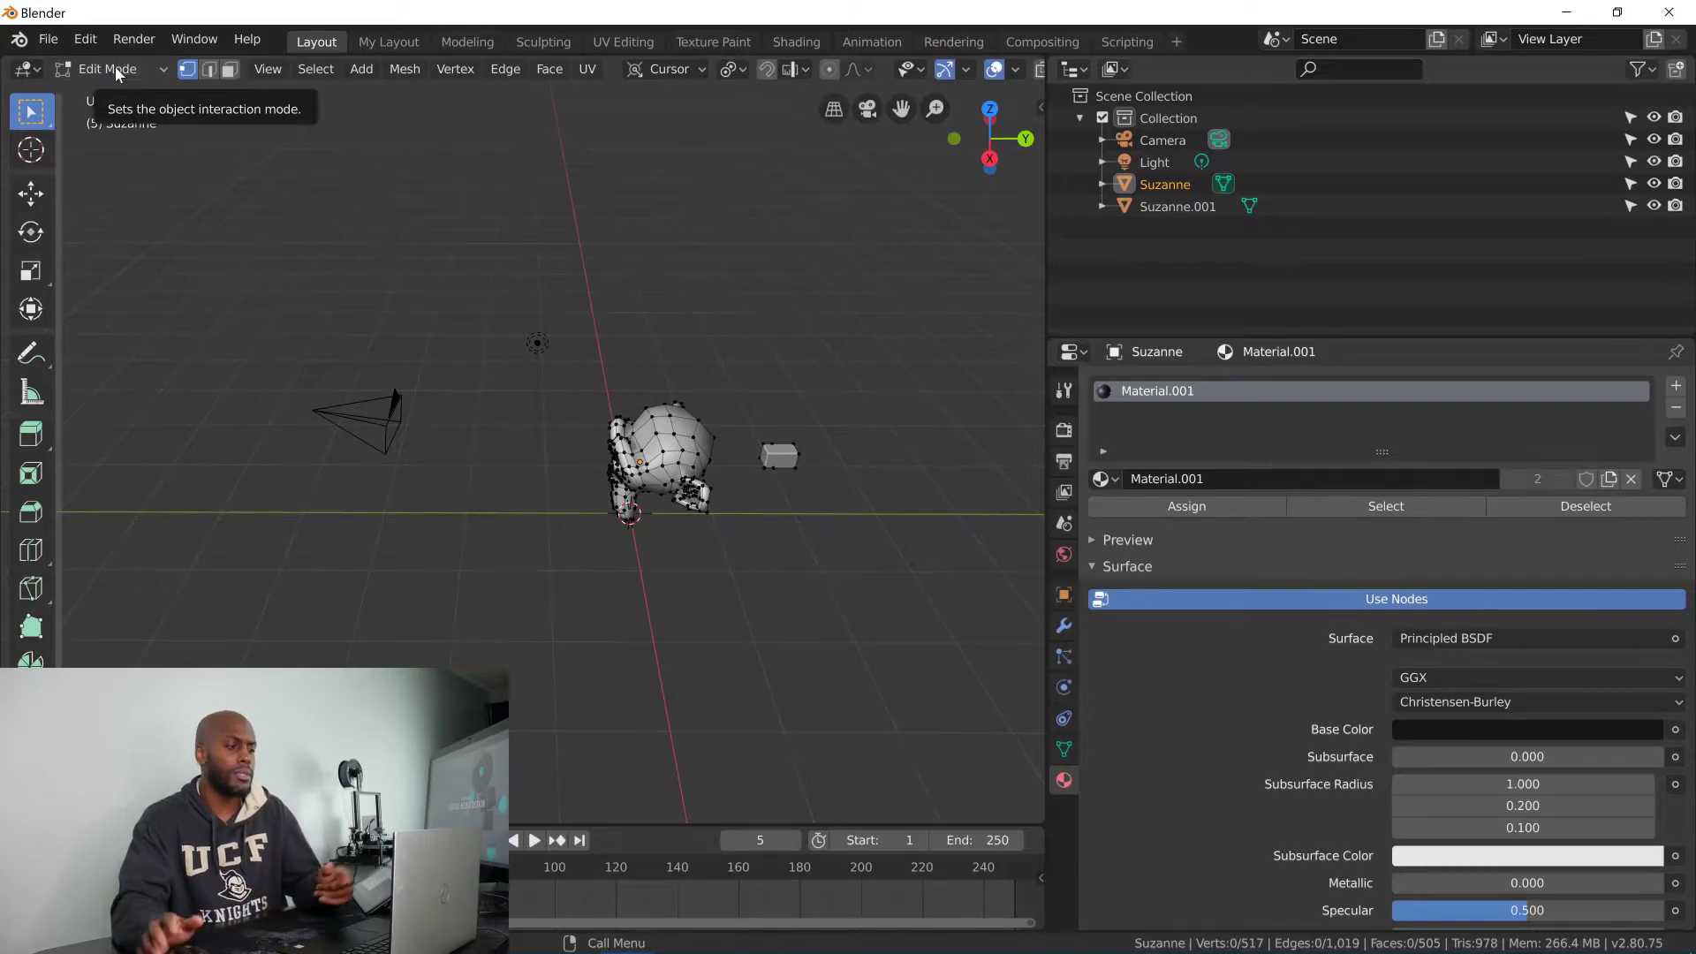
- Return to Object Mode and move the separated box piece, Suzanne.001, from behind the head to in front of the face
key(Tab)
click(775, 465)
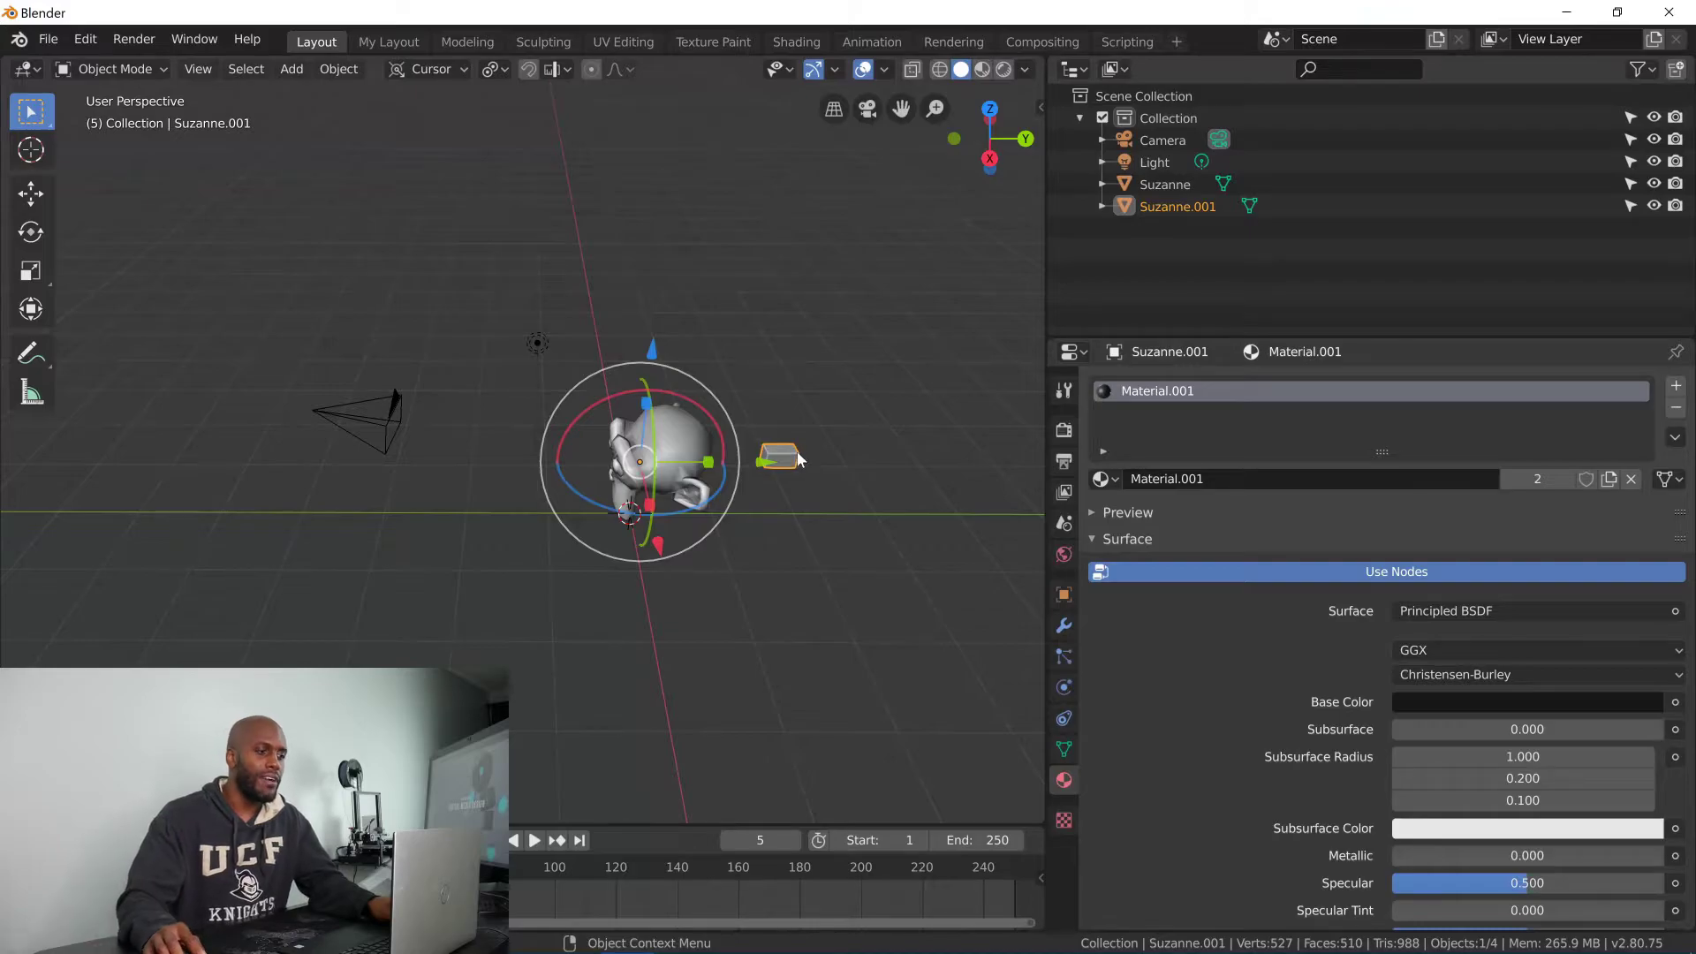
click(1205, 204)
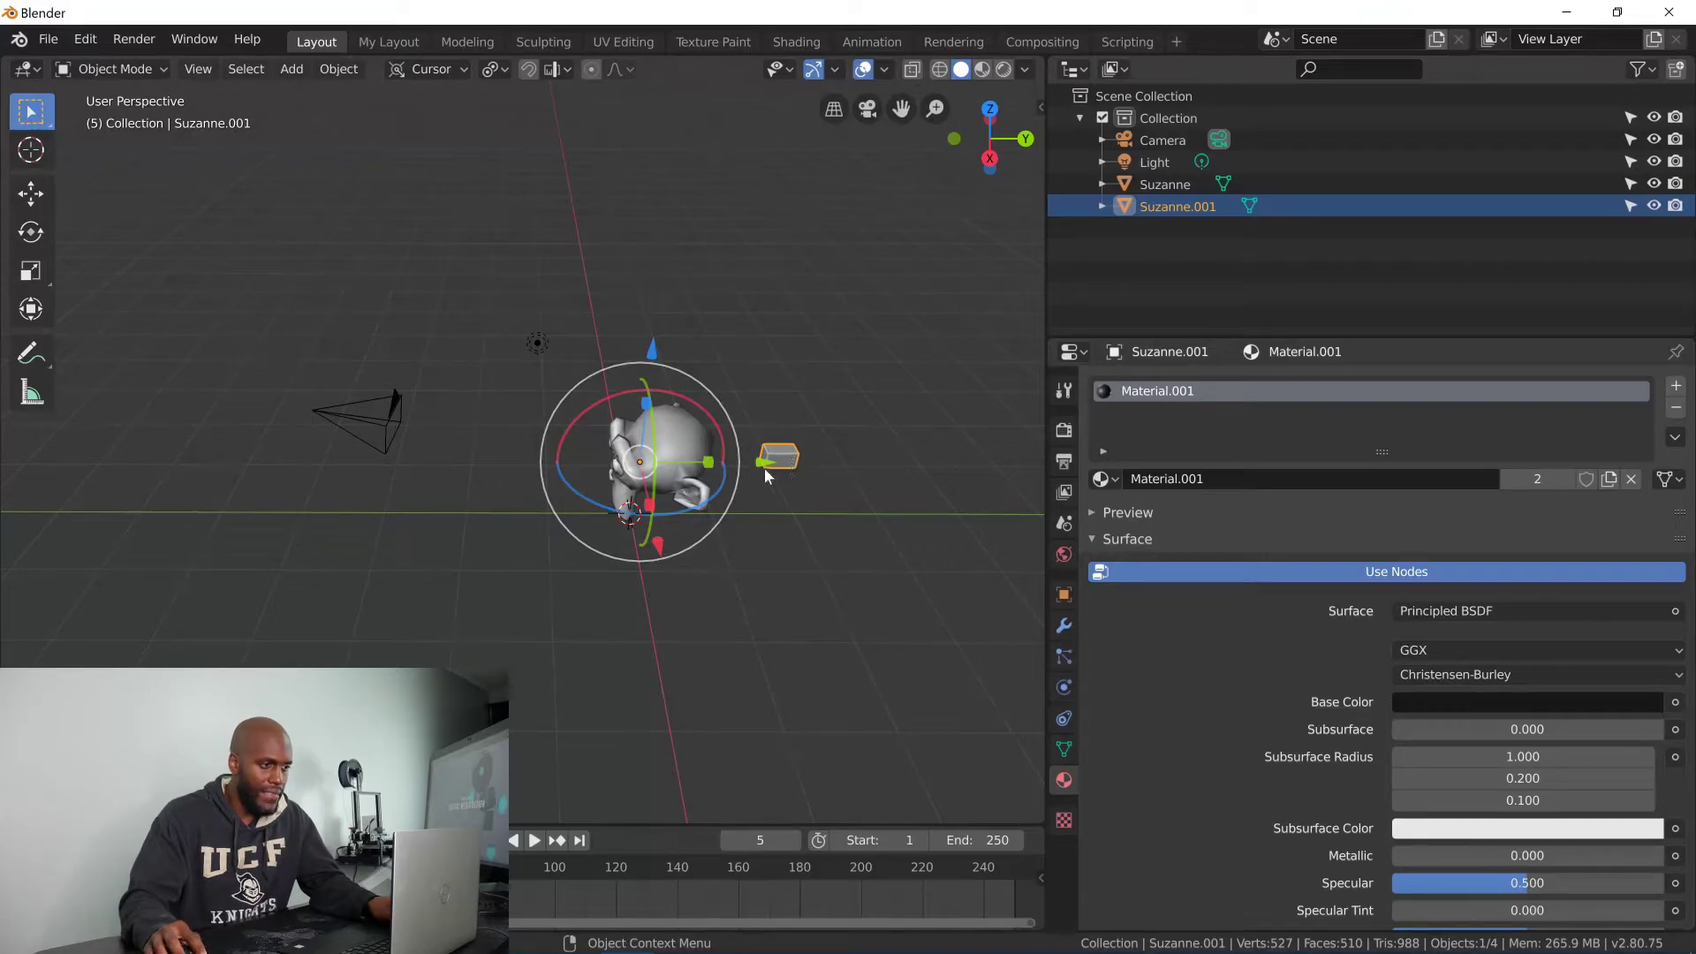
key(g)
click(616, 479)
- Select the leftover fragment behind the head, the moved piece and Suzanne in turn to check which object each part belongs to
middle_drag(616, 479, 1041, 503)
scroll(739, 458, up, 6)
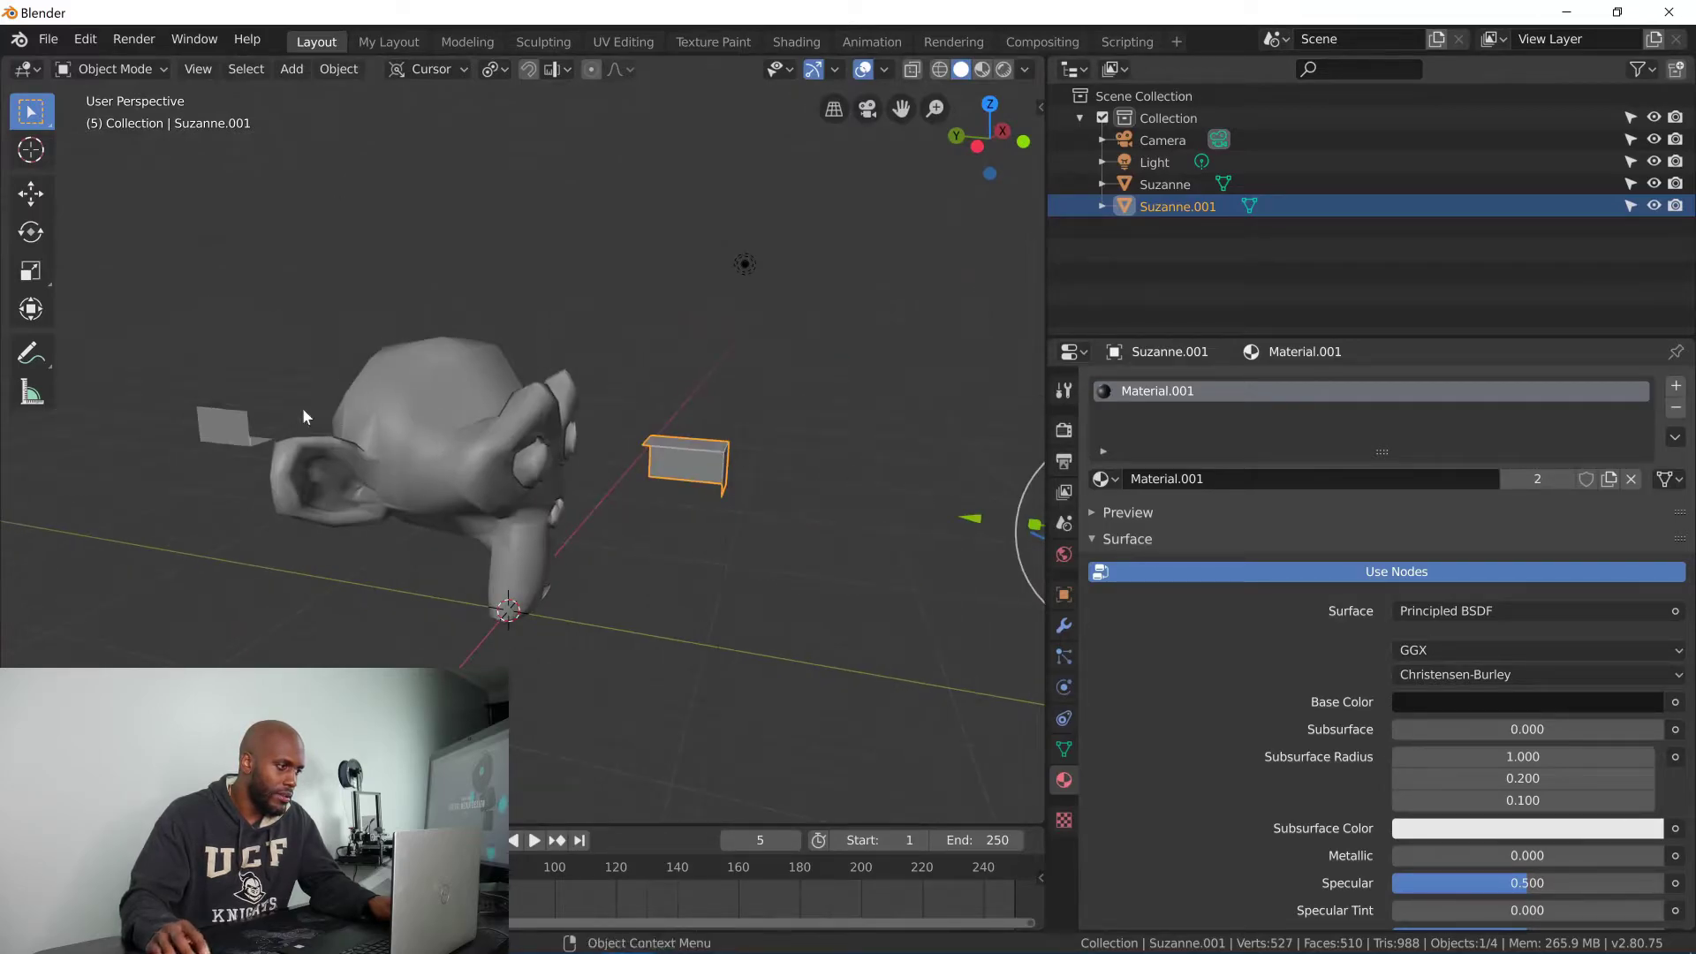
click(233, 417)
click(692, 453)
middle_drag(692, 453, 734, 445)
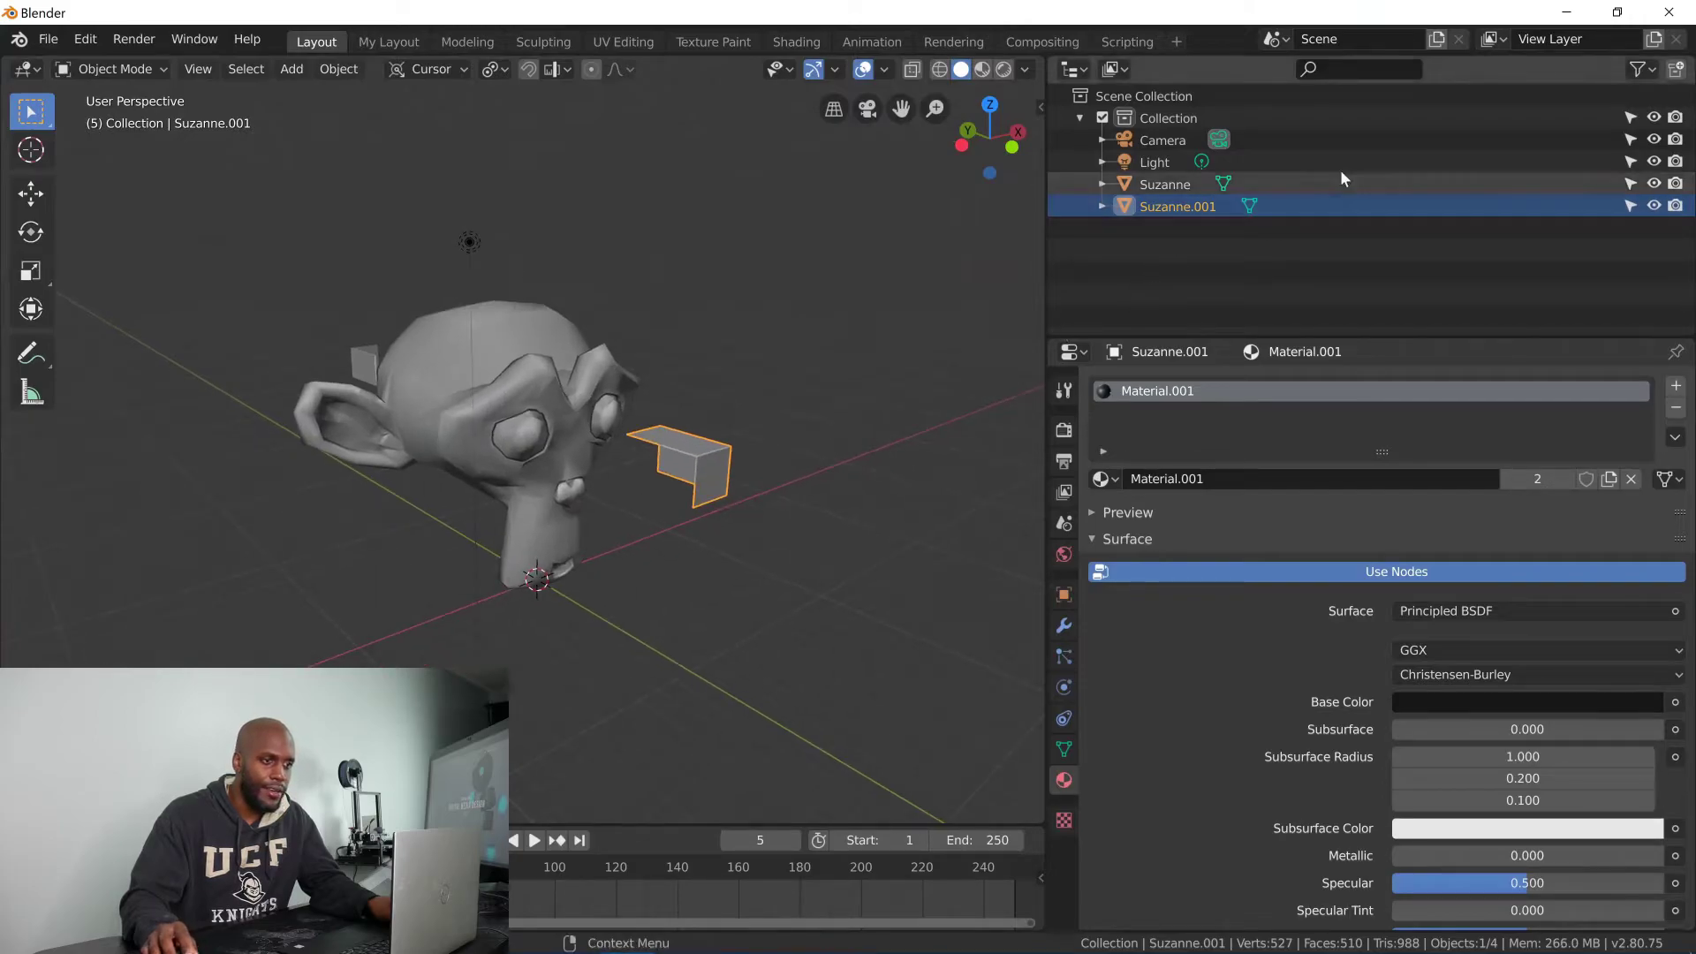
click(1125, 185)
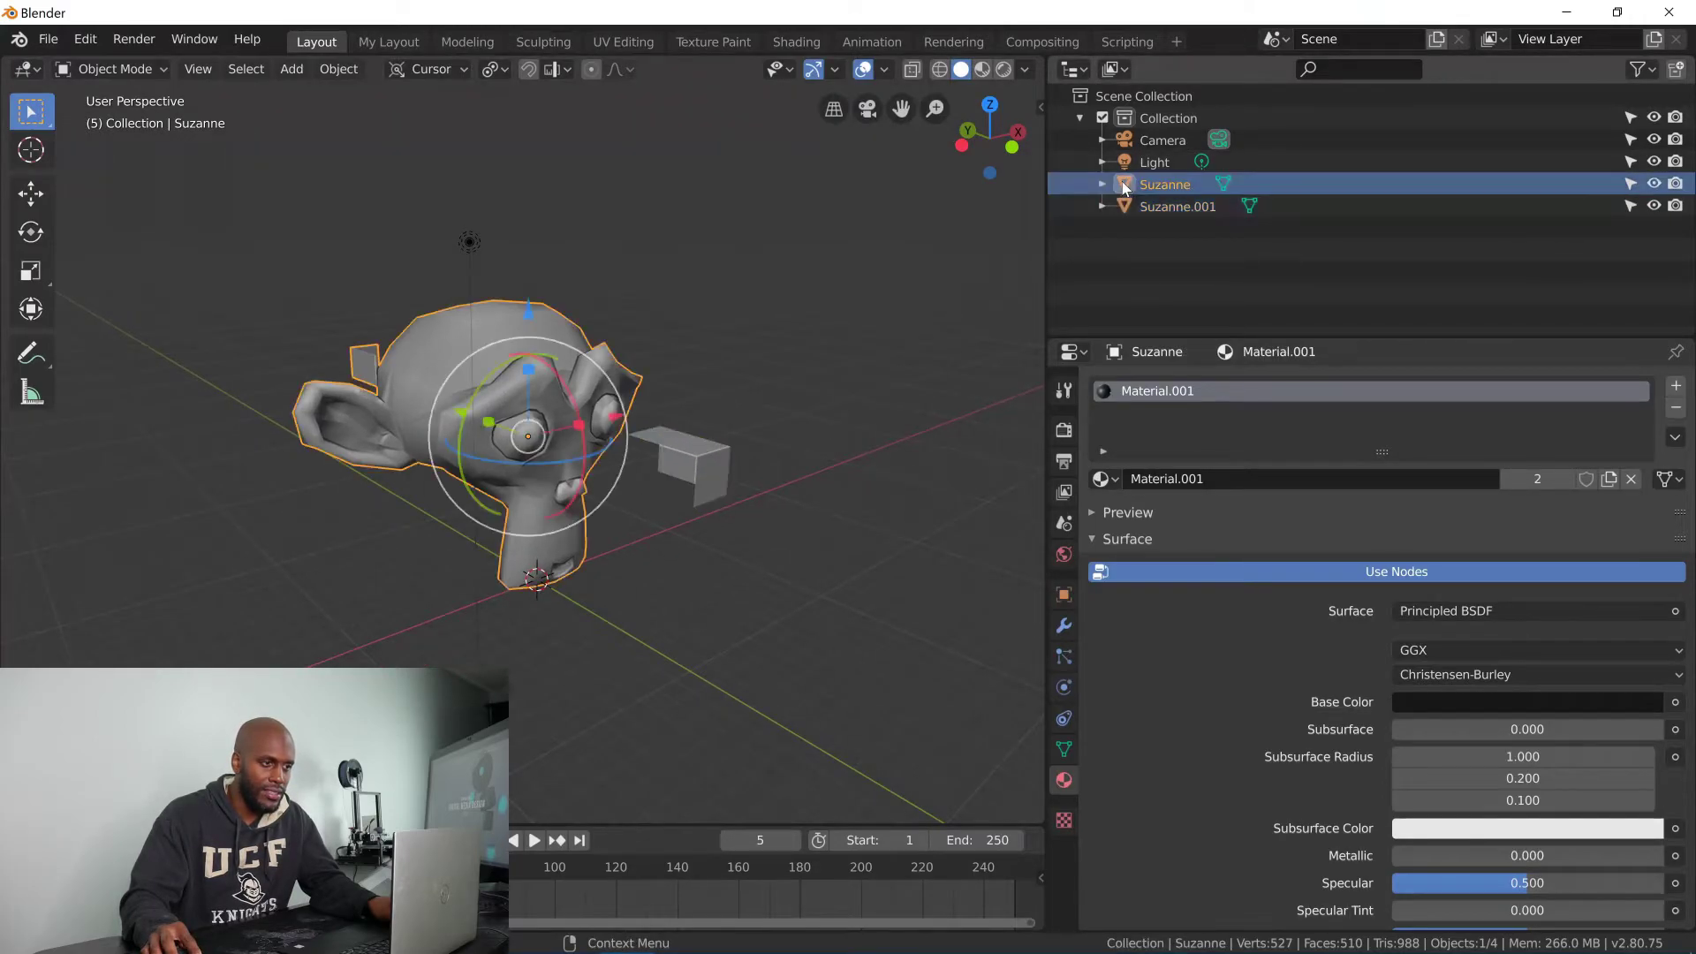
middle_drag(440, 345, 779, 351)
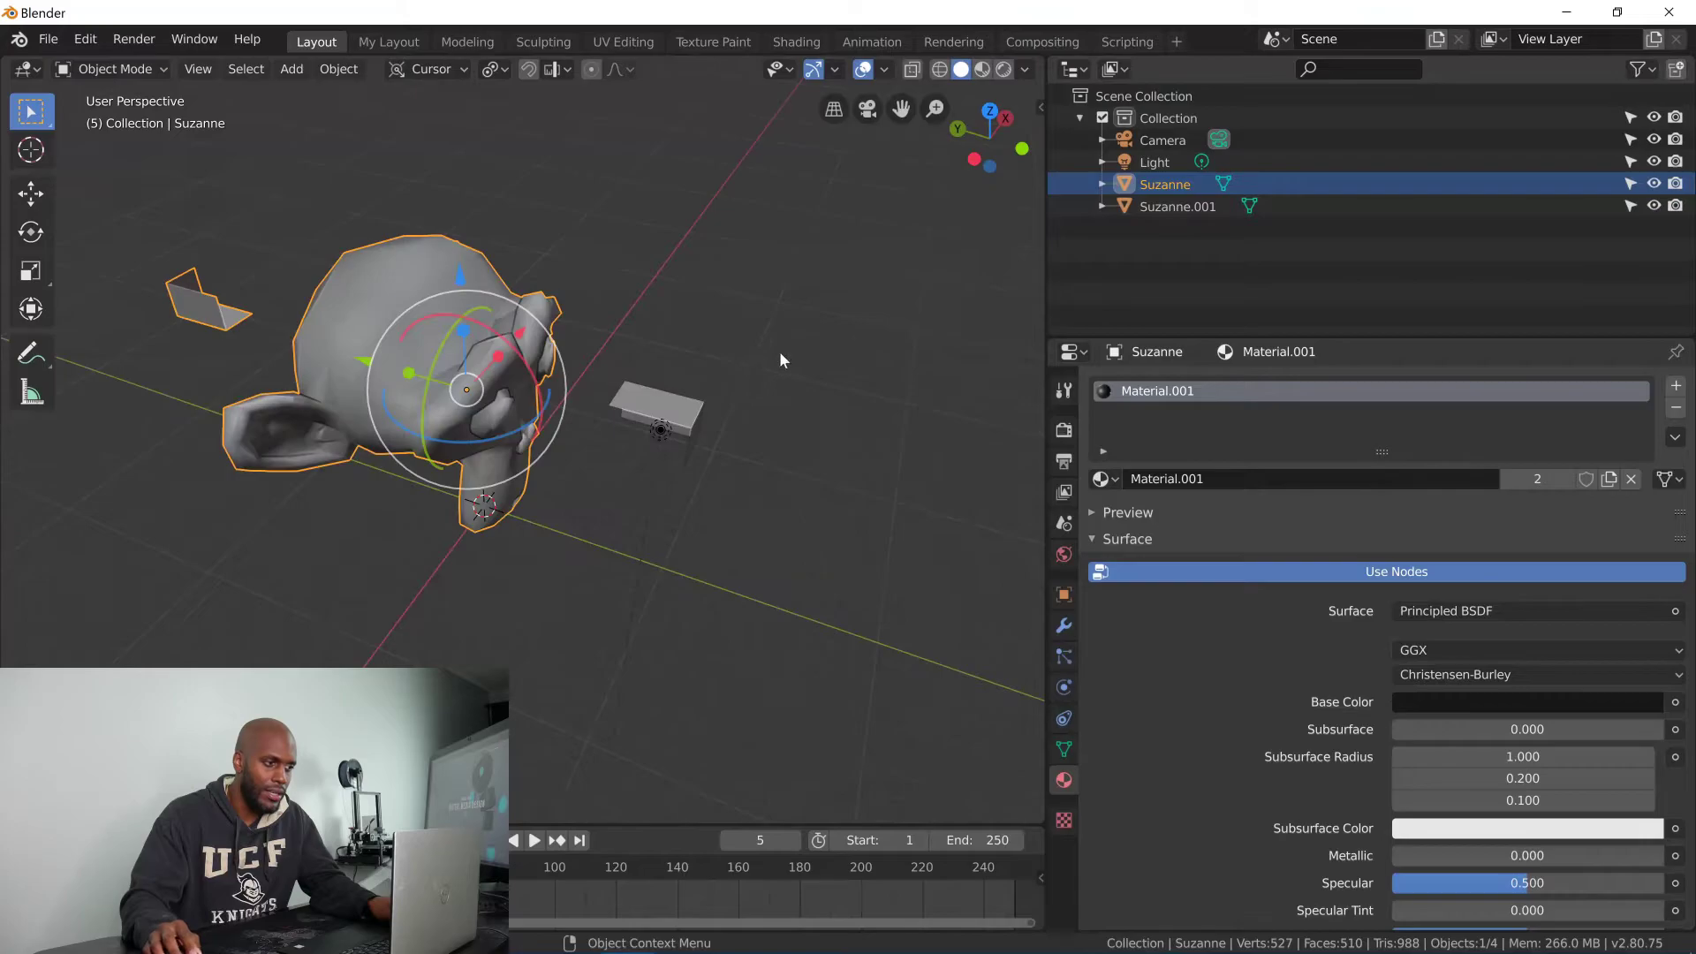
click(667, 405)
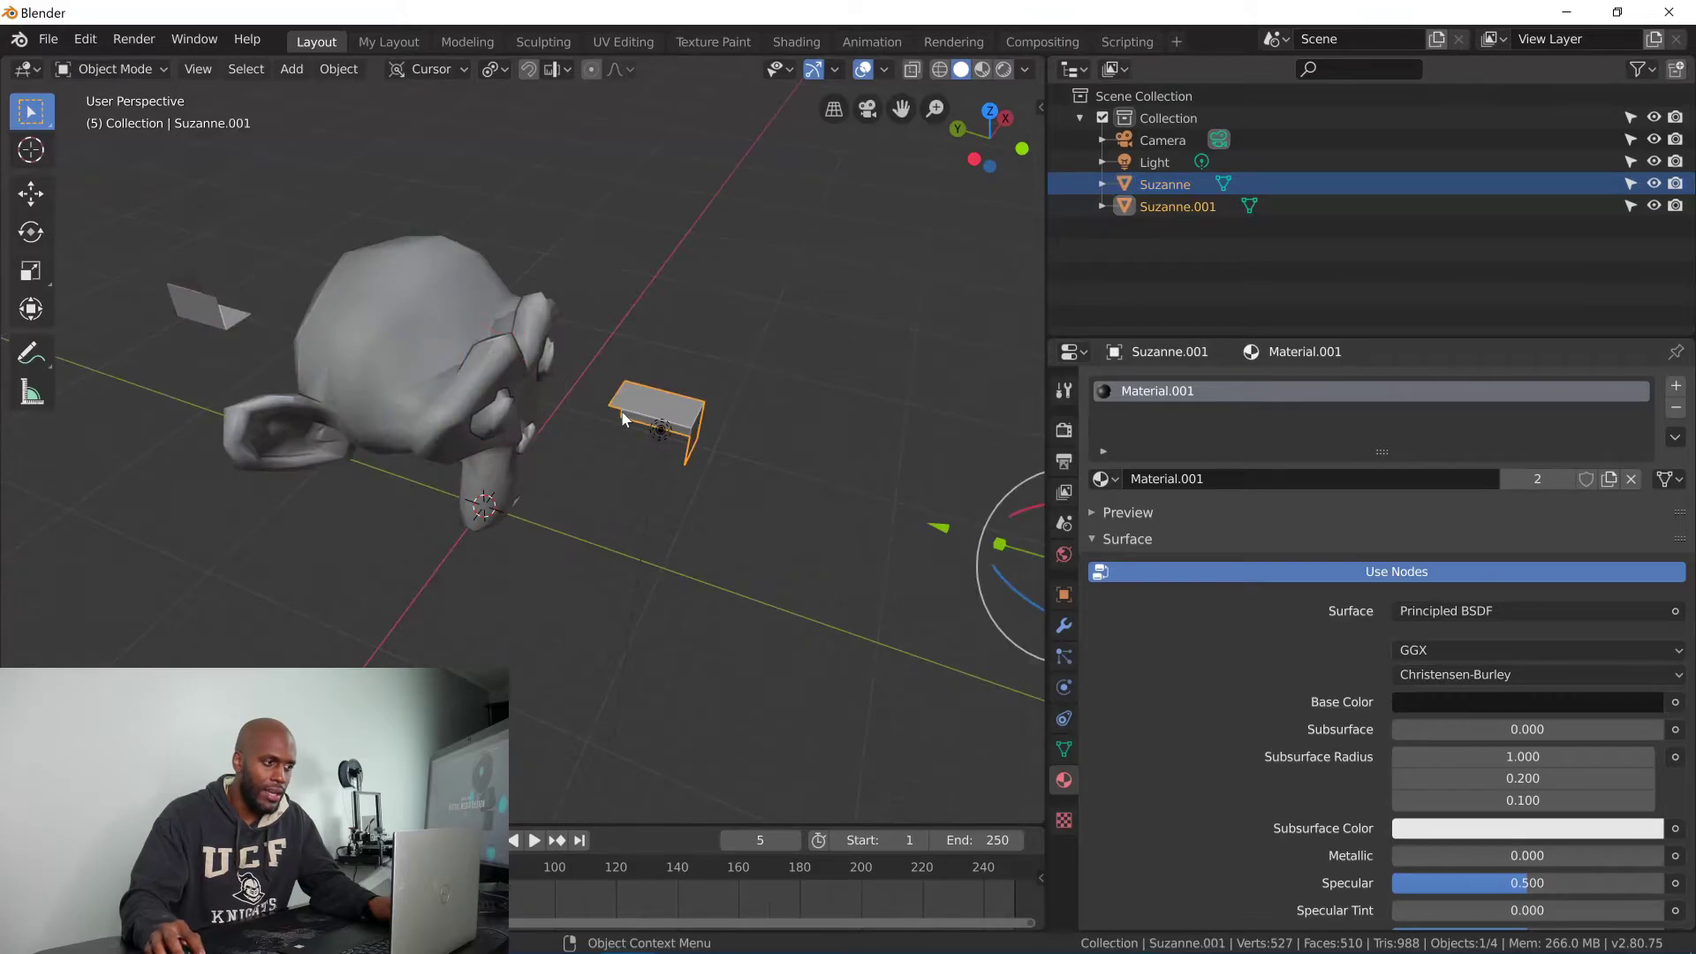
- Select the separated piece Suzanne.001 in the outliner and toggle the viewport's X-ray display on and off
click(1126, 207)
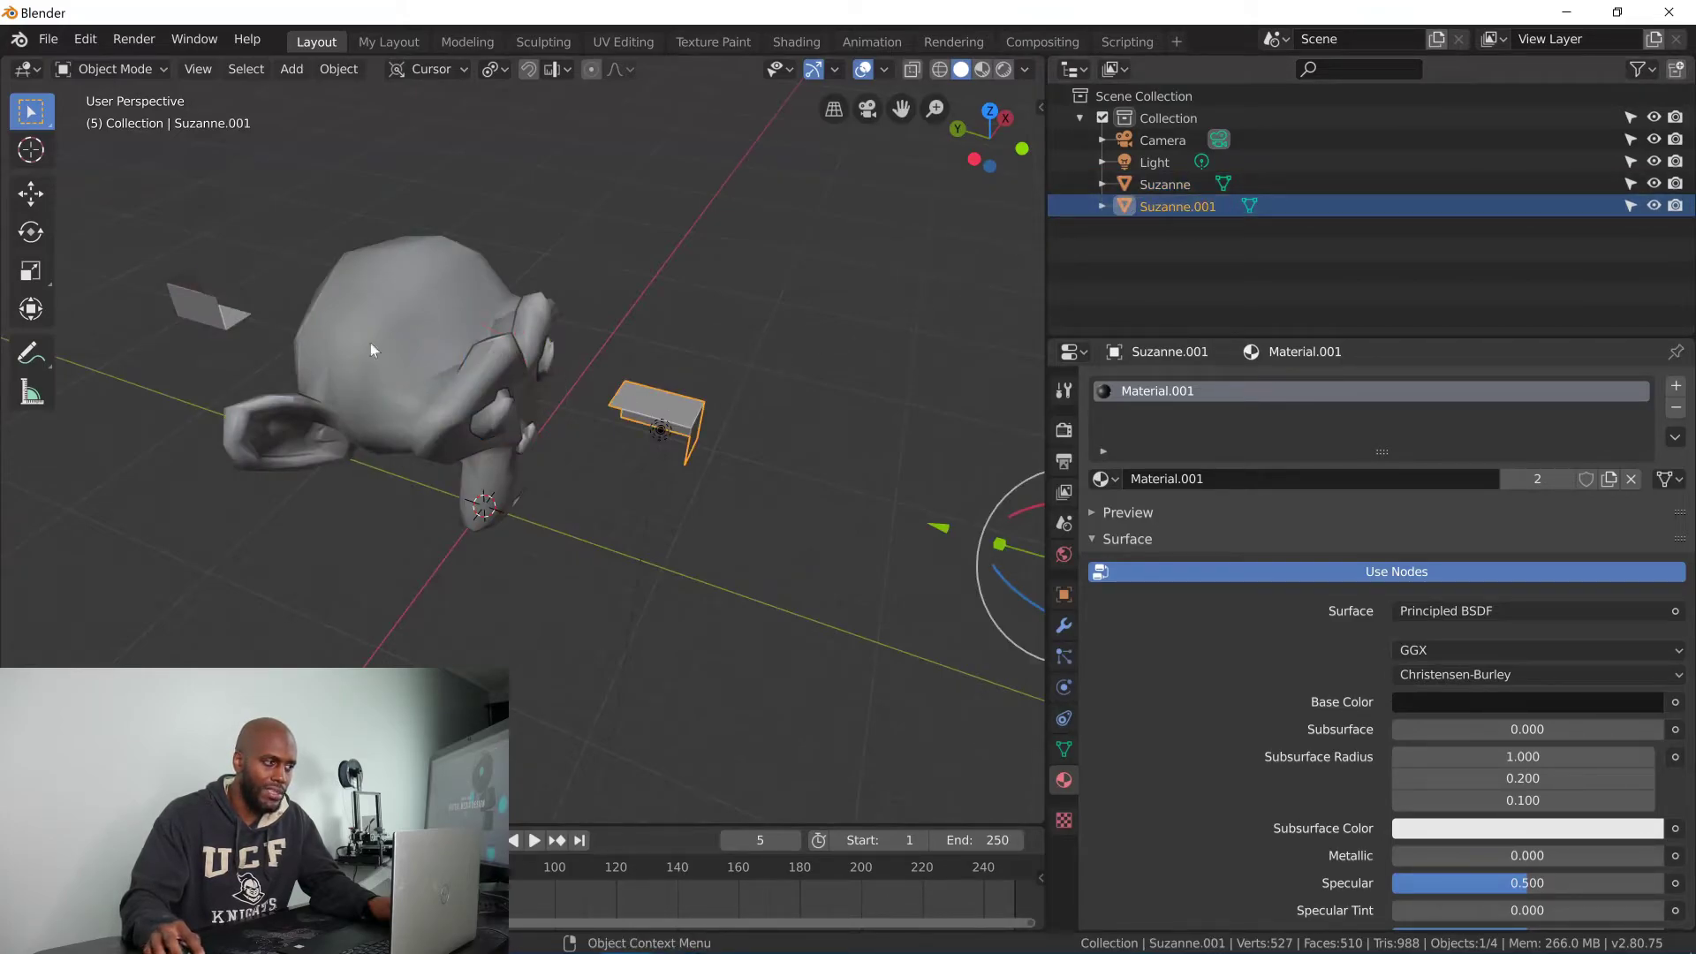
click(911, 69)
click(912, 71)
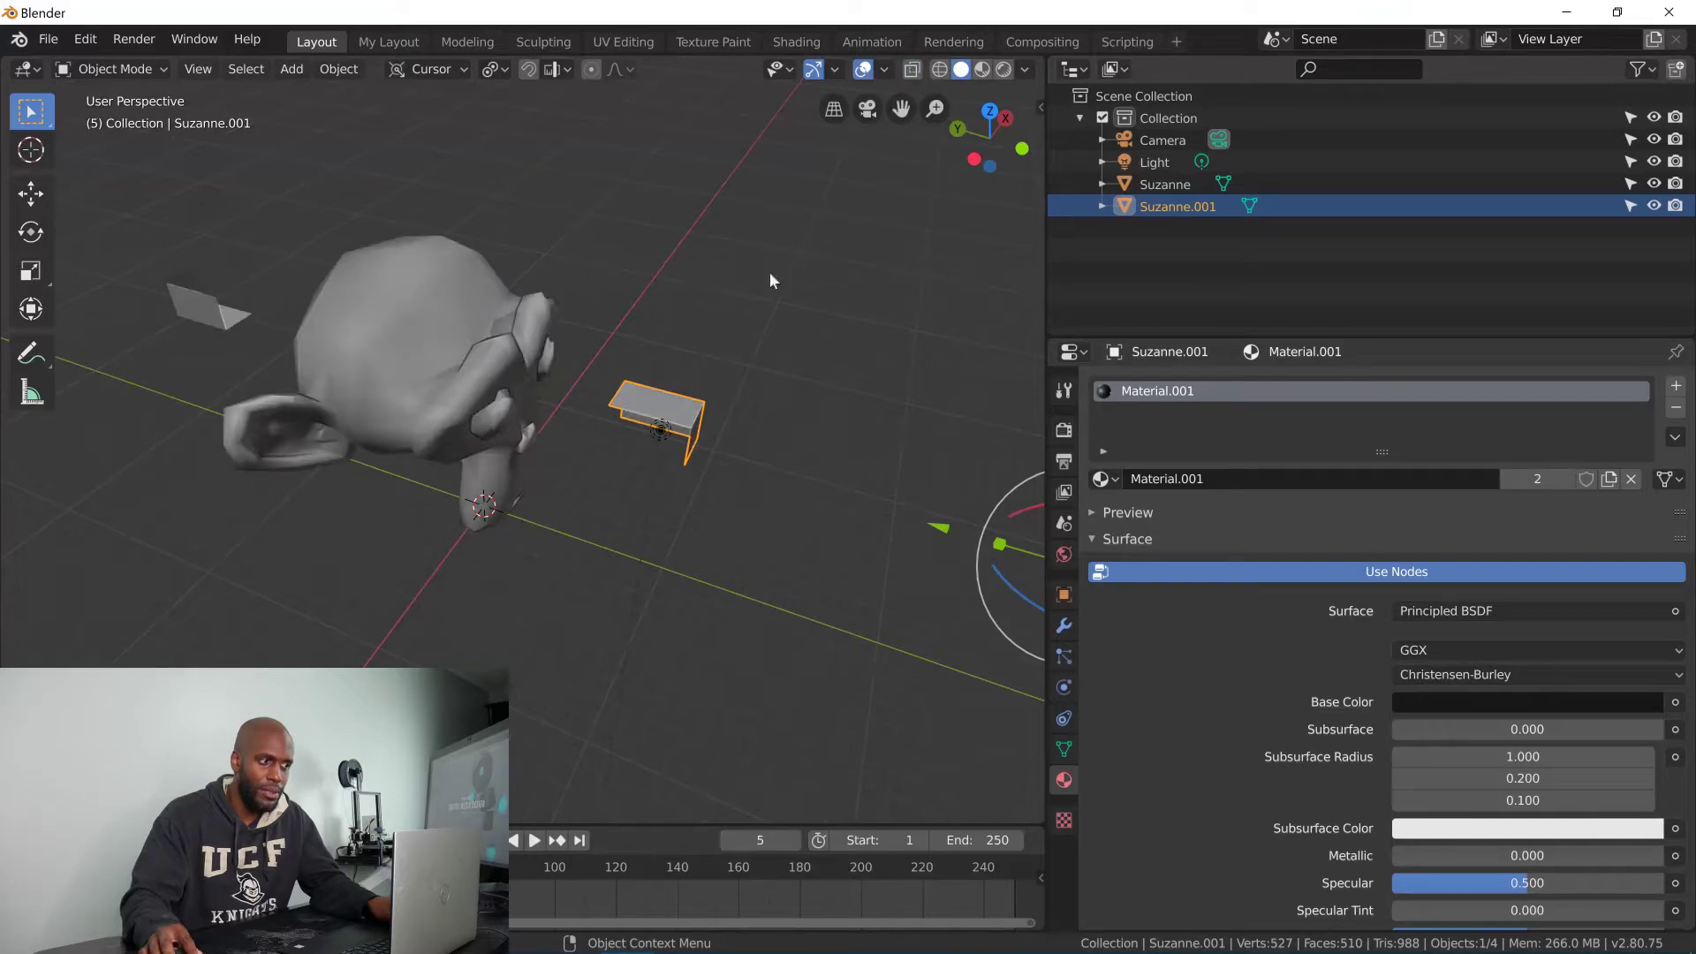
middle_drag(722, 343, 698, 337)
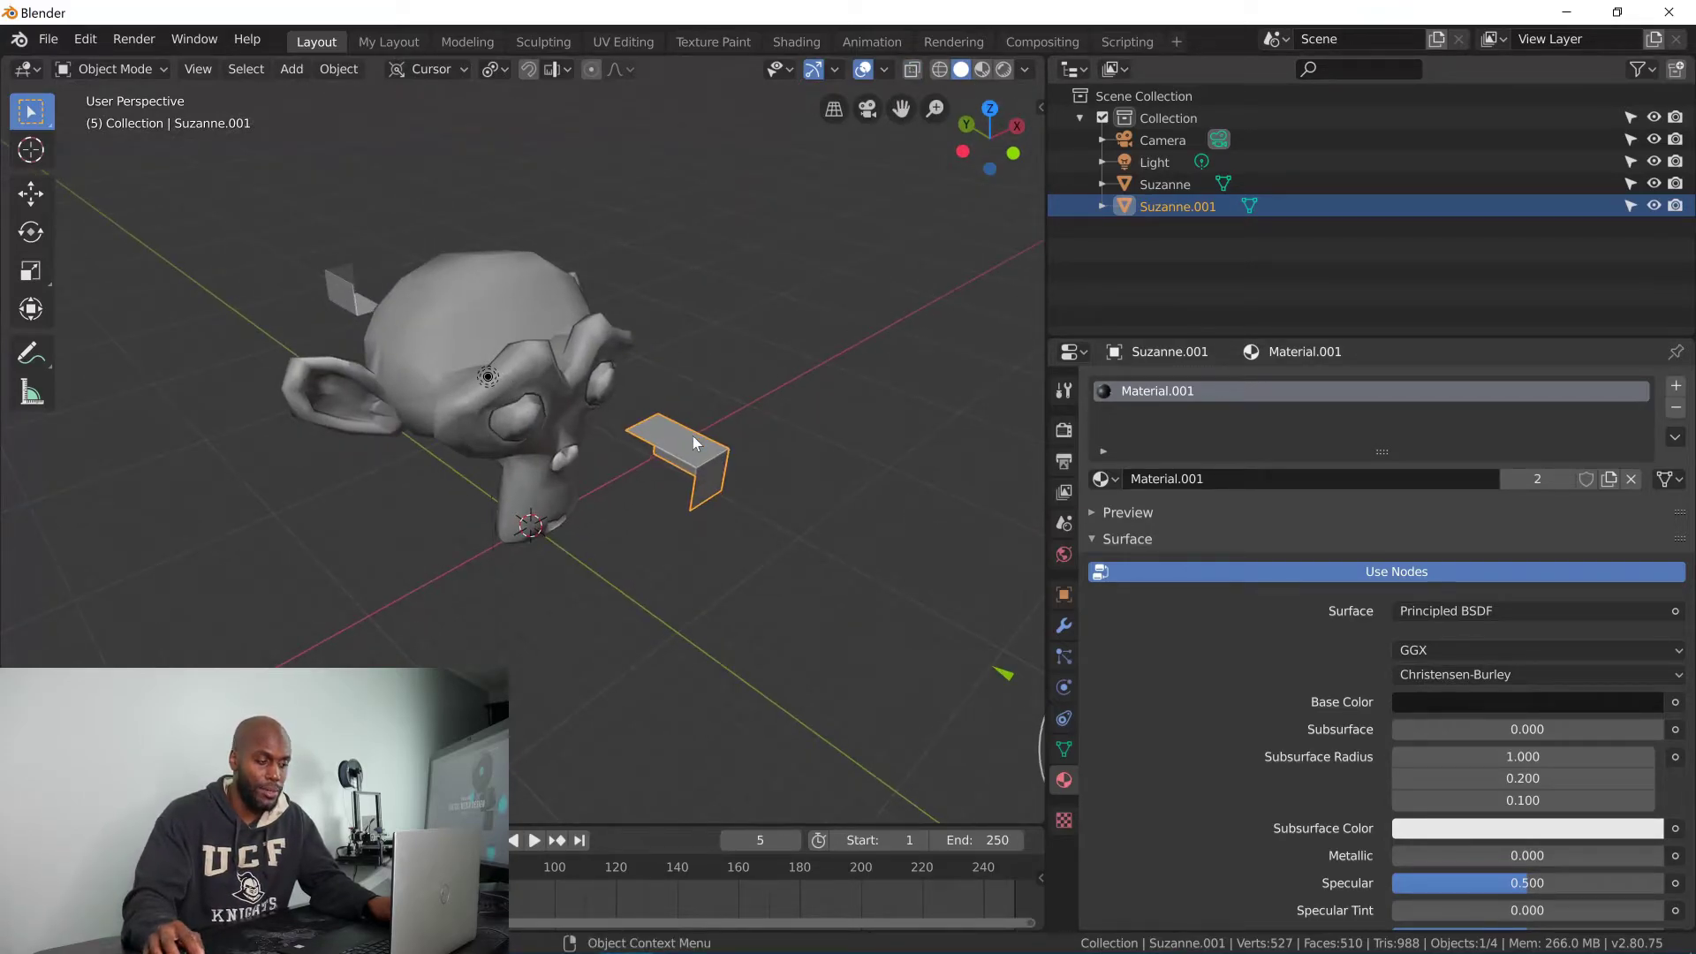
- Disable viewport selection for Suzanne.001 while in its Edit Mode, and return to Object Mode
key(Tab)
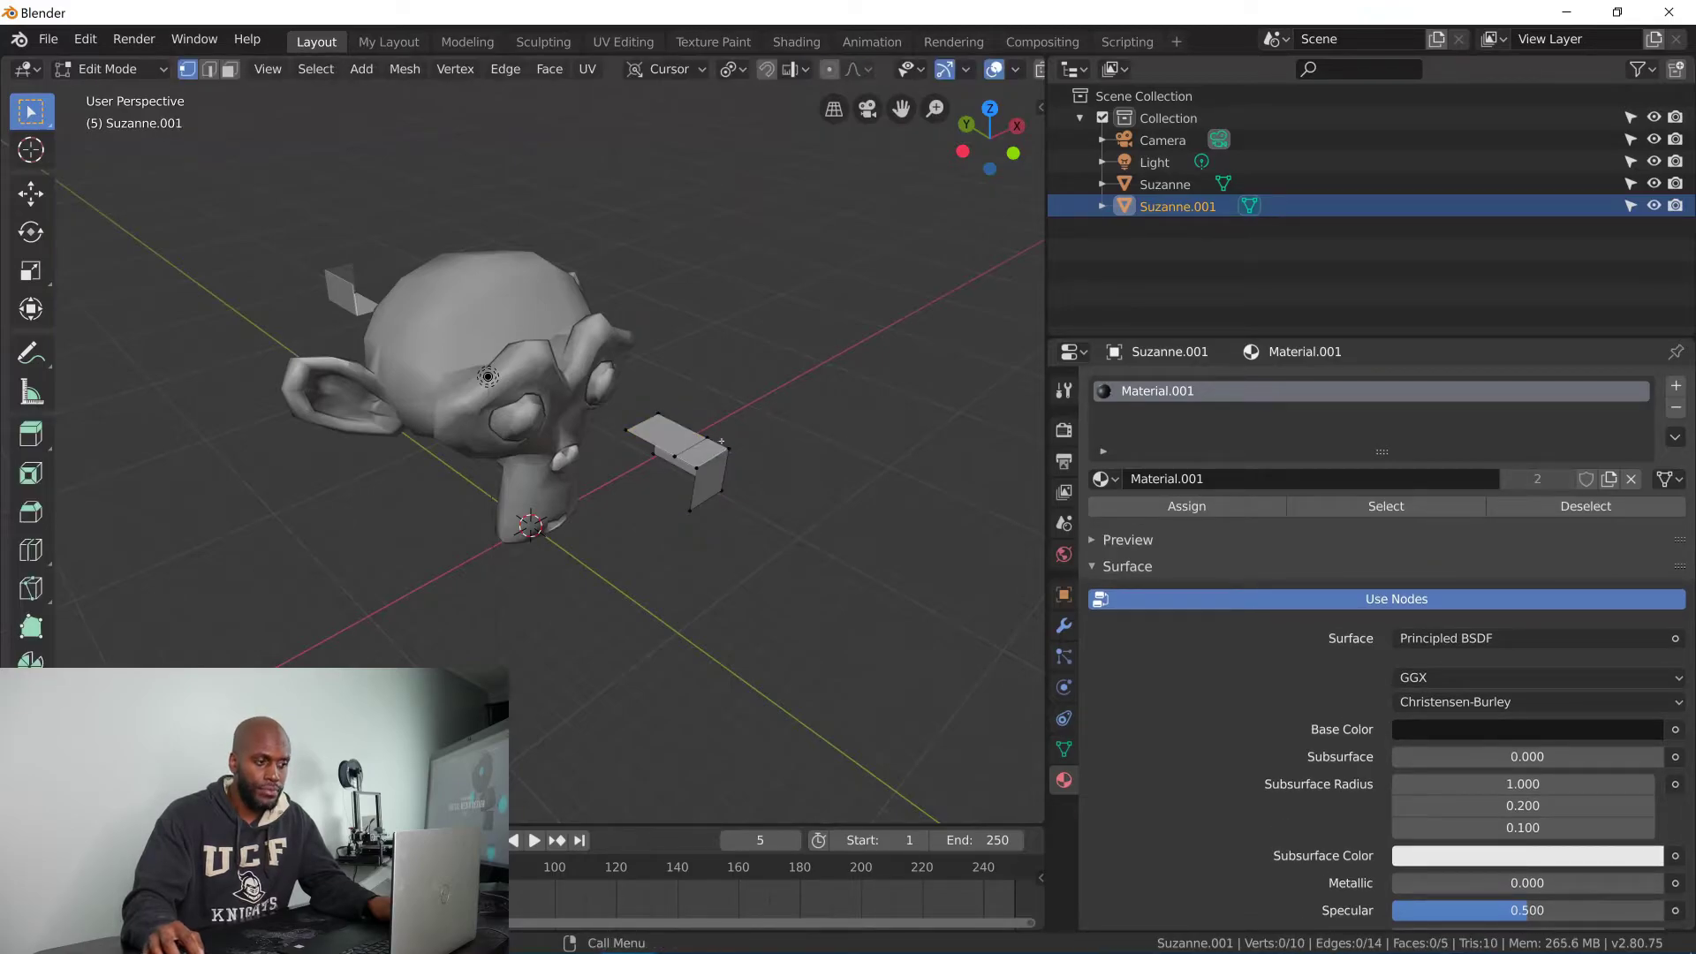
click(1631, 206)
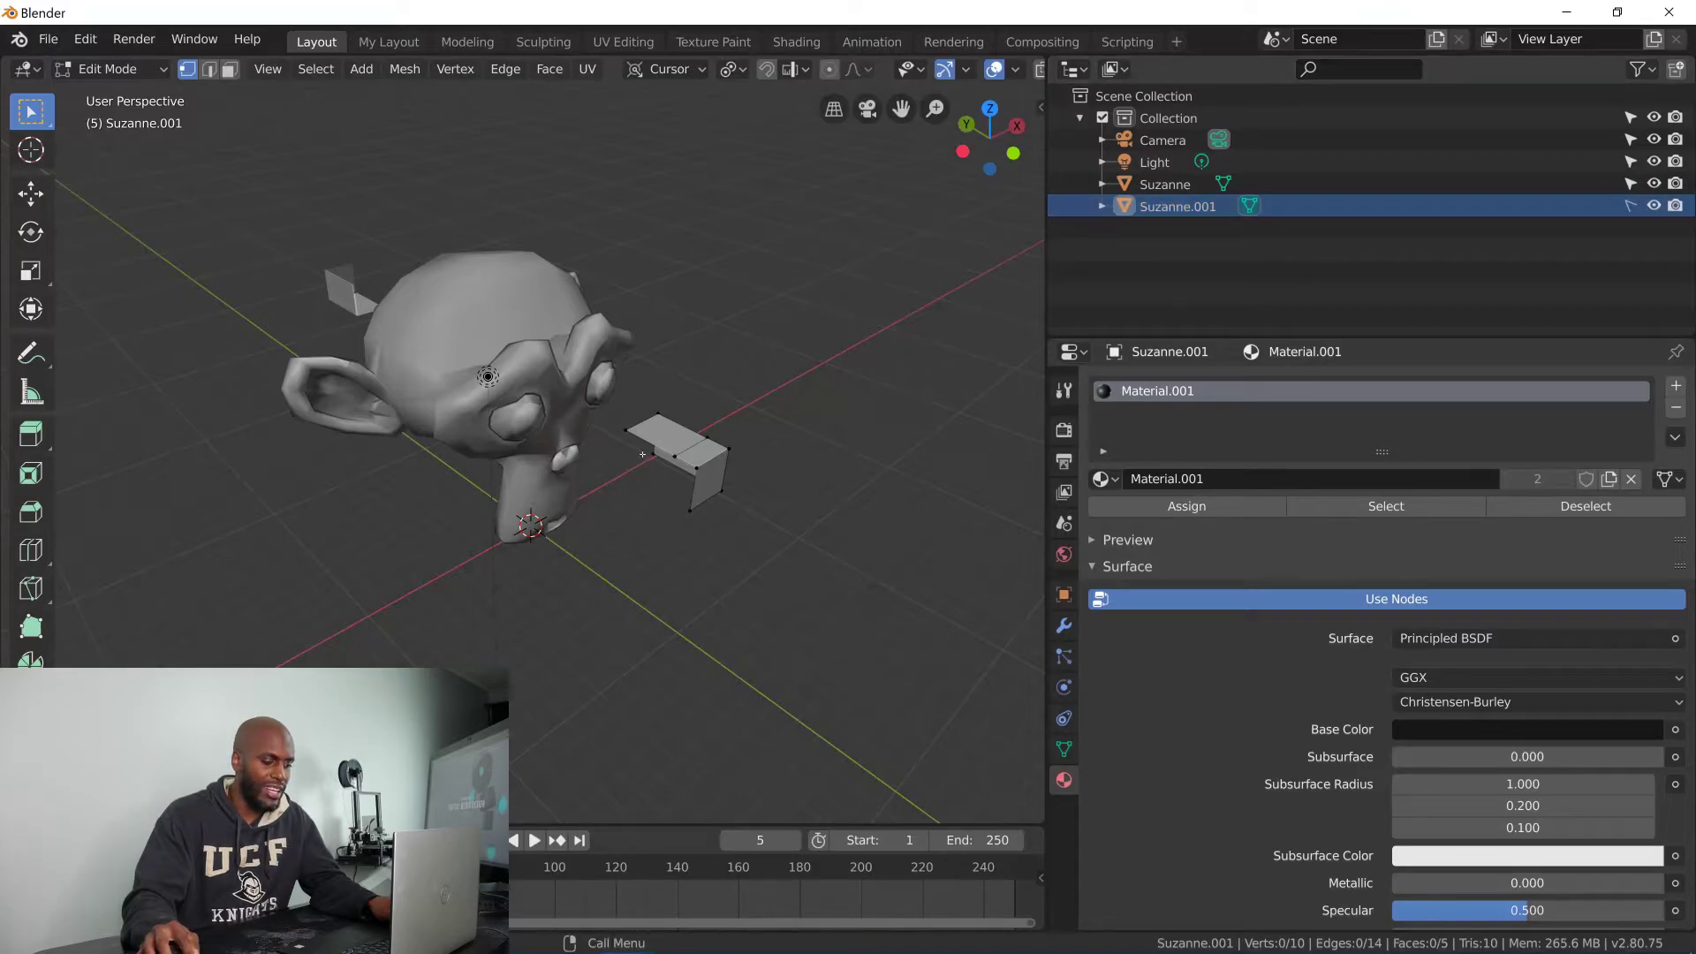
key(Tab)
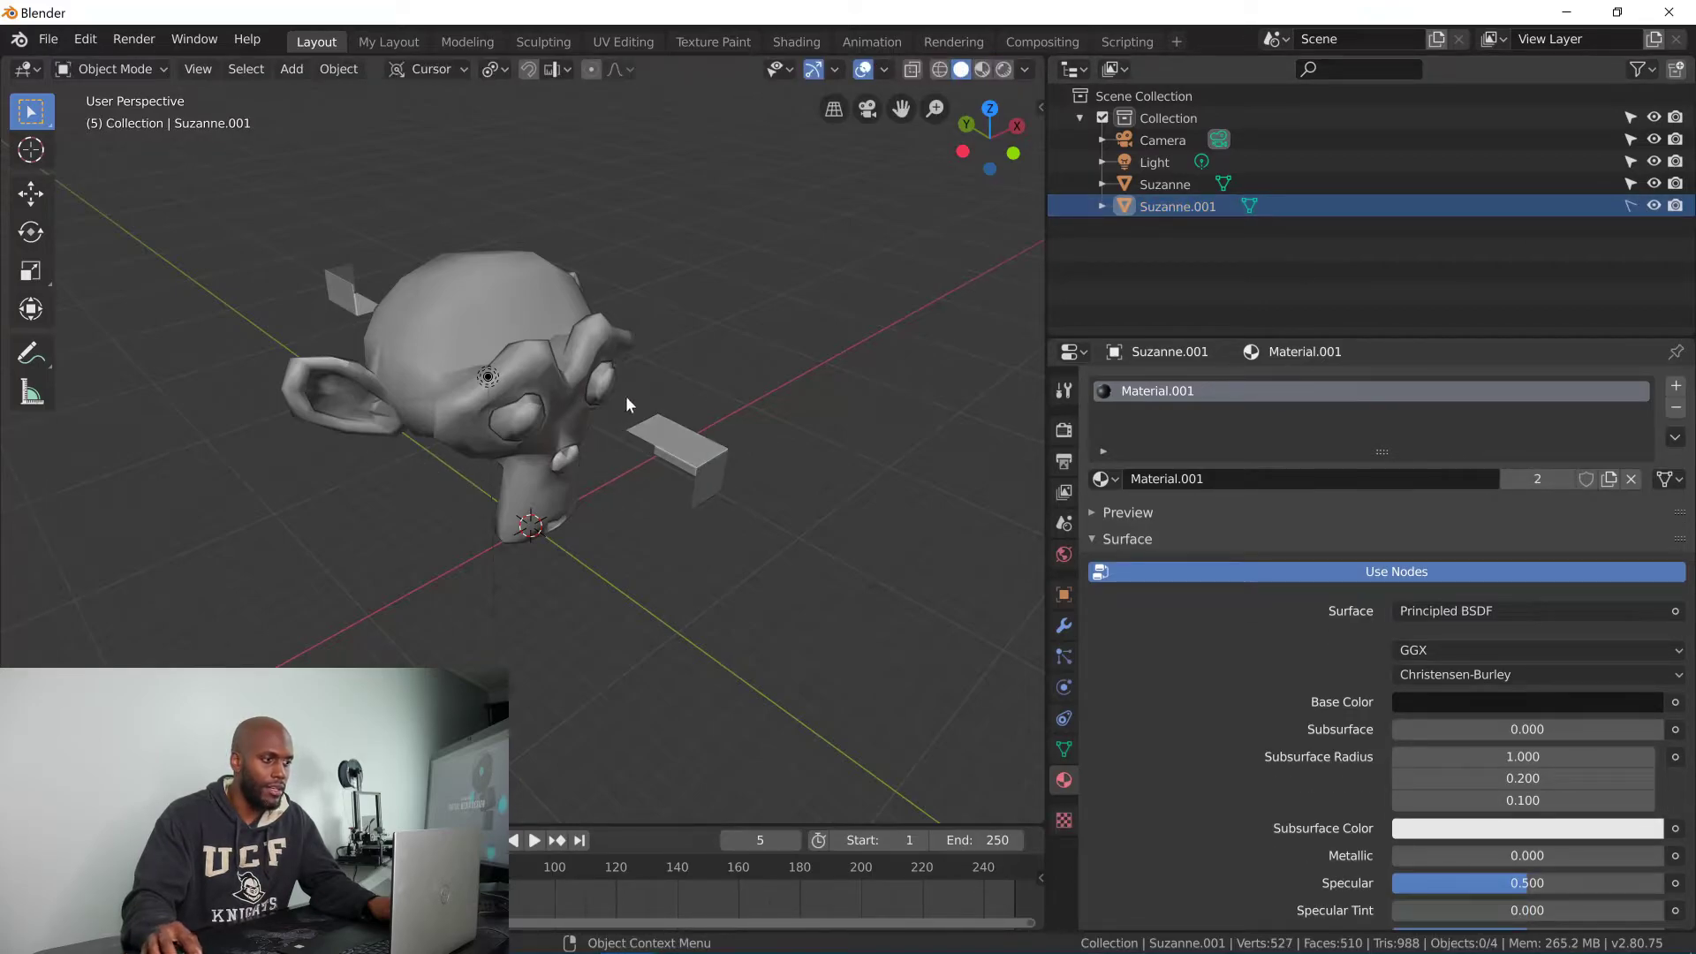
- Test viewport selection by picking the light, Suzanne, empty space and the separated piece in front of the face
click(489, 377)
click(575, 287)
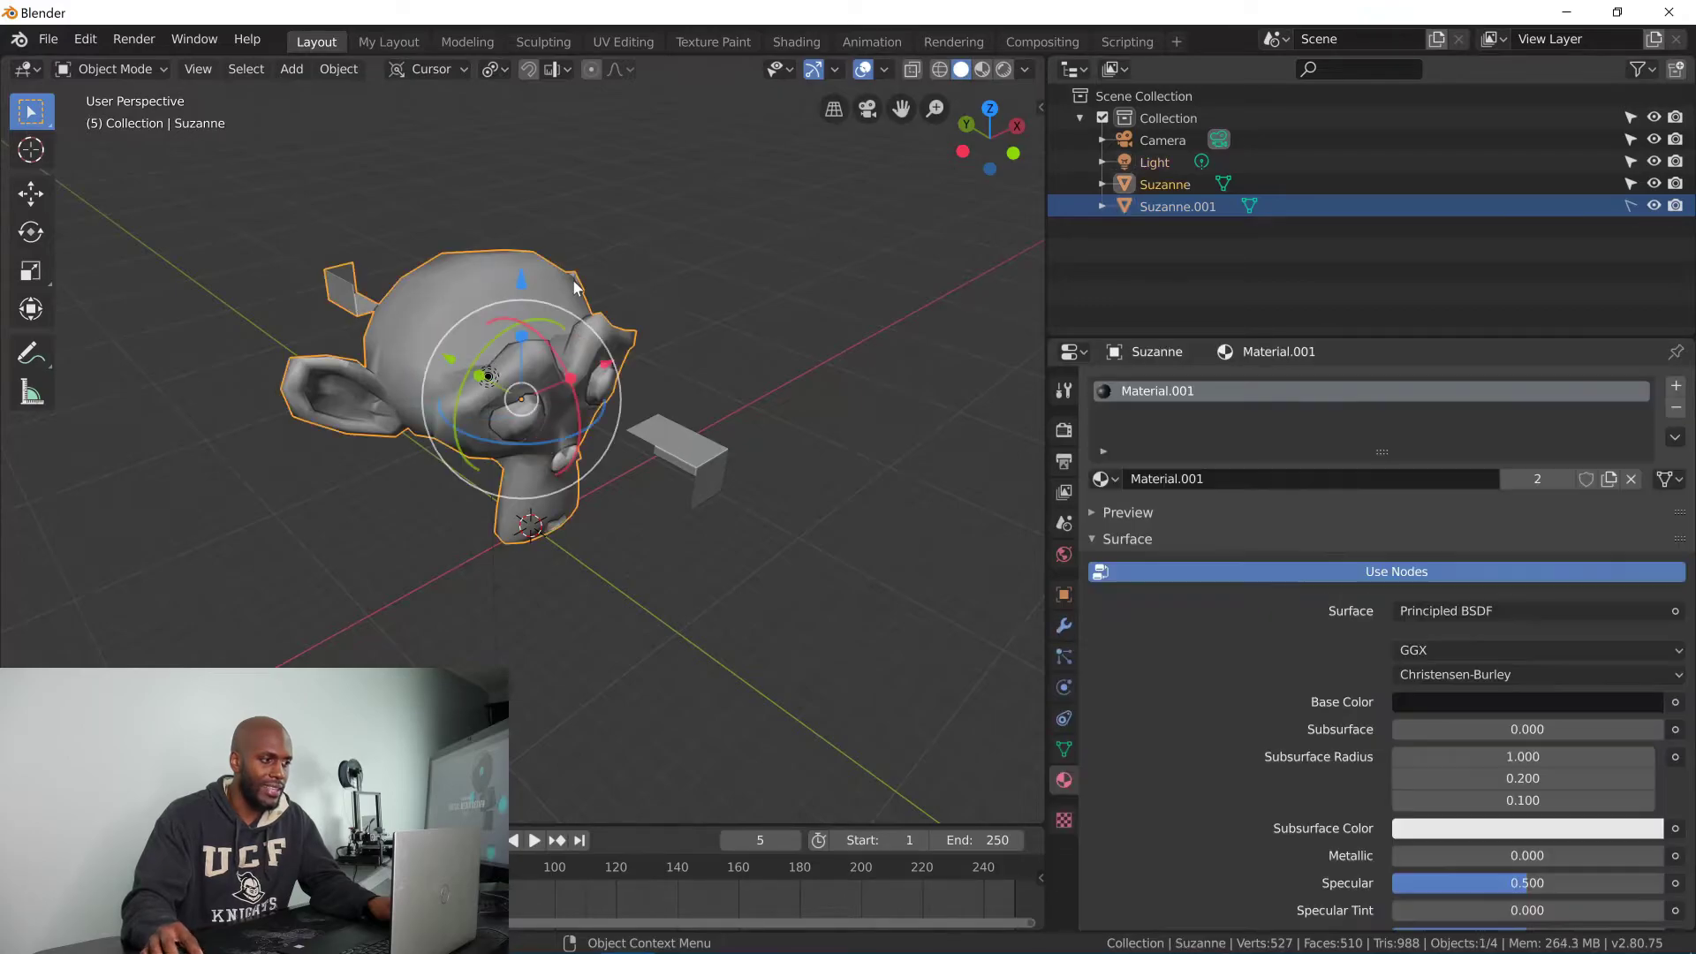
click(722, 257)
click(549, 298)
click(702, 453)
click(590, 335)
click(877, 399)
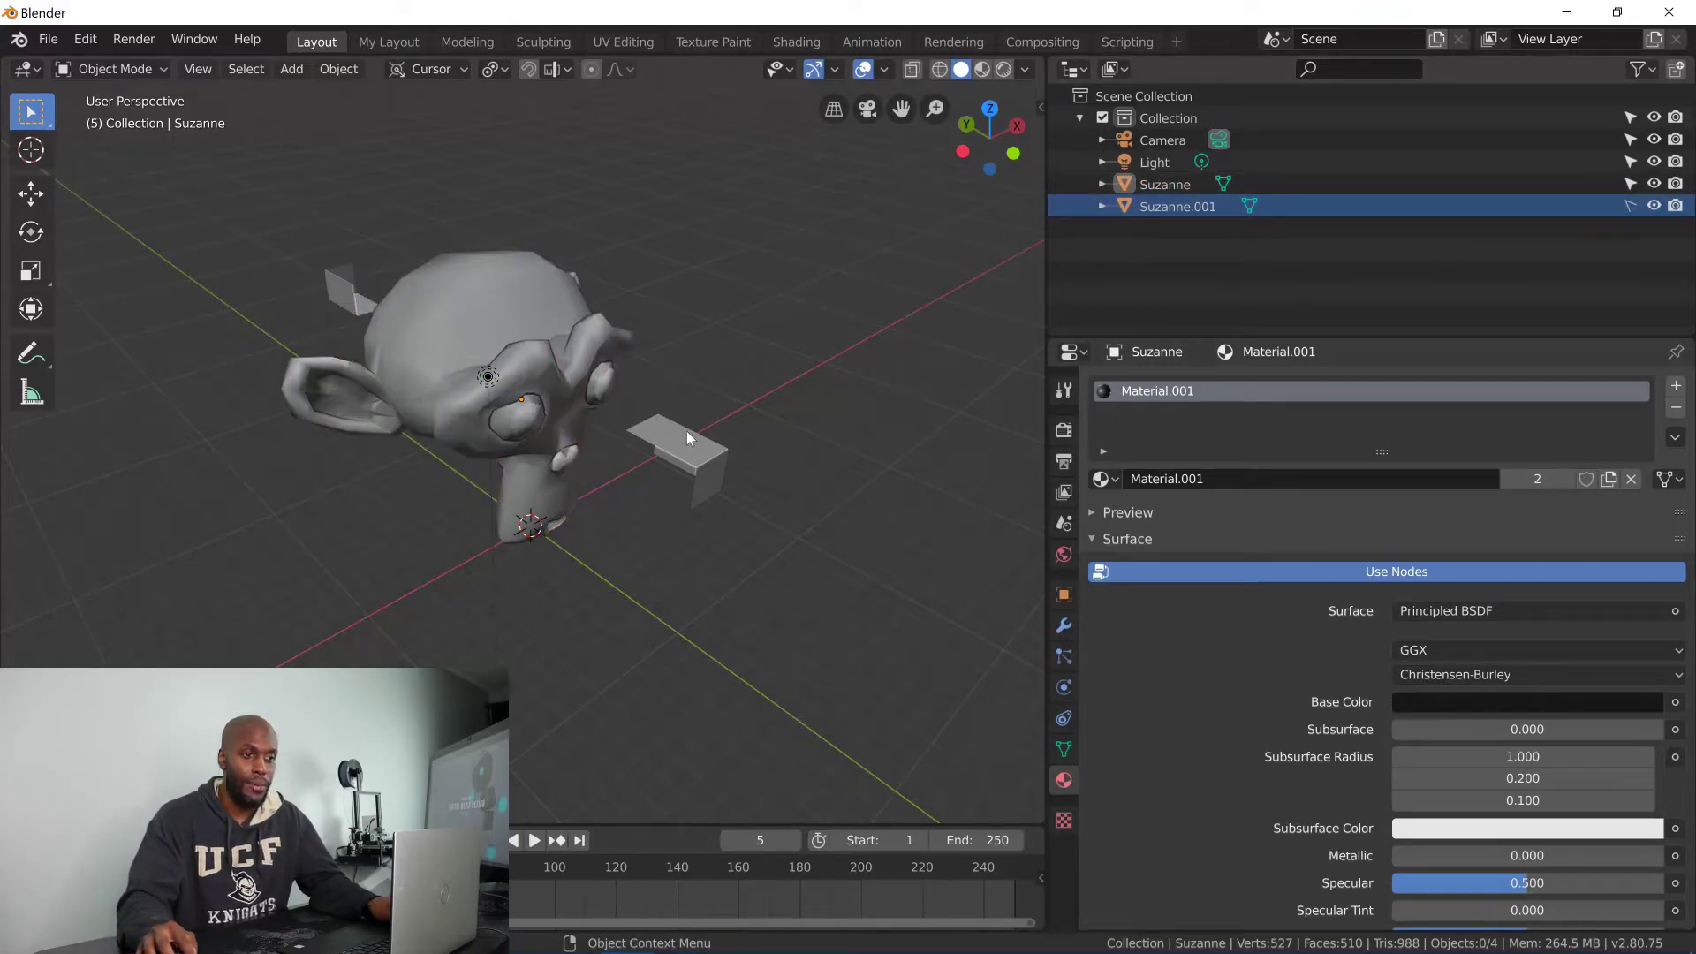
- Re-enable viewport selection for Suzanne.001 and select the piece in the viewport
click(1180, 207)
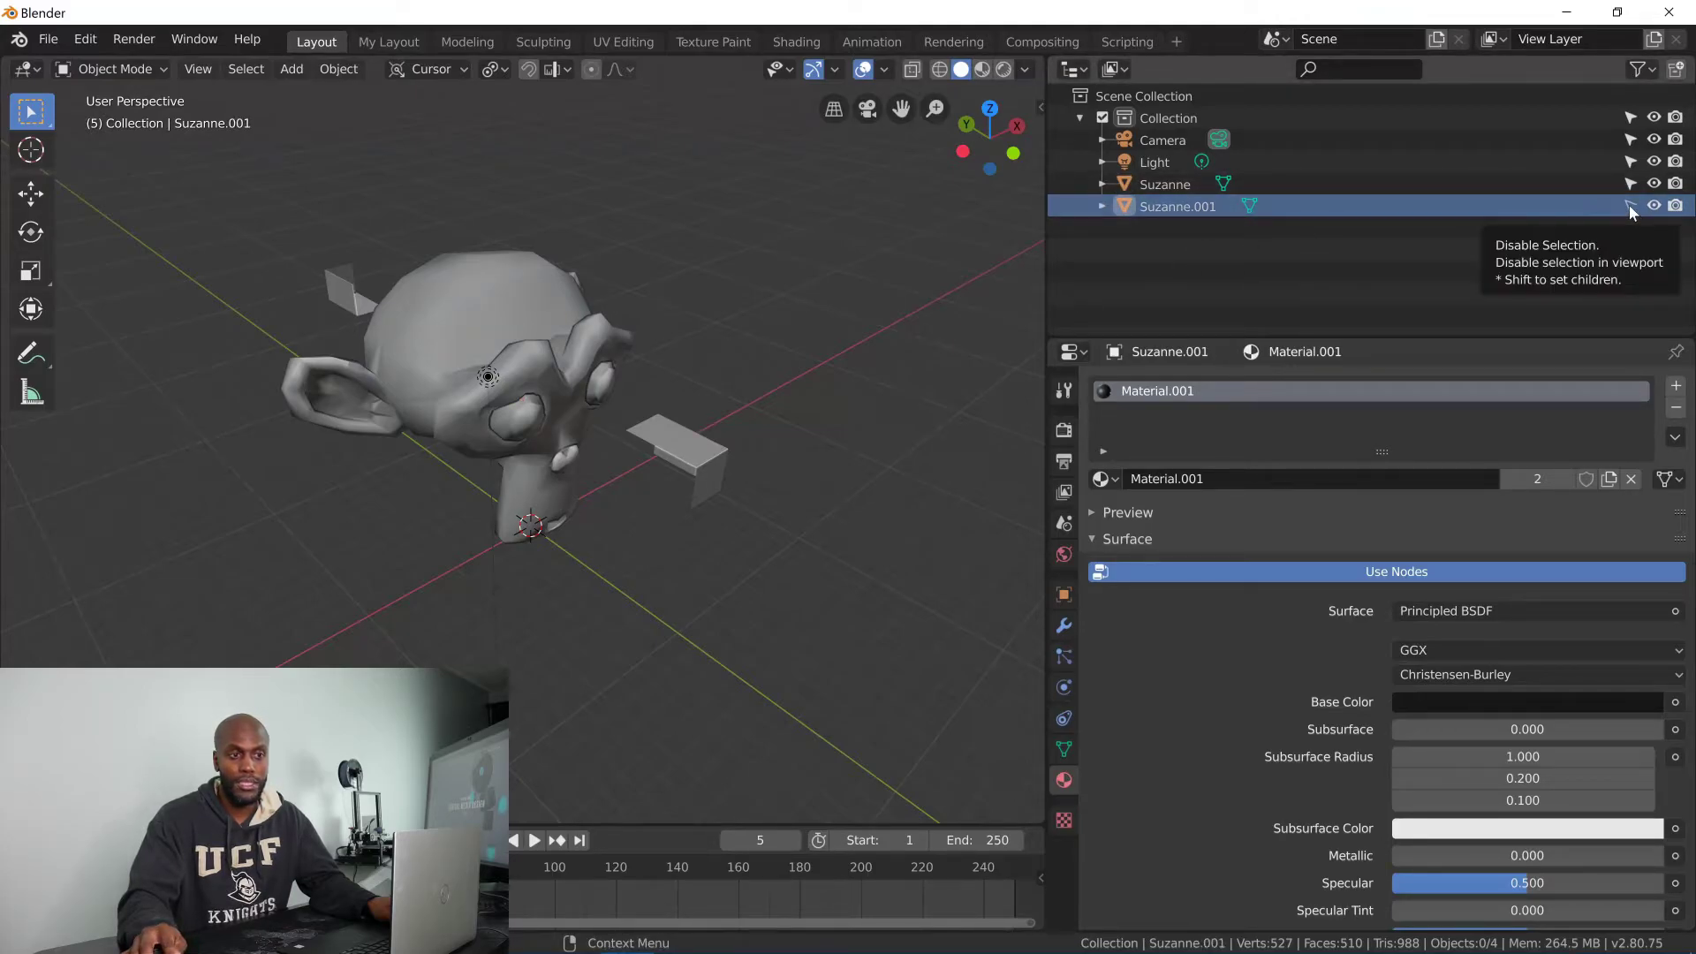
click(689, 468)
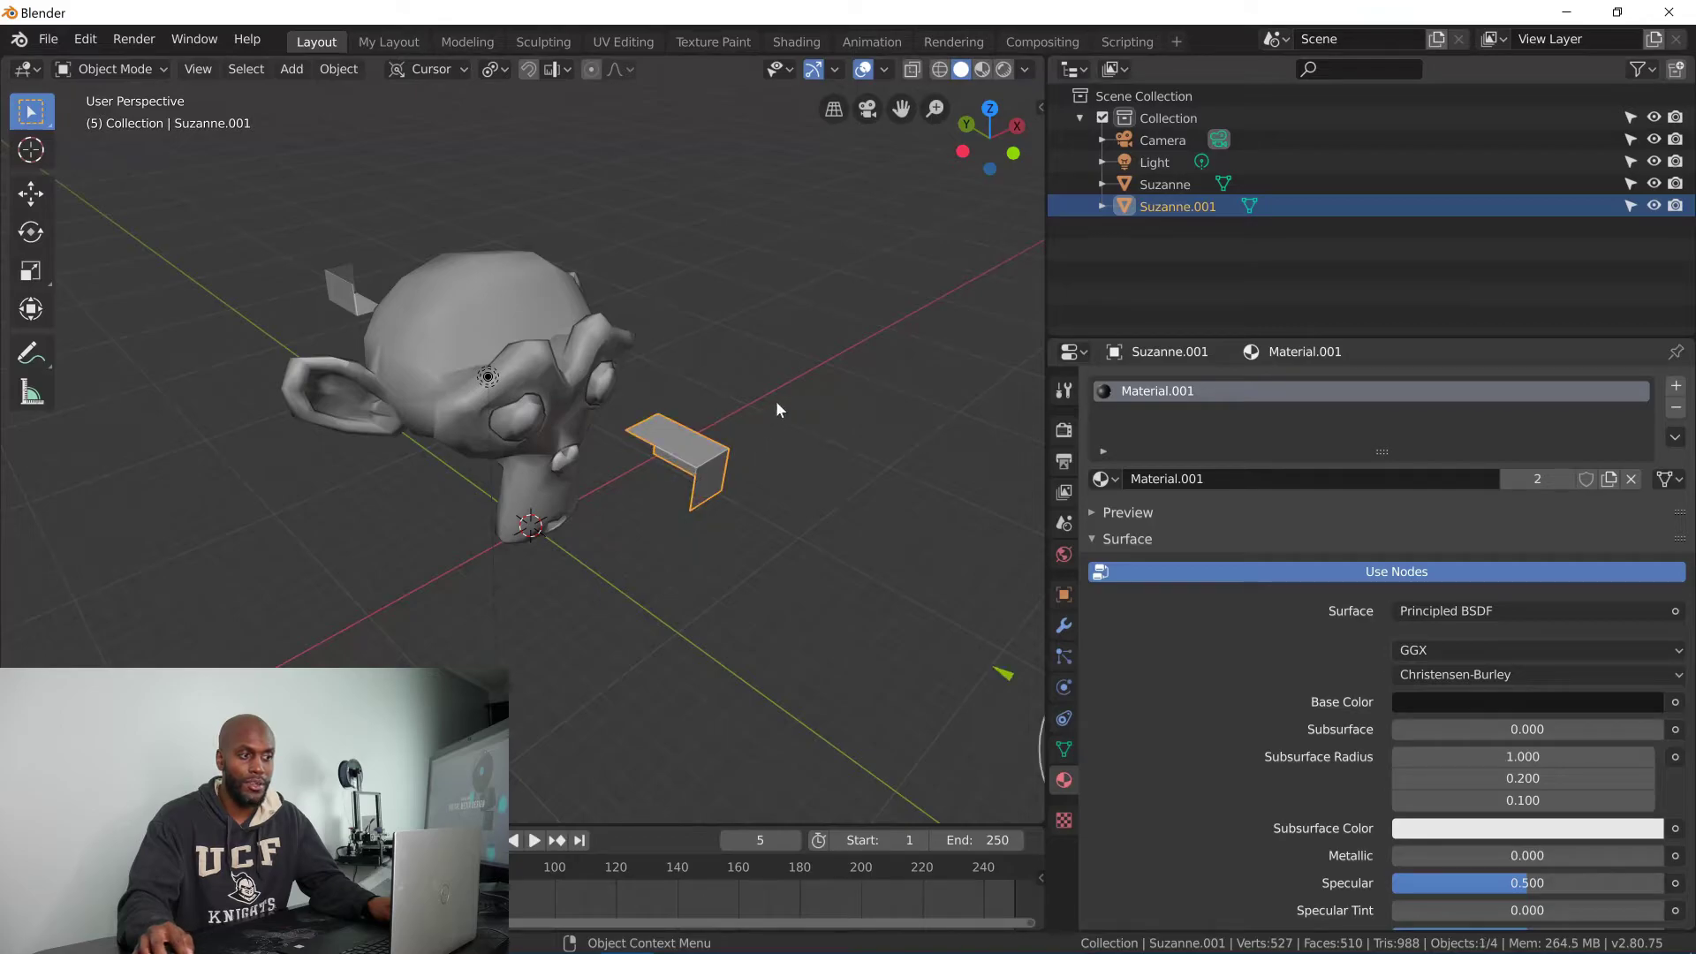
- Hide and show Suzanne.001 in the viewport several times, finishing with it visible
click(1654, 206)
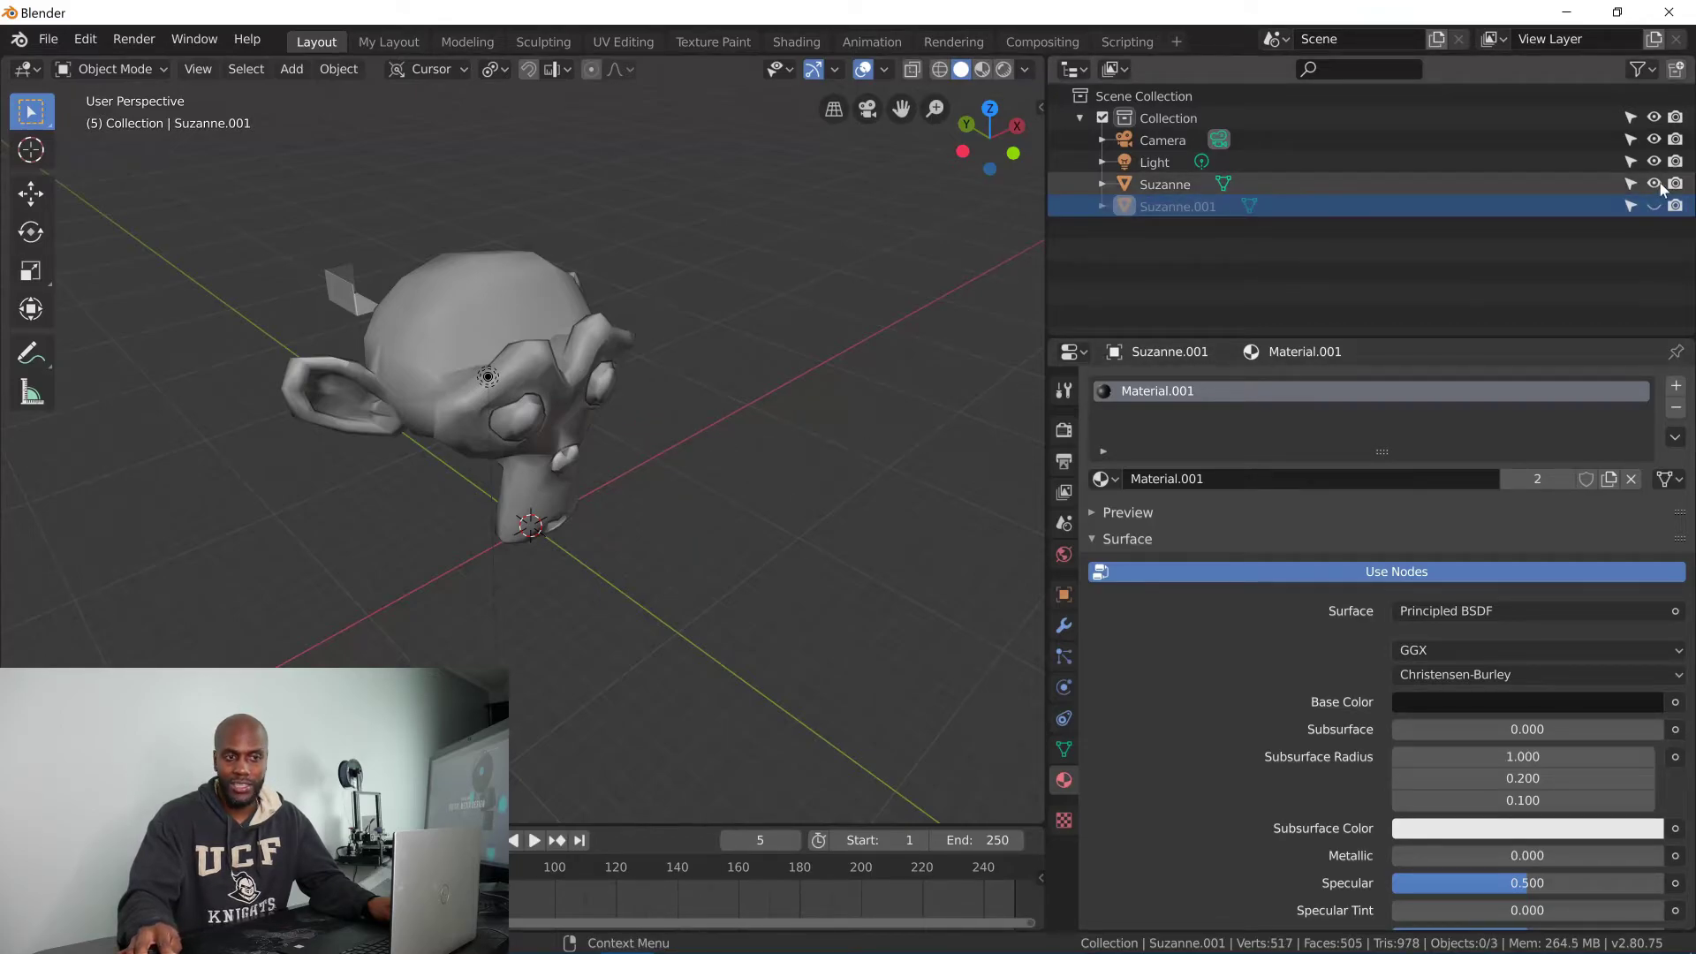
click(1654, 209)
click(1654, 207)
click(1654, 207)
click(1655, 206)
click(1654, 207)
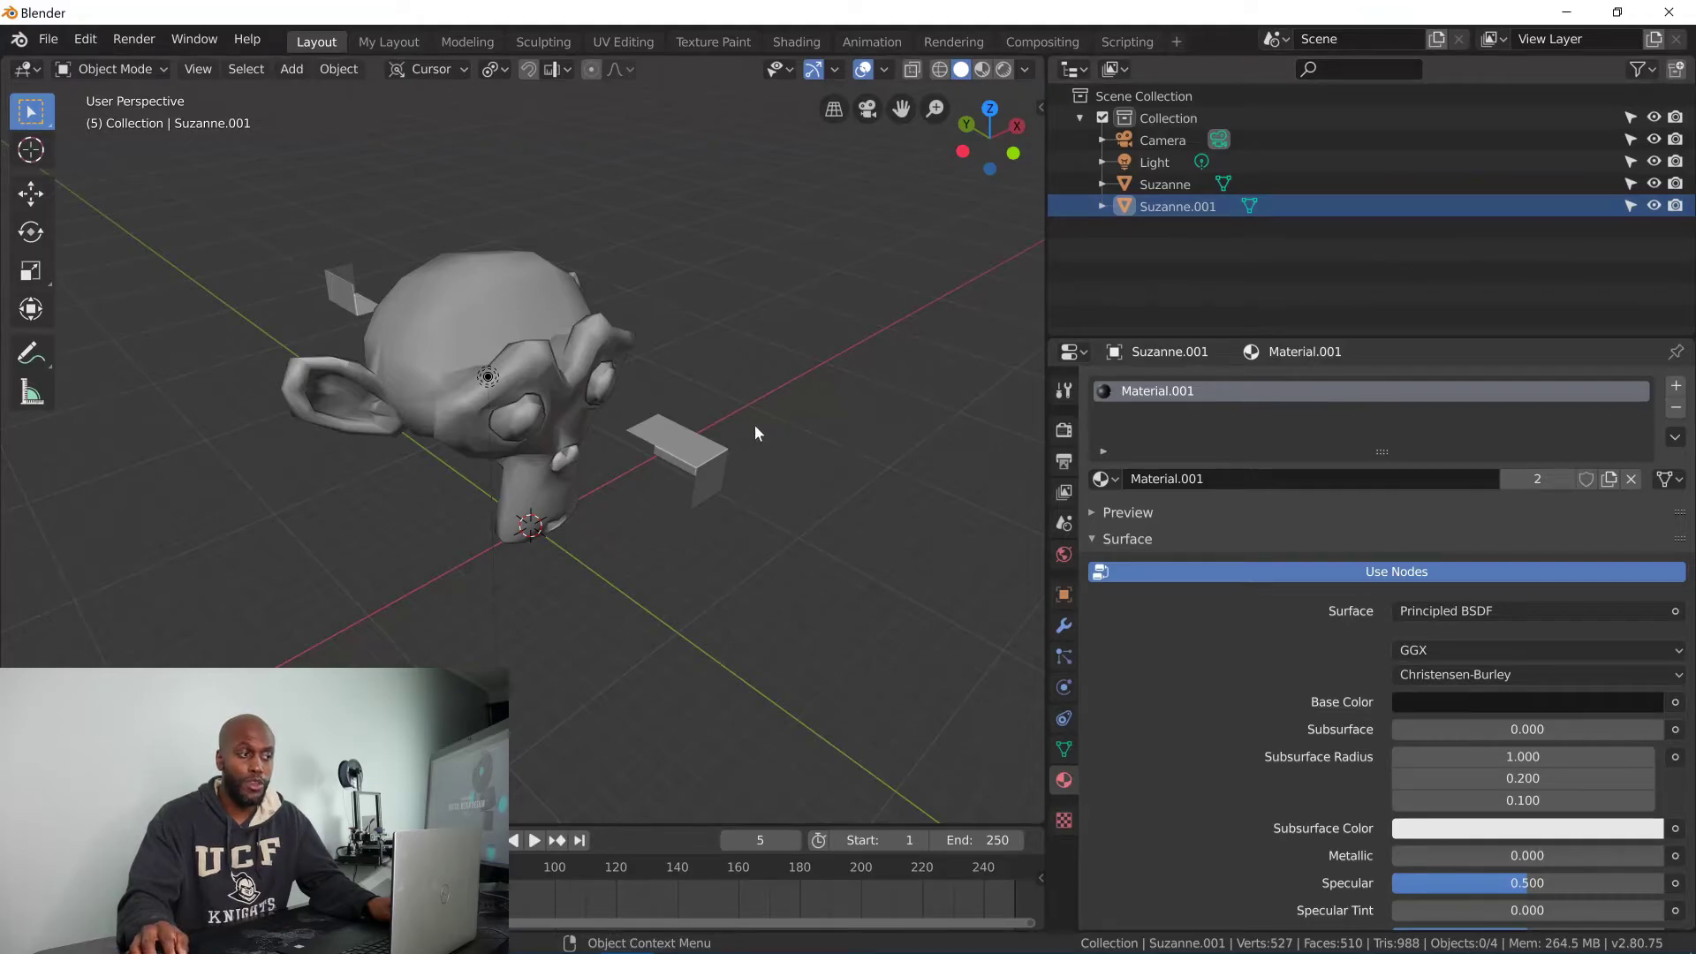
- Select the camera in the scene and switch the viewport to the camera's perspective
middle_drag(825, 373, 574, 500)
click(545, 502)
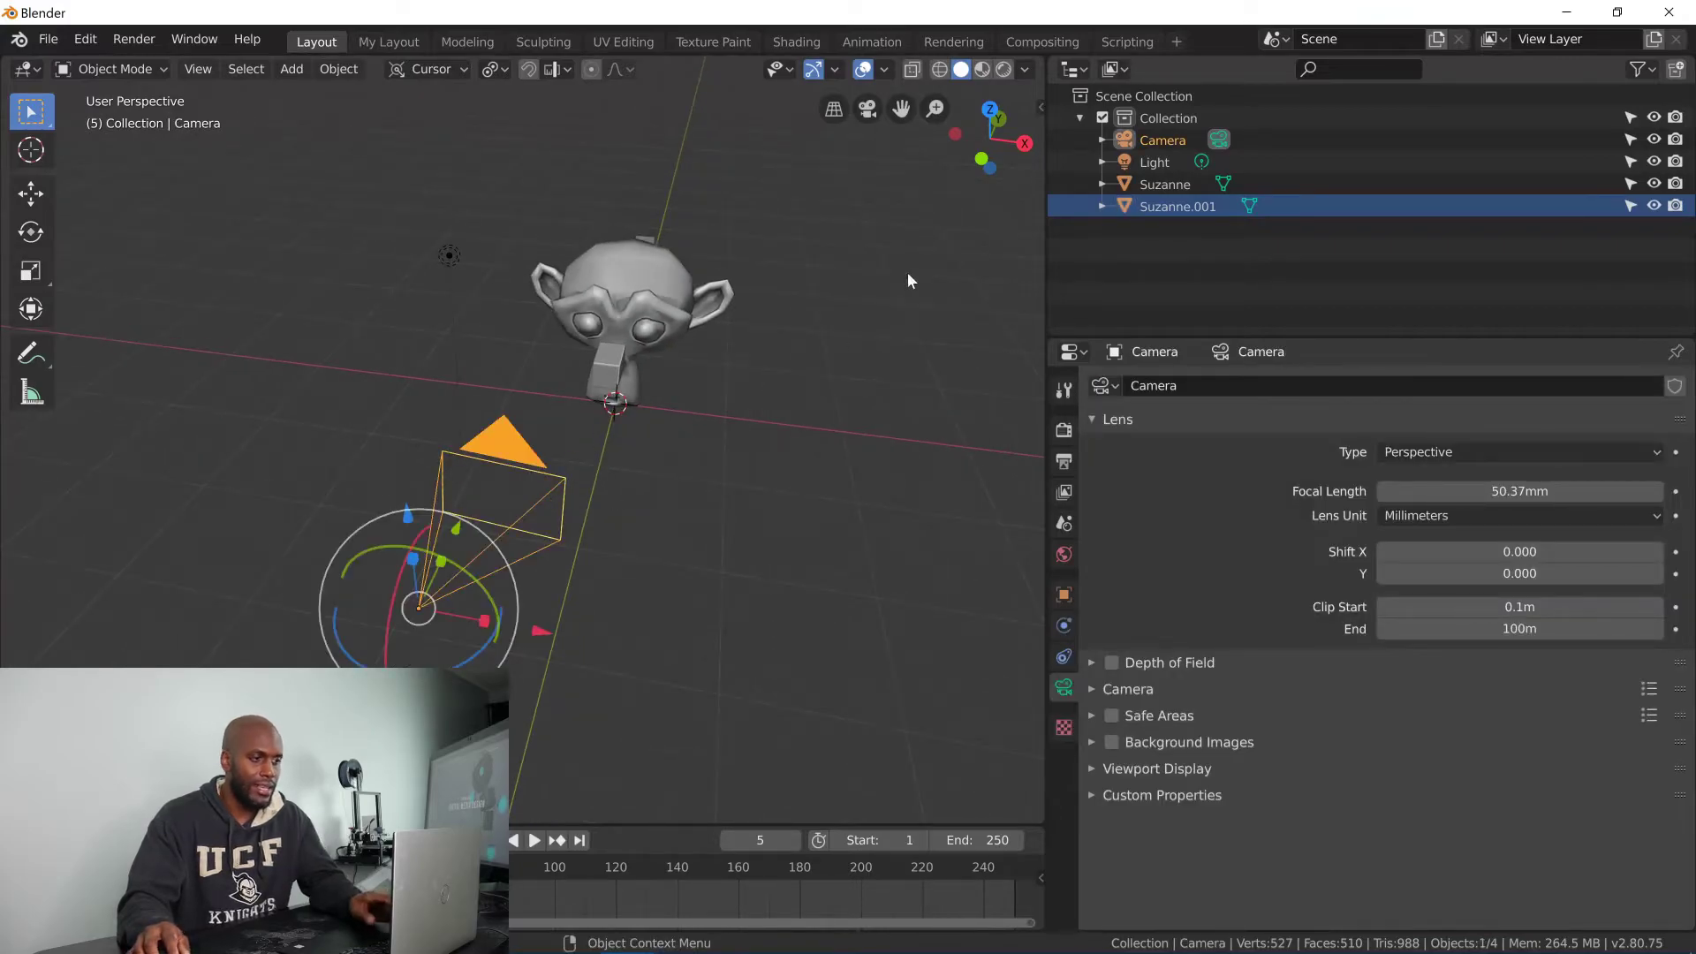
click(866, 110)
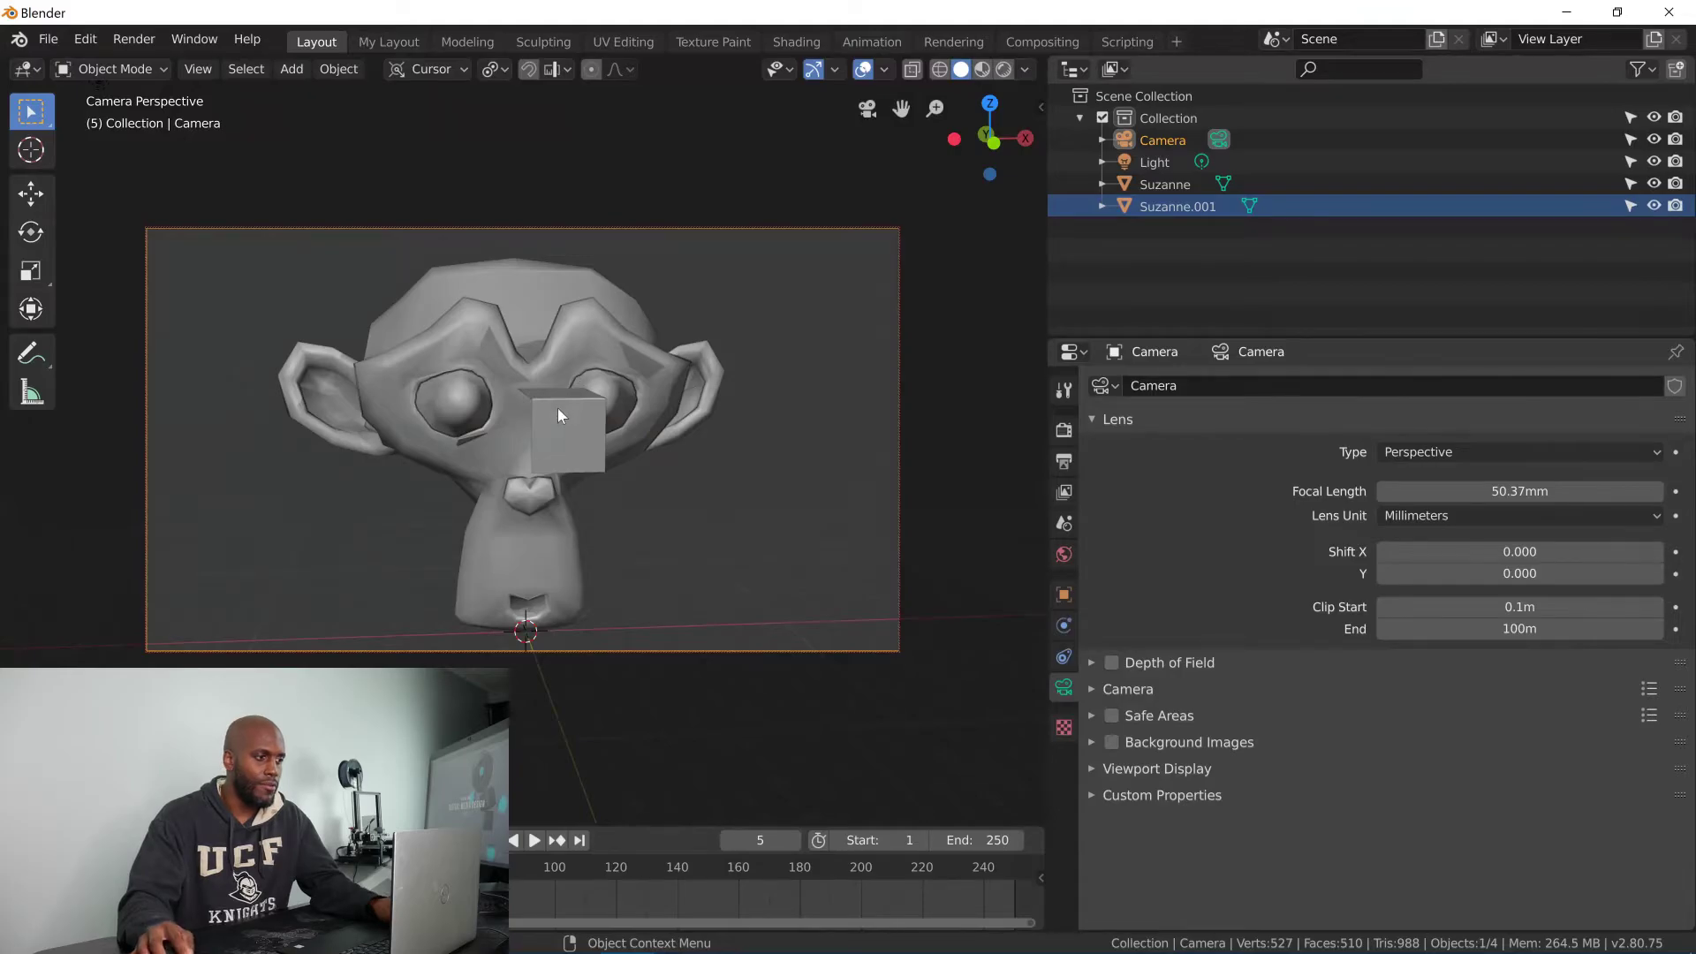
- Select the Suzanne.001 piece in front of the face and set its origin to its geometry
click(559, 407)
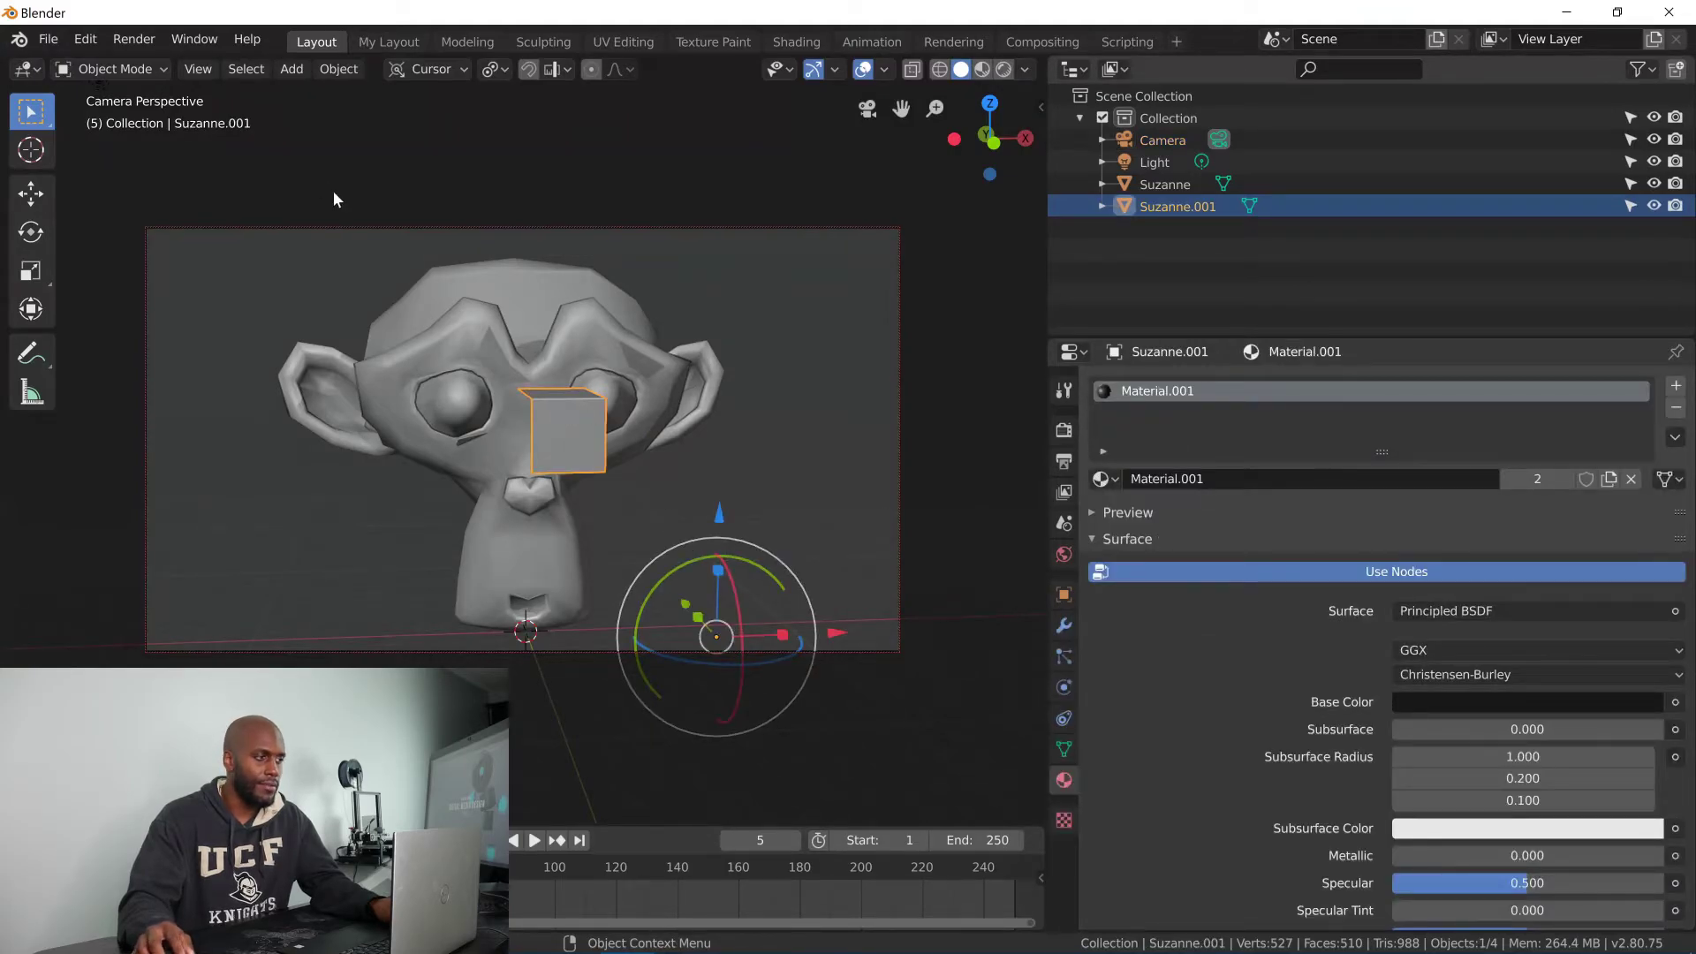
right_click(559, 429)
mouse_move(636, 349)
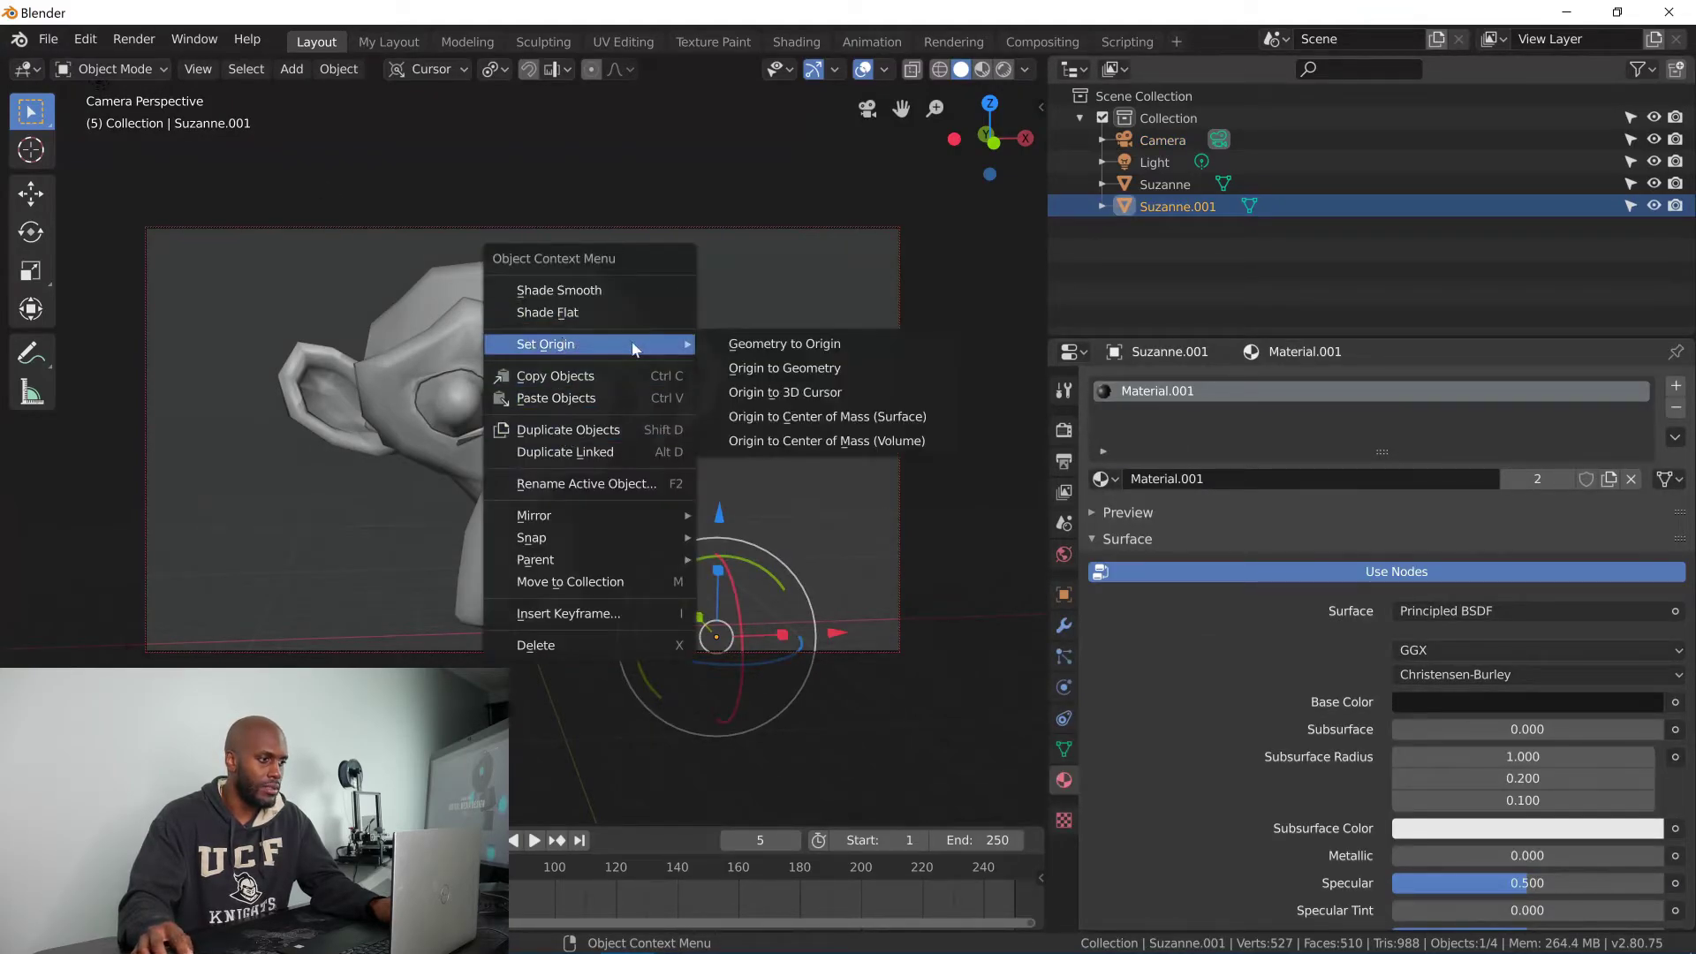
click(762, 369)
- Rotate the Suzanne.001 piece 90° about the X axis
key(r)
key(x)
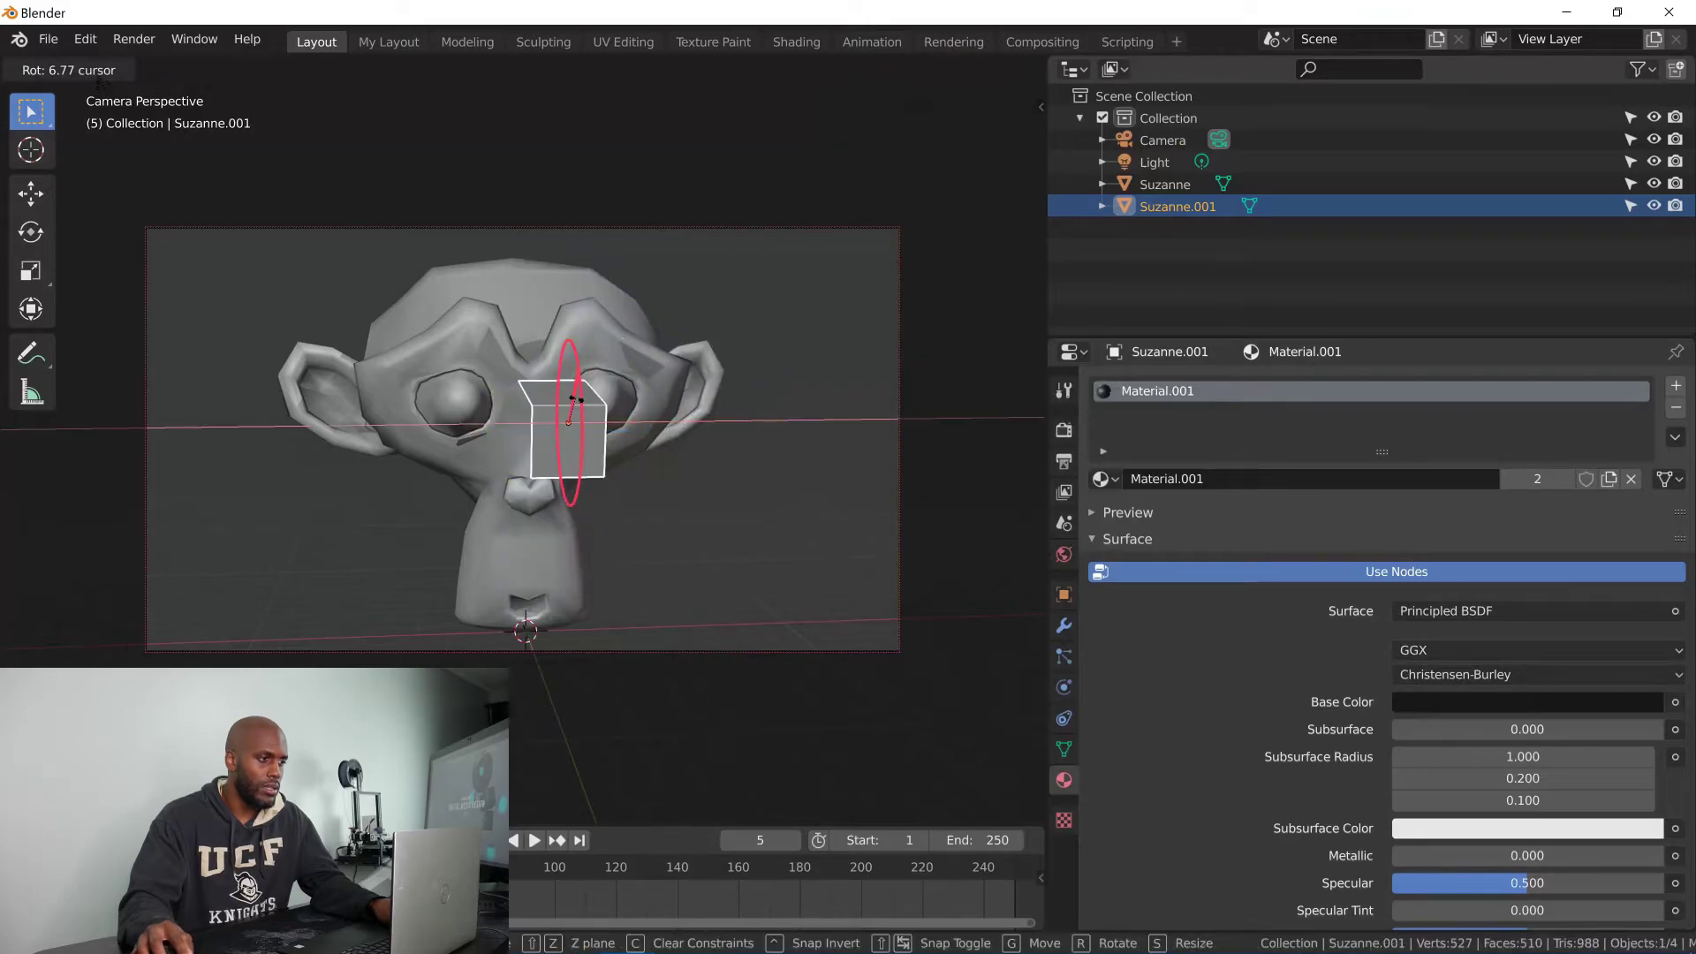
text(90)
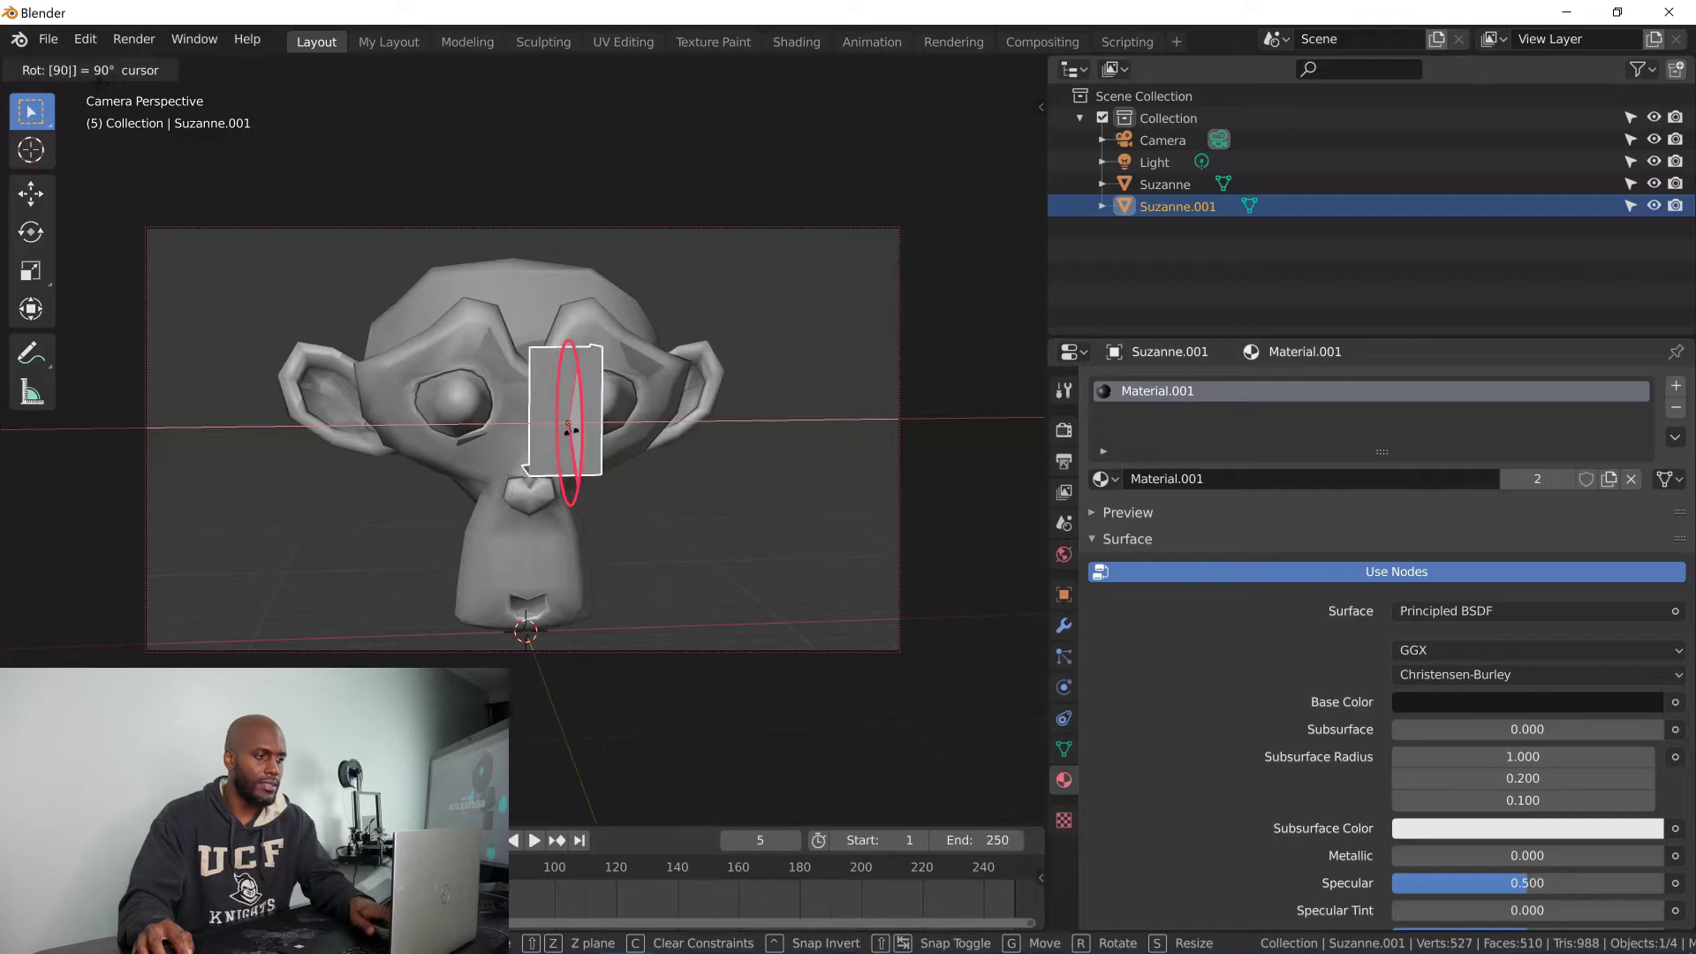
key(Return)
- Move the Suzanne.001 piece along X and Z until it sits beside the monkey's chin, below the ear
key(g)
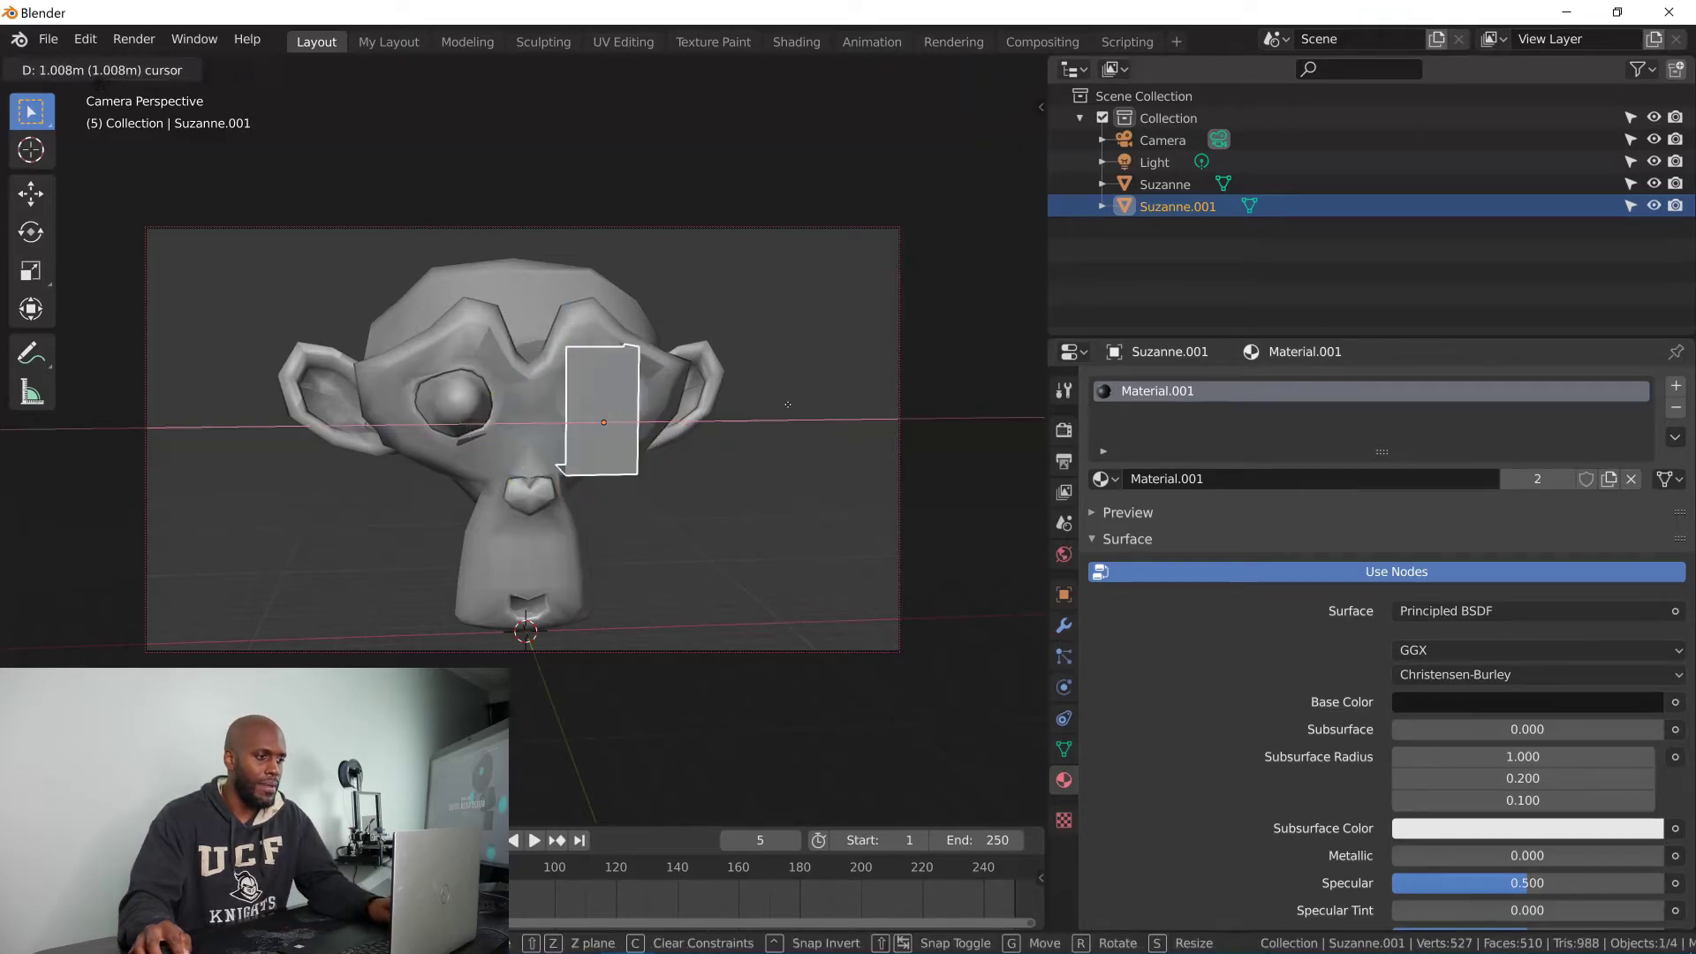
drag(875, 400, 876, 400)
drag(756, 309, 752, 422)
key(g)
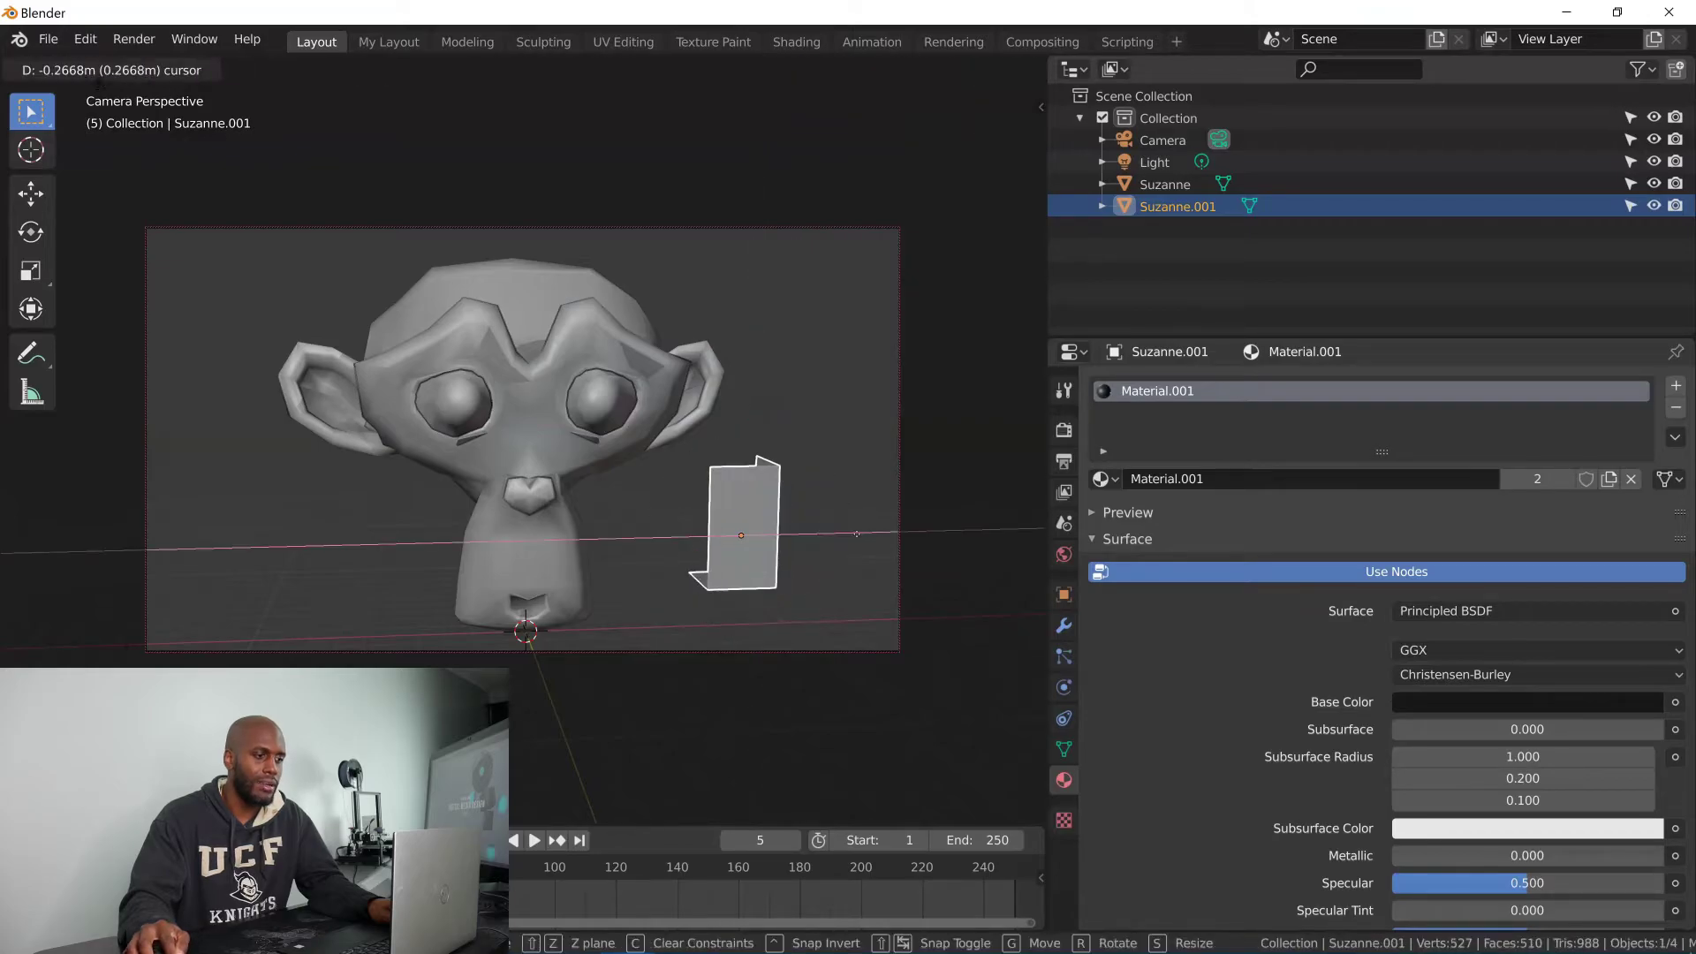
click(787, 542)
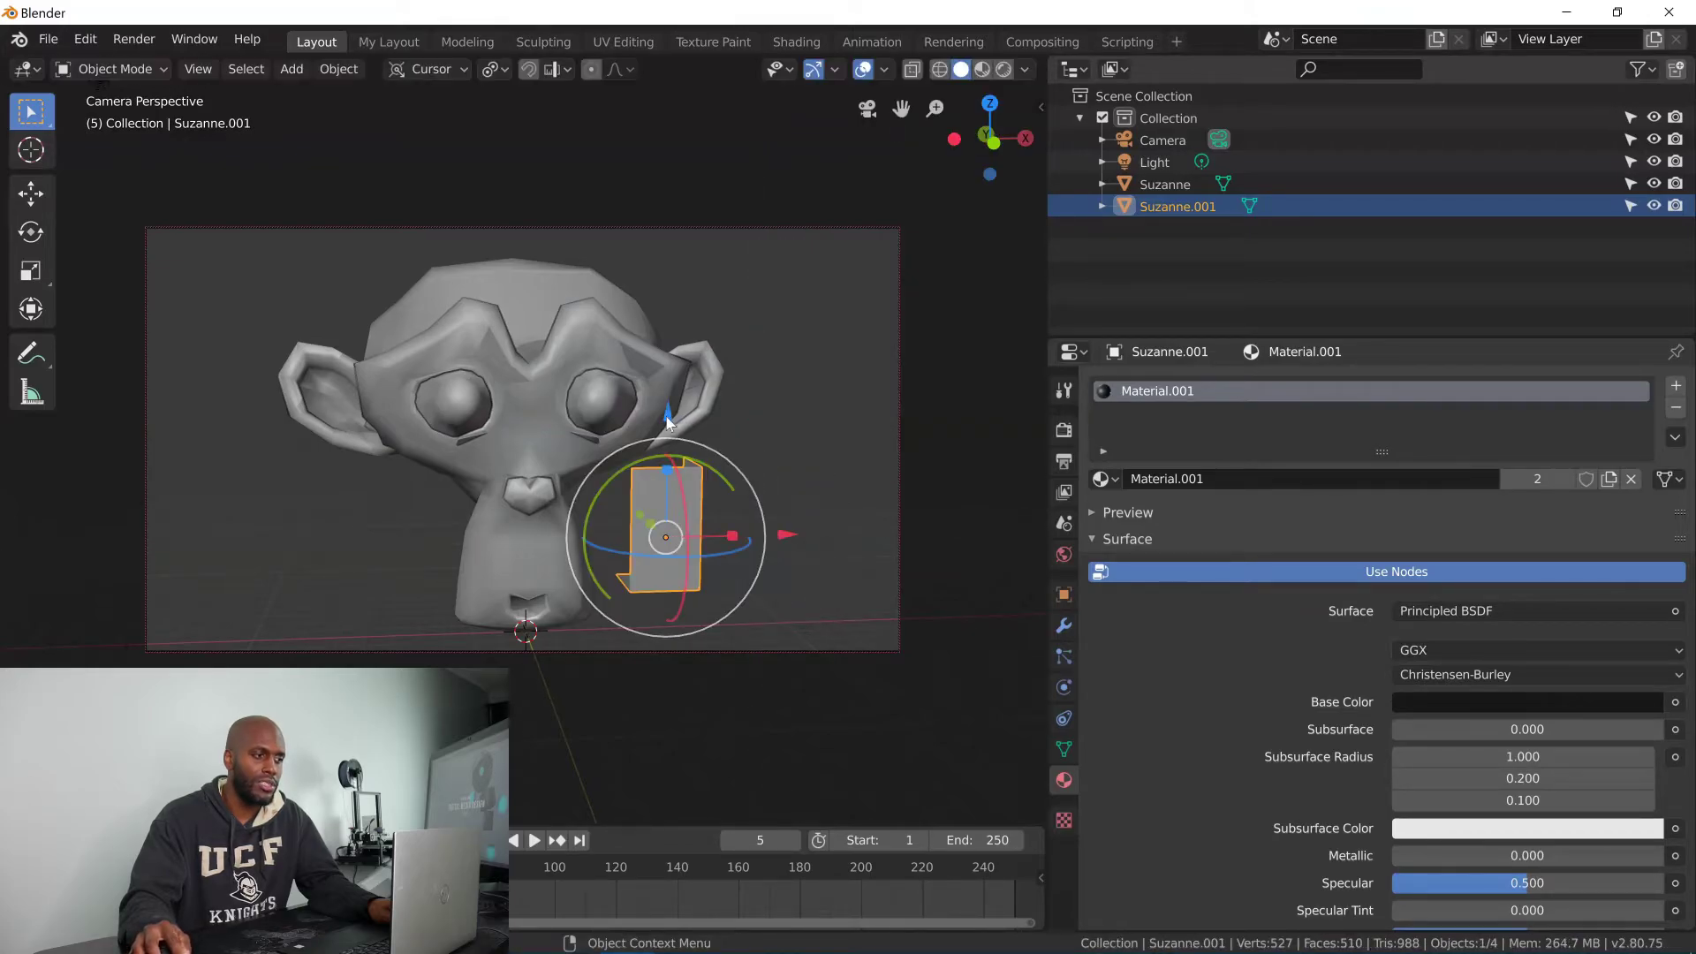
key(g)
key(z)
click(671, 438)
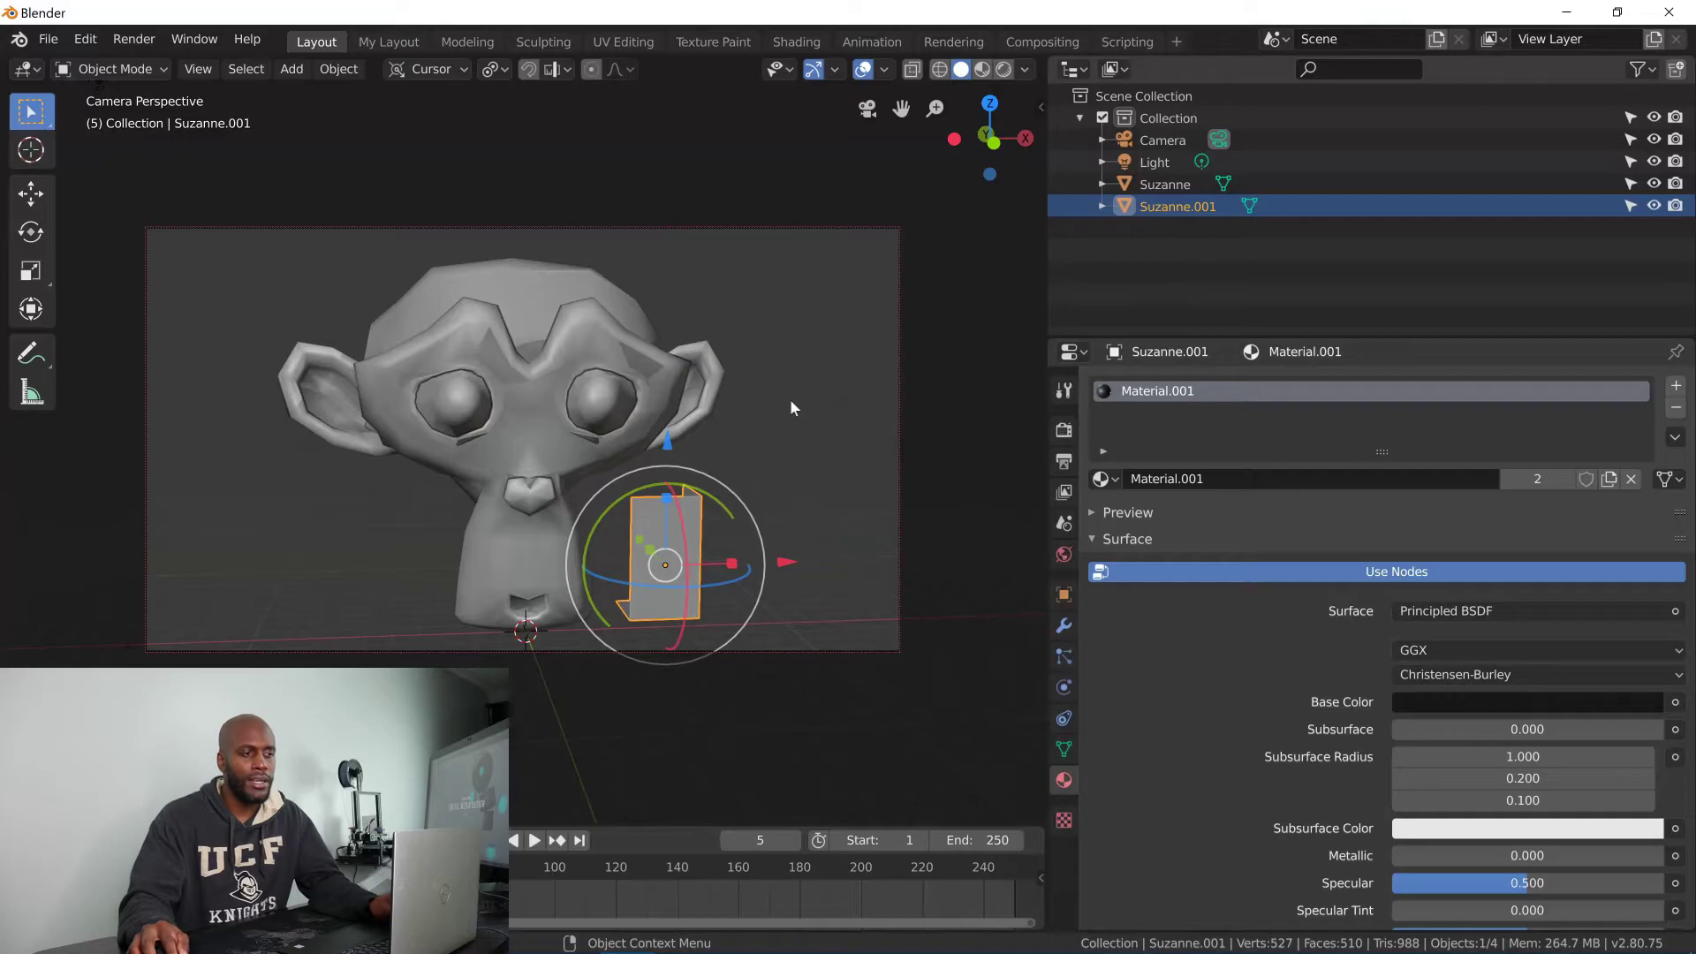
- Exclude Suzanne.001 from renders, render the image to check the result, and close the render window
click(1673, 208)
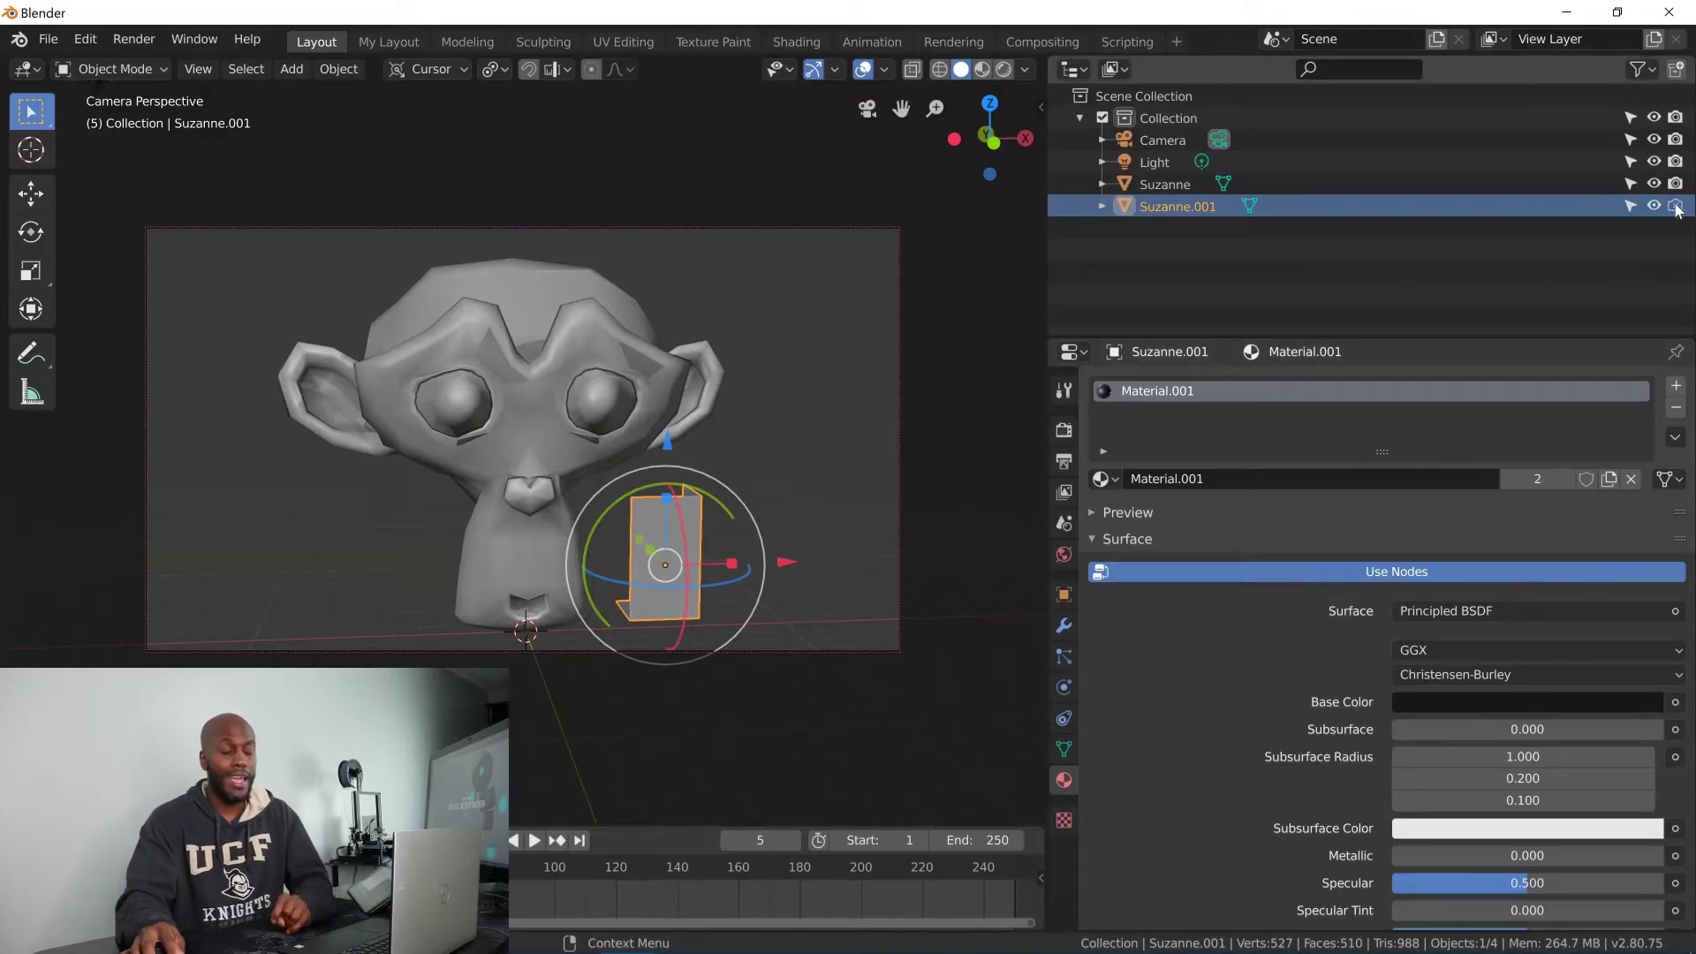
click(135, 39)
click(180, 66)
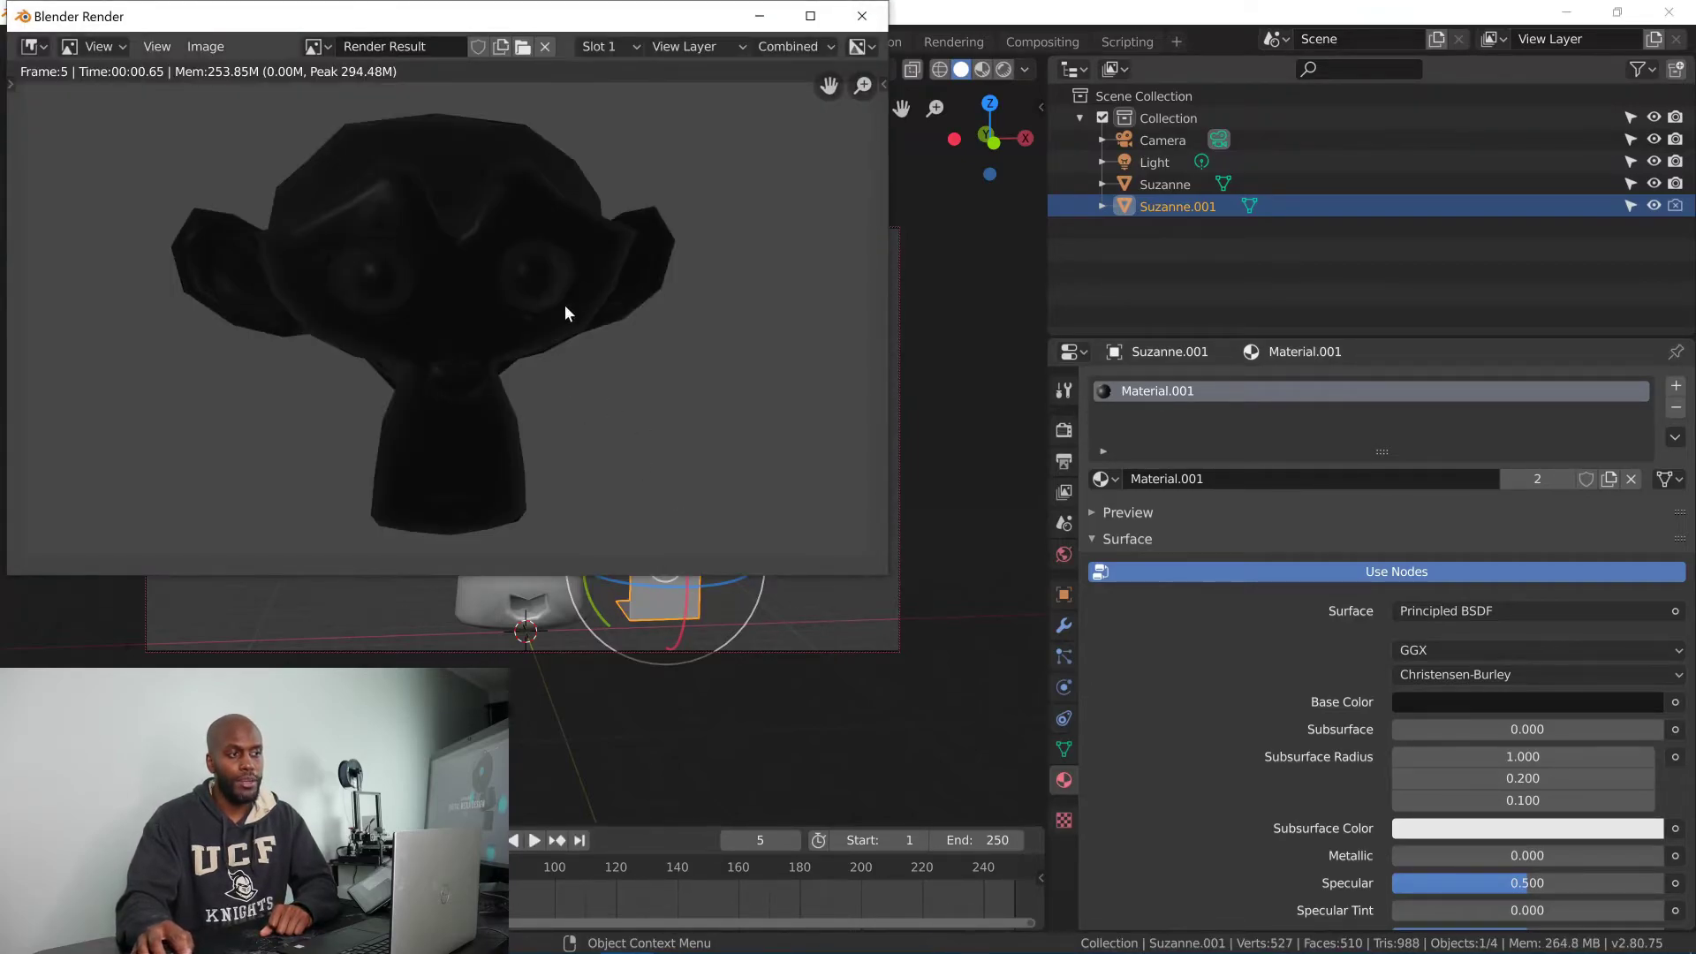
click(862, 16)
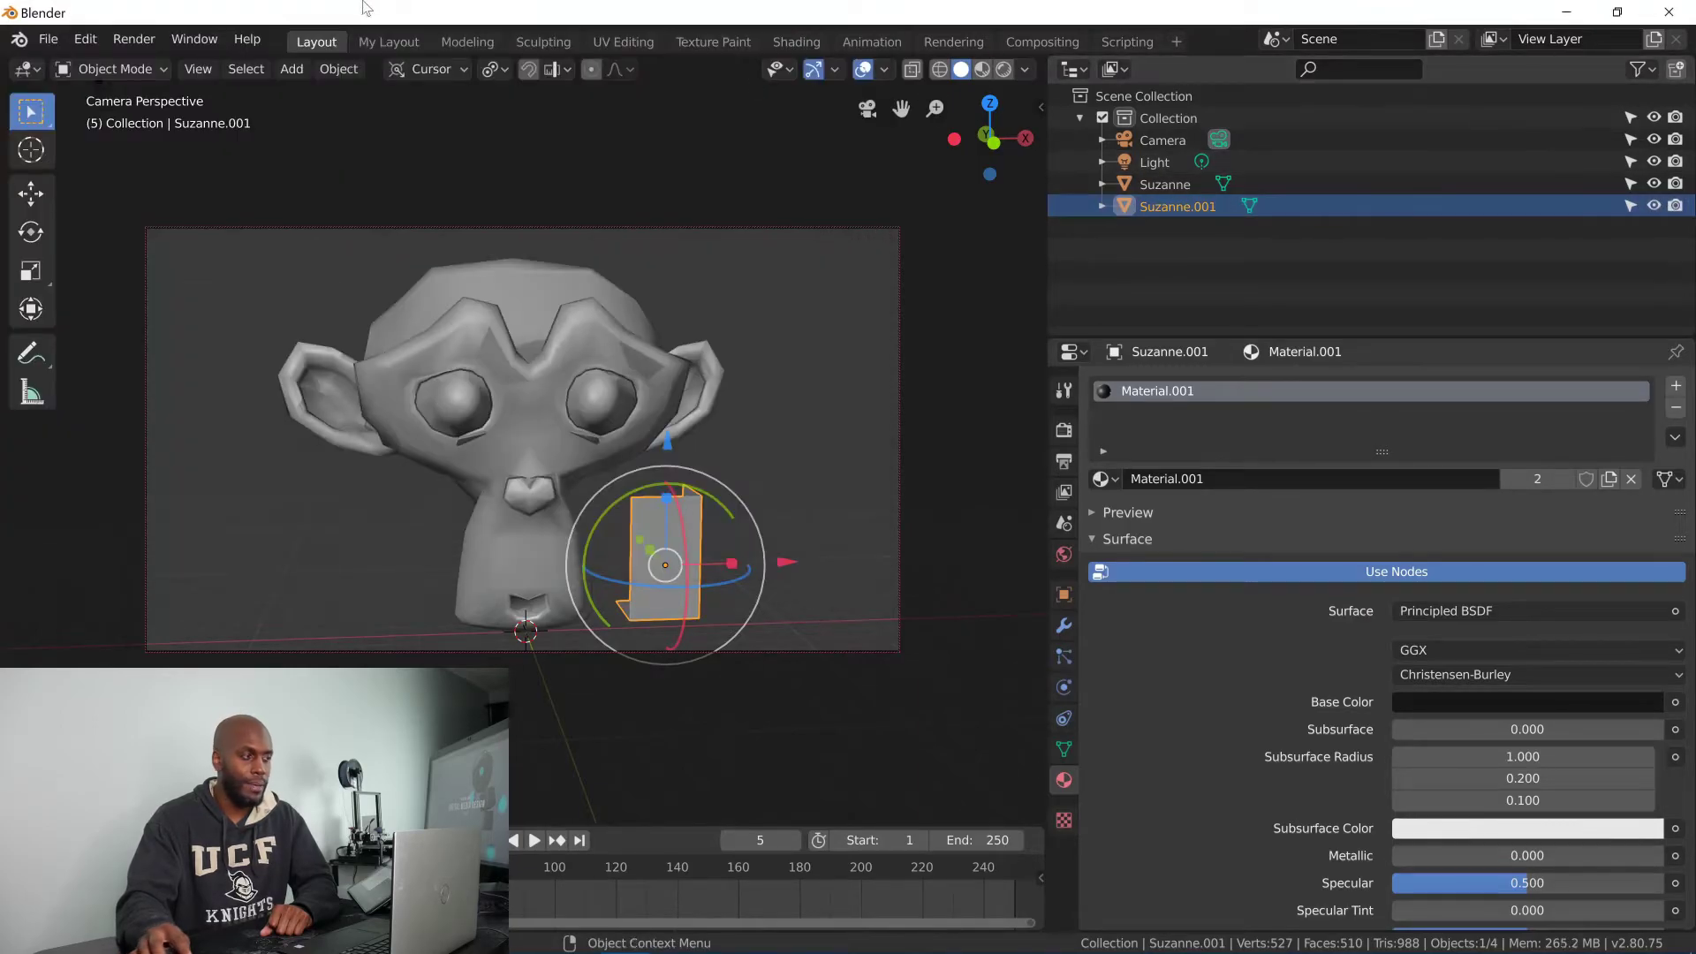
- Include Suzanne.001 in renders again and render the image for comparison
click(135, 38)
click(166, 66)
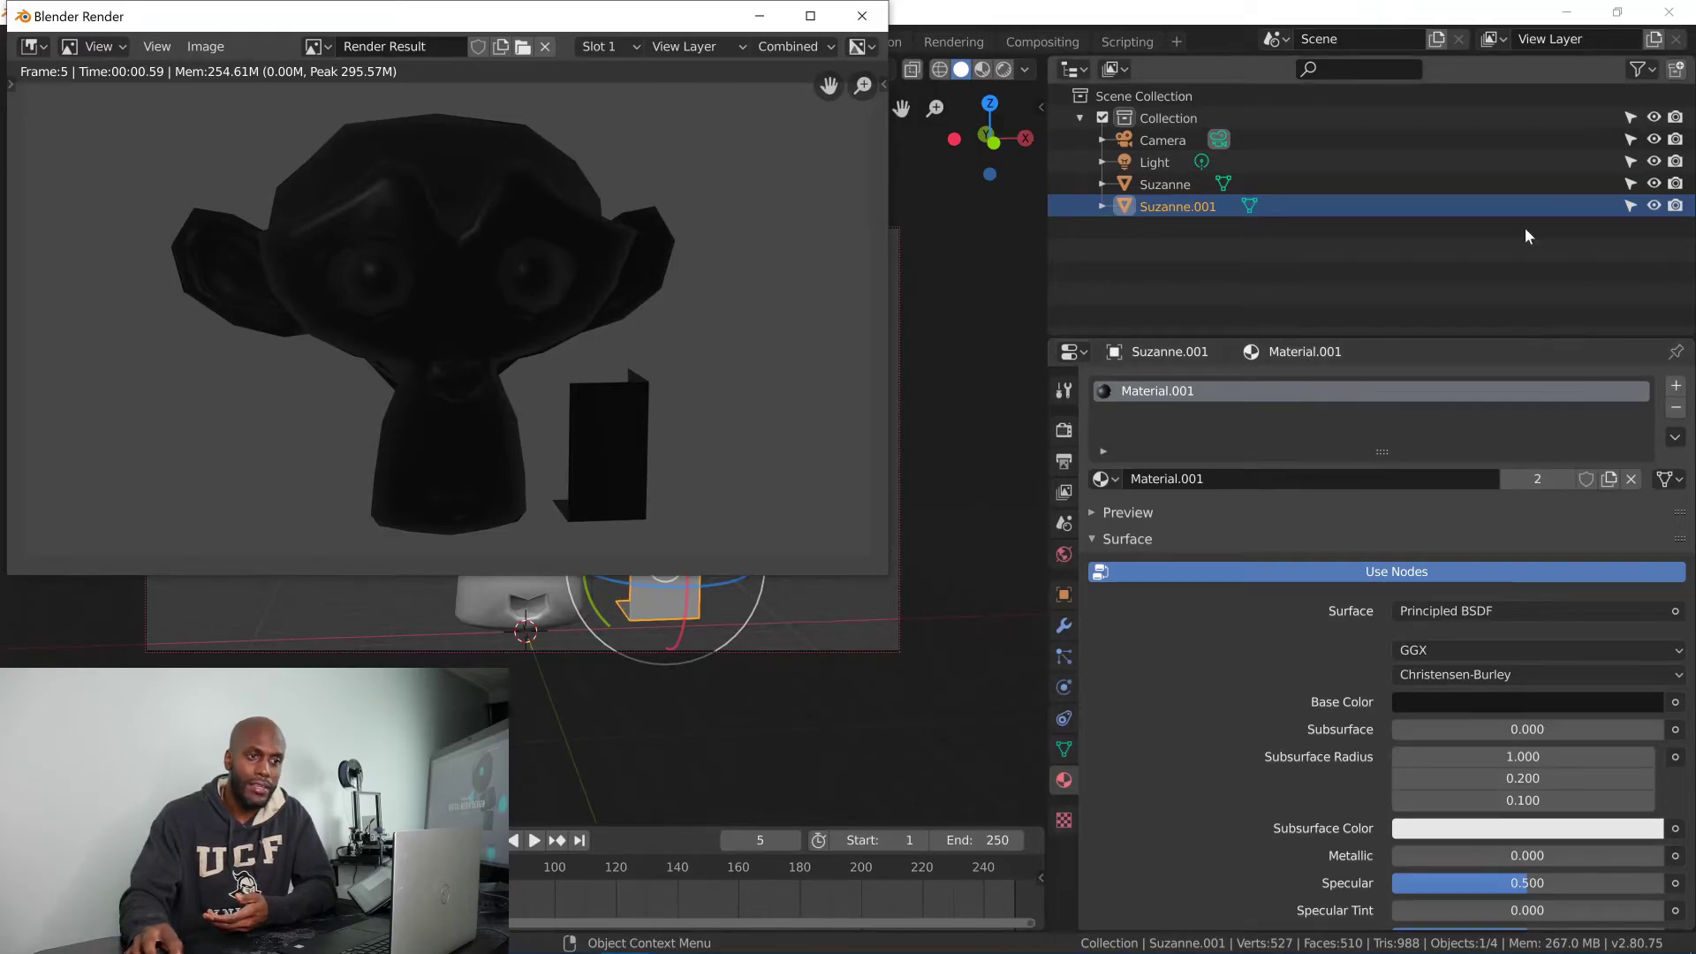
- Return to the main viewport and exclude Suzanne.001 from renders again
click(1675, 208)
click(1675, 205)
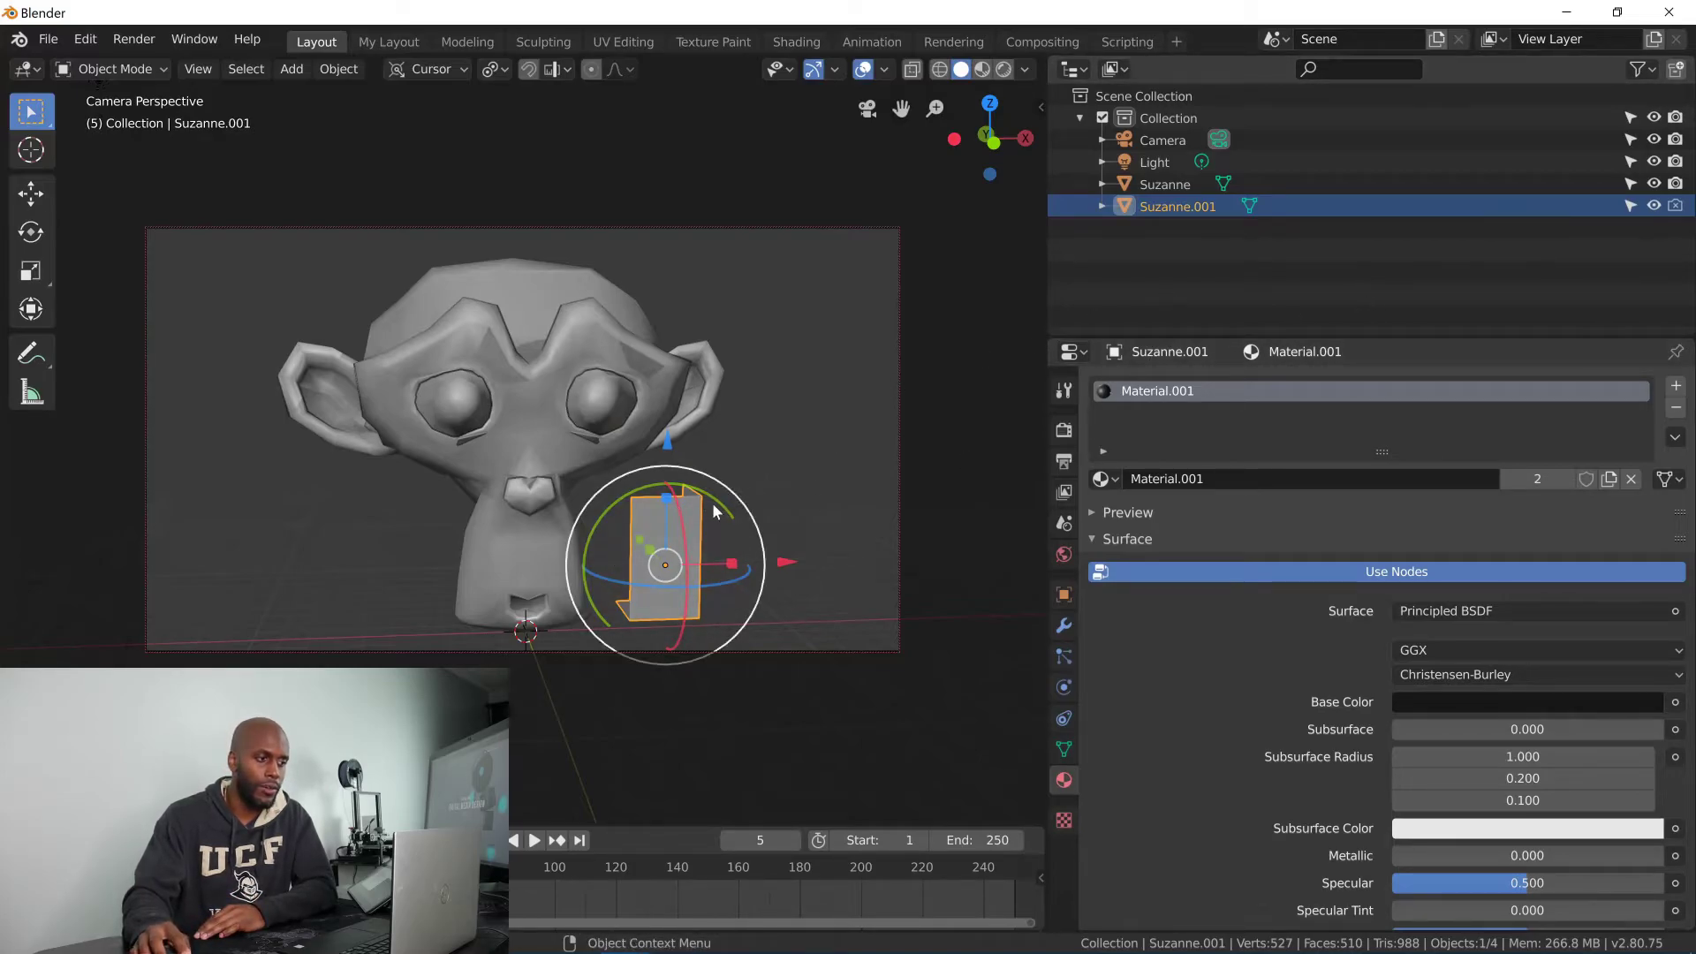
- Leave the camera perspective and delete the separated piece Suzanne.001
middle_drag(749, 466, 740, 465)
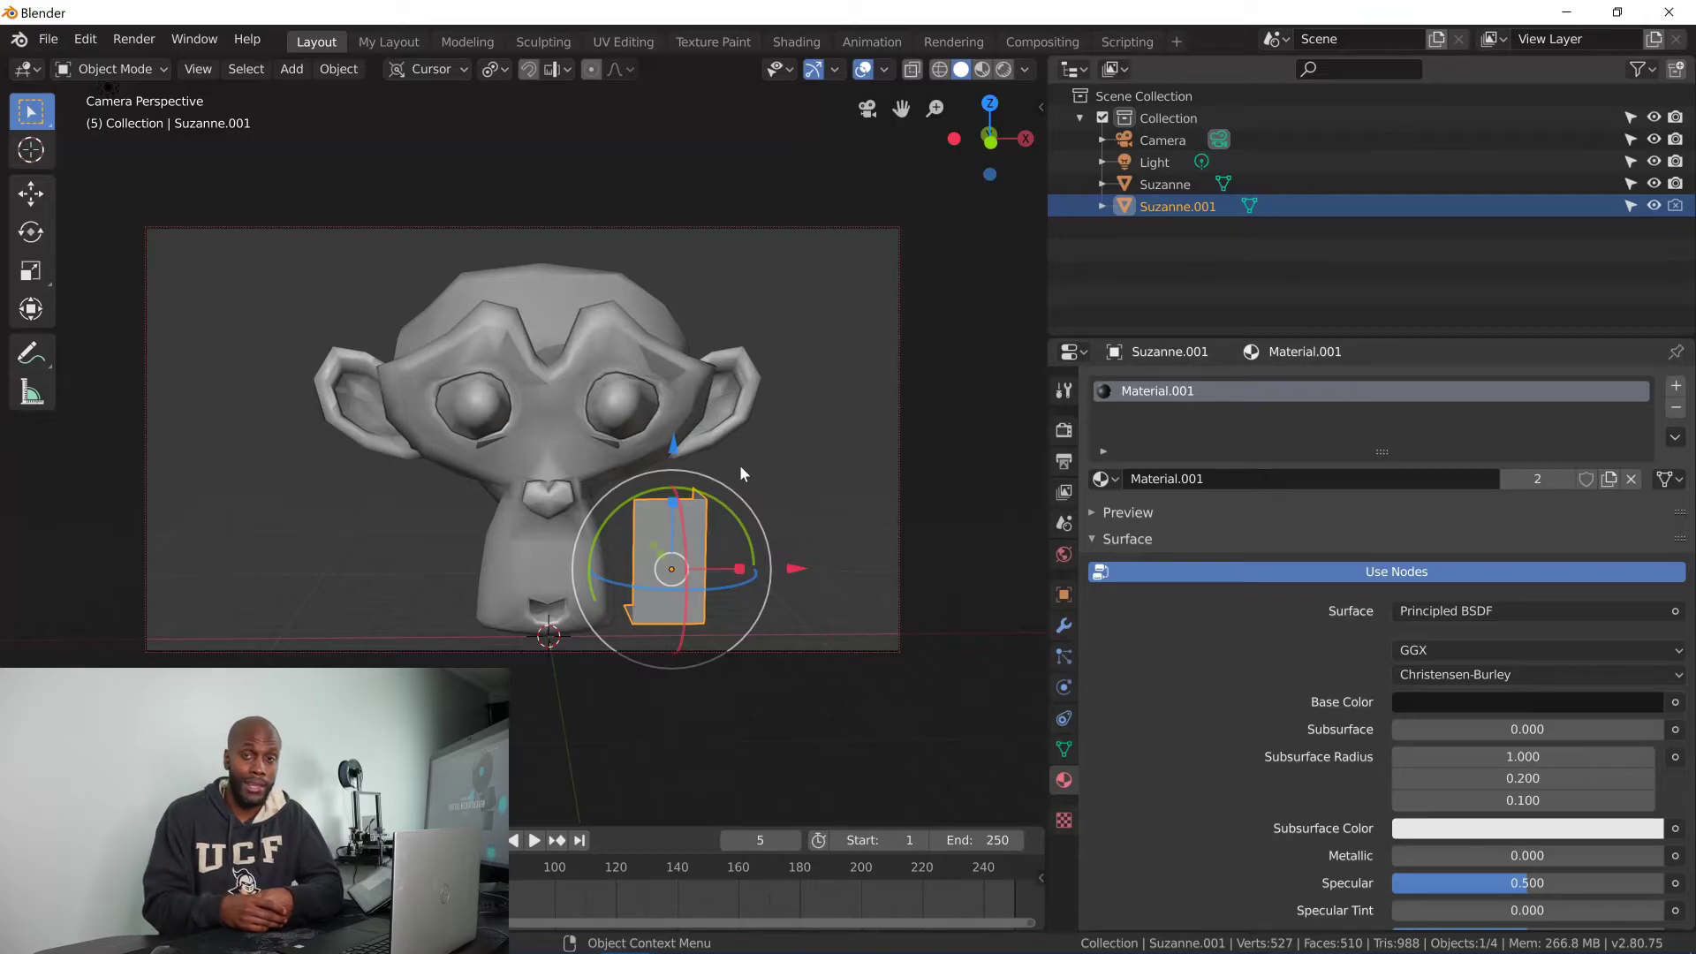
middle_drag(857, 444, 685, 453)
scroll(846, 446, down, 2)
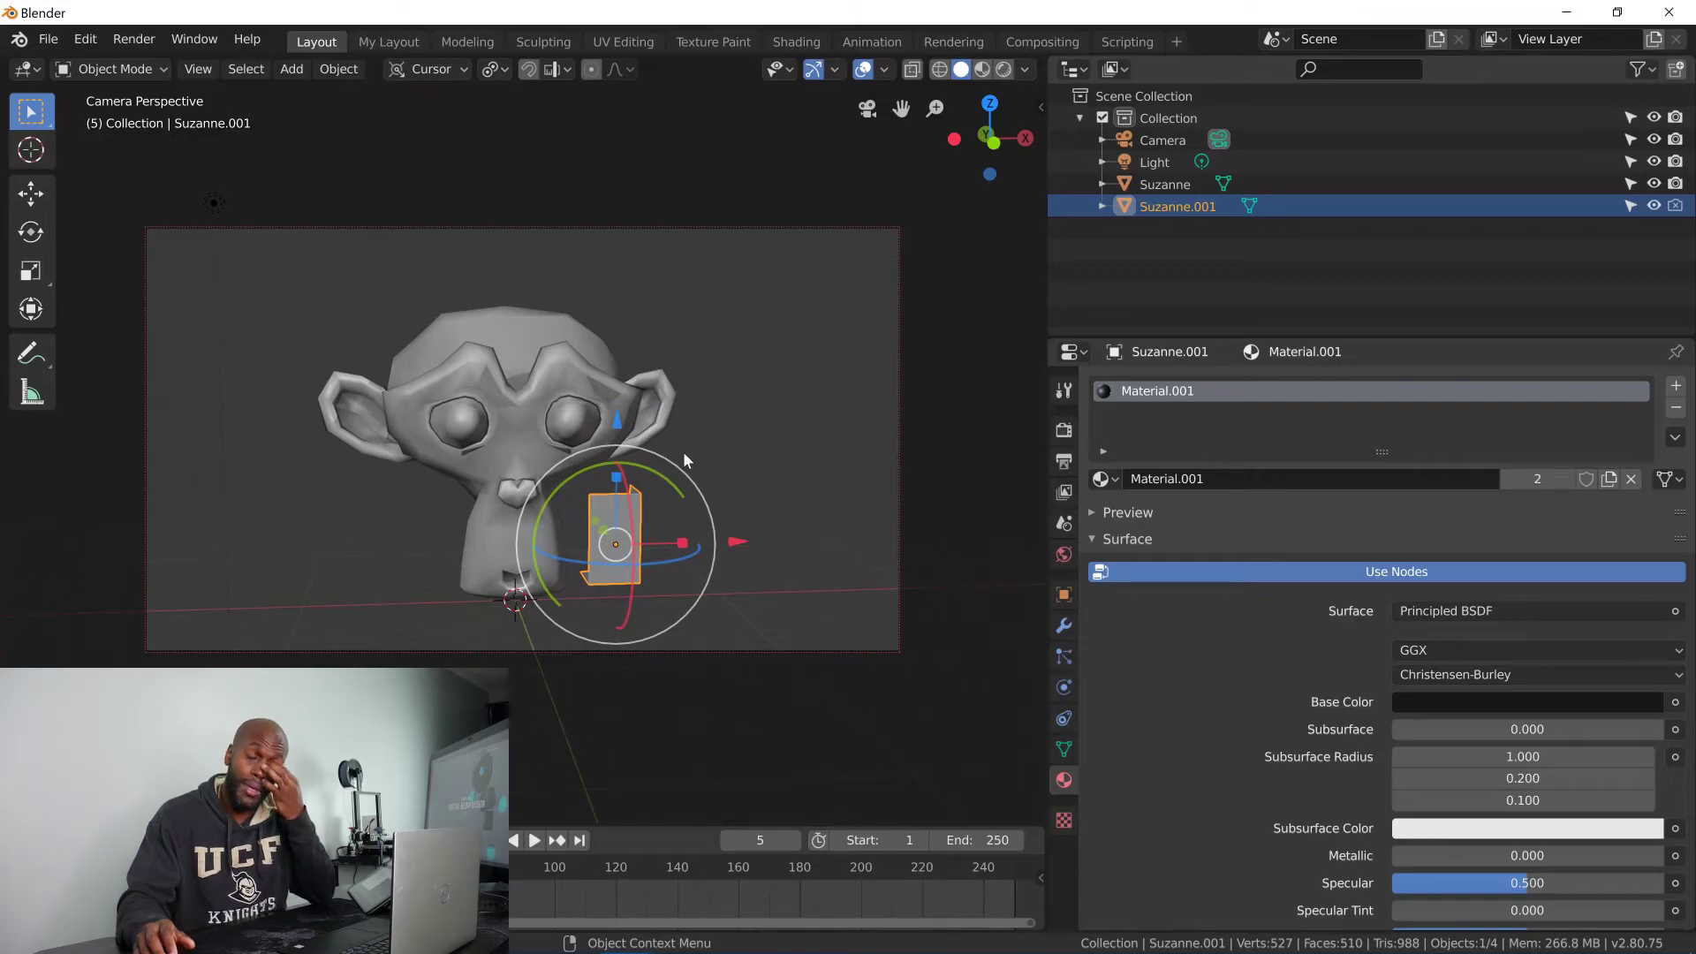
click(868, 109)
middle_drag(781, 399, 694, 383)
key(Delete)
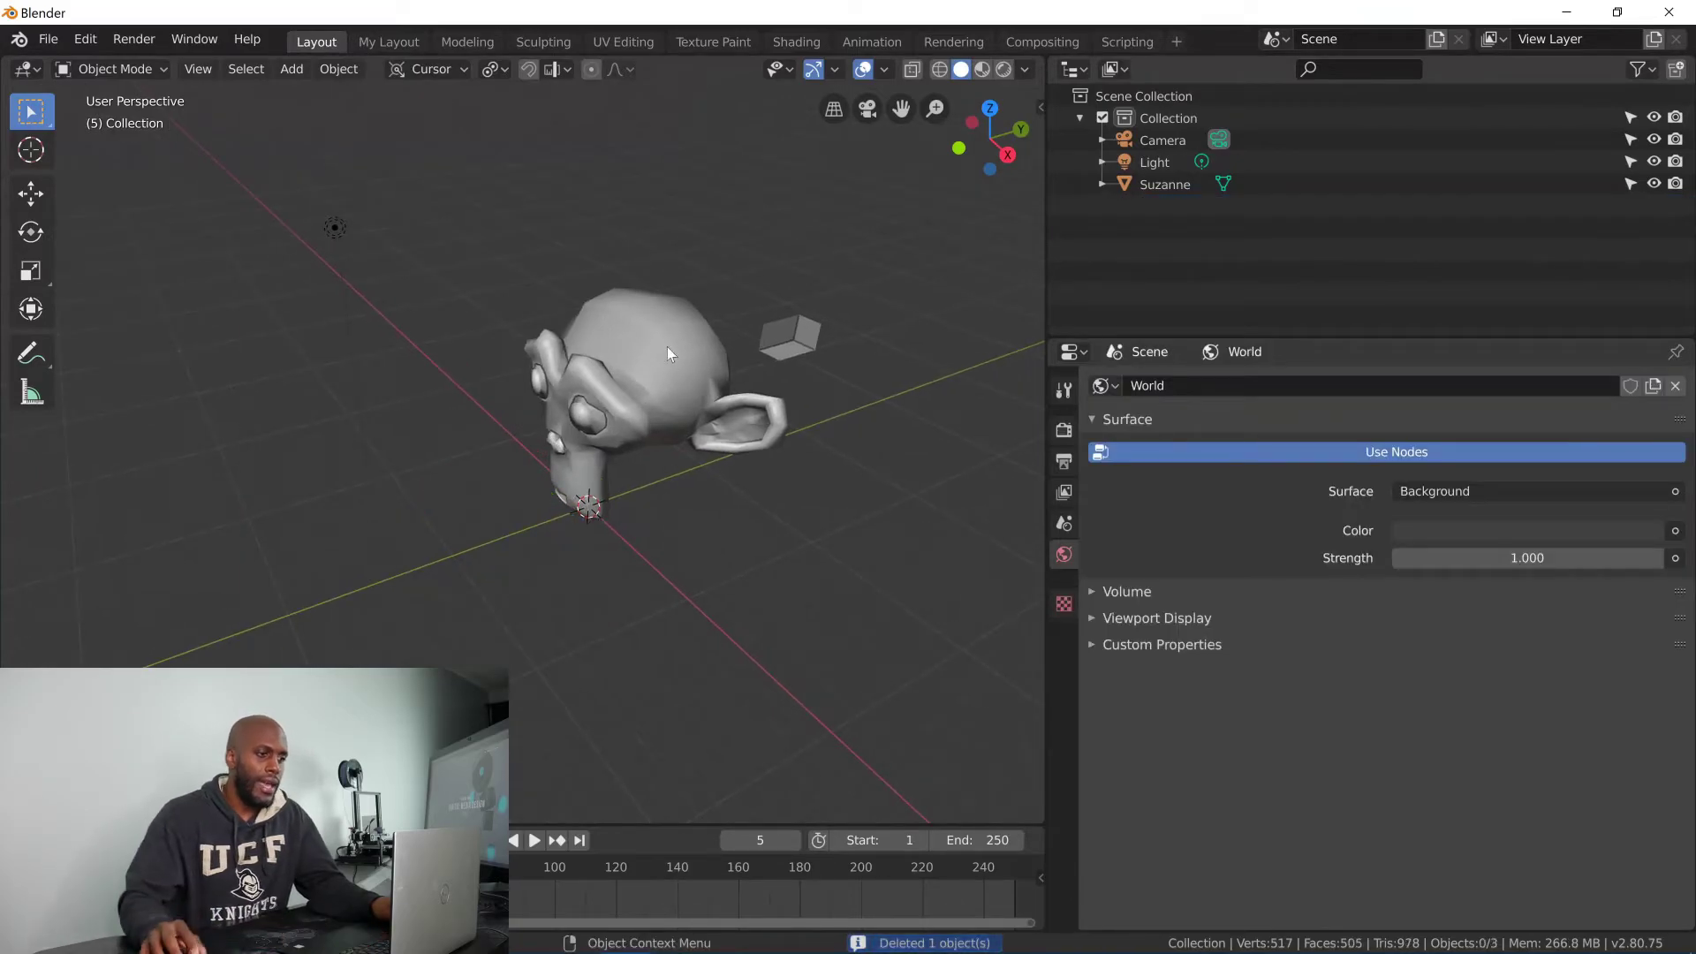
- In Suzanne's Edit Mode, delete the loose leftover fragment behind the head, and return to Object Mode
click(771, 340)
key(Tab)
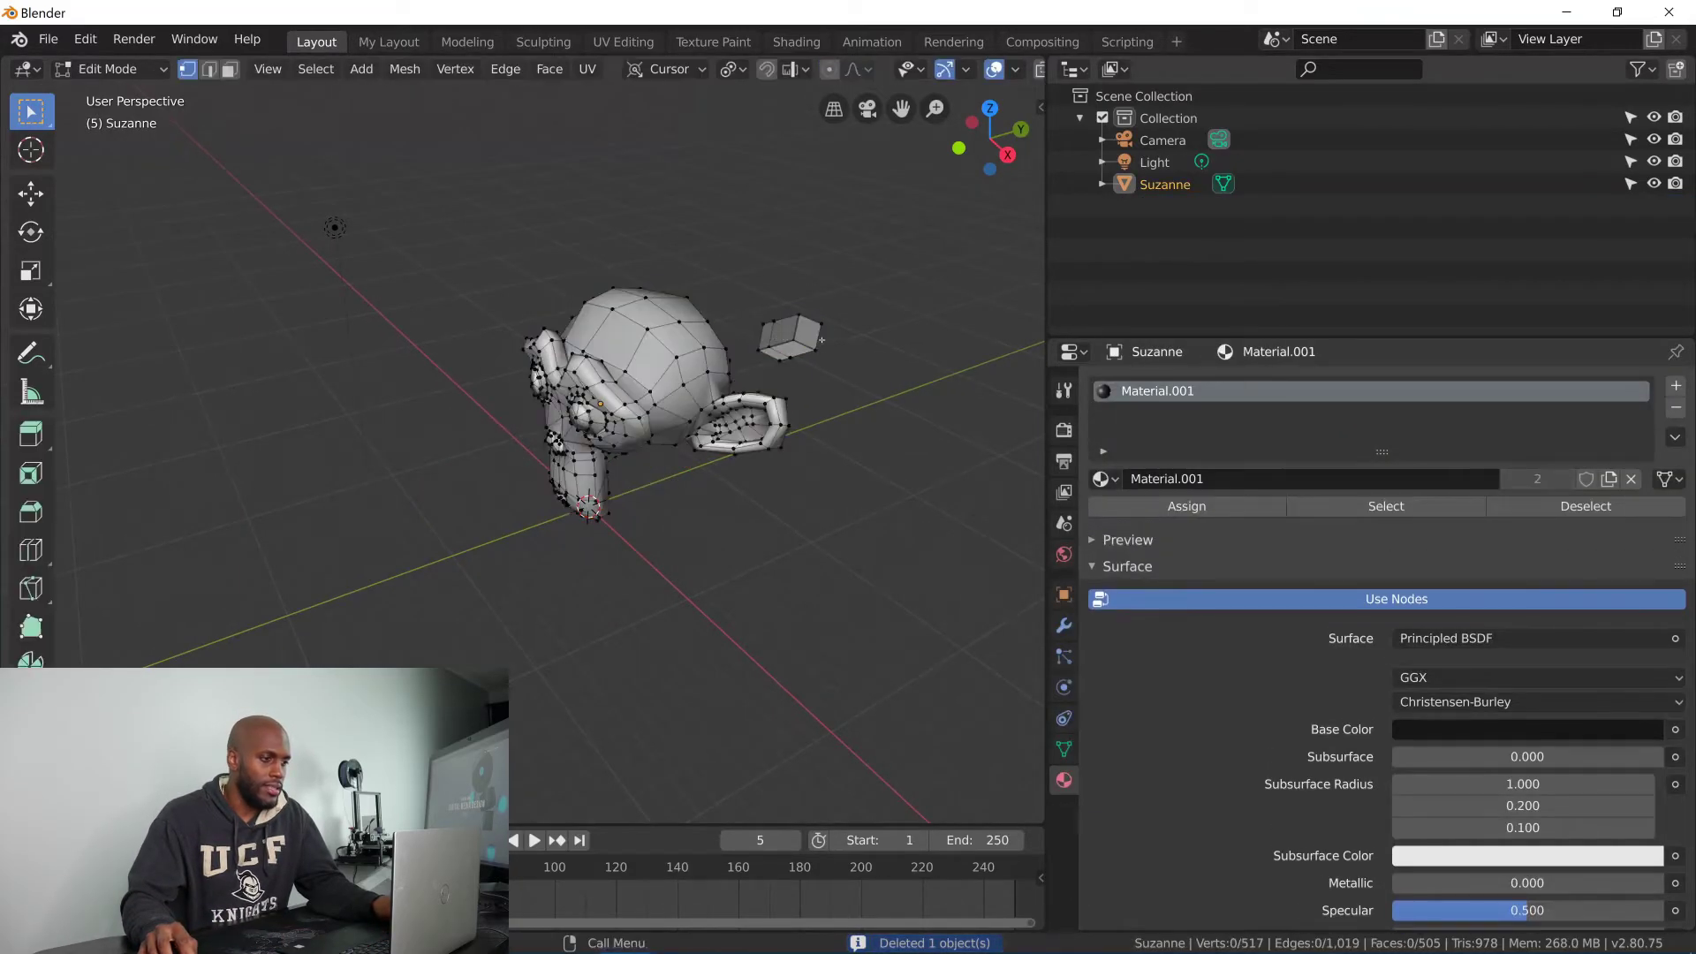
drag(756, 287, 838, 360)
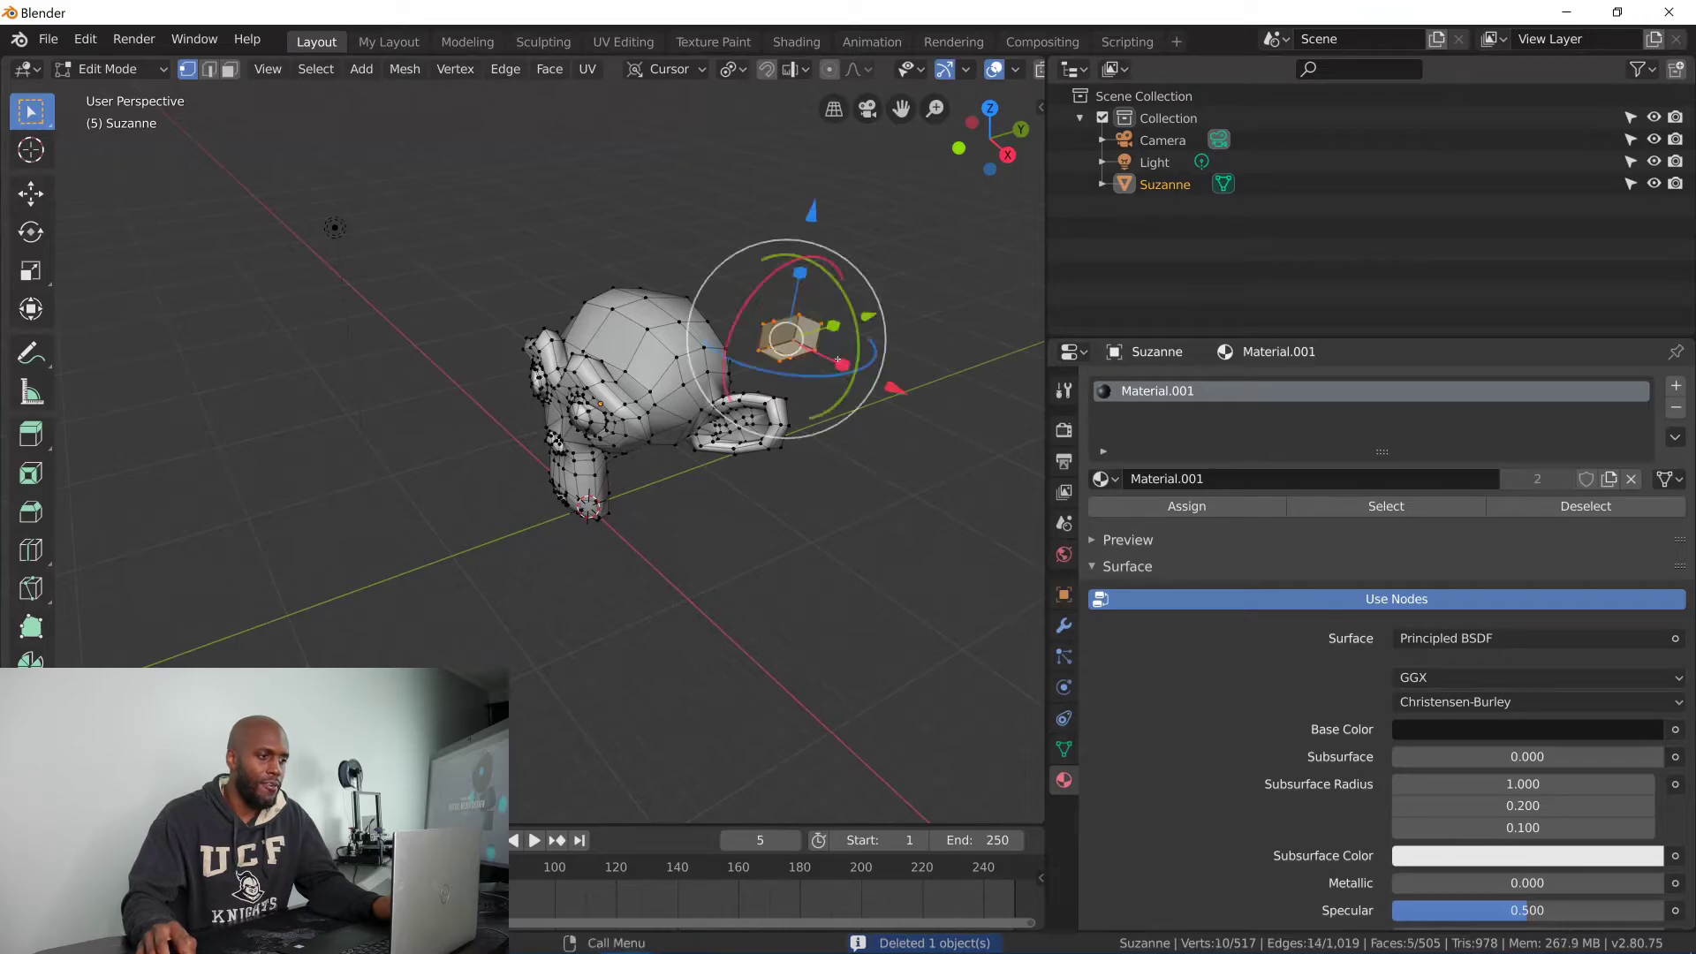
key(x)
click(830, 358)
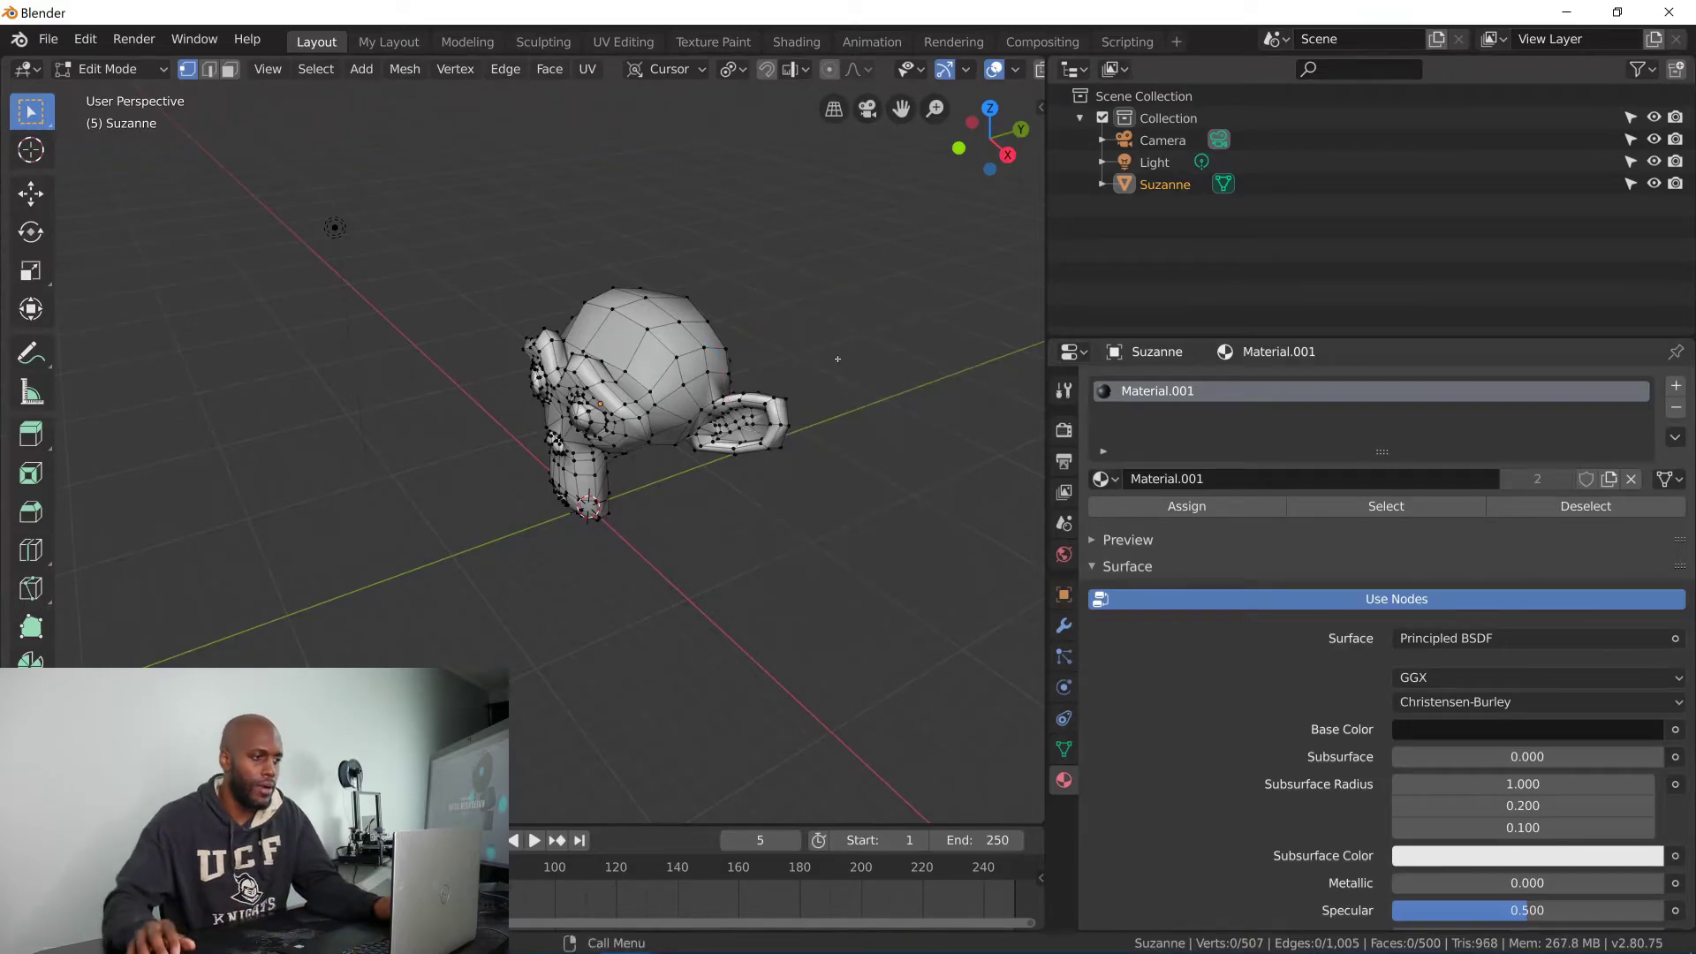
key(Tab)
- Select the Light, Suzanne and Camera in turn in the outliner to review the remaining objects
scroll(836, 372, down, 2)
scroll(839, 369, up, 1)
click(1153, 163)
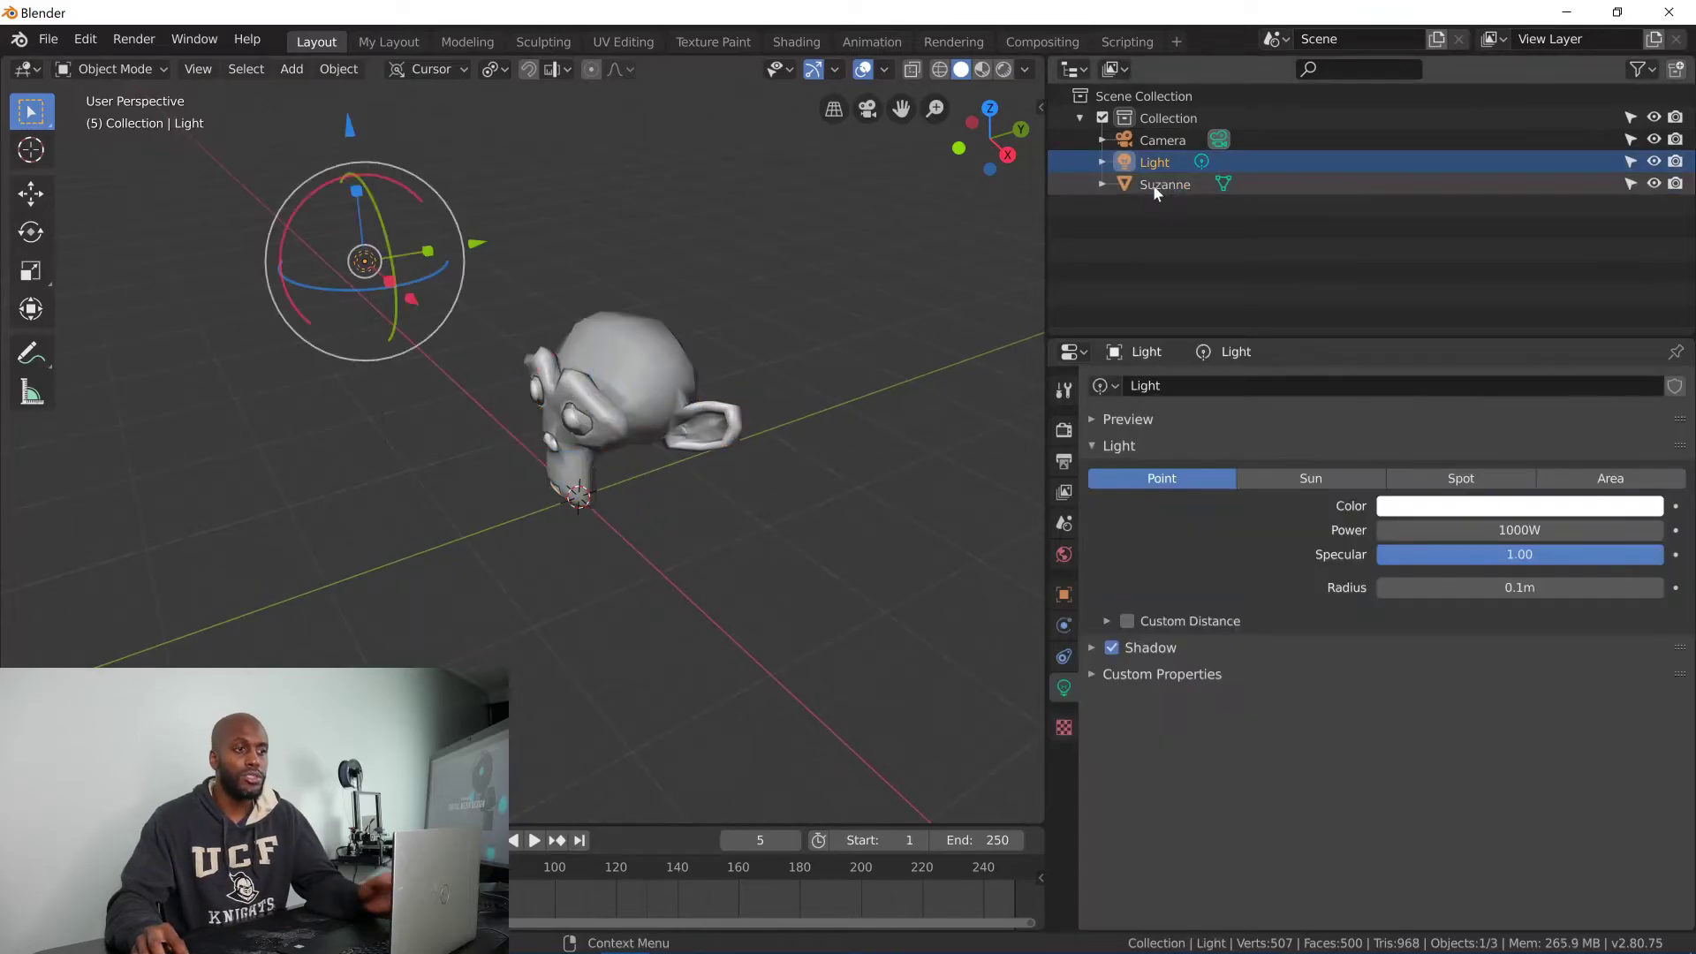
click(1150, 185)
click(1134, 161)
click(1140, 141)
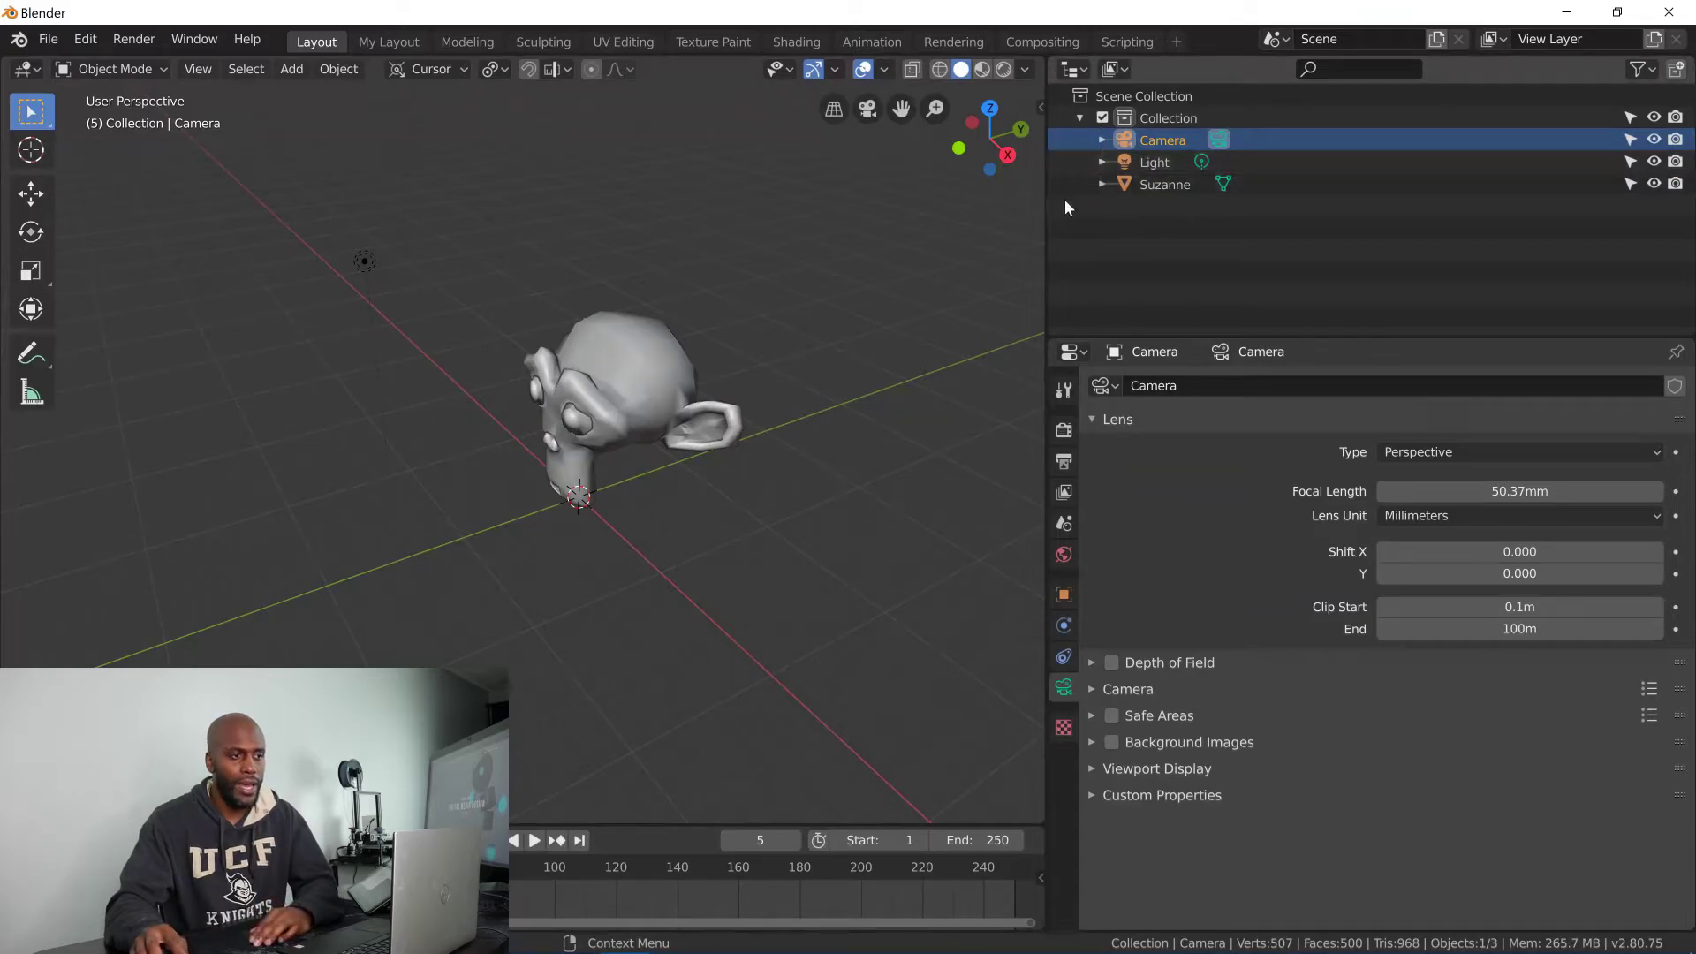
- Look over the outliner's available display modes, from Scenes to Orphan Data, keeping the View Layer display
click(1117, 70)
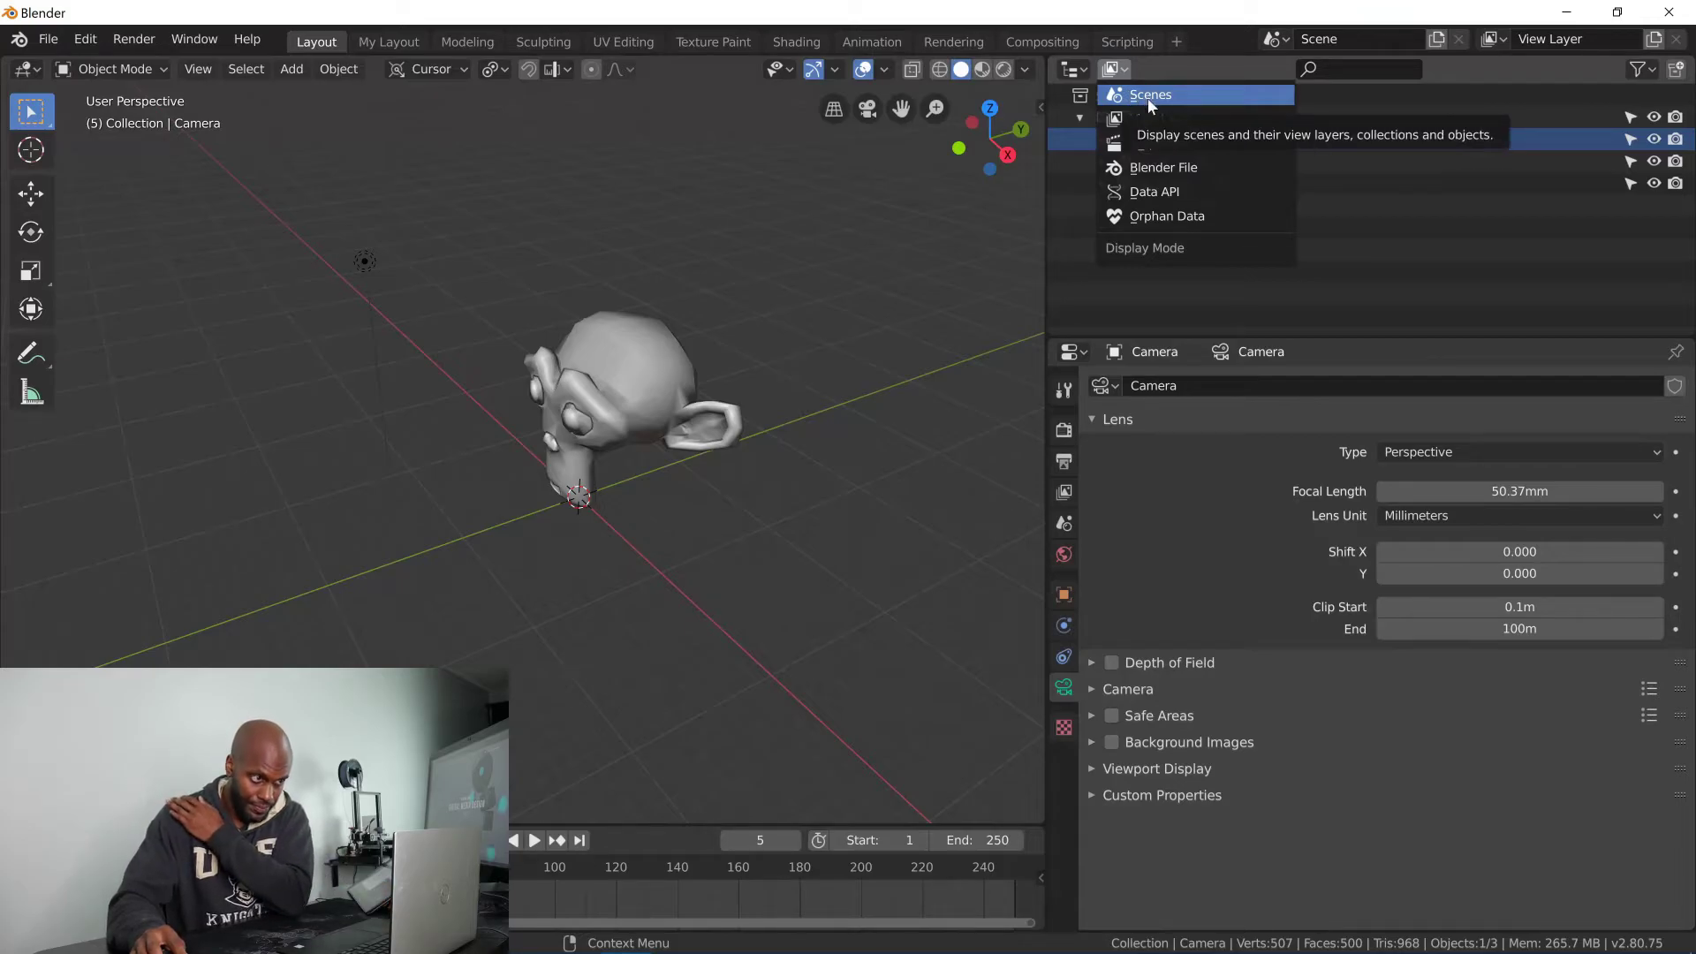
click(1150, 118)
click(1118, 67)
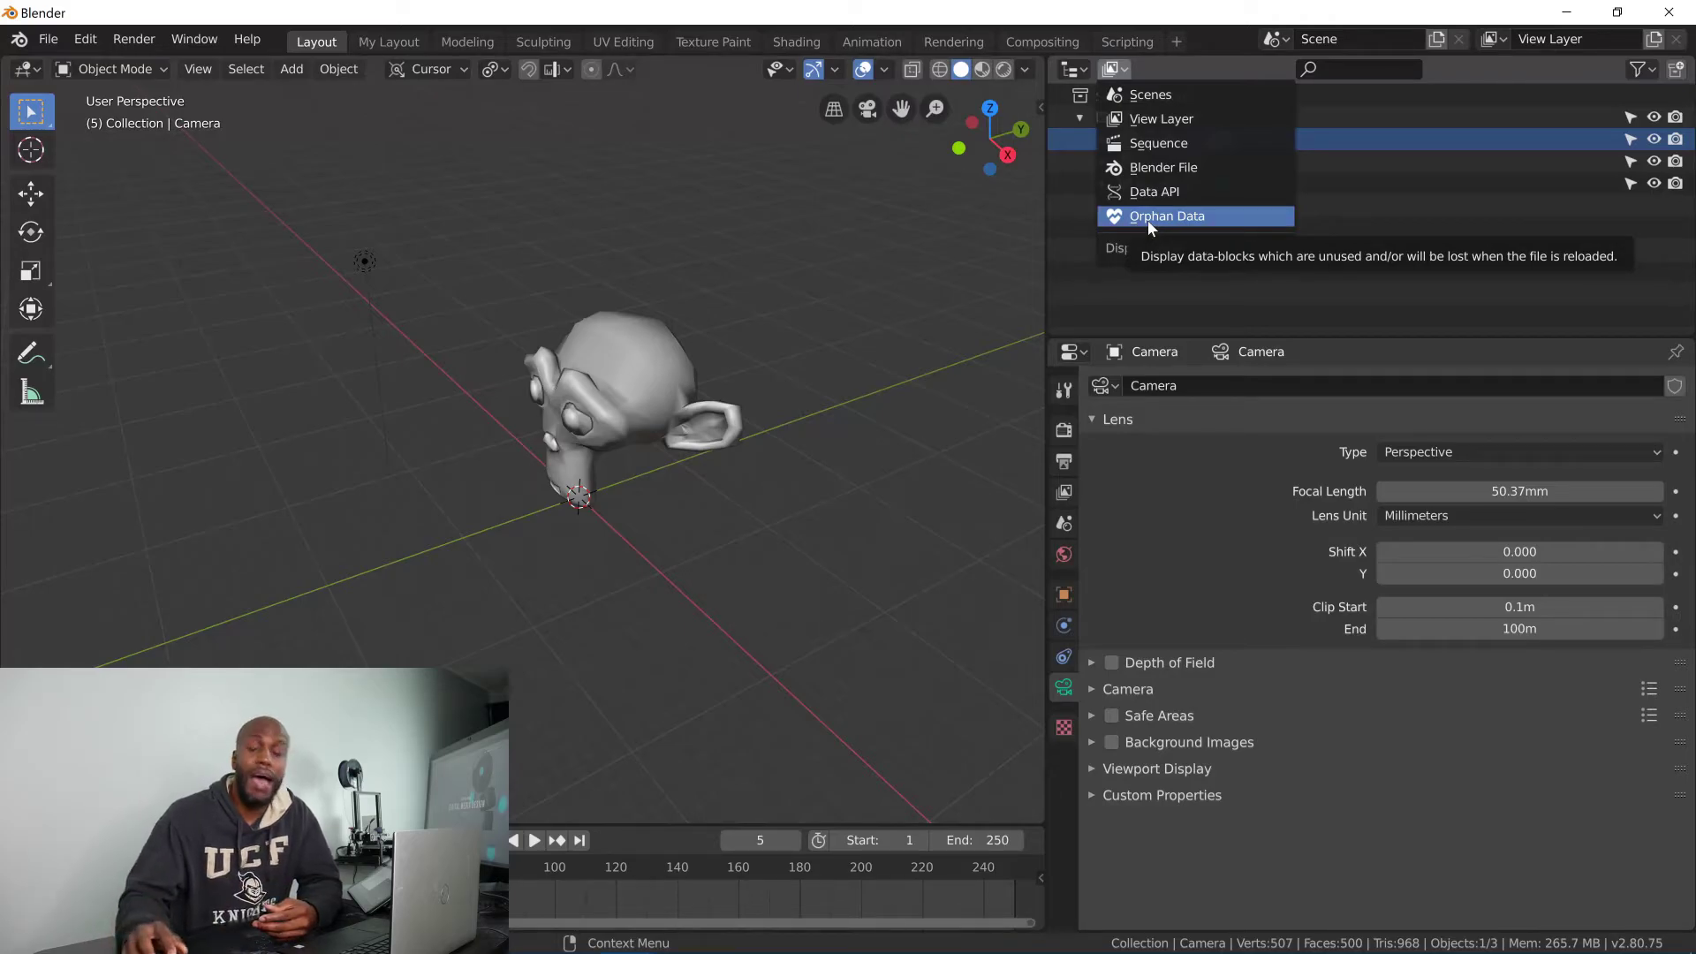
click(1360, 311)
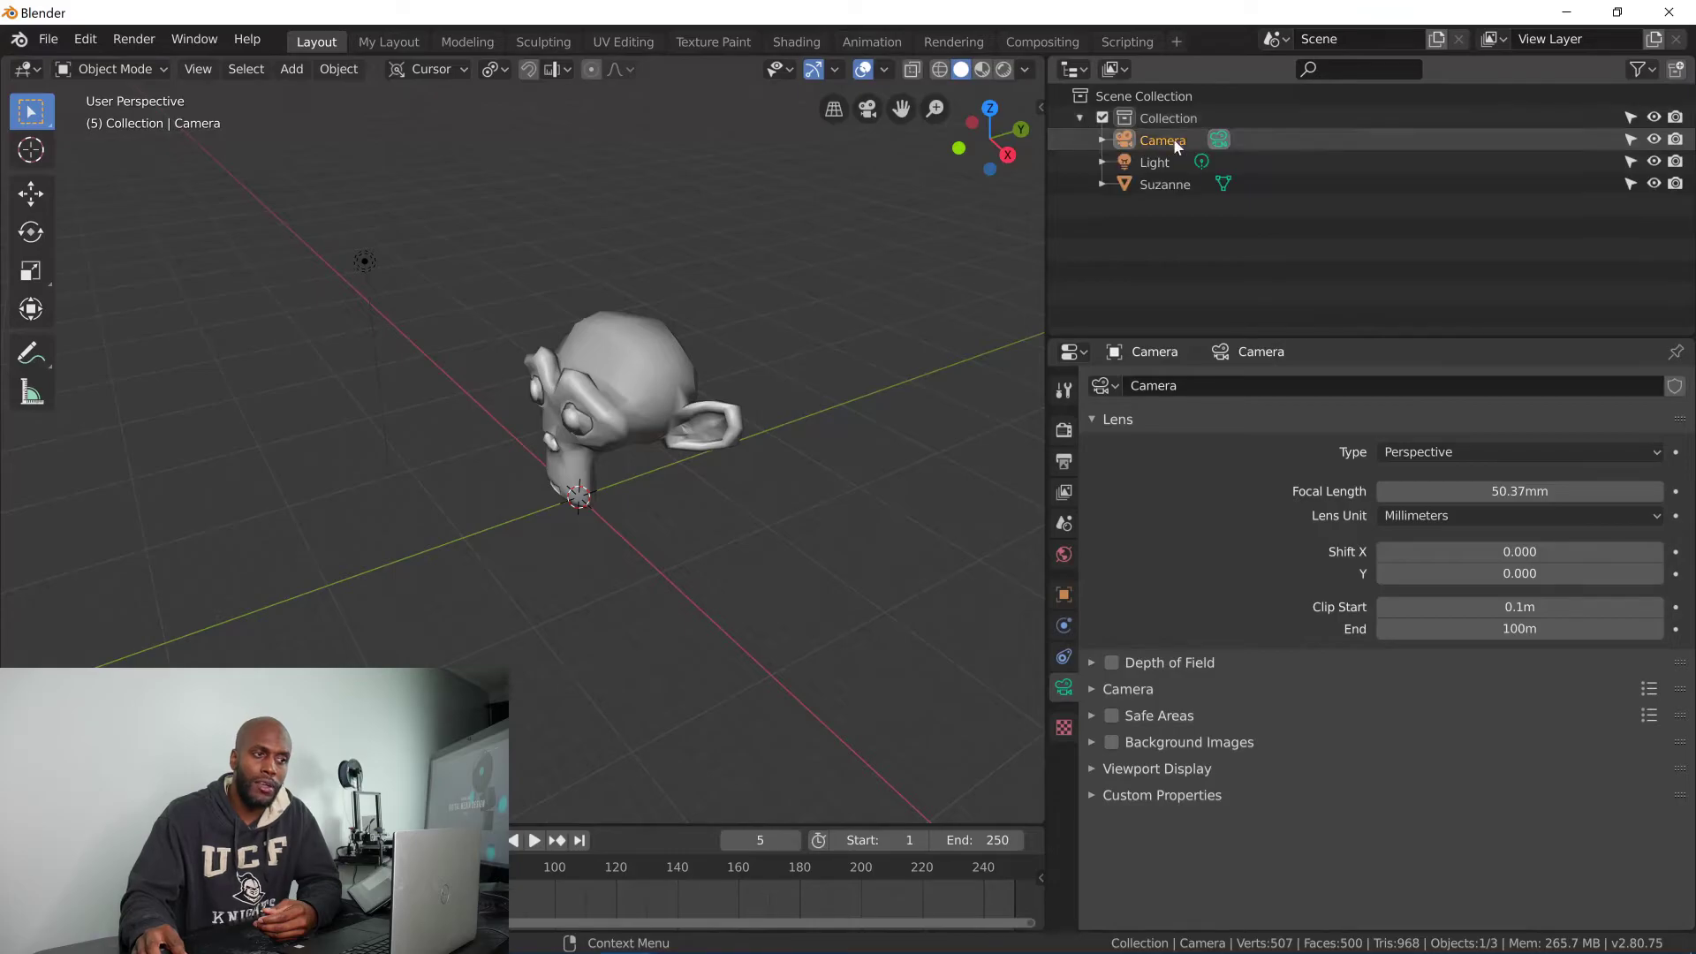
- Select Suzanne, the Camera and the Light in turn from the outliner, finishing with Suzanne selected again
click(1256, 182)
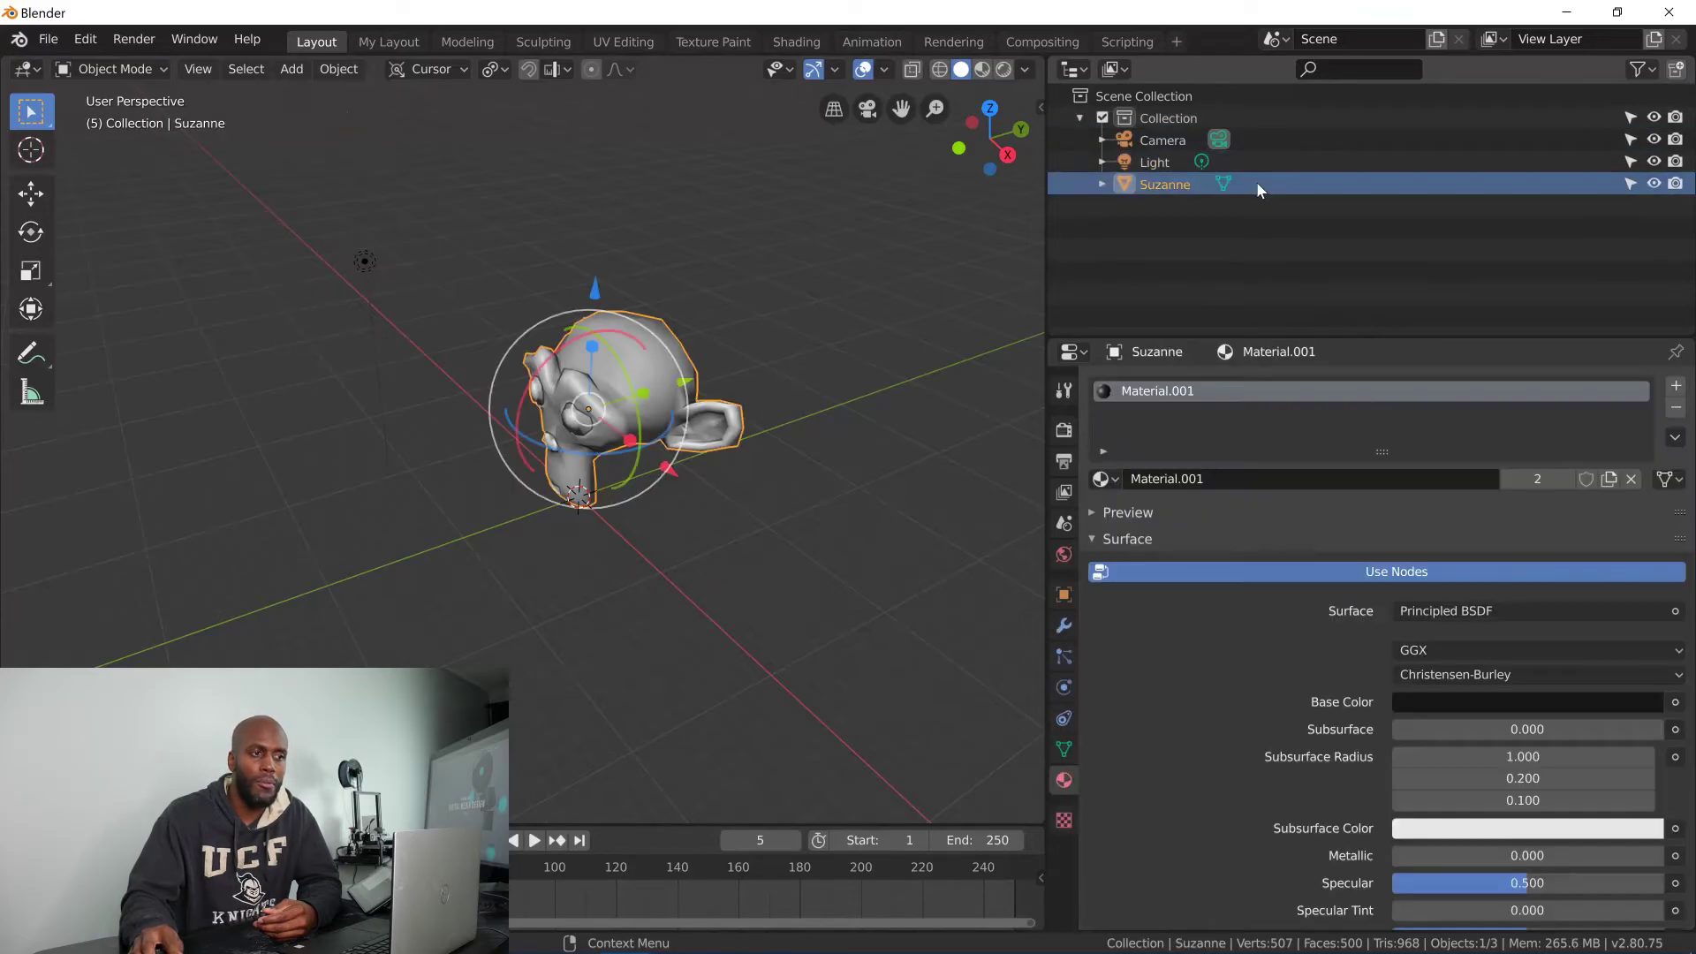
click(1263, 145)
click(1262, 159)
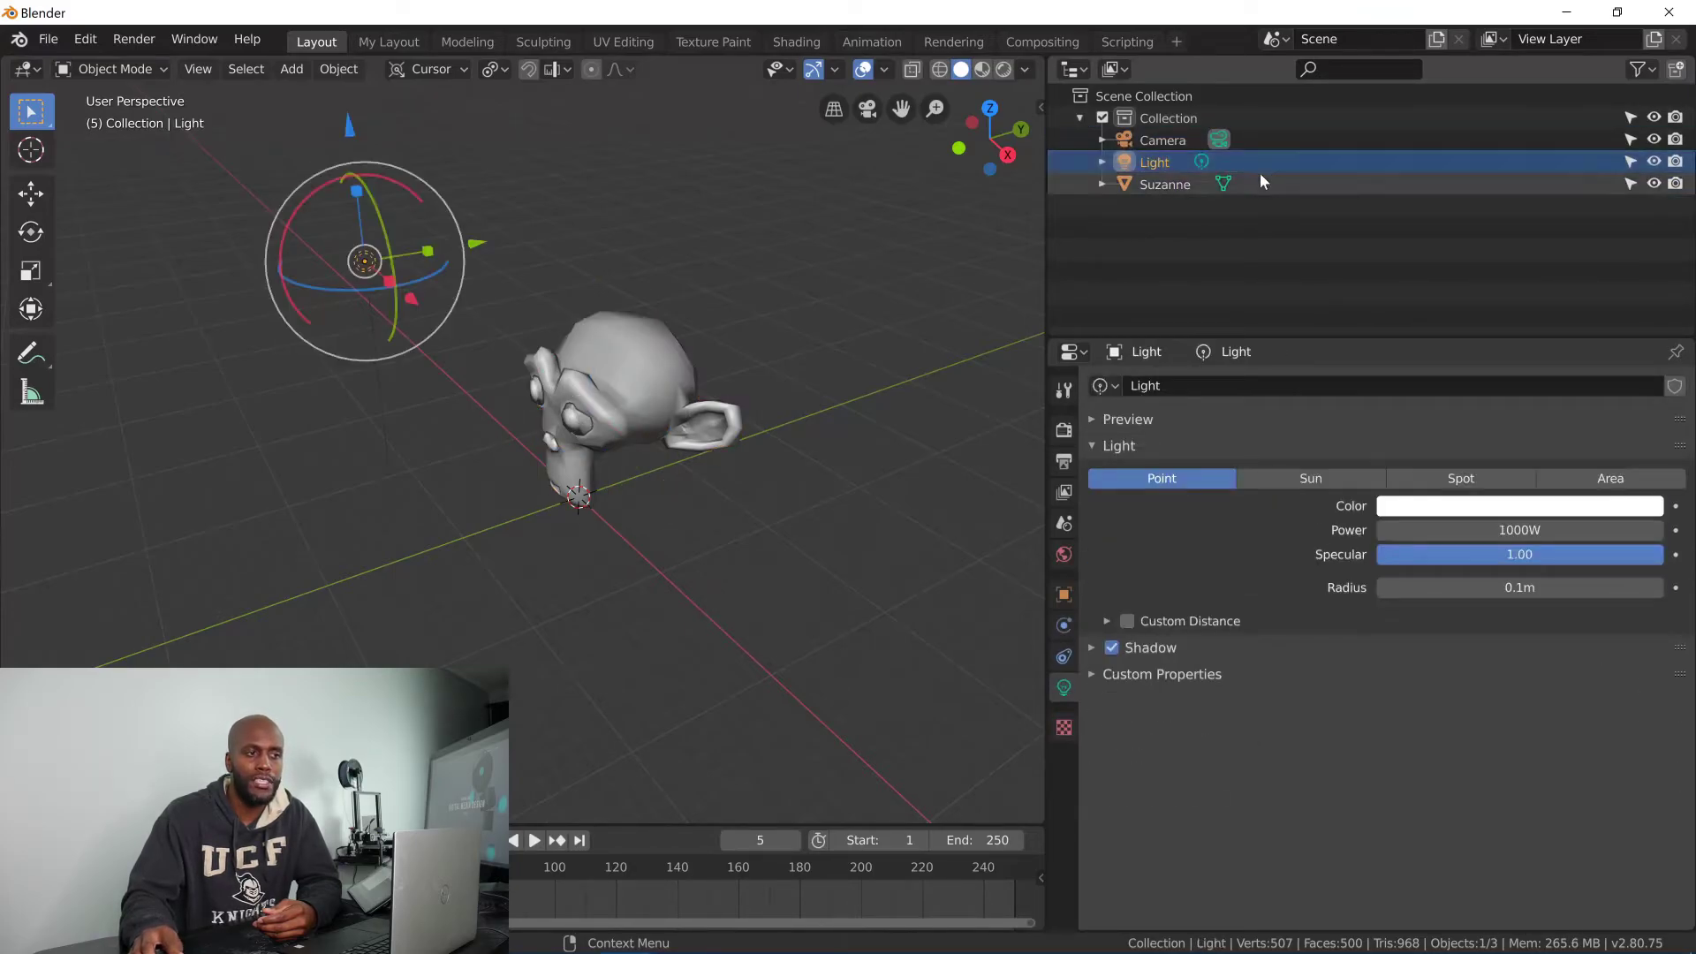
click(1265, 182)
- Highlight Collection in the outliner and toggle its contents between collapsed and expanded, leaving it collapsed
click(1181, 119)
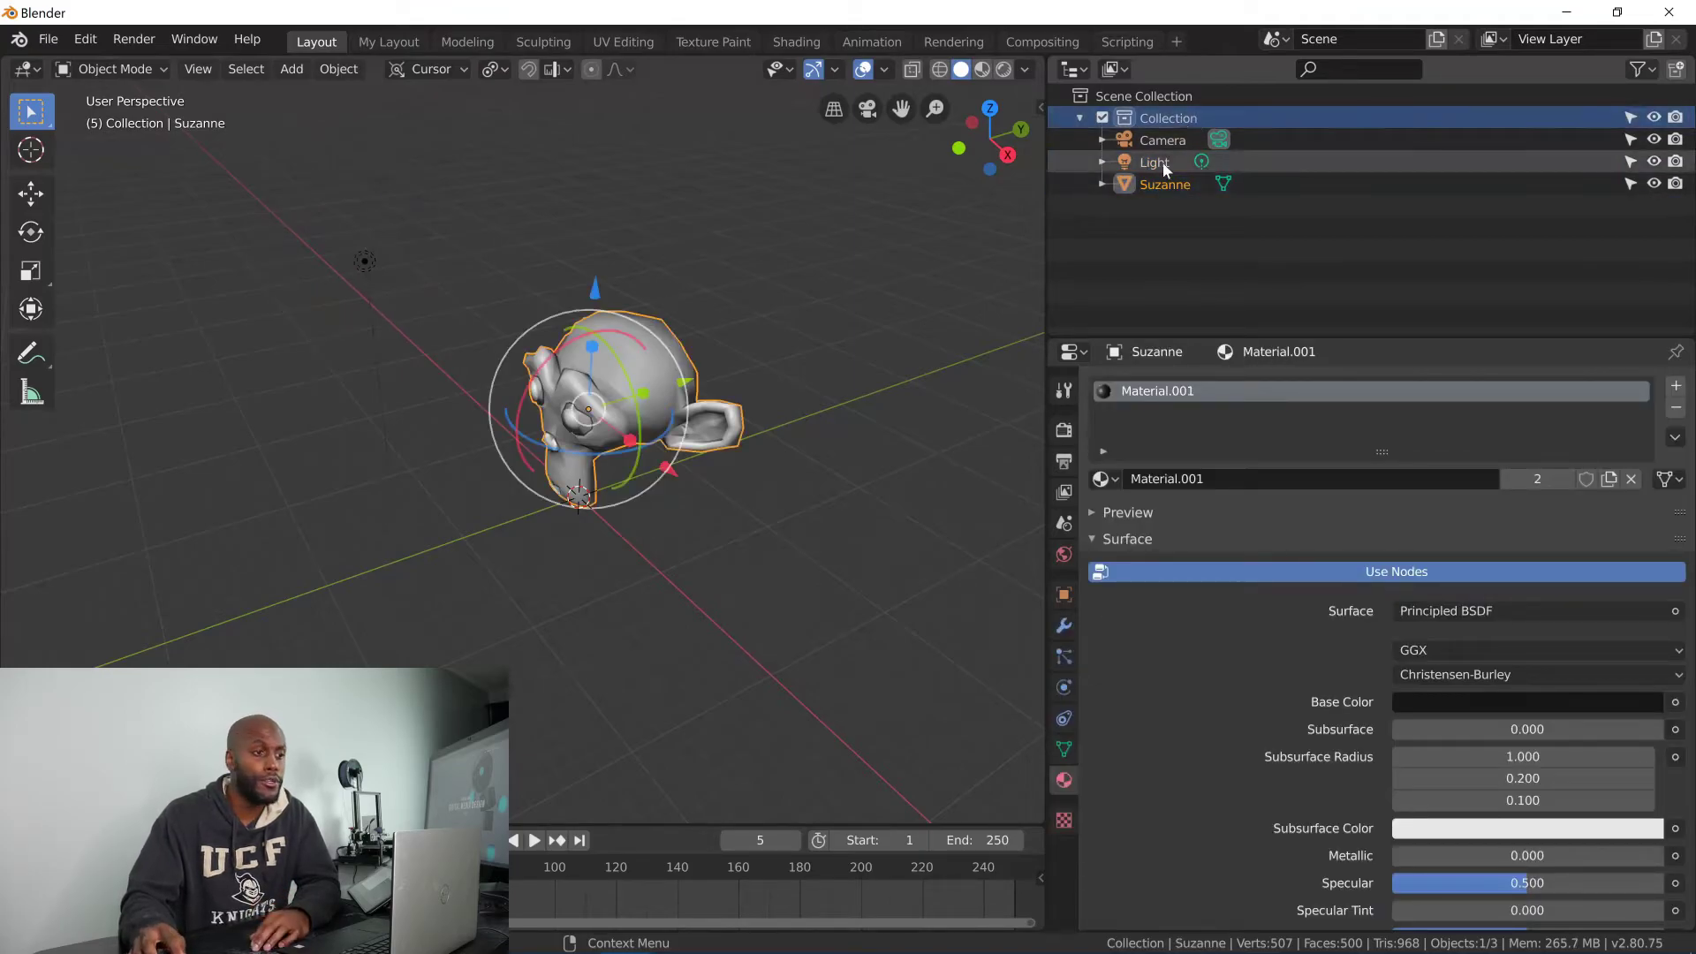
click(1080, 117)
click(1080, 117)
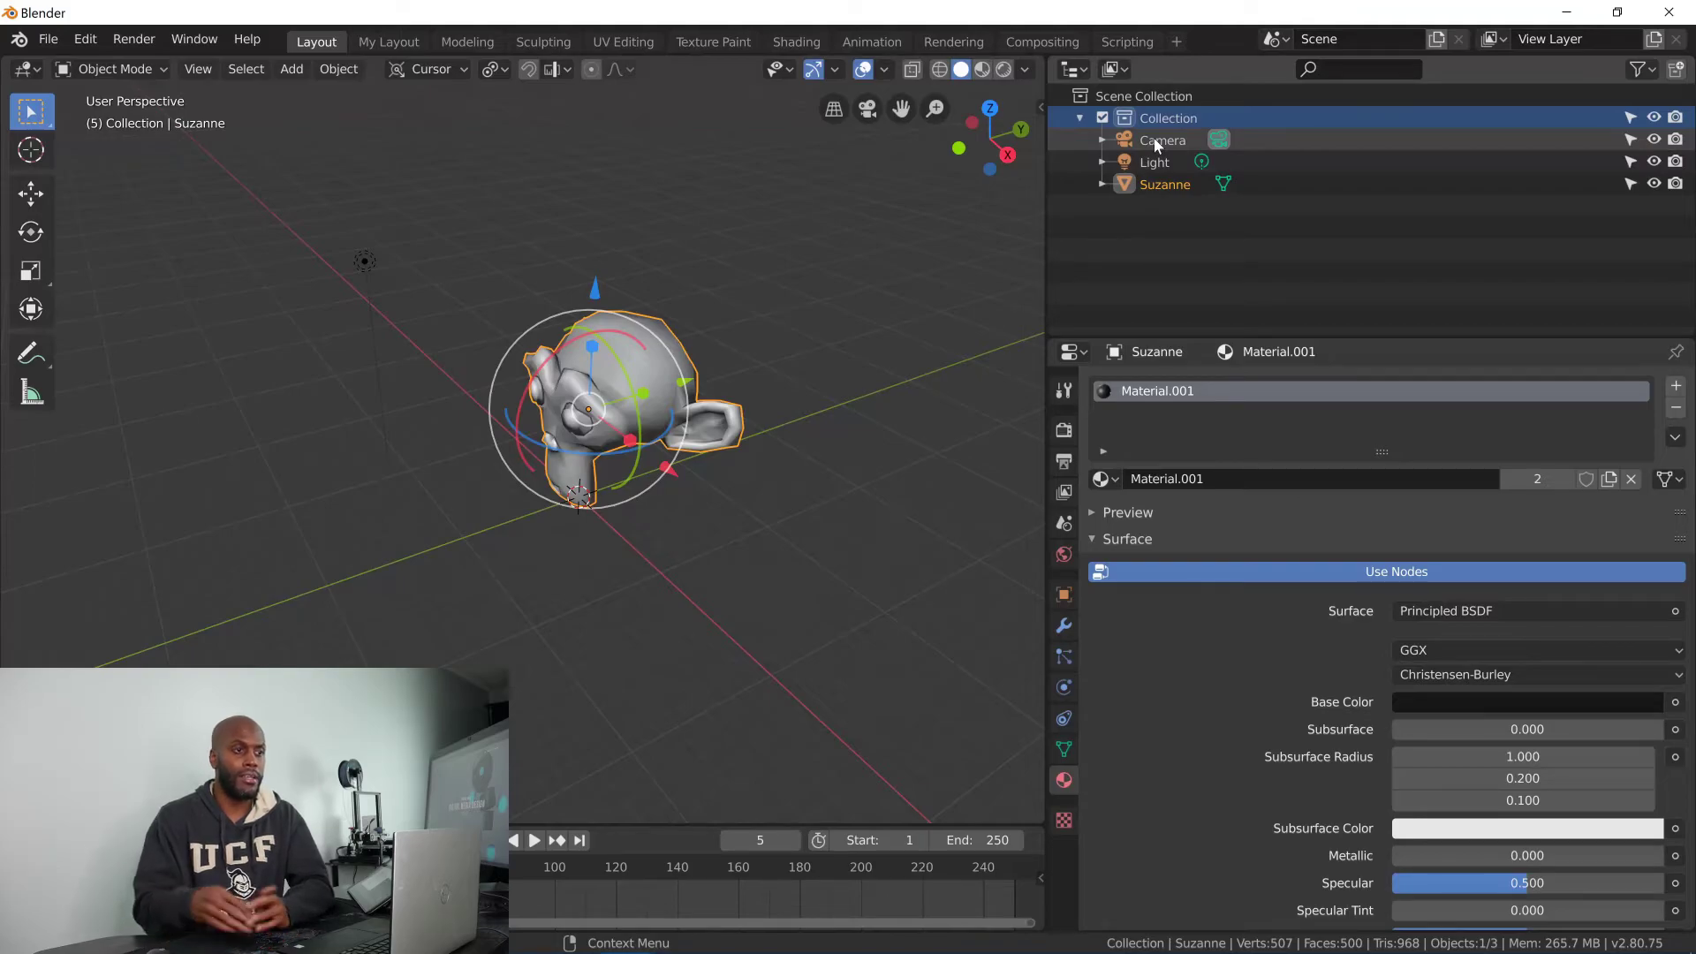
click(1079, 117)
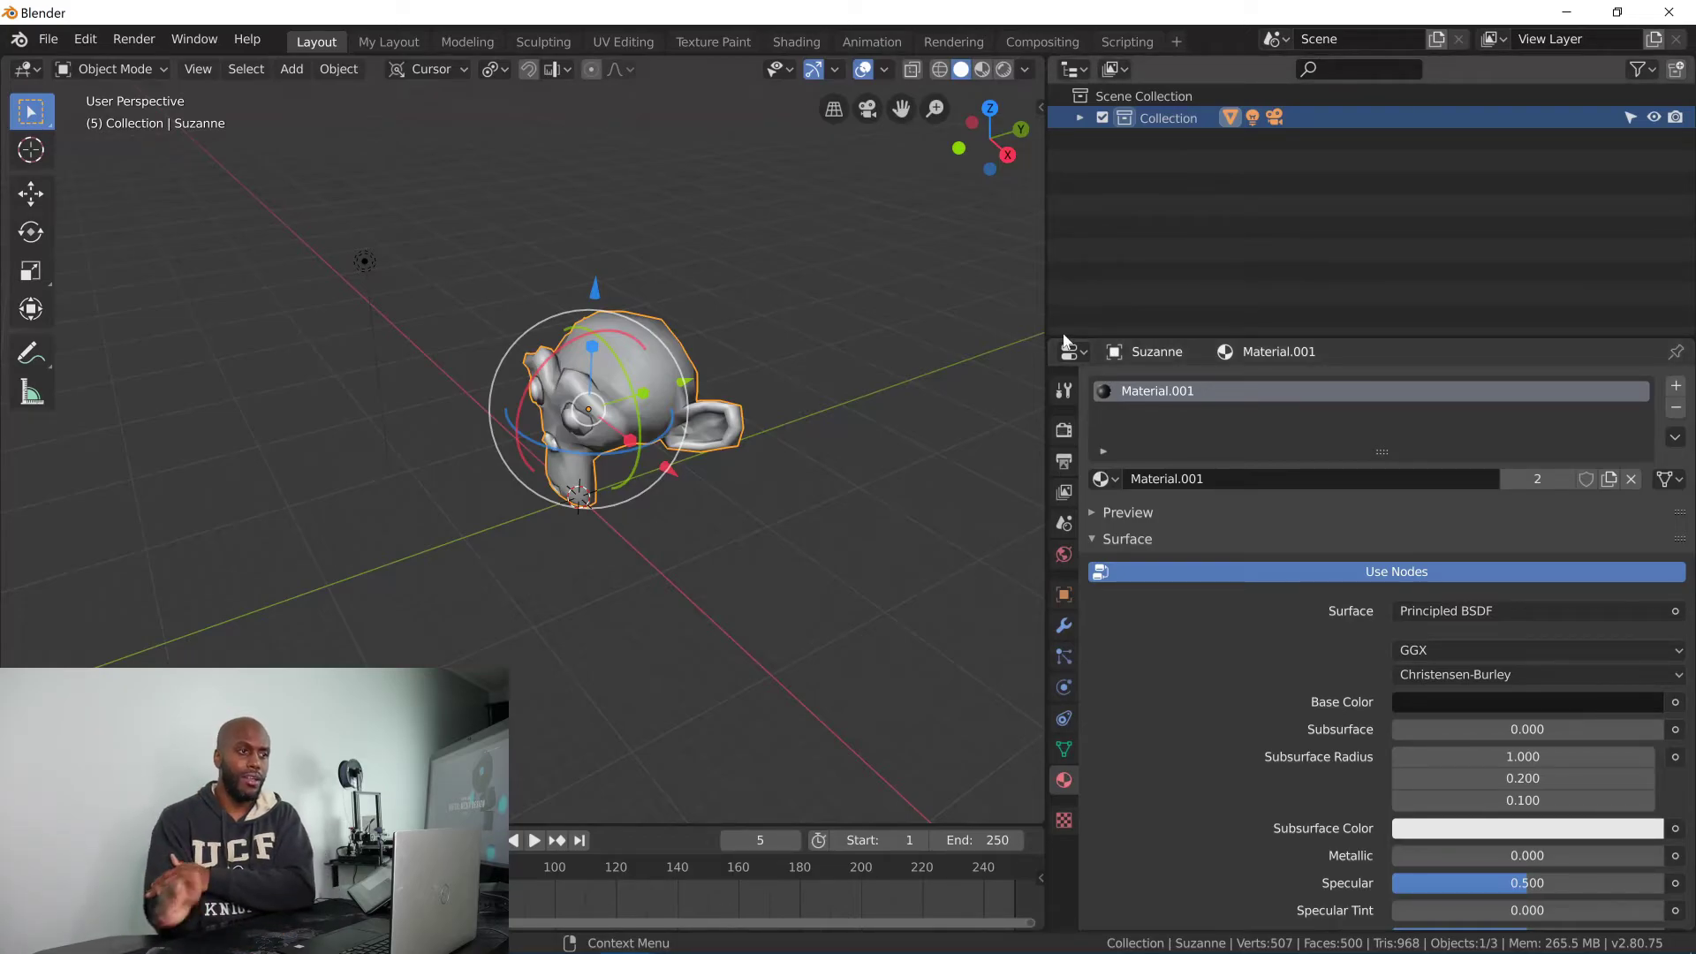
- Filter the outliner's entries by the letter "n" and clear the filter again
click(1341, 70)
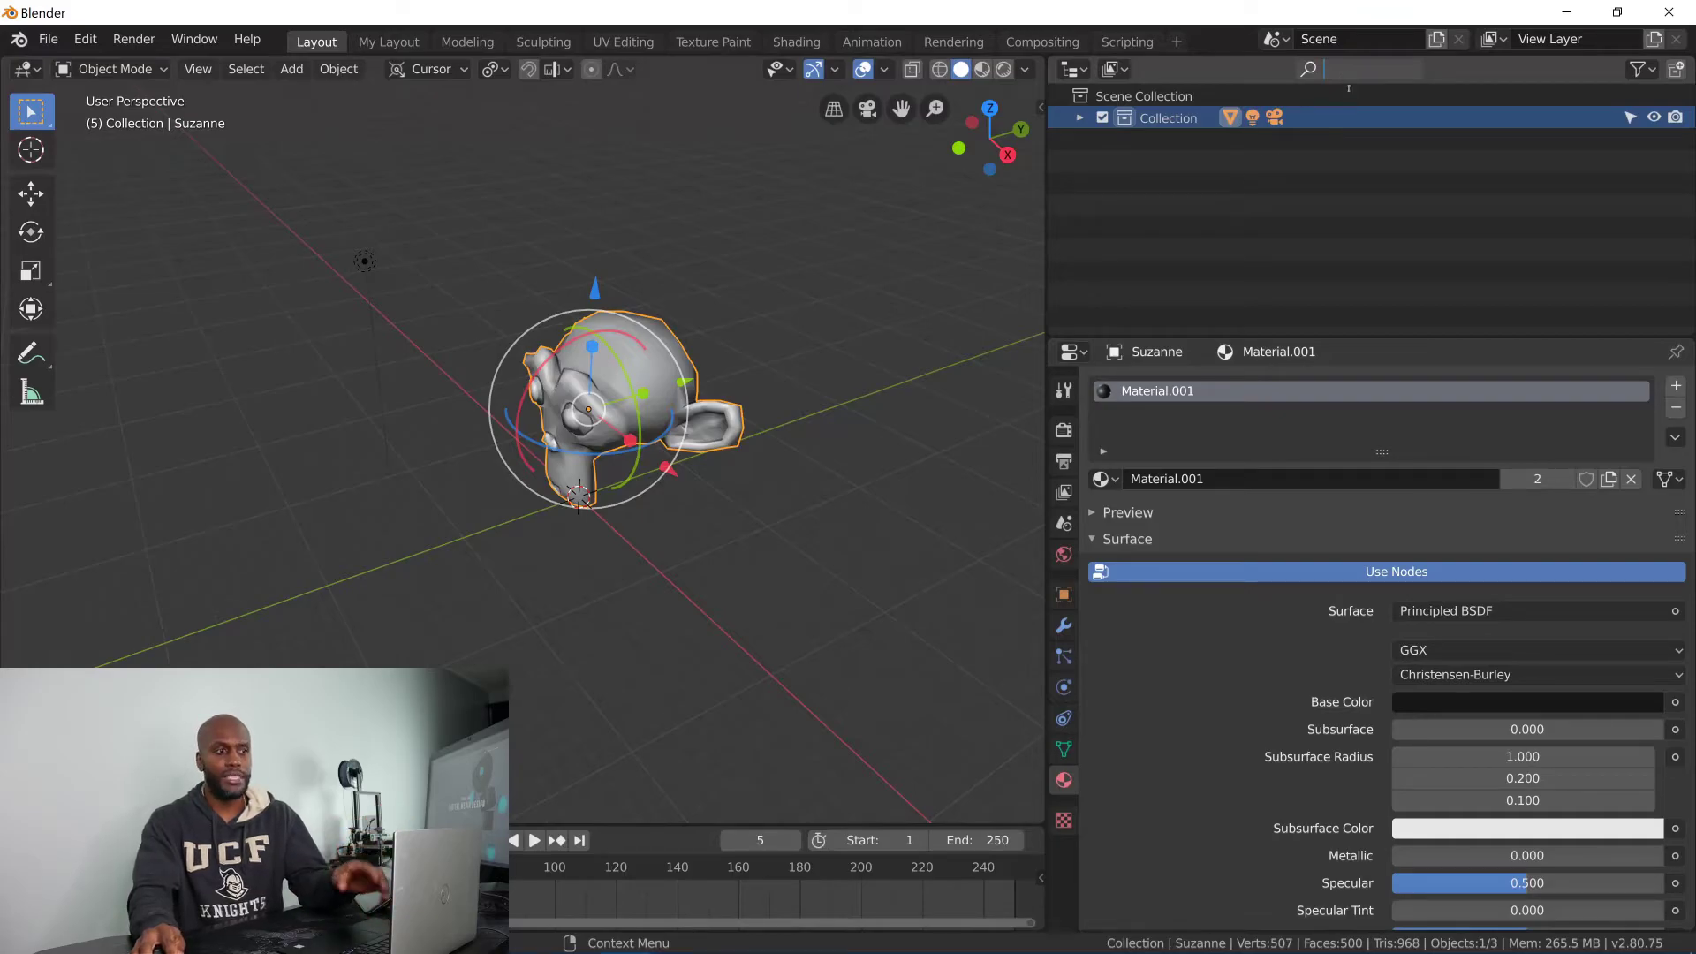
text(n)
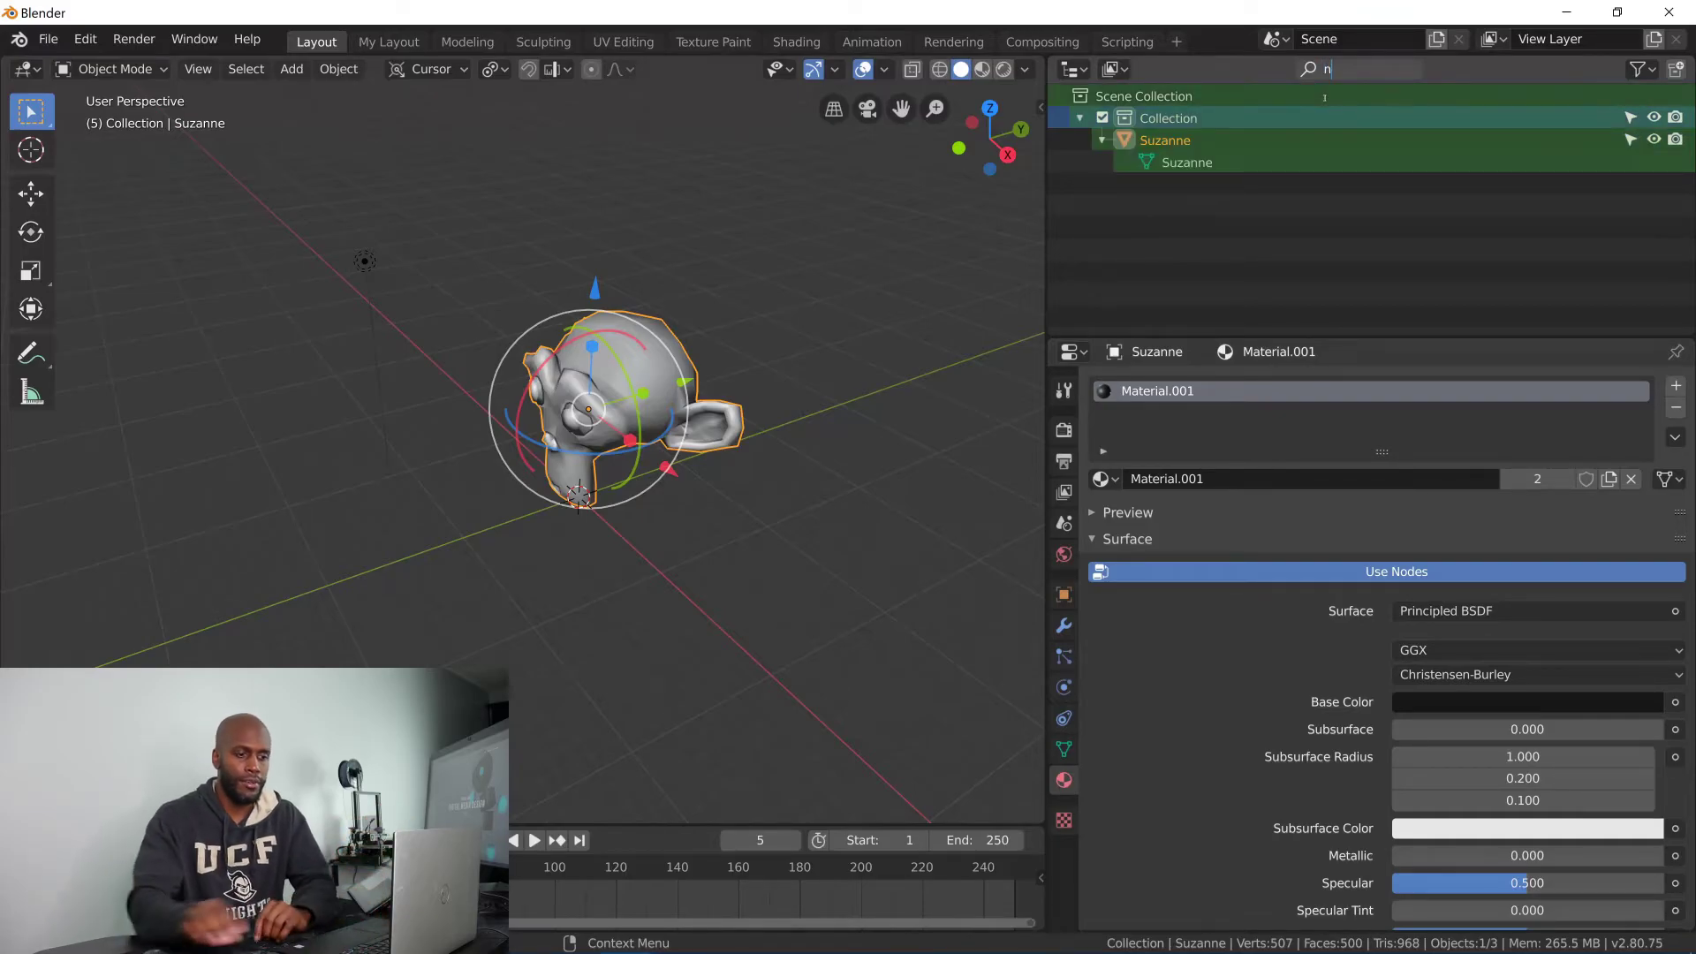
key(BackSpace)
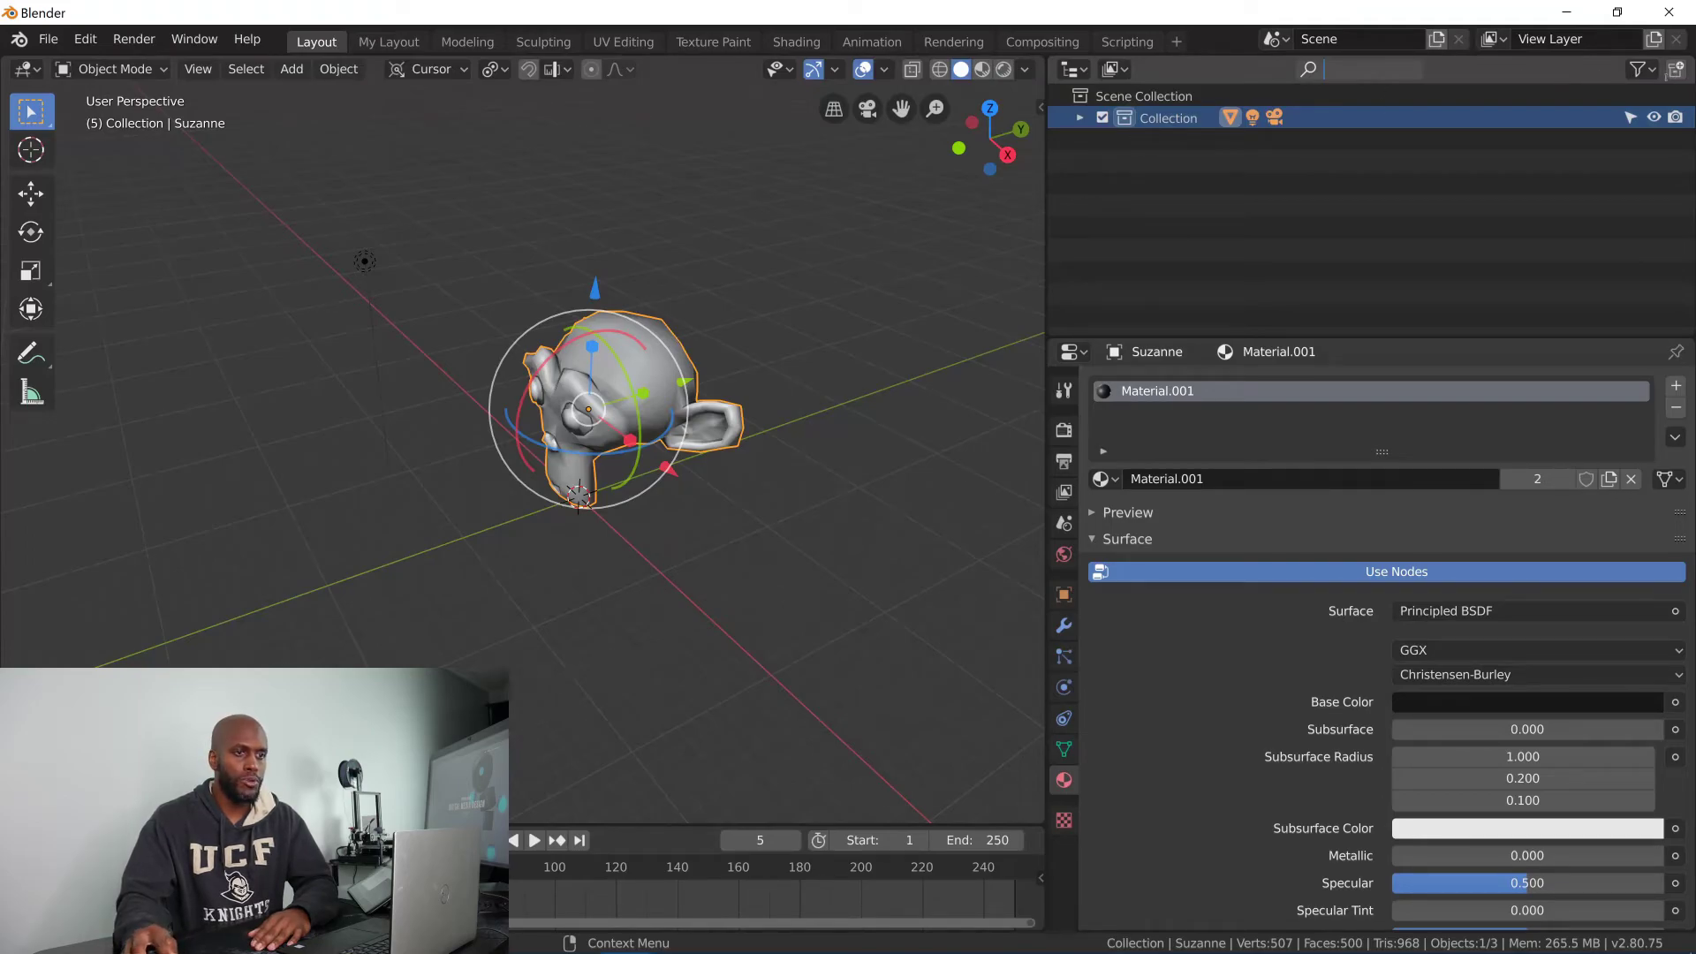
- Add a new collection nested inside Collection, expand Collection, and delete the nested one again
click(1676, 71)
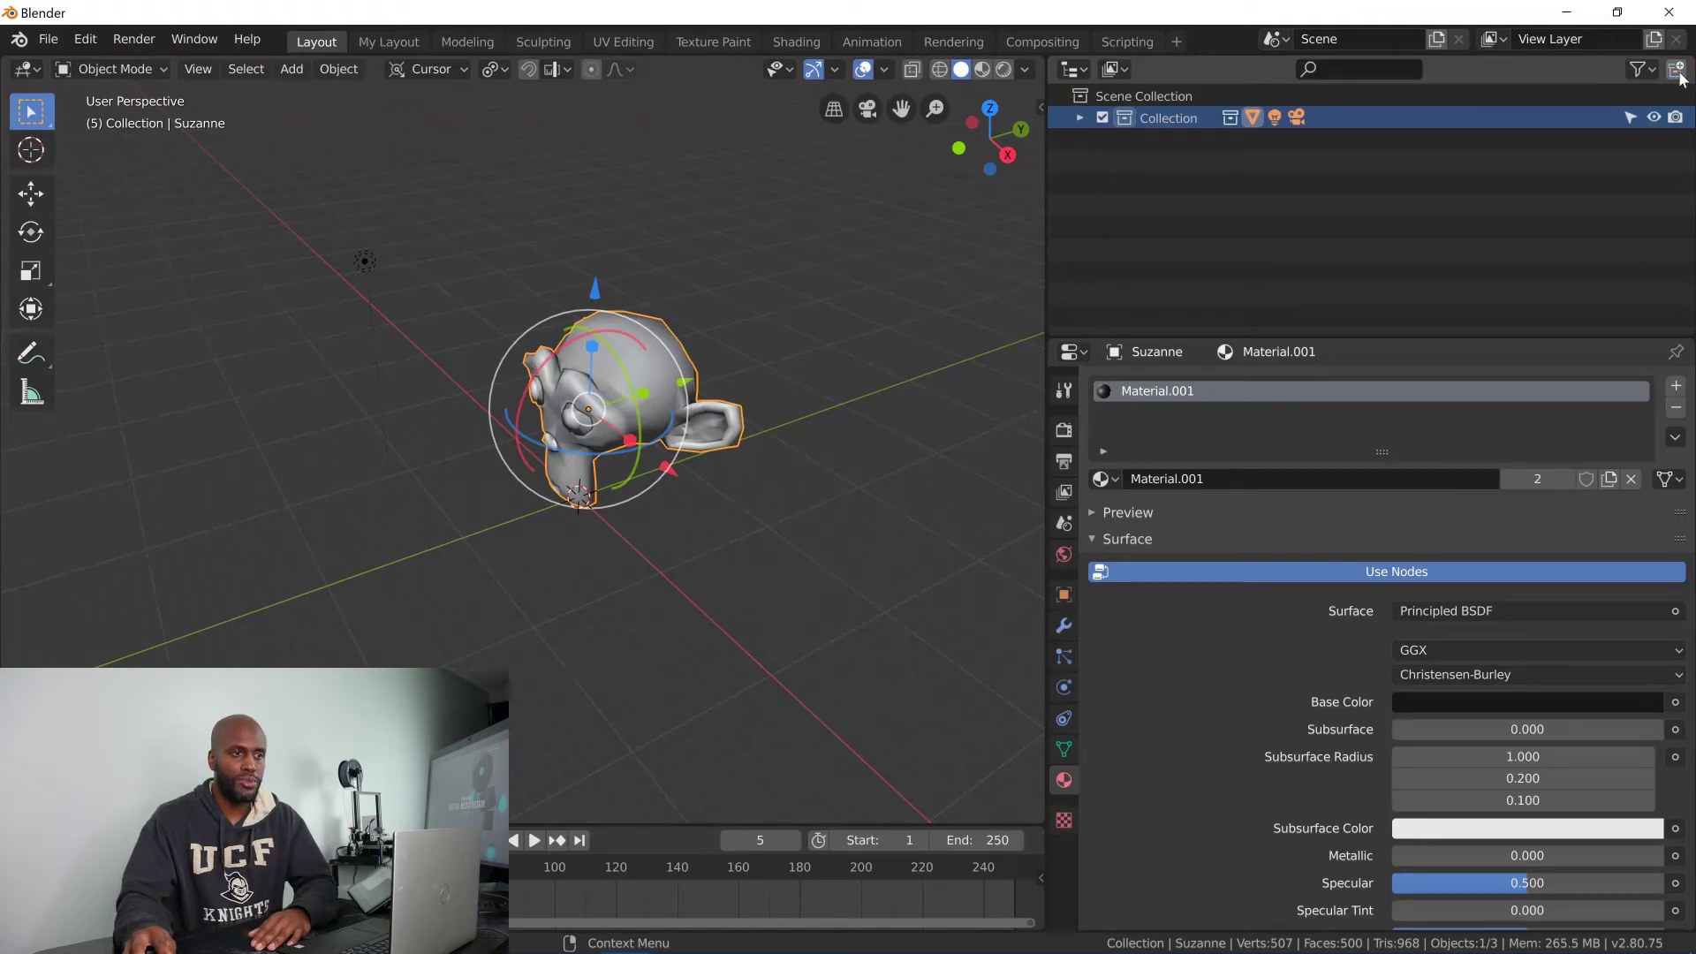
click(1080, 118)
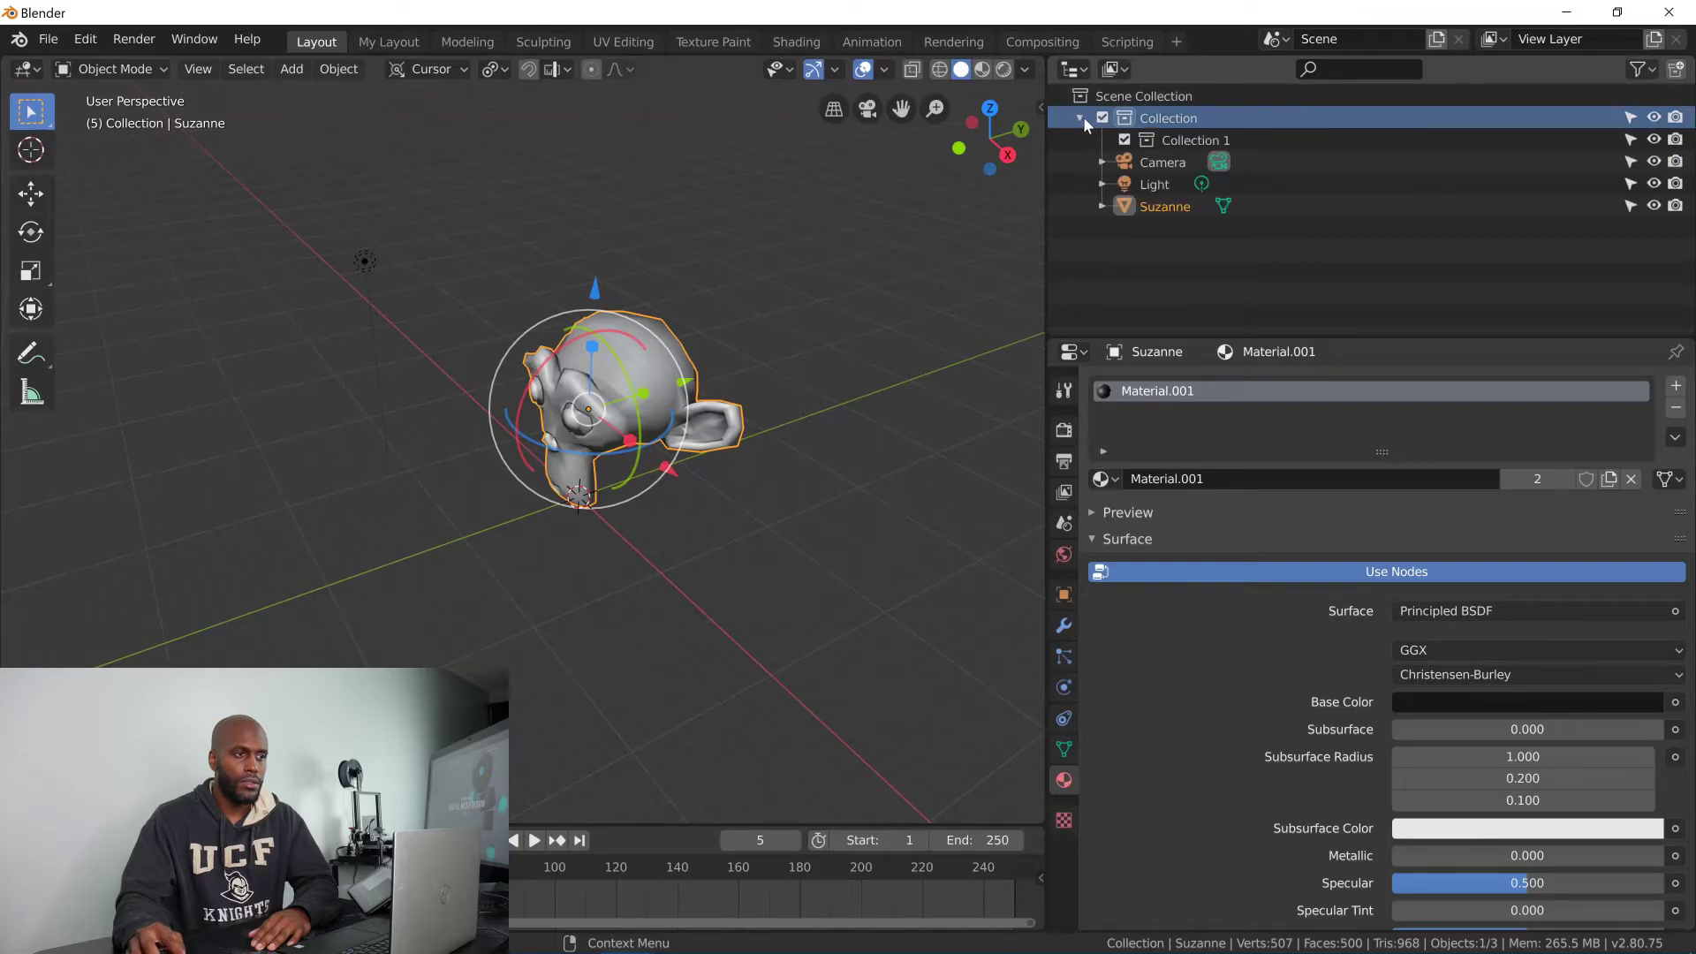
click(1201, 144)
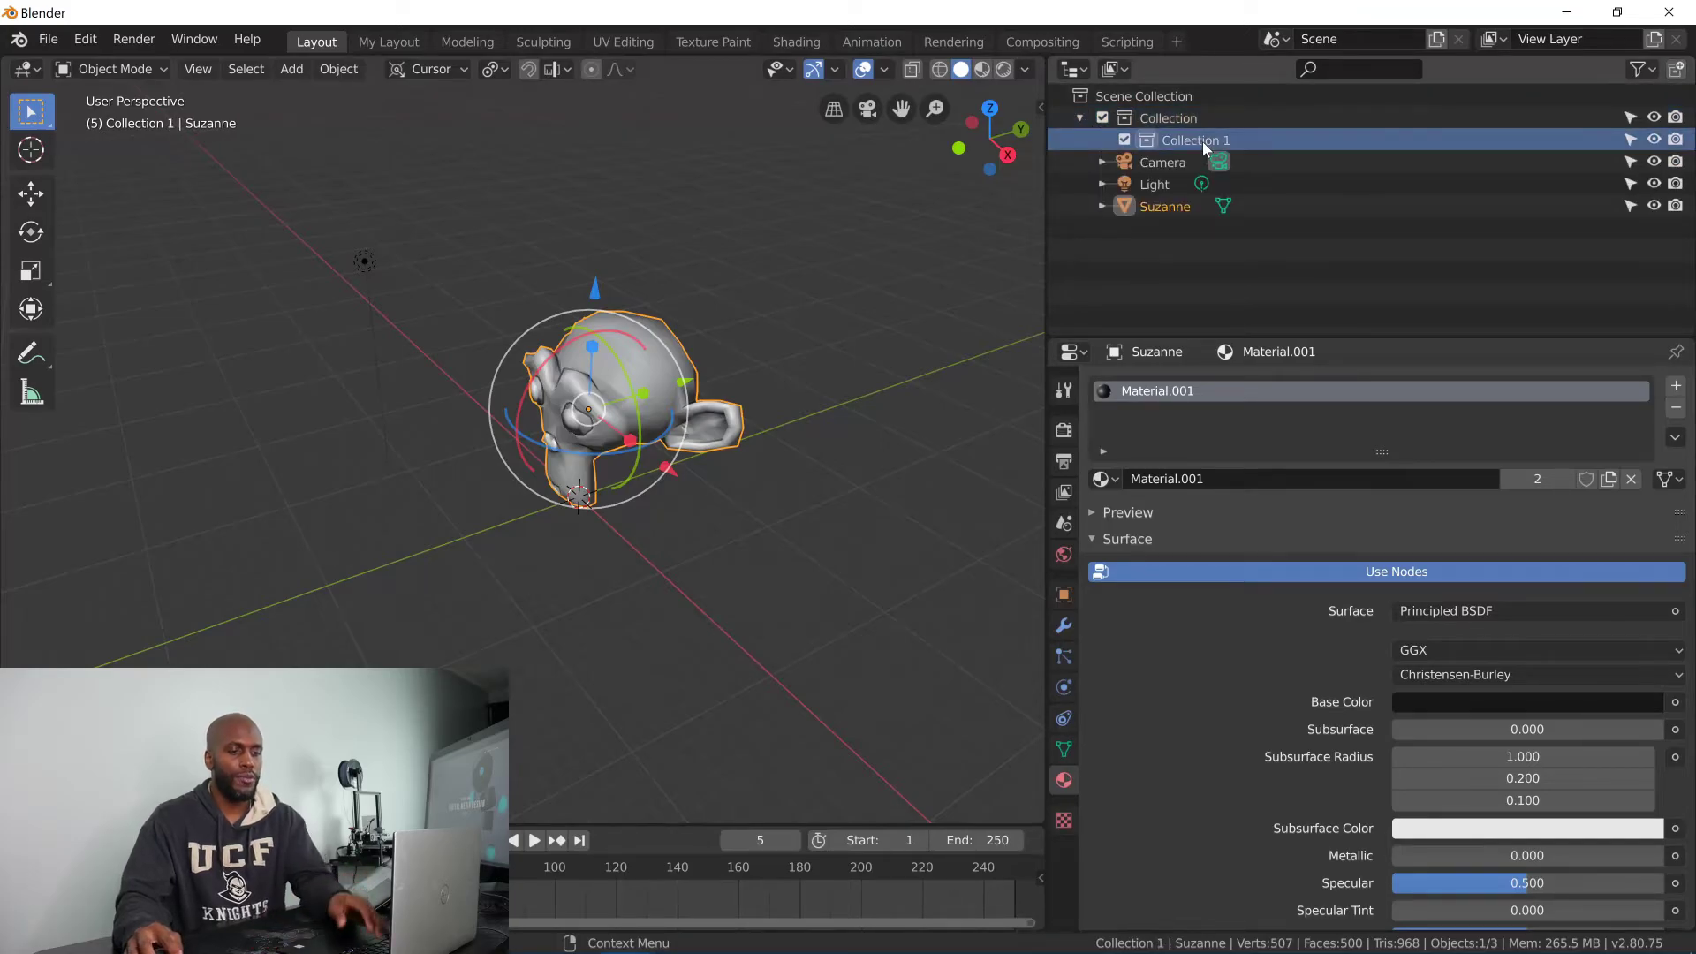
key(x)
- Add a new collection directly under the Scene Collection and move Suzanne into it
click(1171, 97)
click(1676, 68)
mouse_move(1164, 184)
mouse_down()
mouse_move(1131, 203)
mouse_move(1174, 208)
mouse_up()
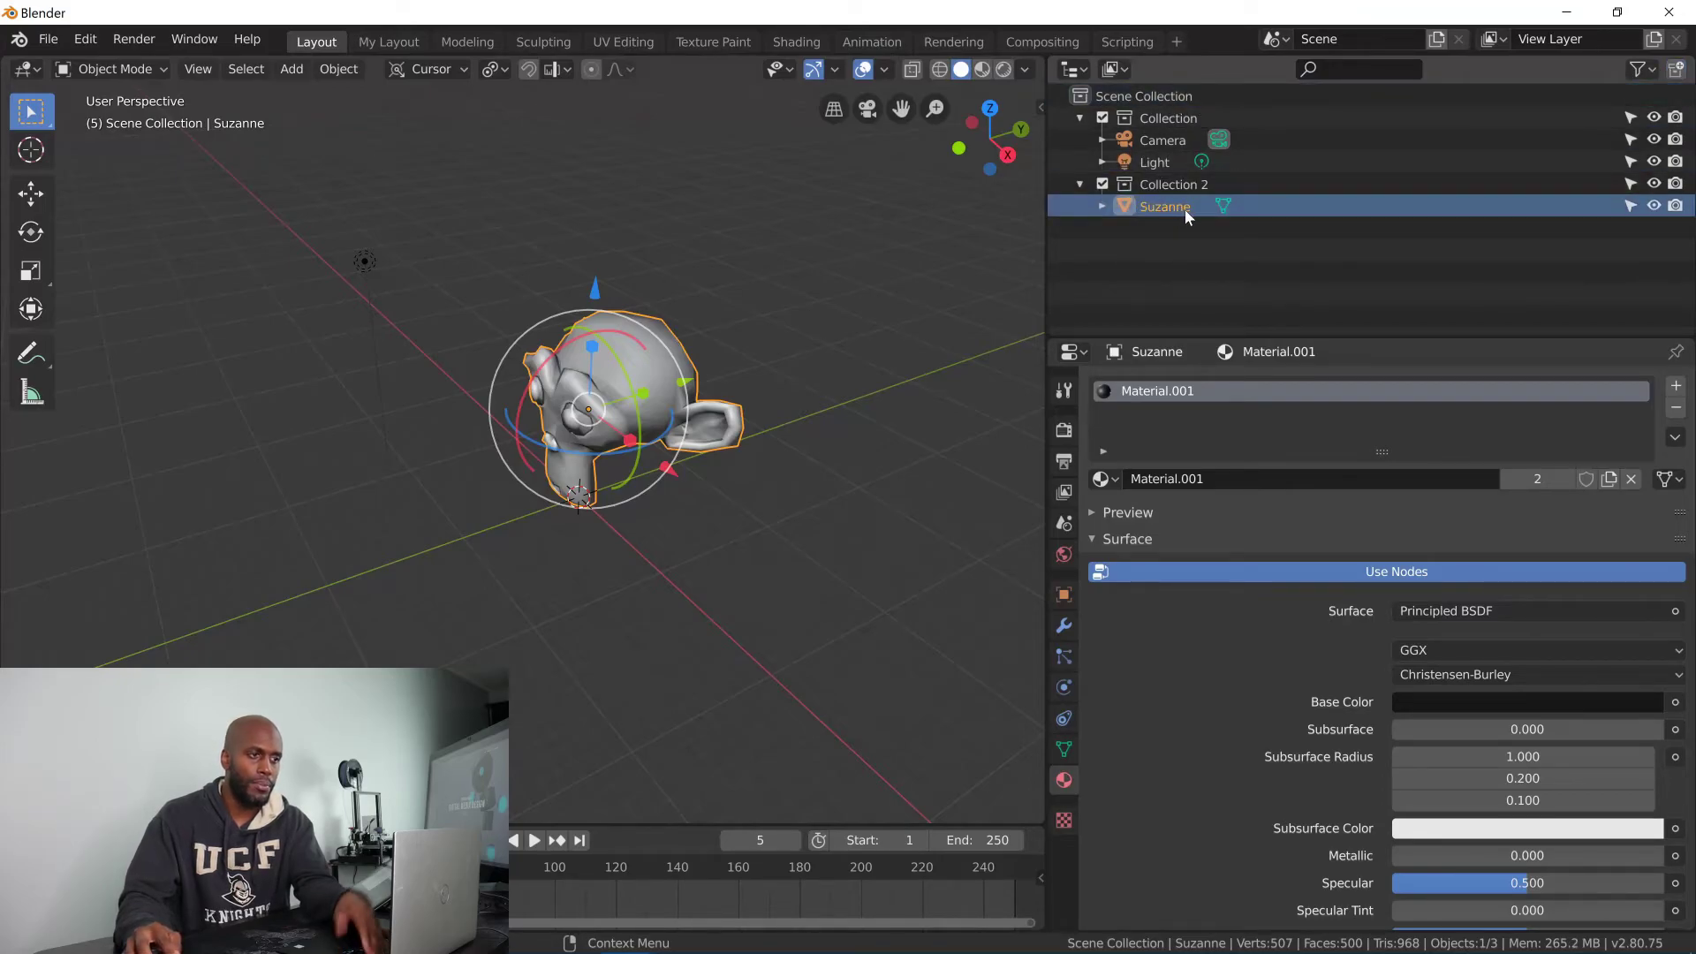
- Undo moving Suzanne and adding the new collection, and clear the row highlight in the outliner
key(ctrl+z)
key(ctrl+z)
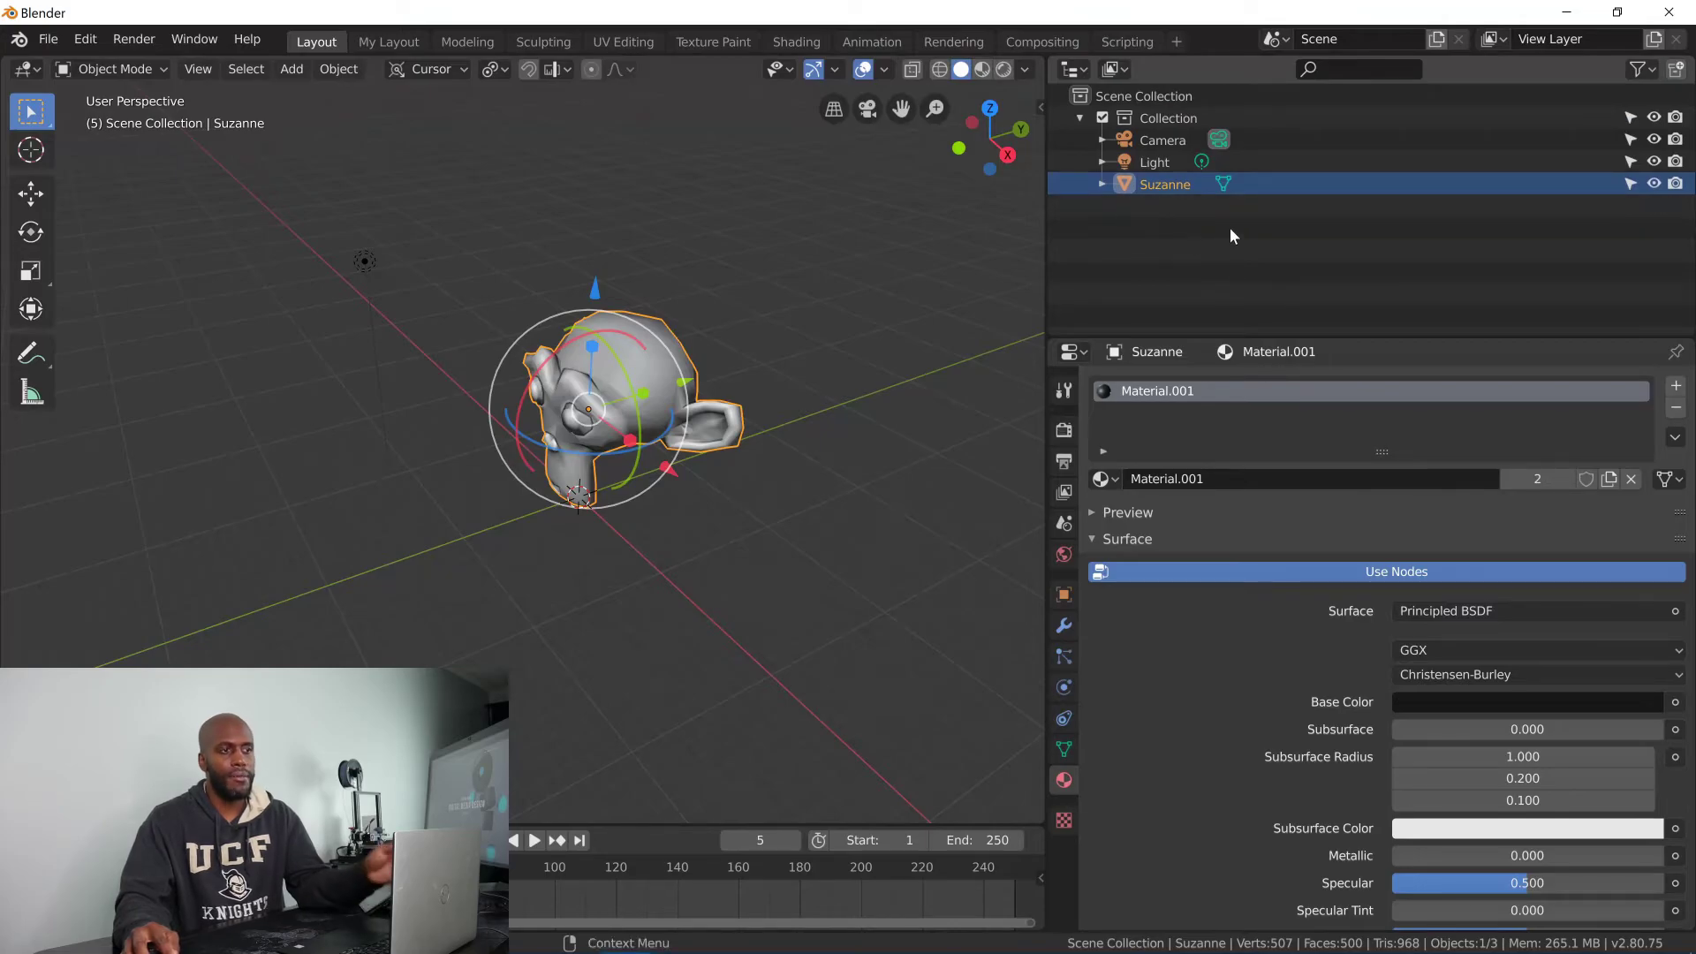
click(1230, 236)
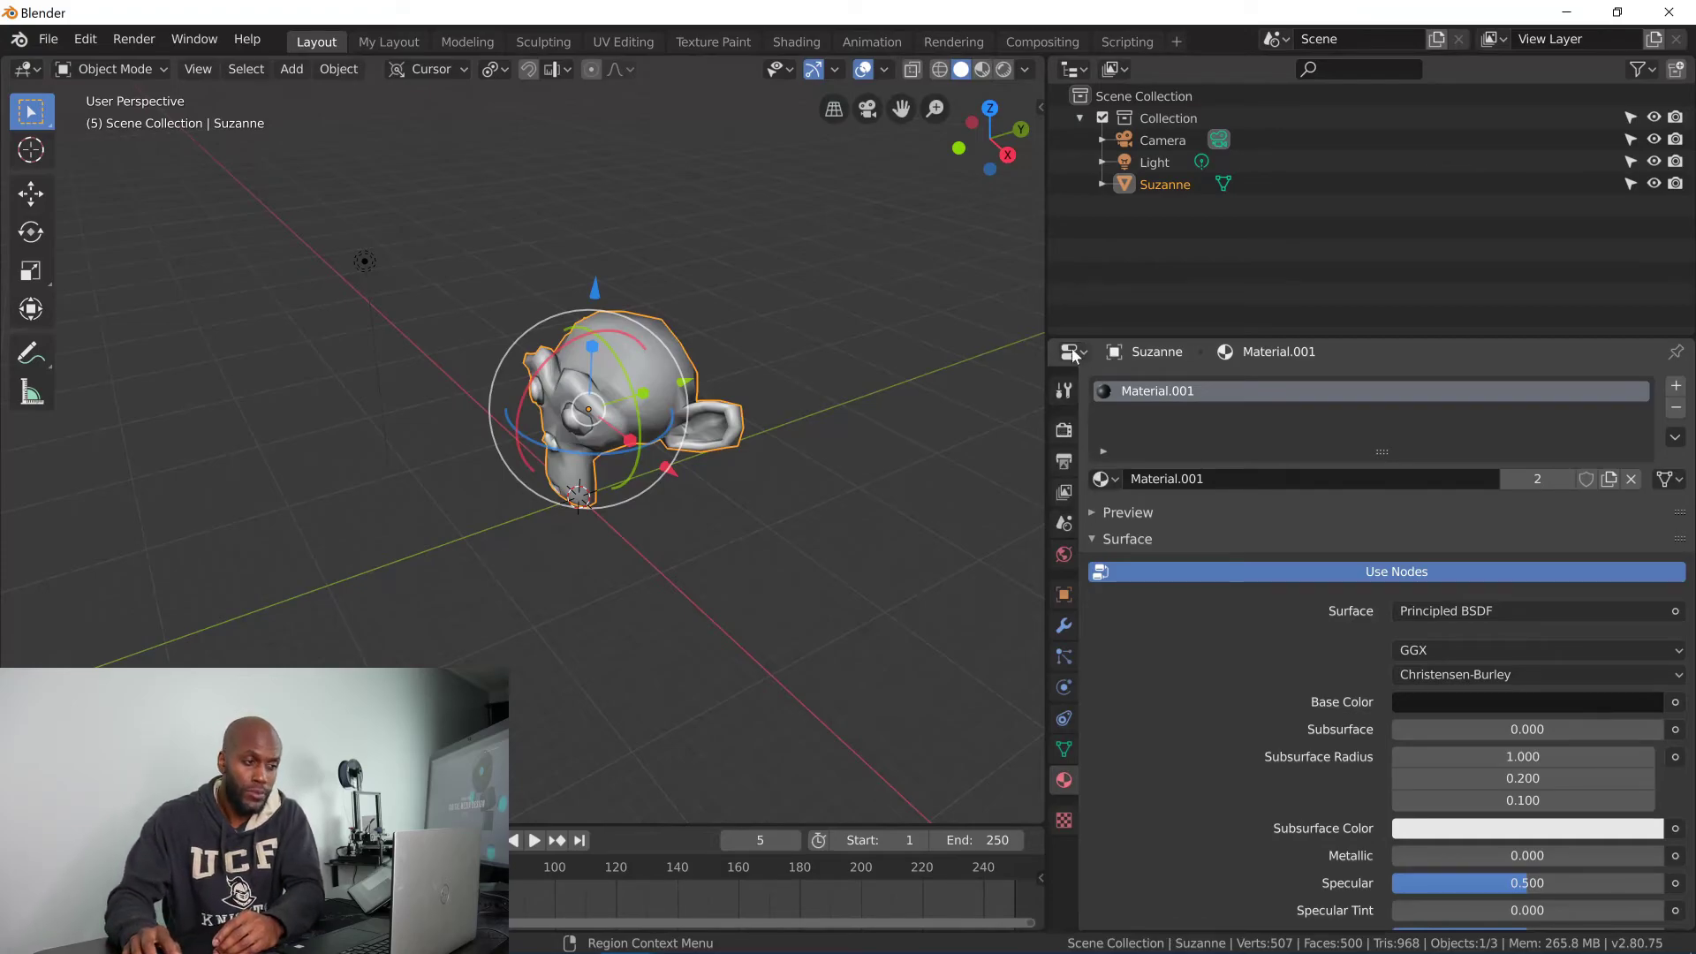
- Deselect and reselect Suzanne in the viewport, and look over the available interaction modes while staying in Object Mode
click(831, 289)
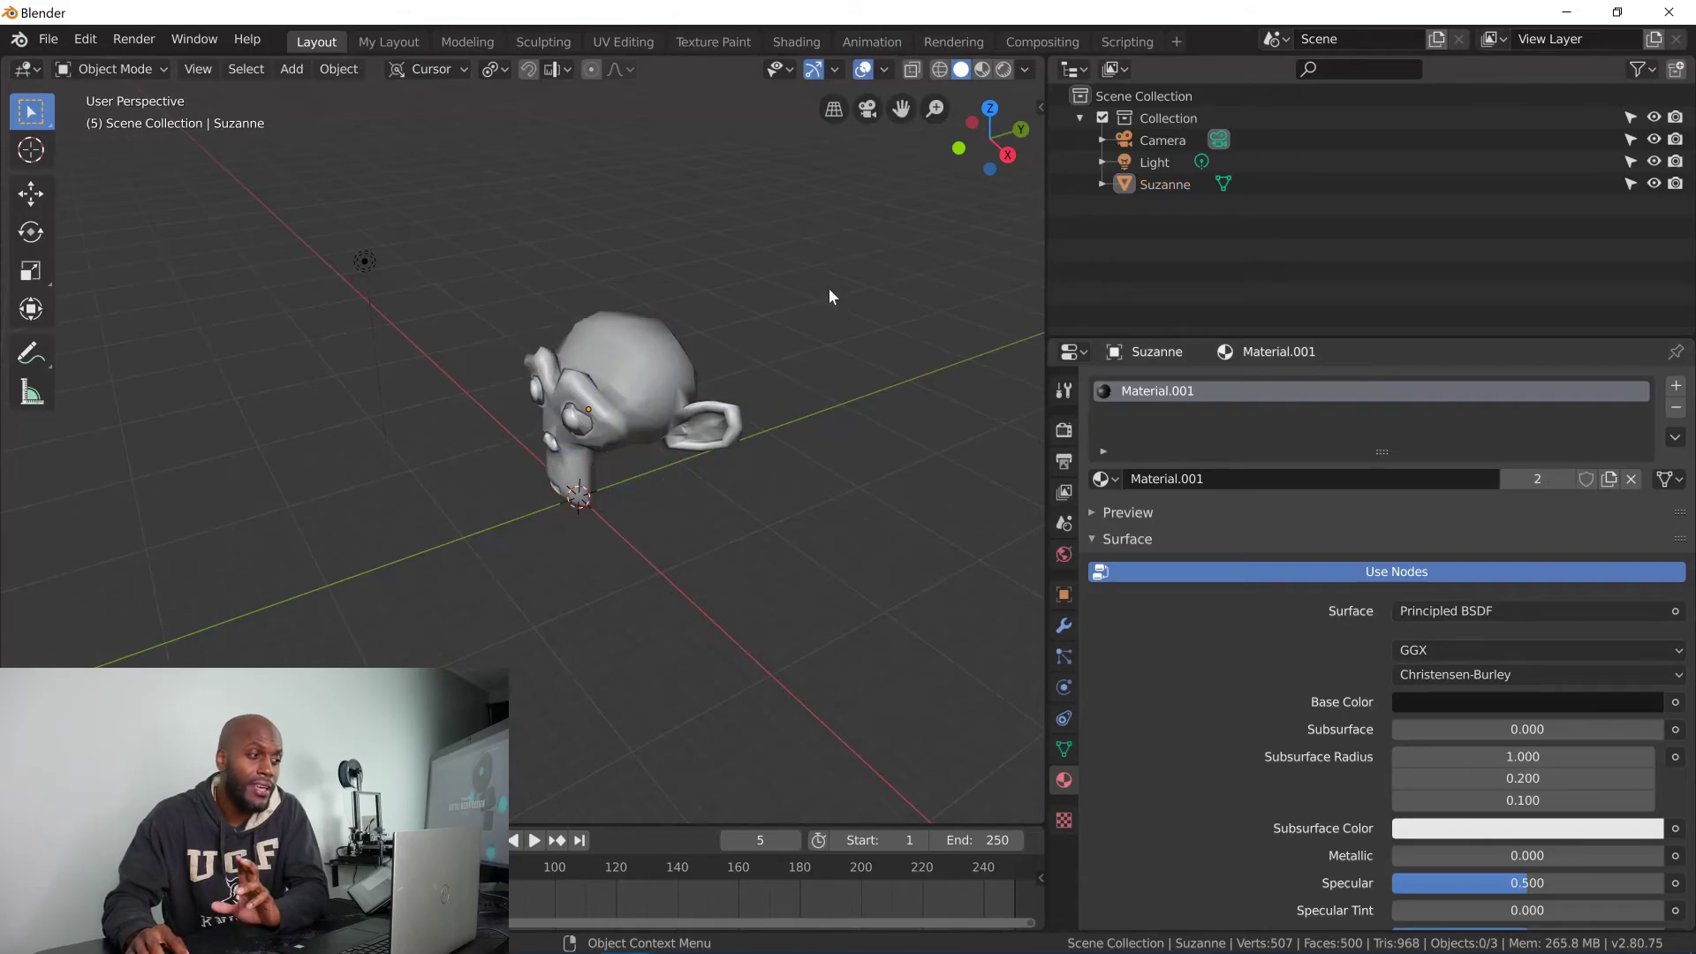
click(623, 375)
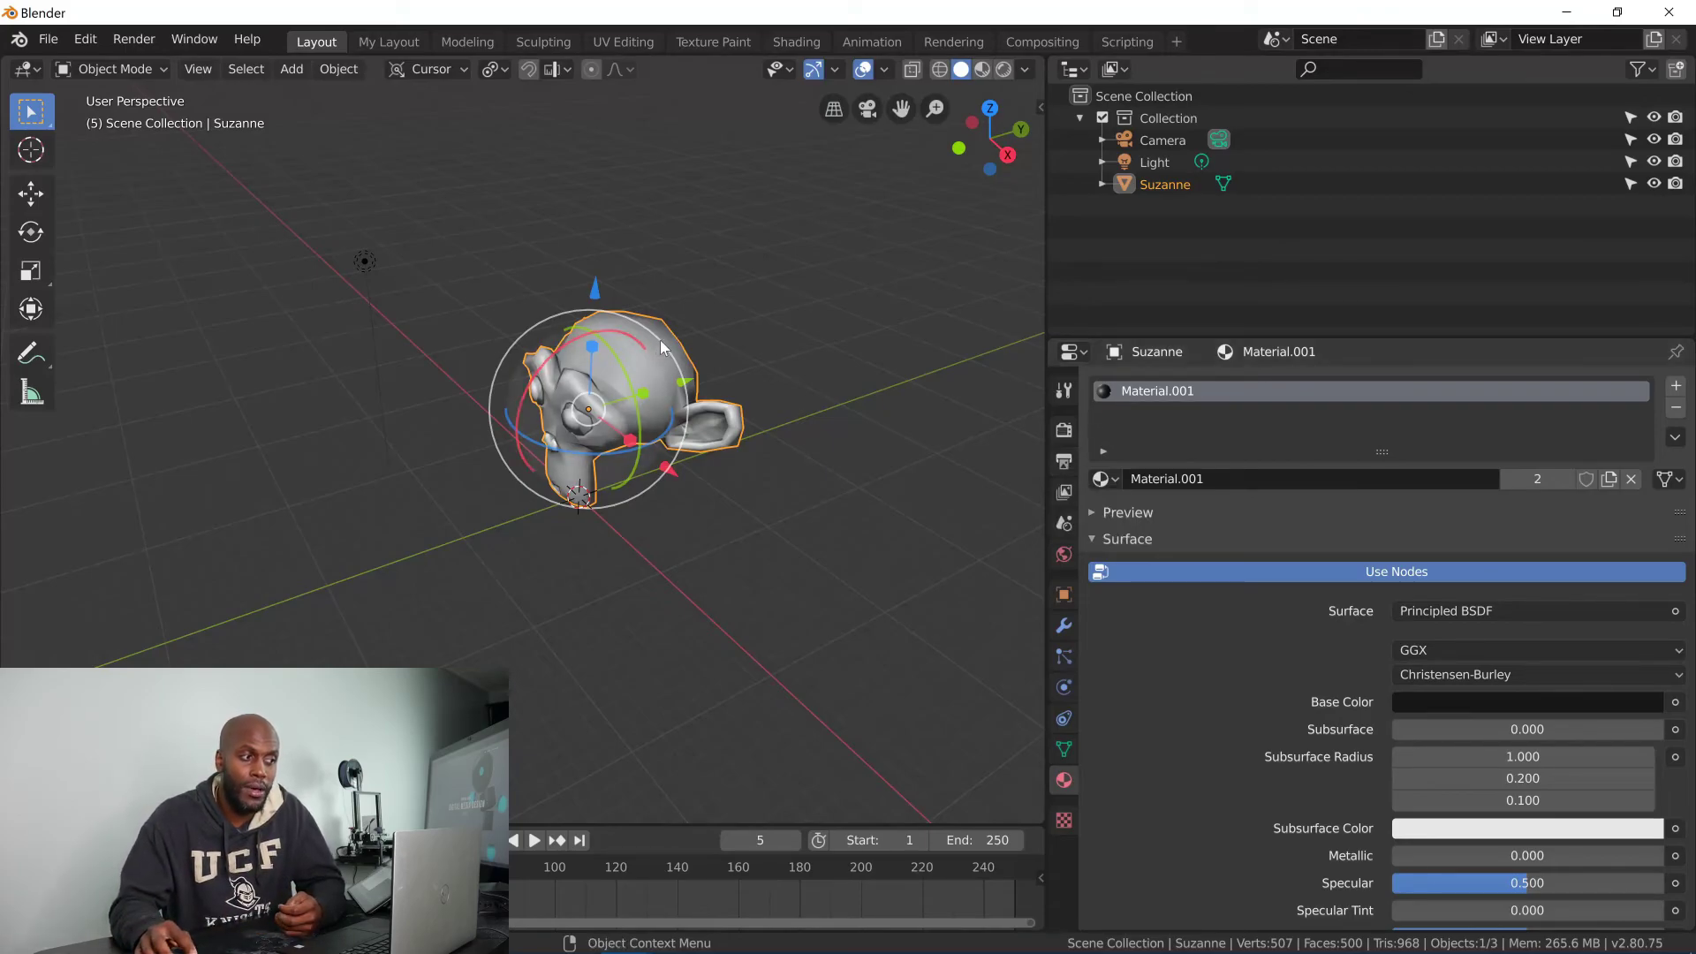
click(115, 69)
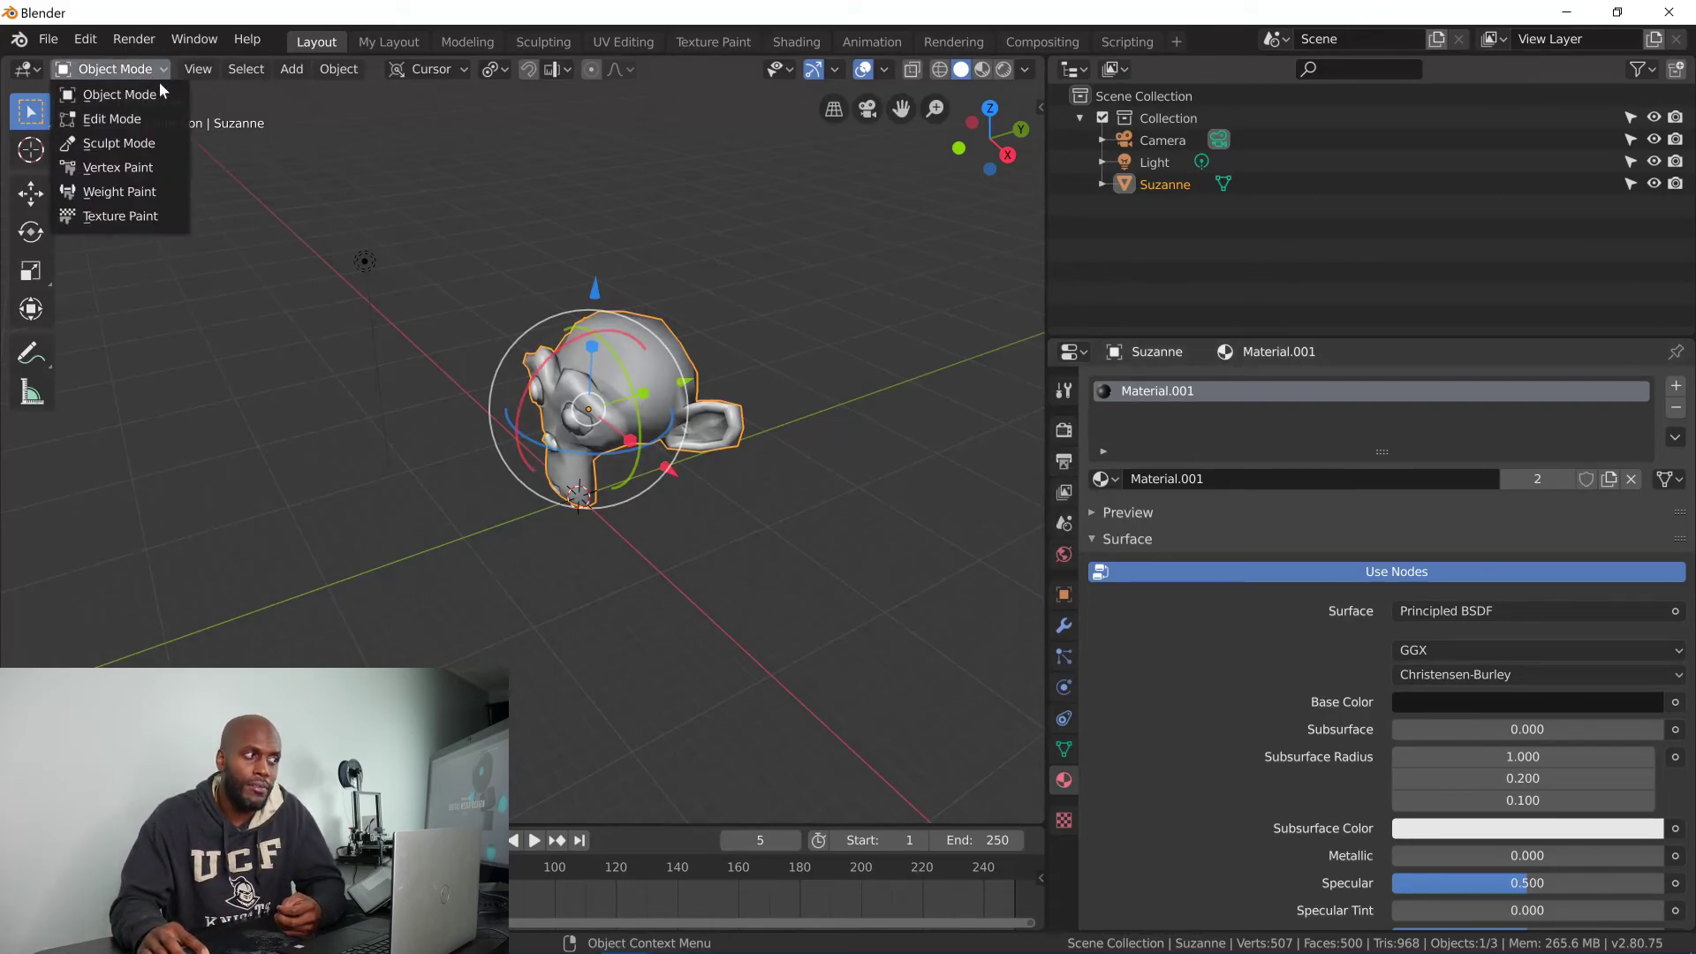
click(143, 73)
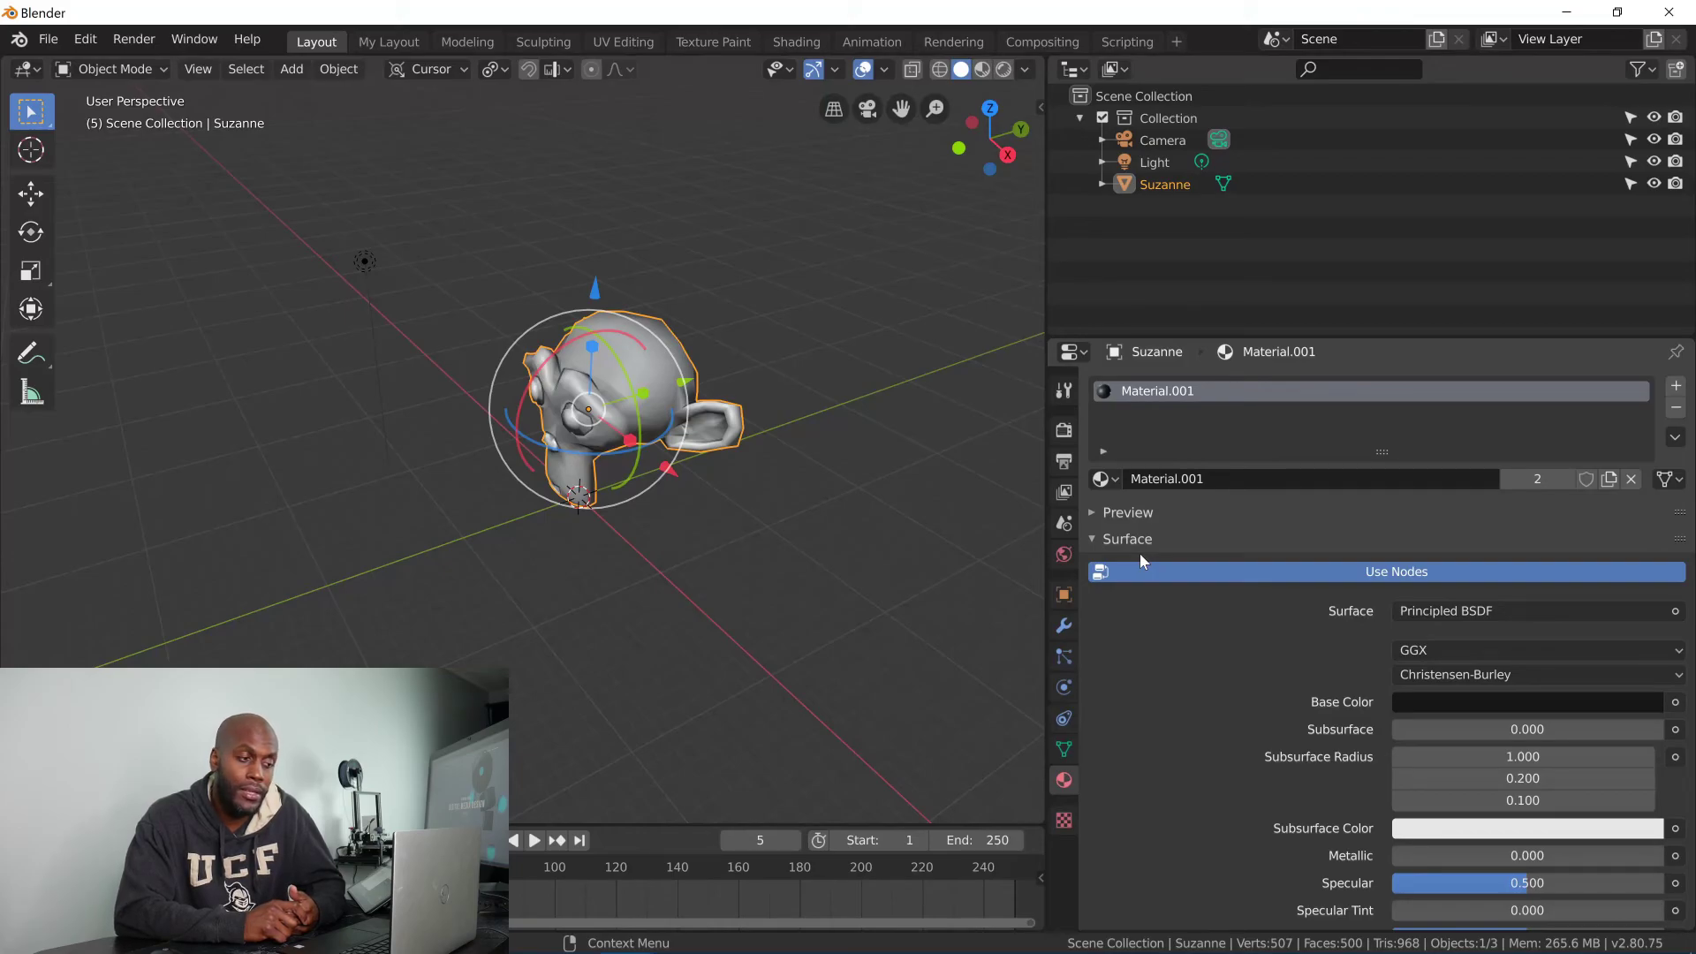
- Review Suzanne's modifier properties and the render, output, view layer, scene and world properties
click(1065, 625)
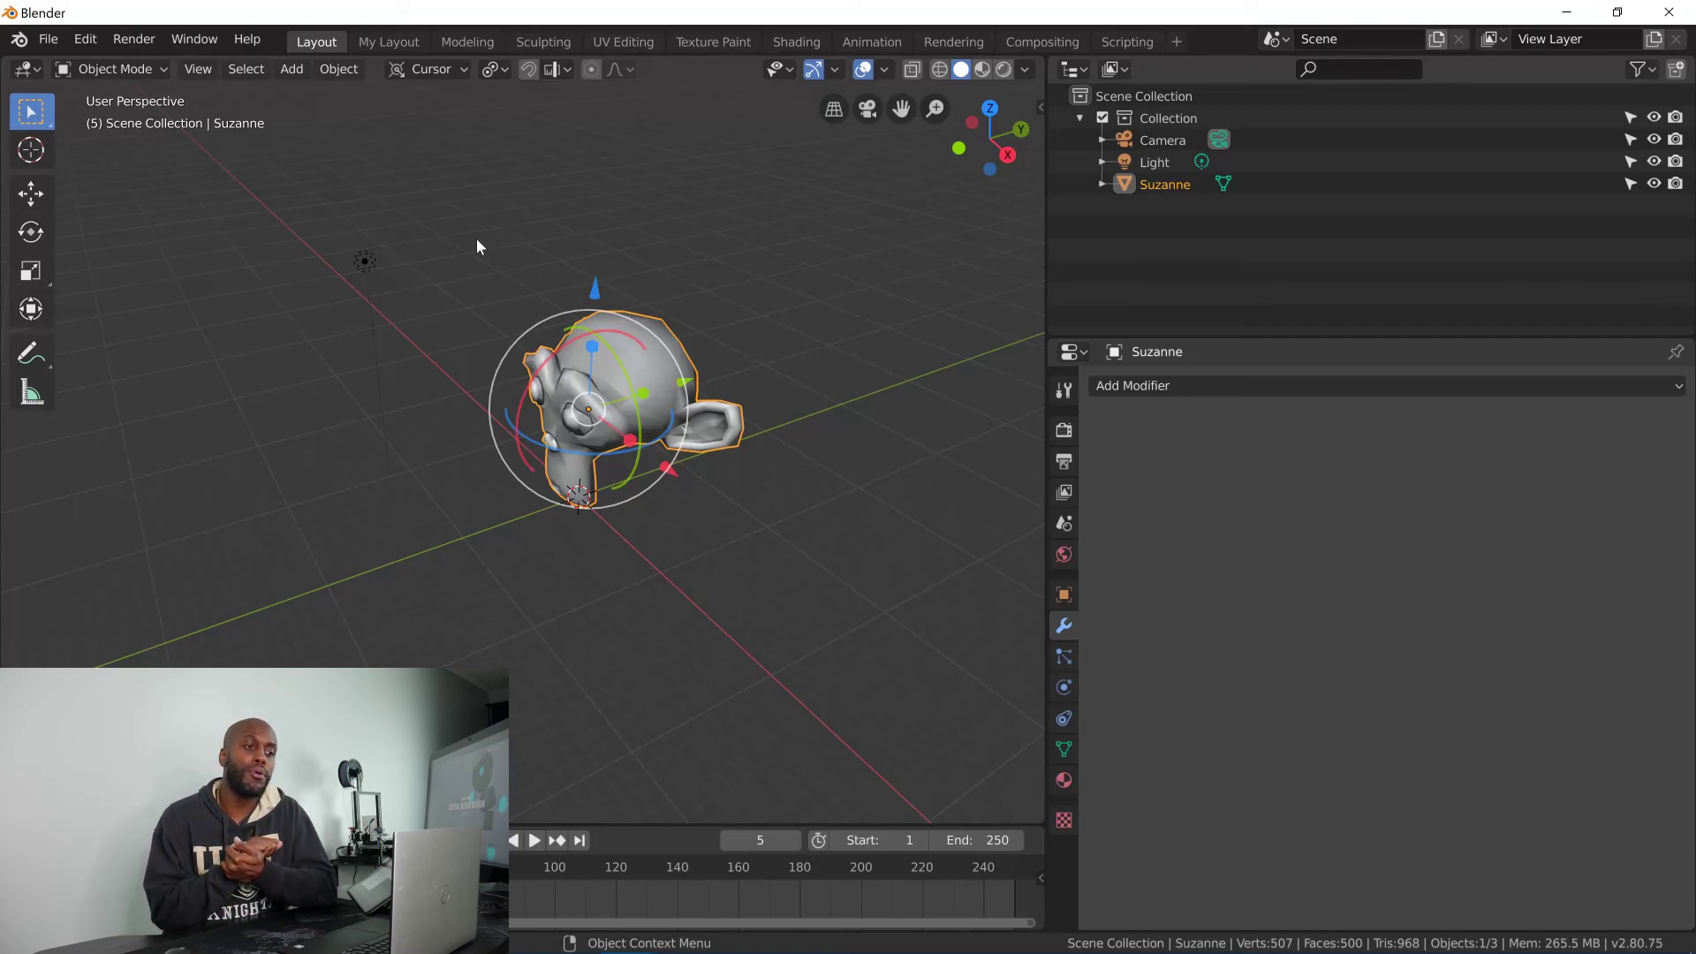
click(1064, 432)
click(1064, 460)
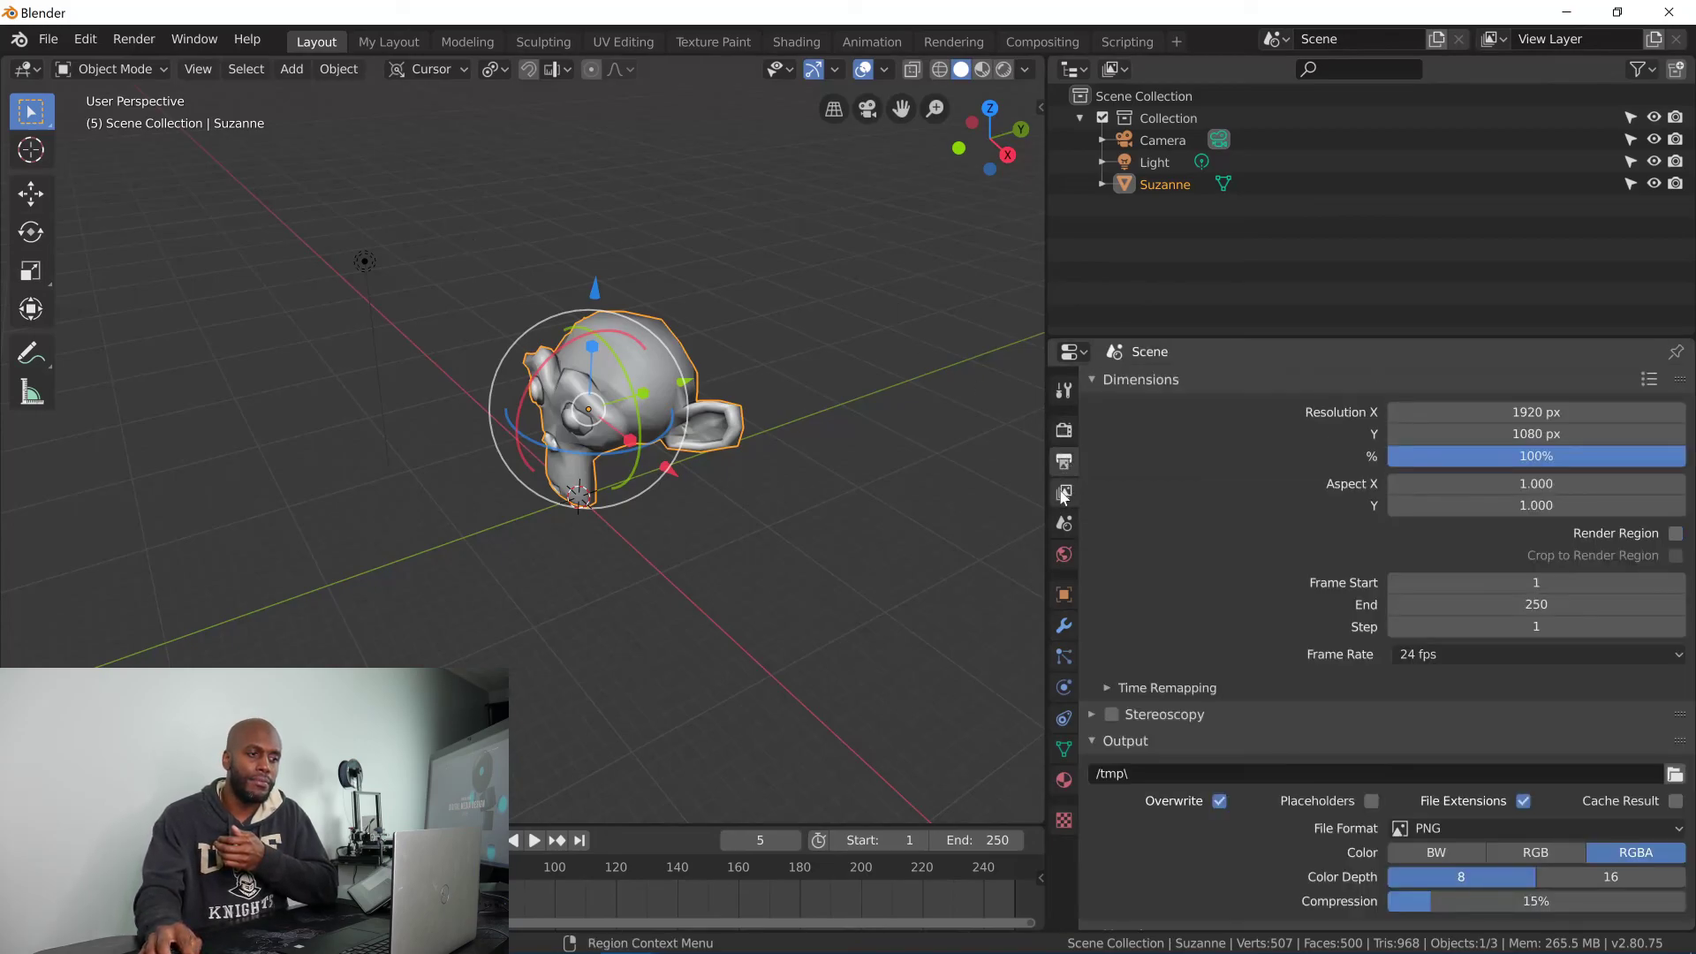
click(1065, 492)
click(1065, 525)
click(1064, 555)
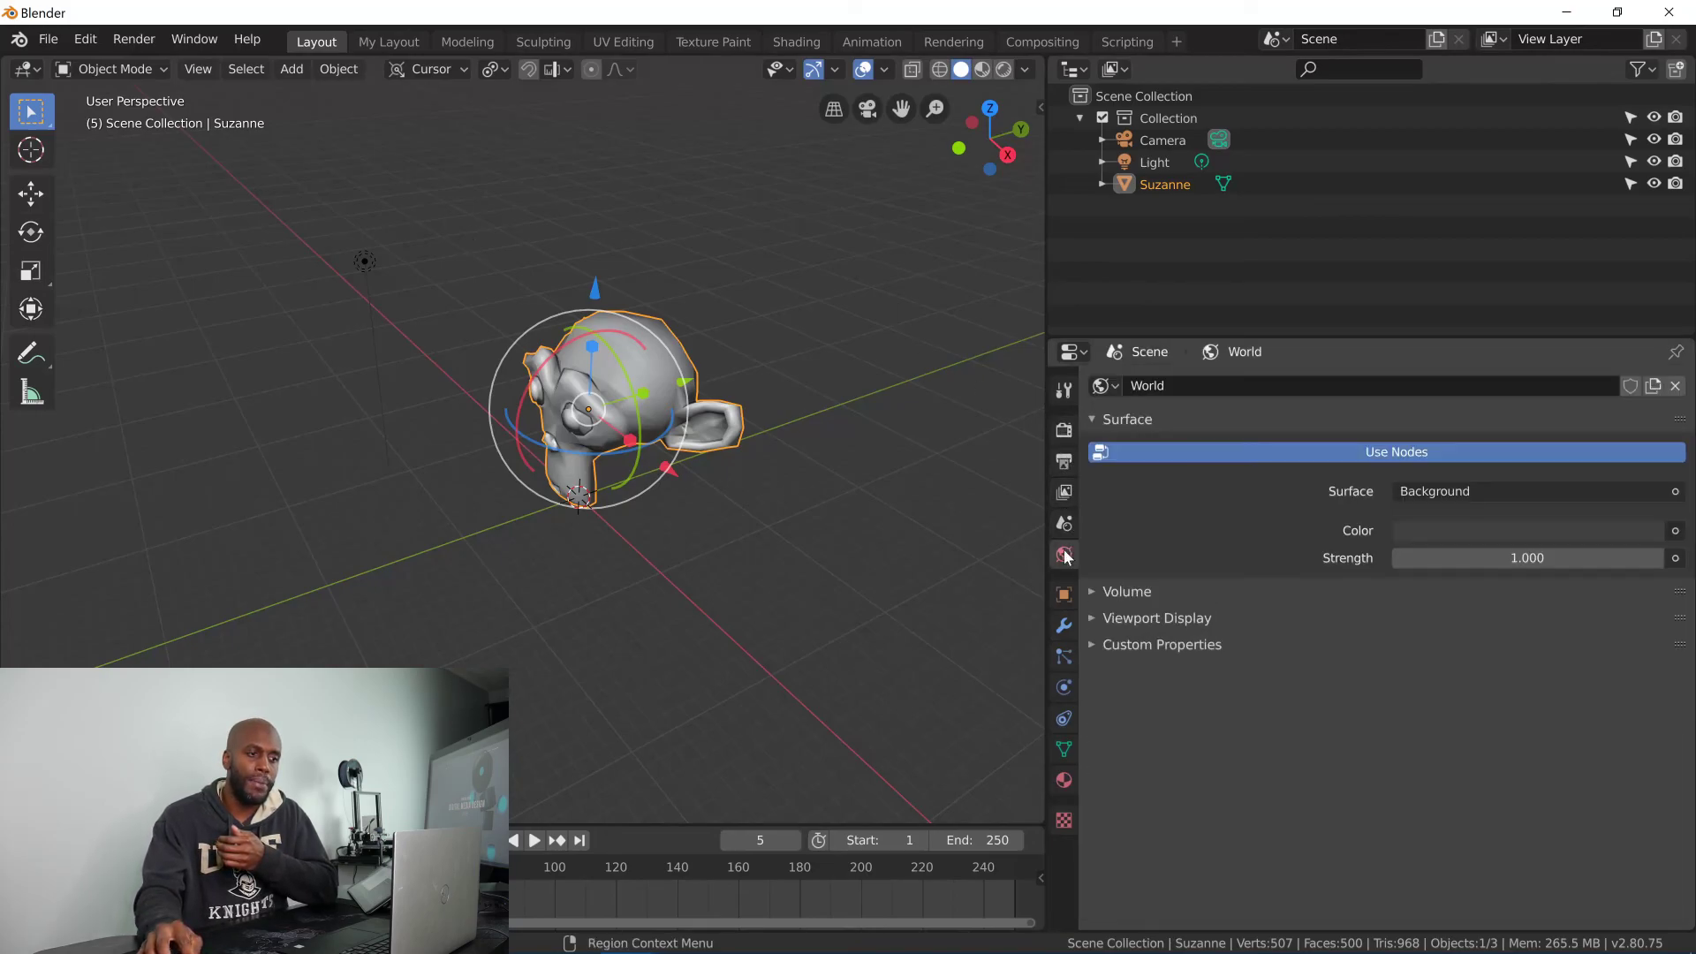
- Review Suzanne's object, modifier, particle, physics, constraint and mesh data properties in turn
click(1064, 593)
click(1065, 625)
click(1064, 656)
click(1064, 688)
click(1065, 718)
click(1064, 749)
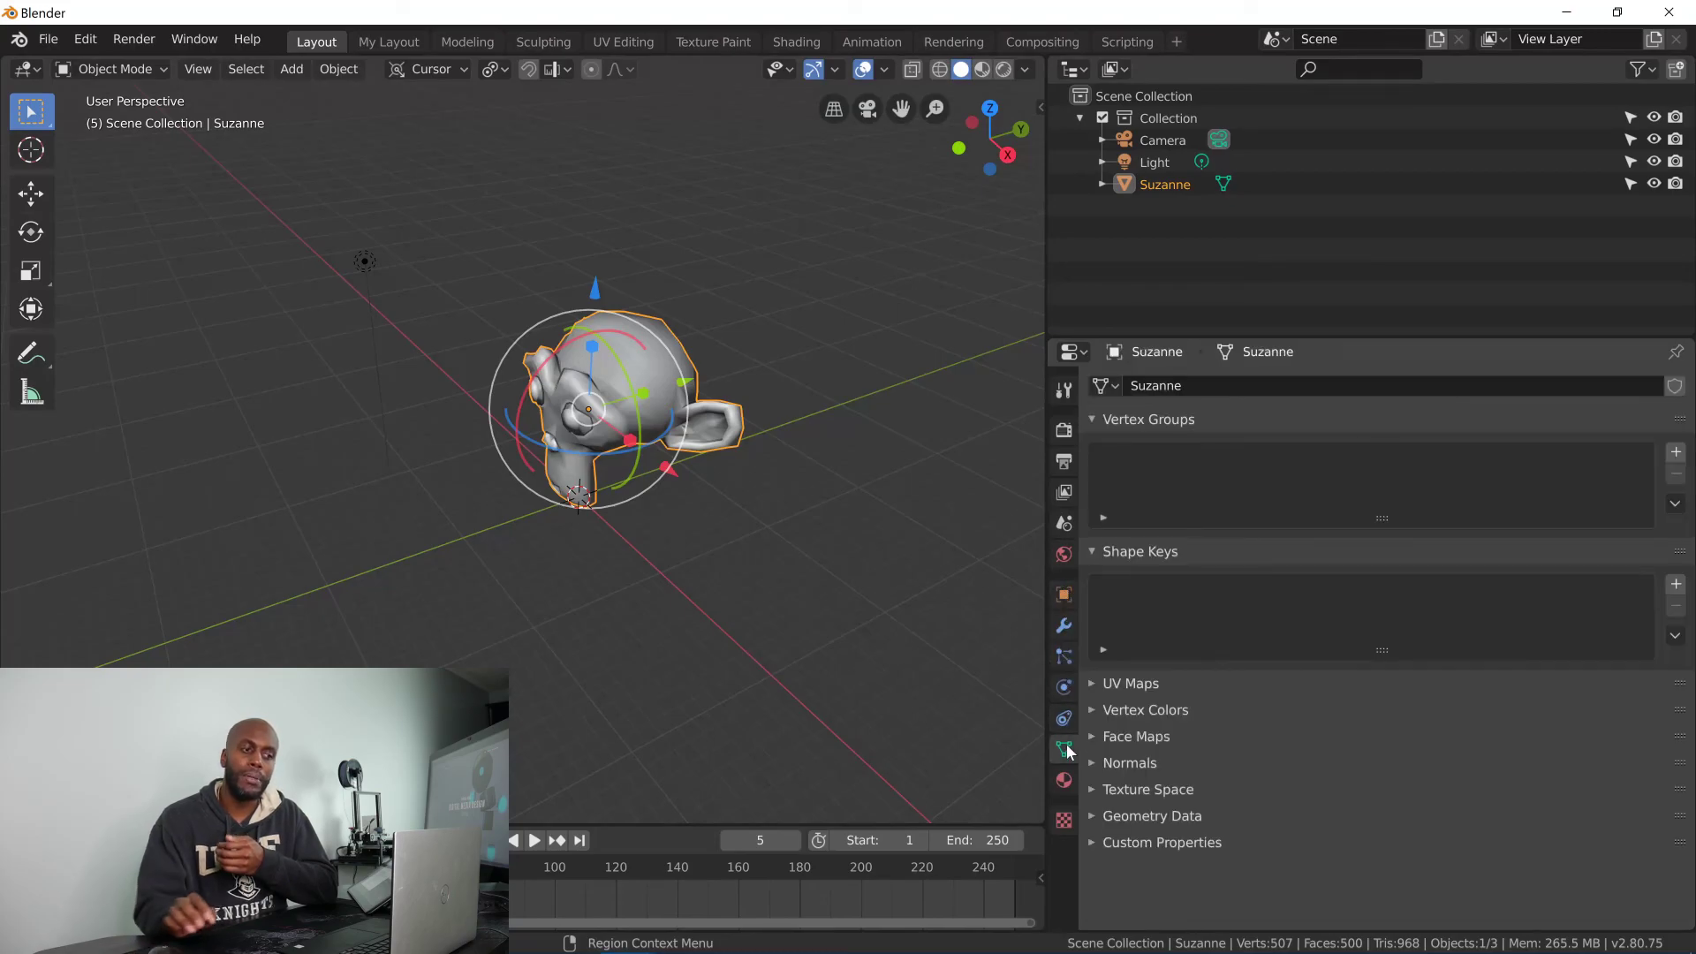